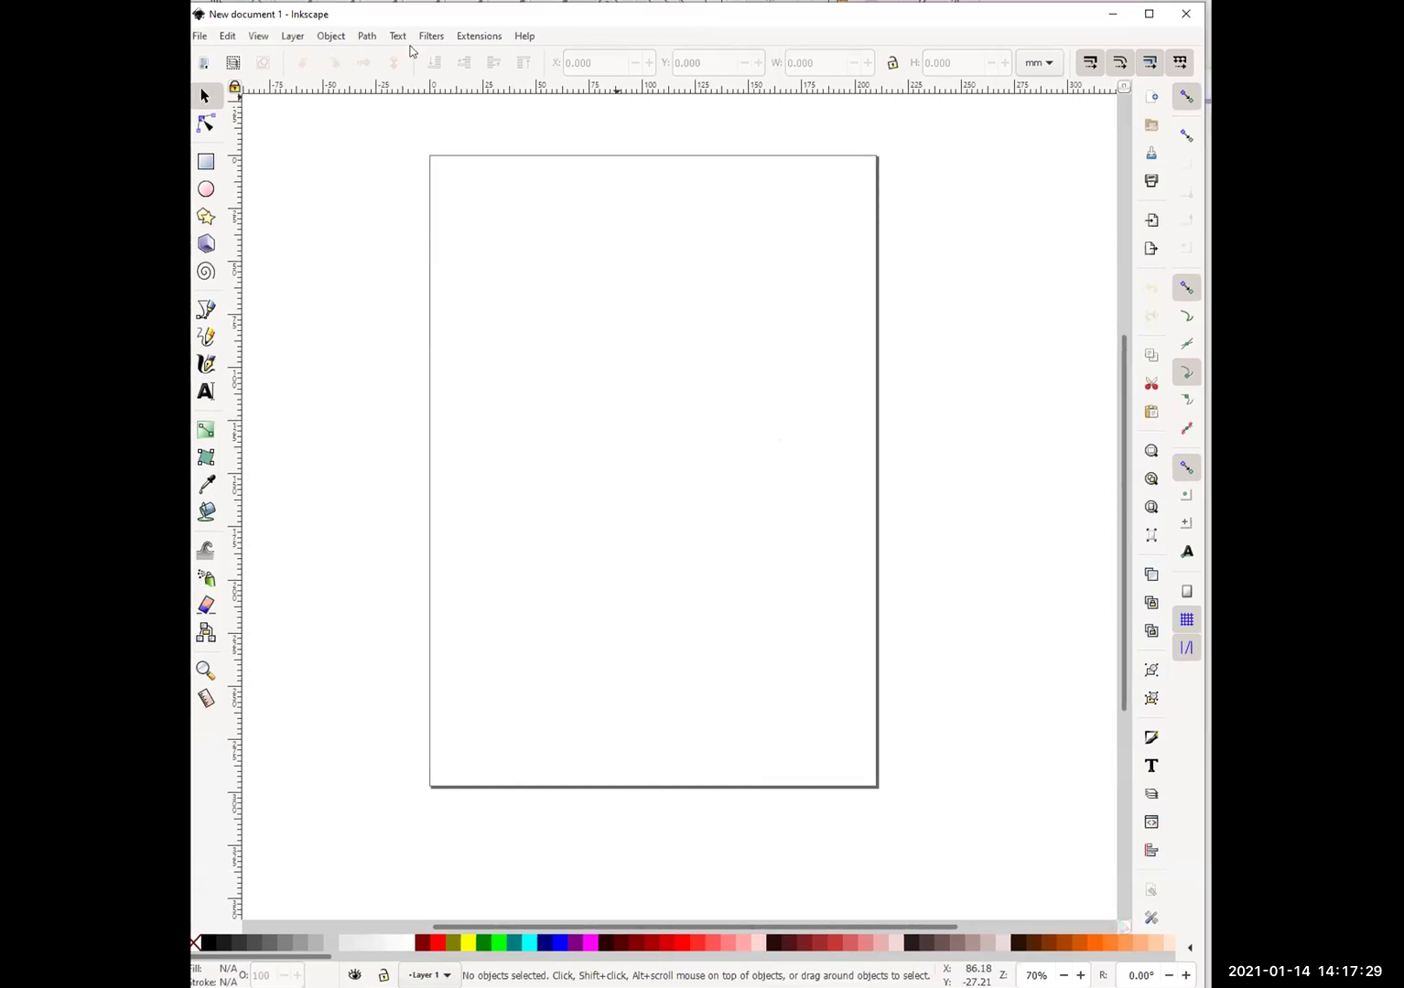
Set the page size to US Letter with landscape orientation in the document properties.
left_click(107, 31)
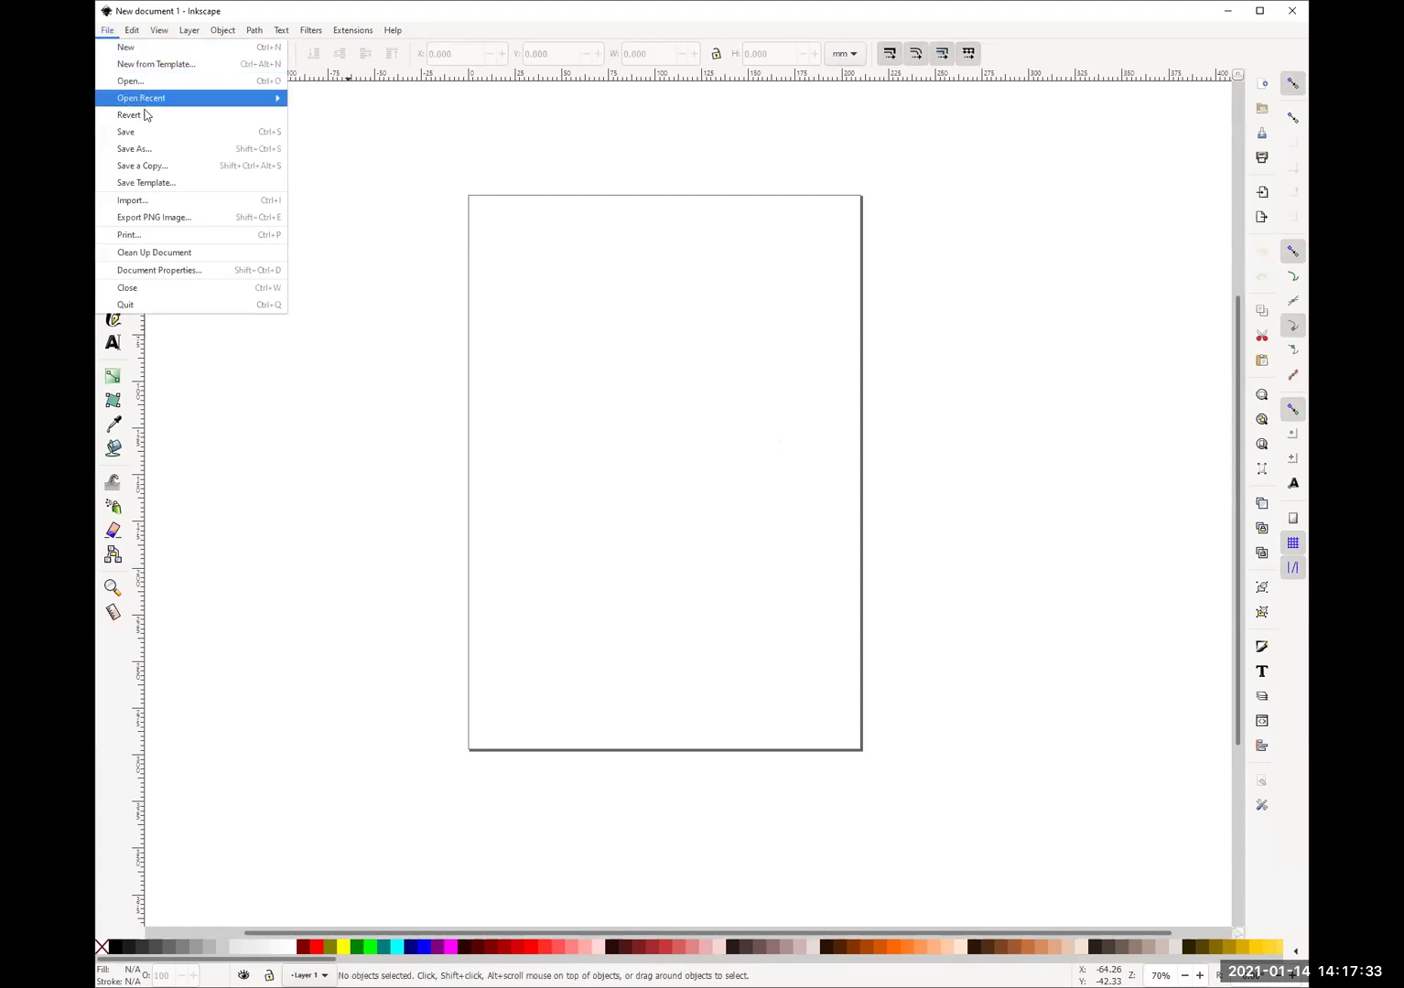
left_click(219, 280)
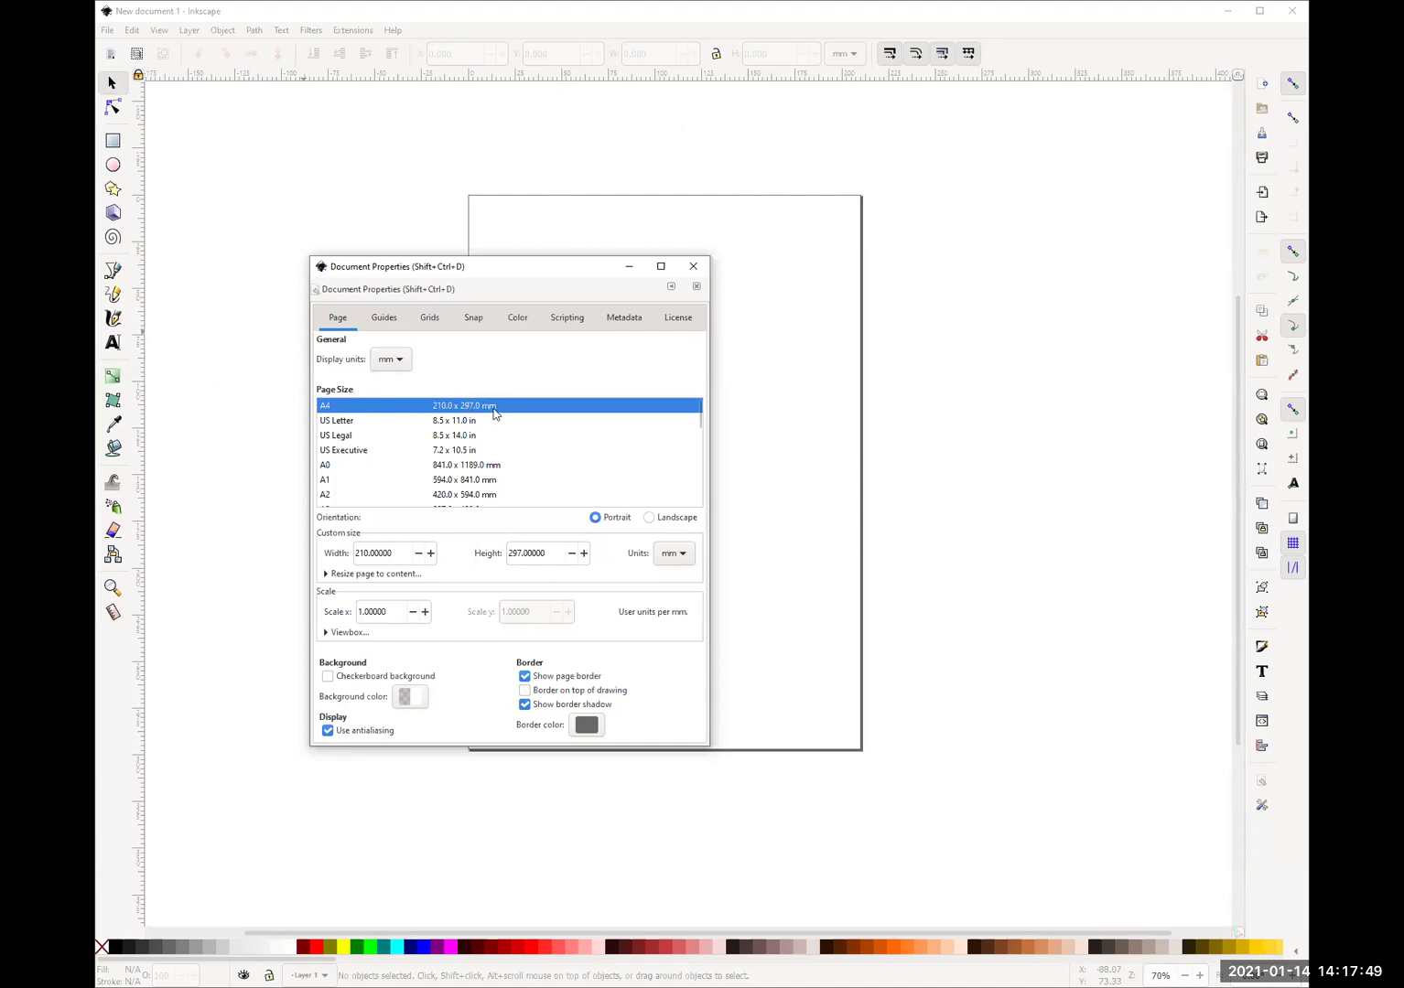
left_click(357, 422)
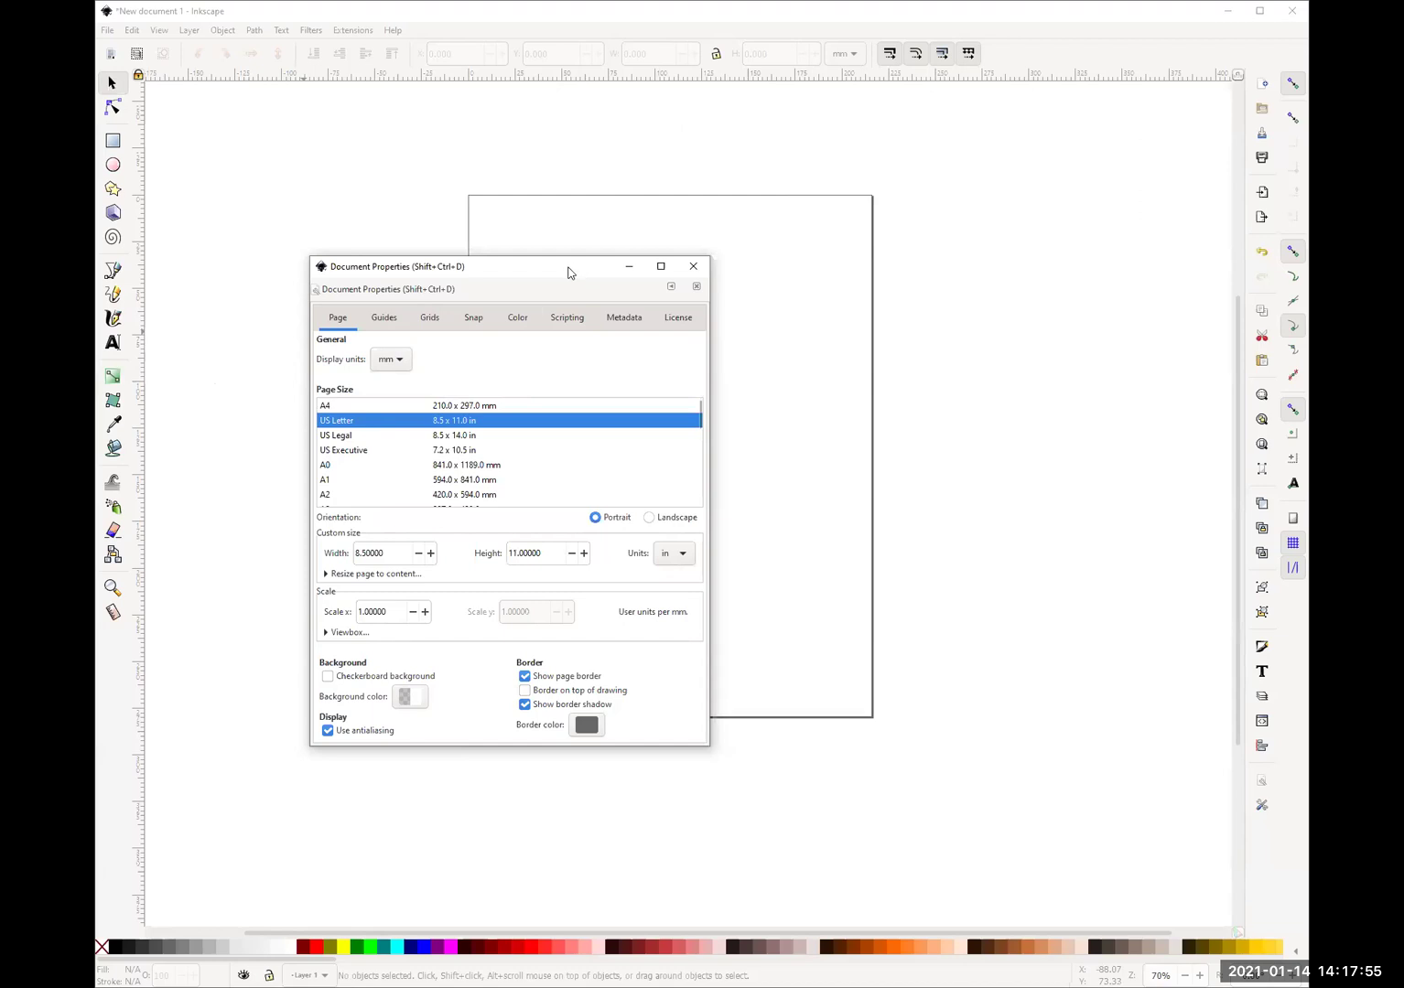
left_click_drag(567, 271, 532, 270)
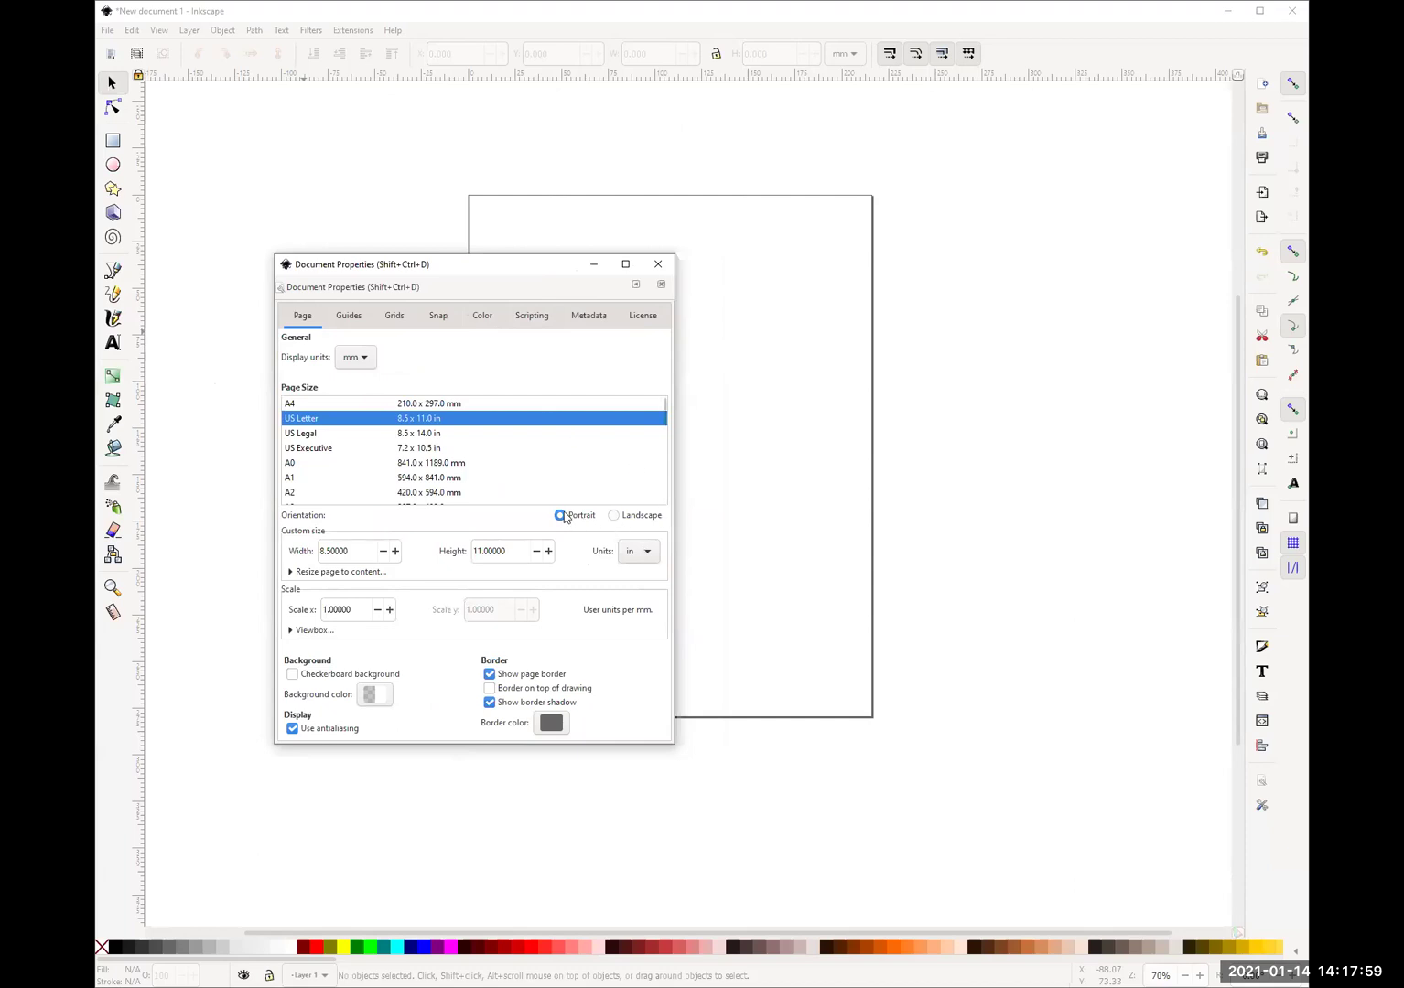
left_click(618, 517)
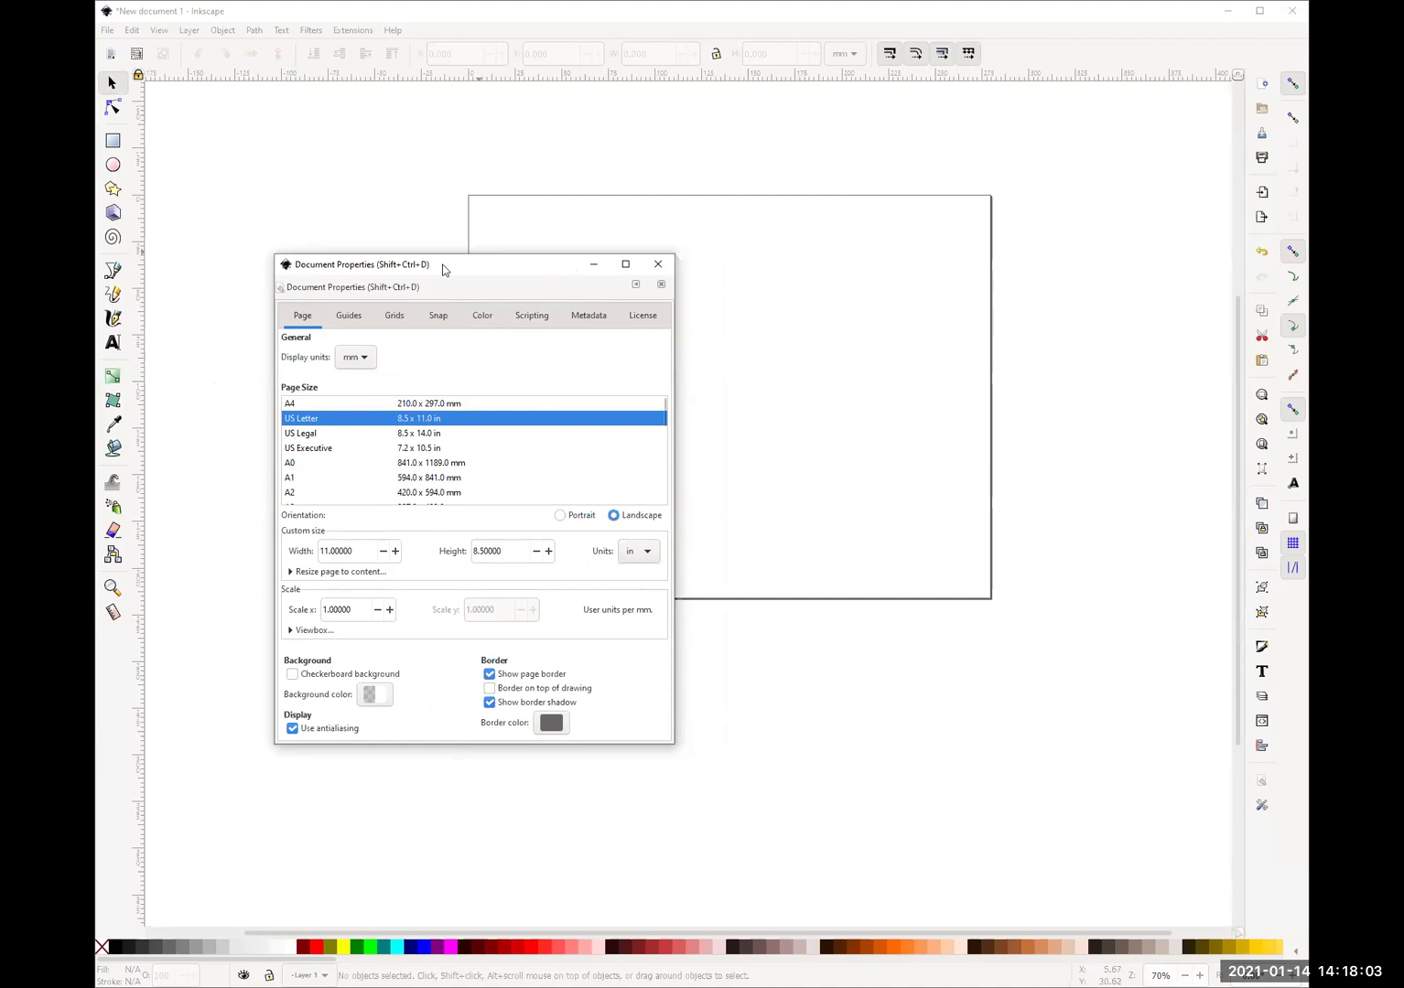
left_click_drag(442, 270, 691, 464)
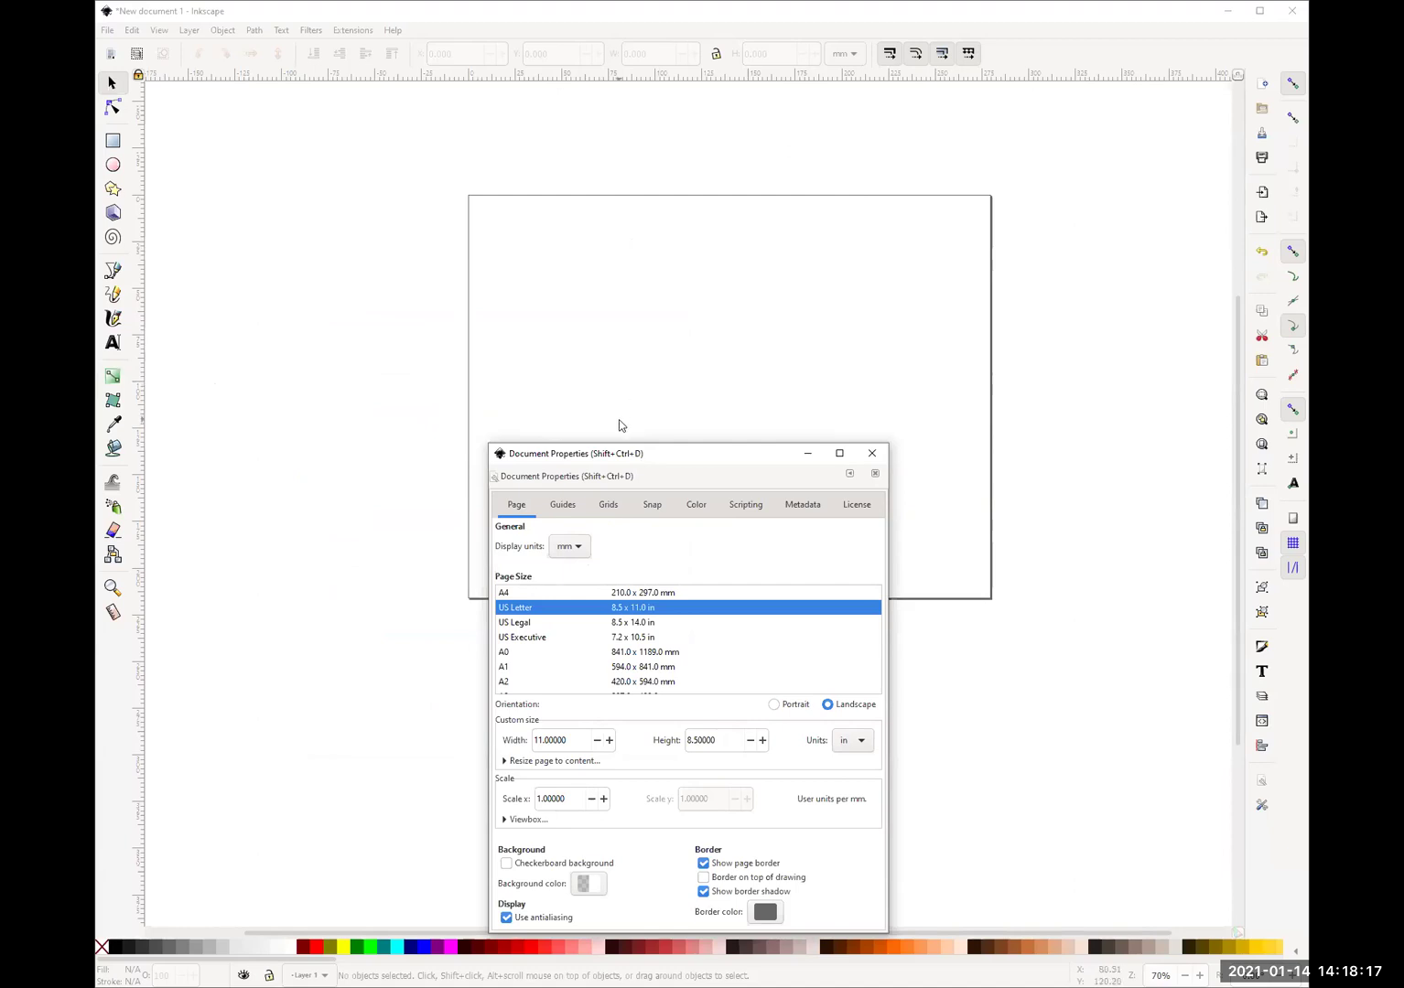
Add a new rectangular grid to the document.
left_click(601, 506)
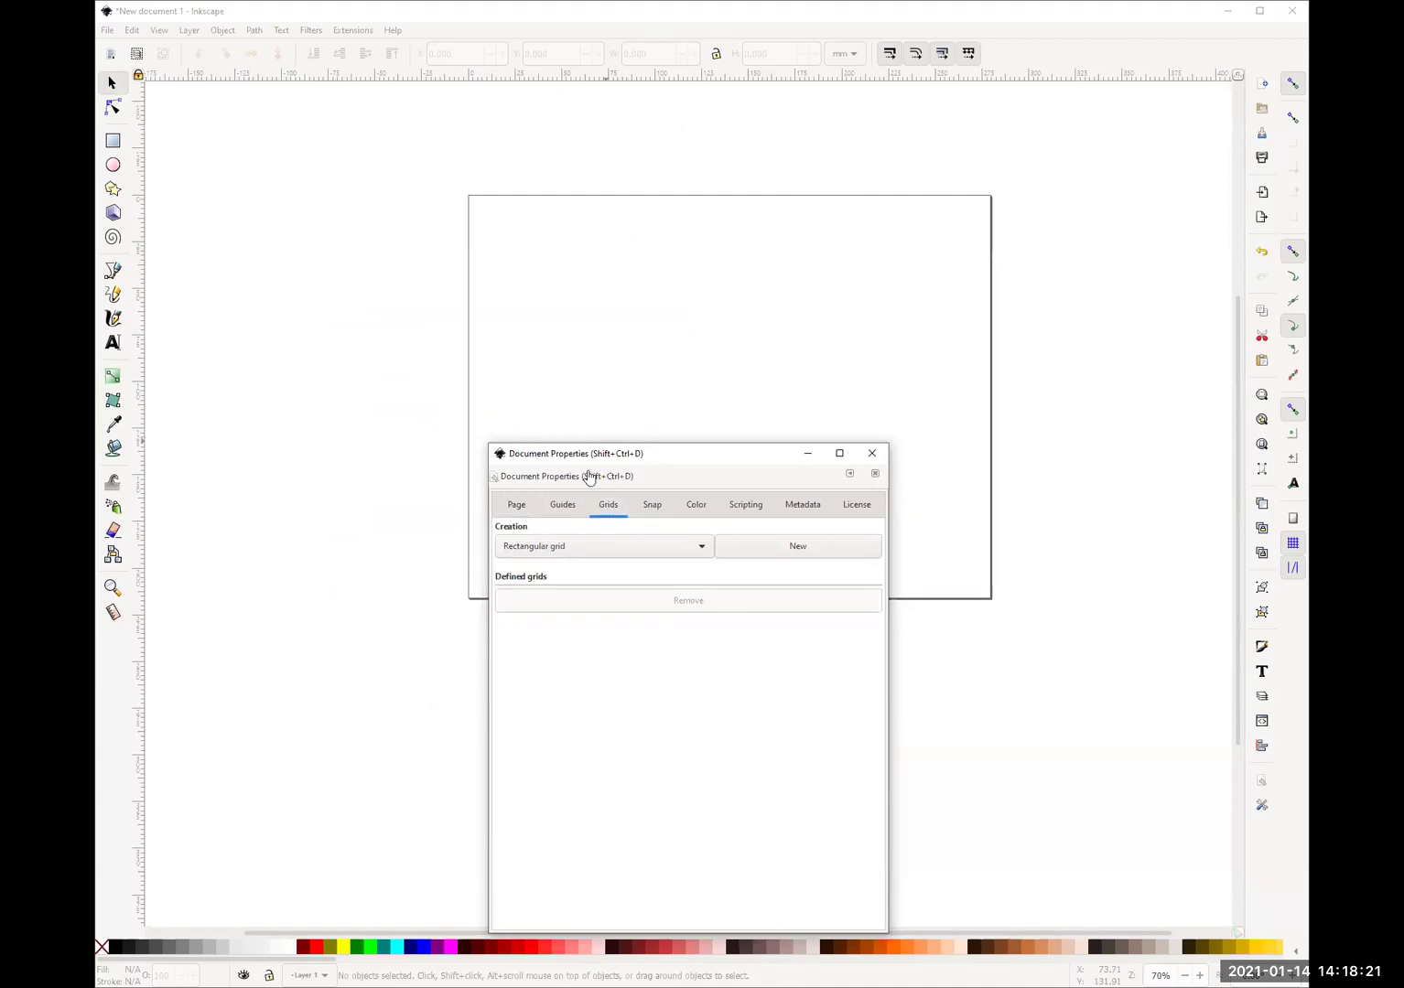
left_click_drag(605, 453, 582, 372)
left_click(494, 424)
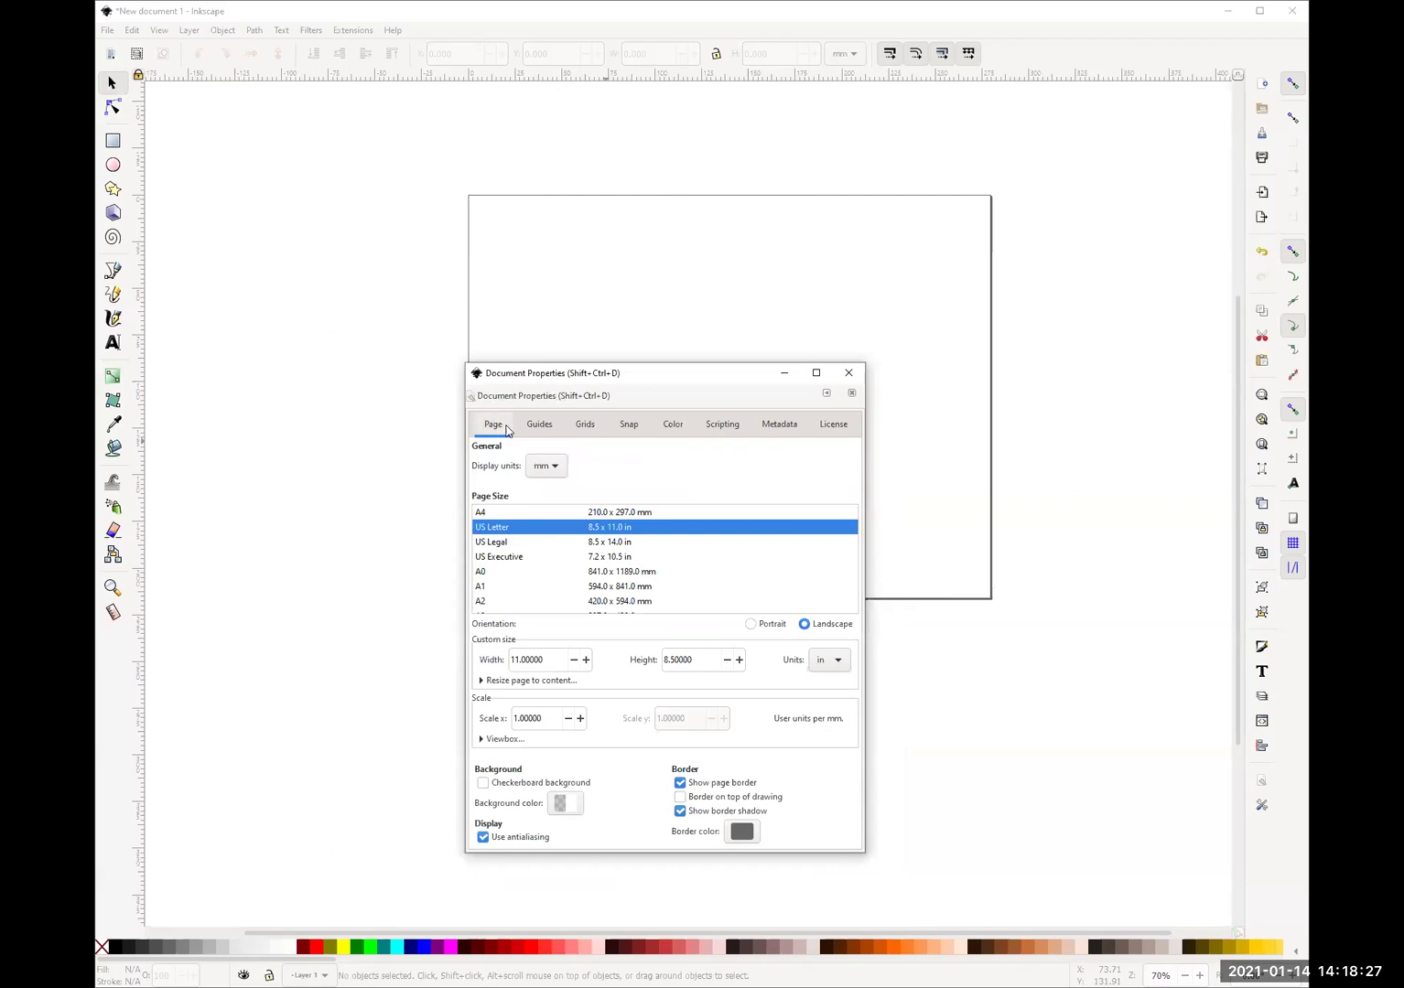
left_click(586, 429)
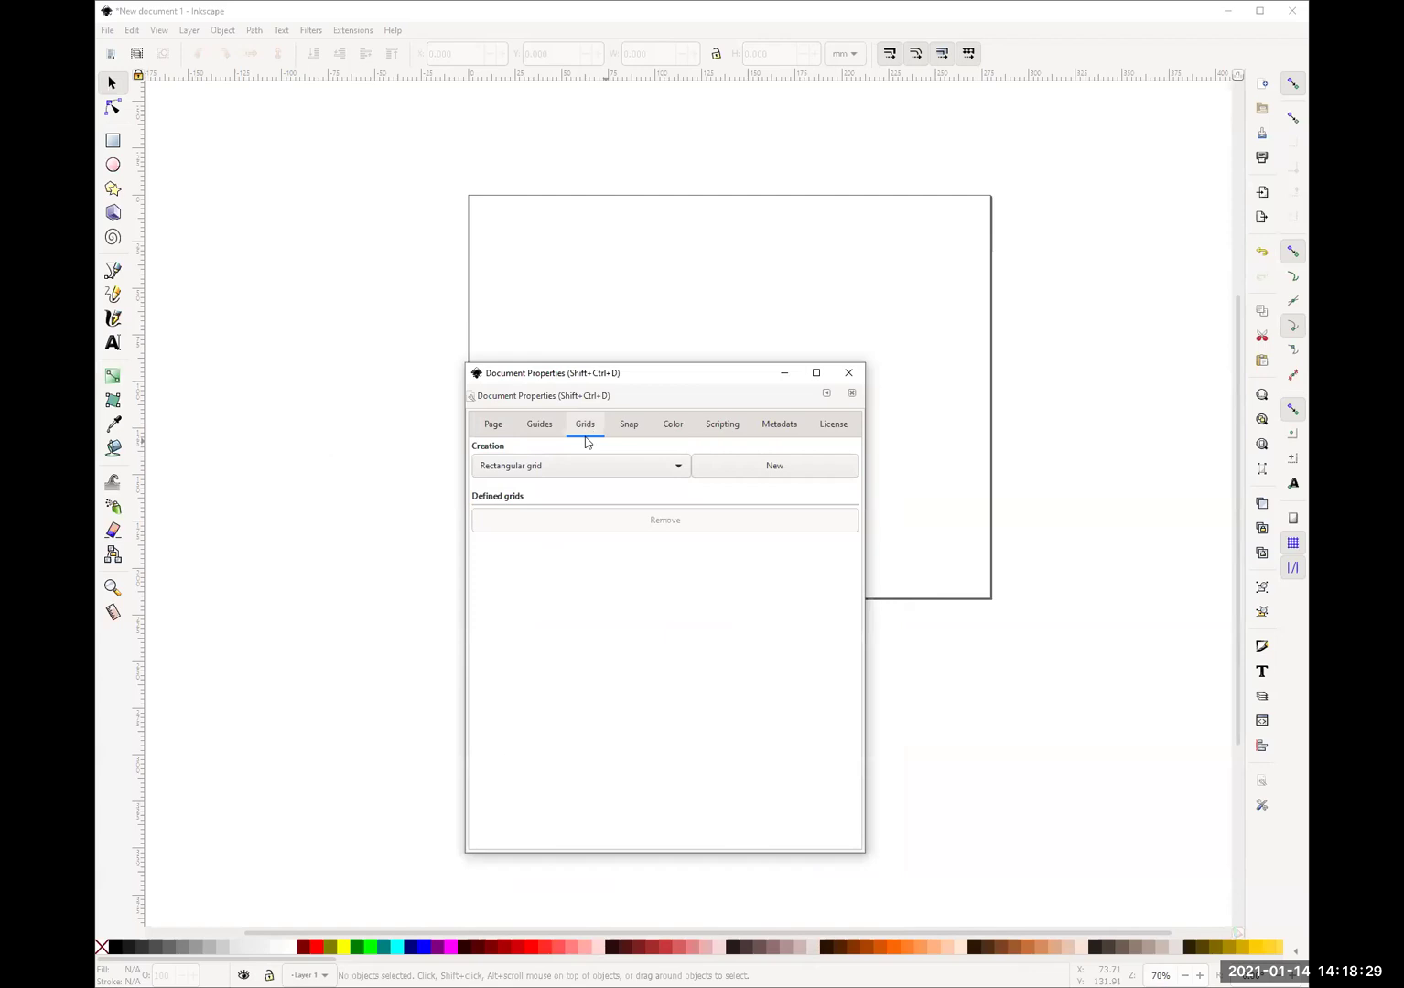
left_click(782, 470)
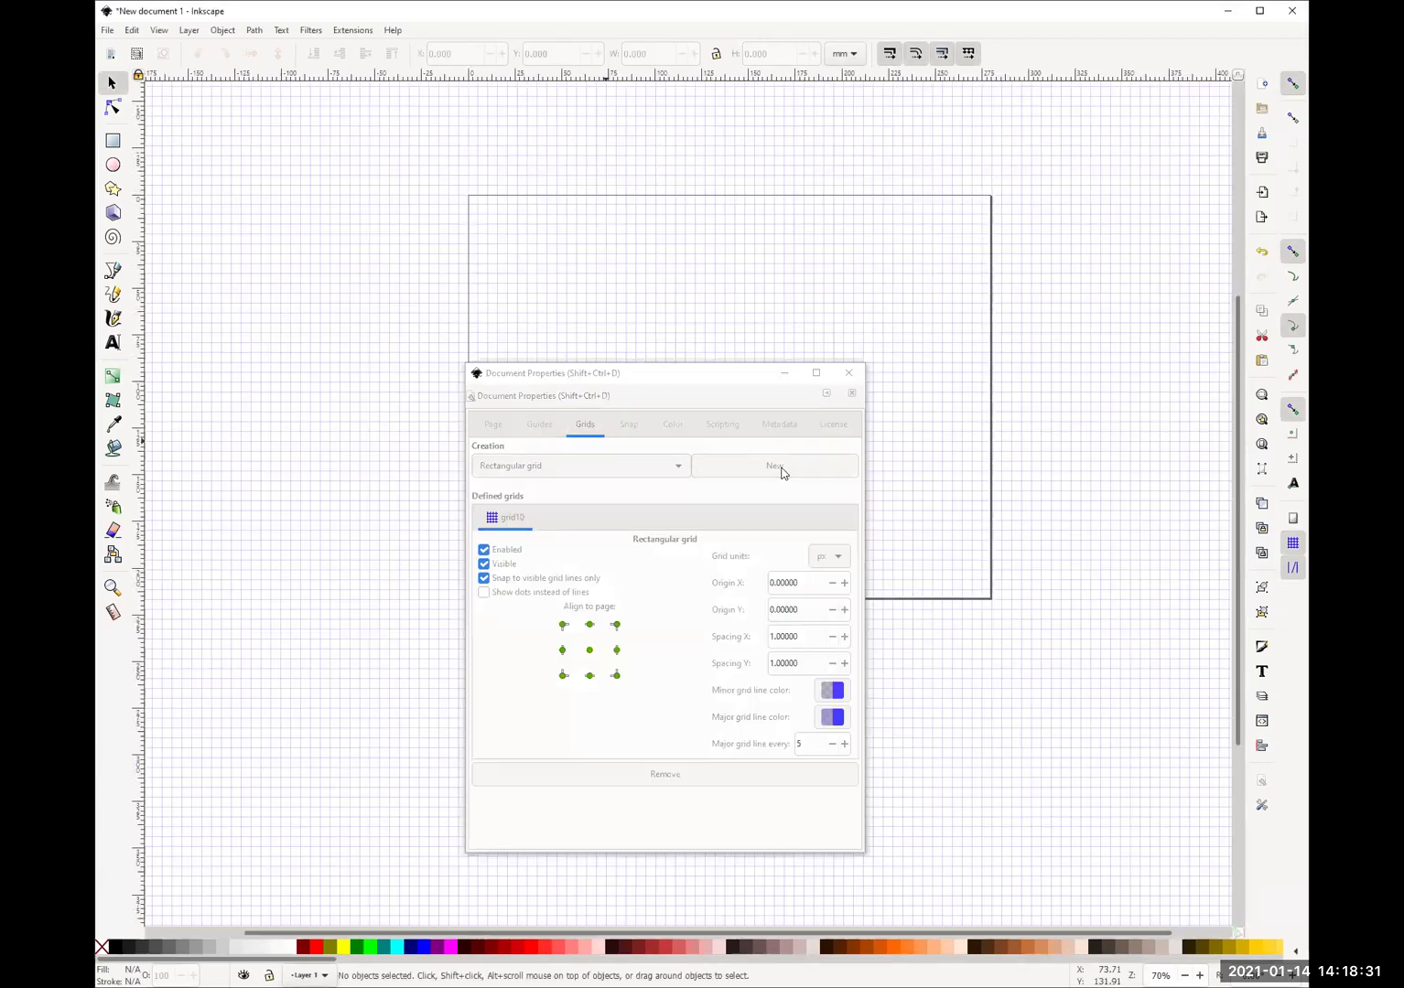
left_click_drag(705, 378, 640, 281)
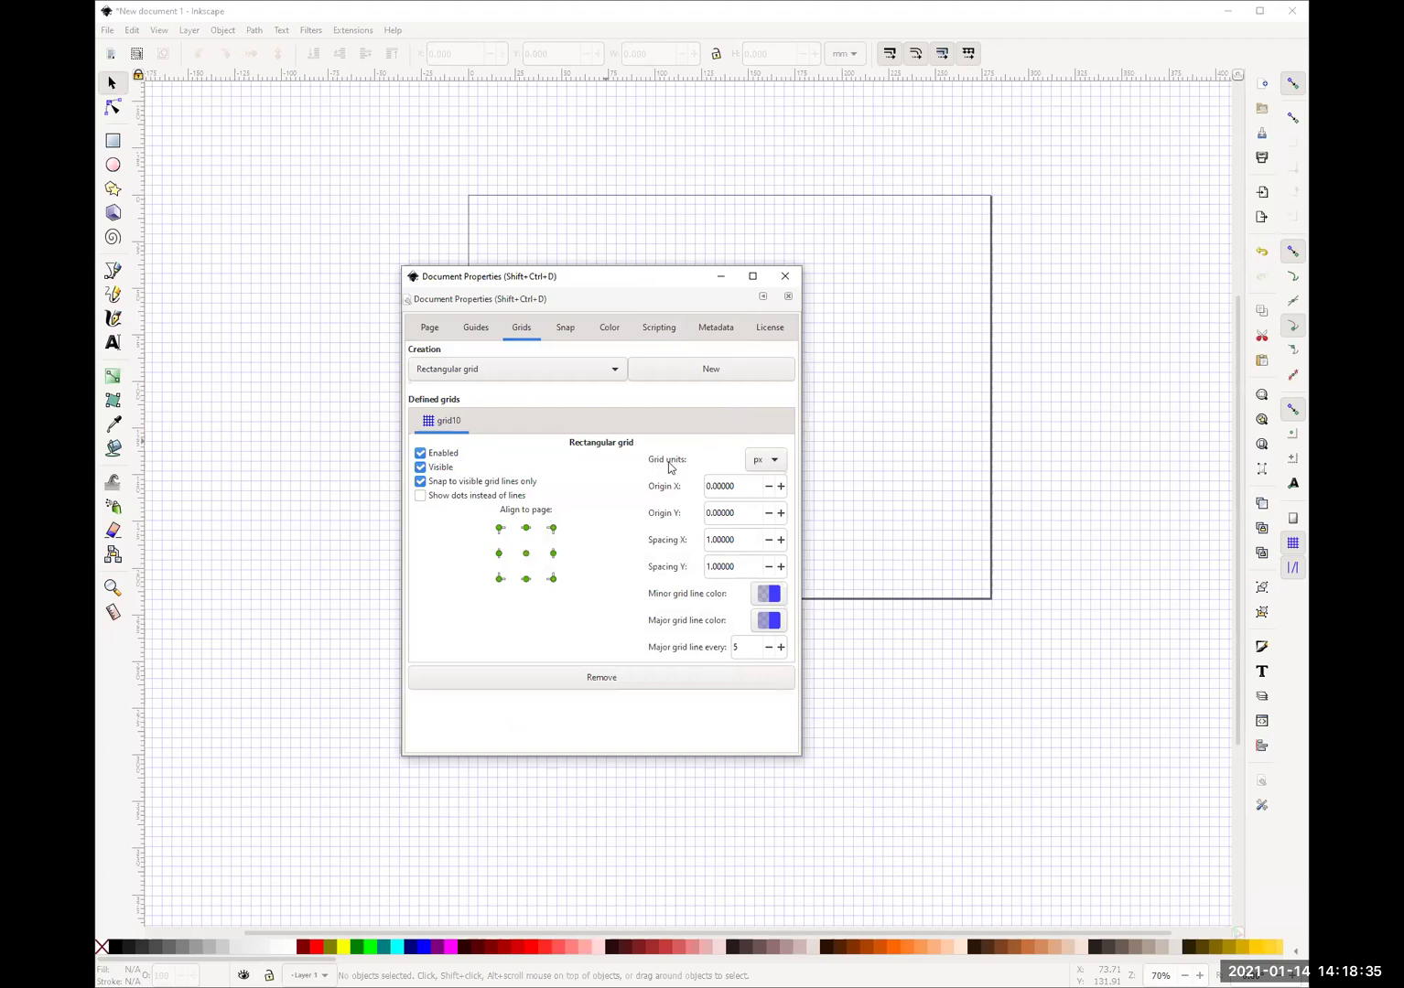
Set the grid units to cm and both the X and Y spacing to 1.
left_click(767, 462)
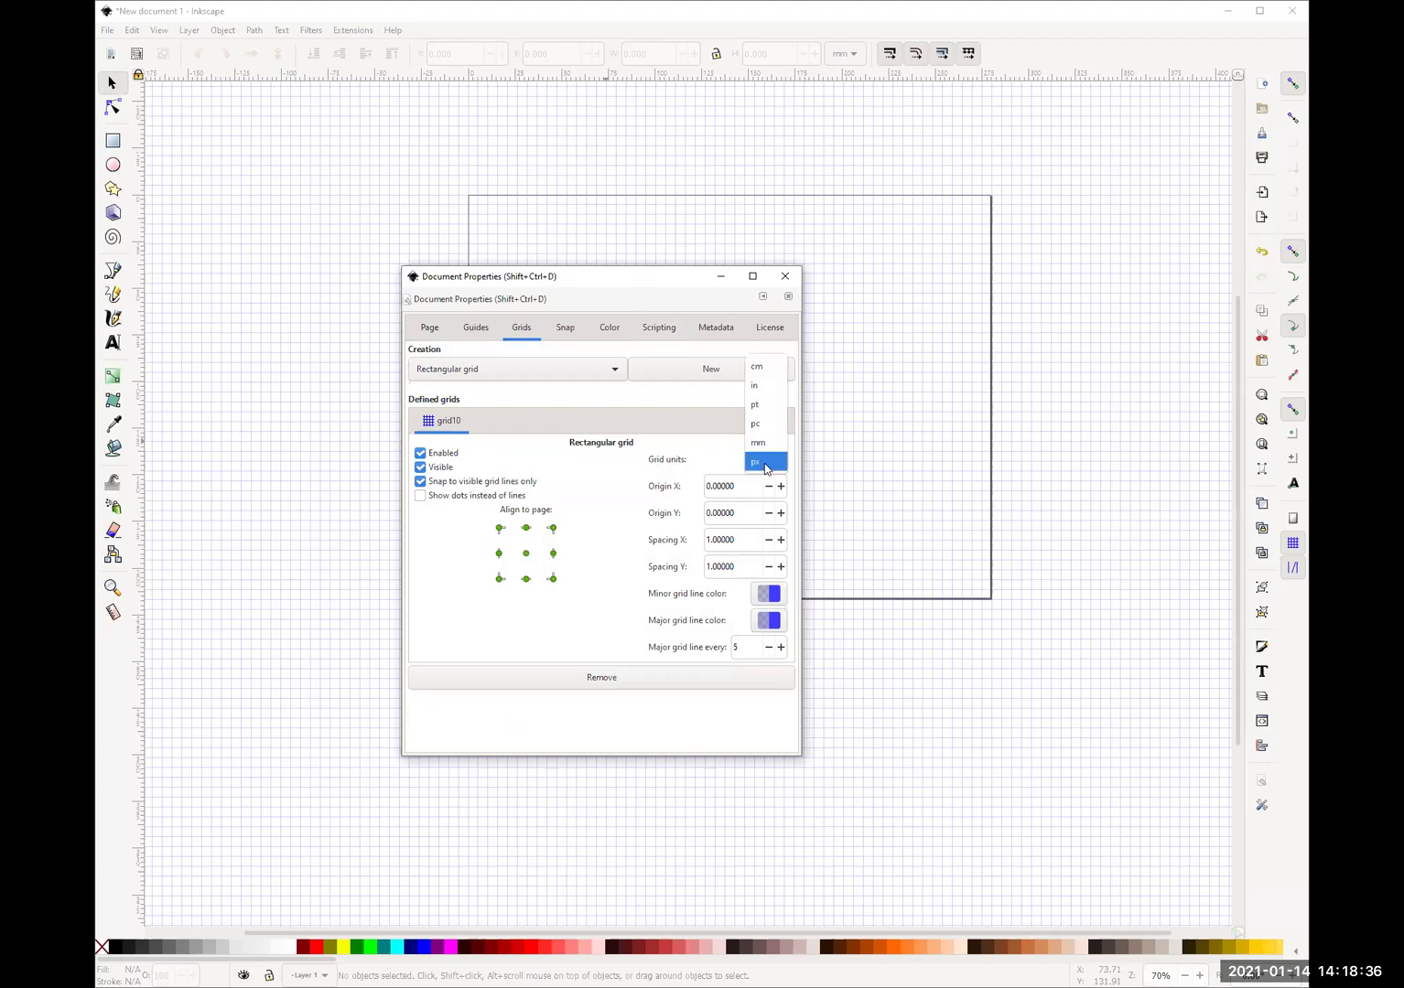
left_click(767, 368)
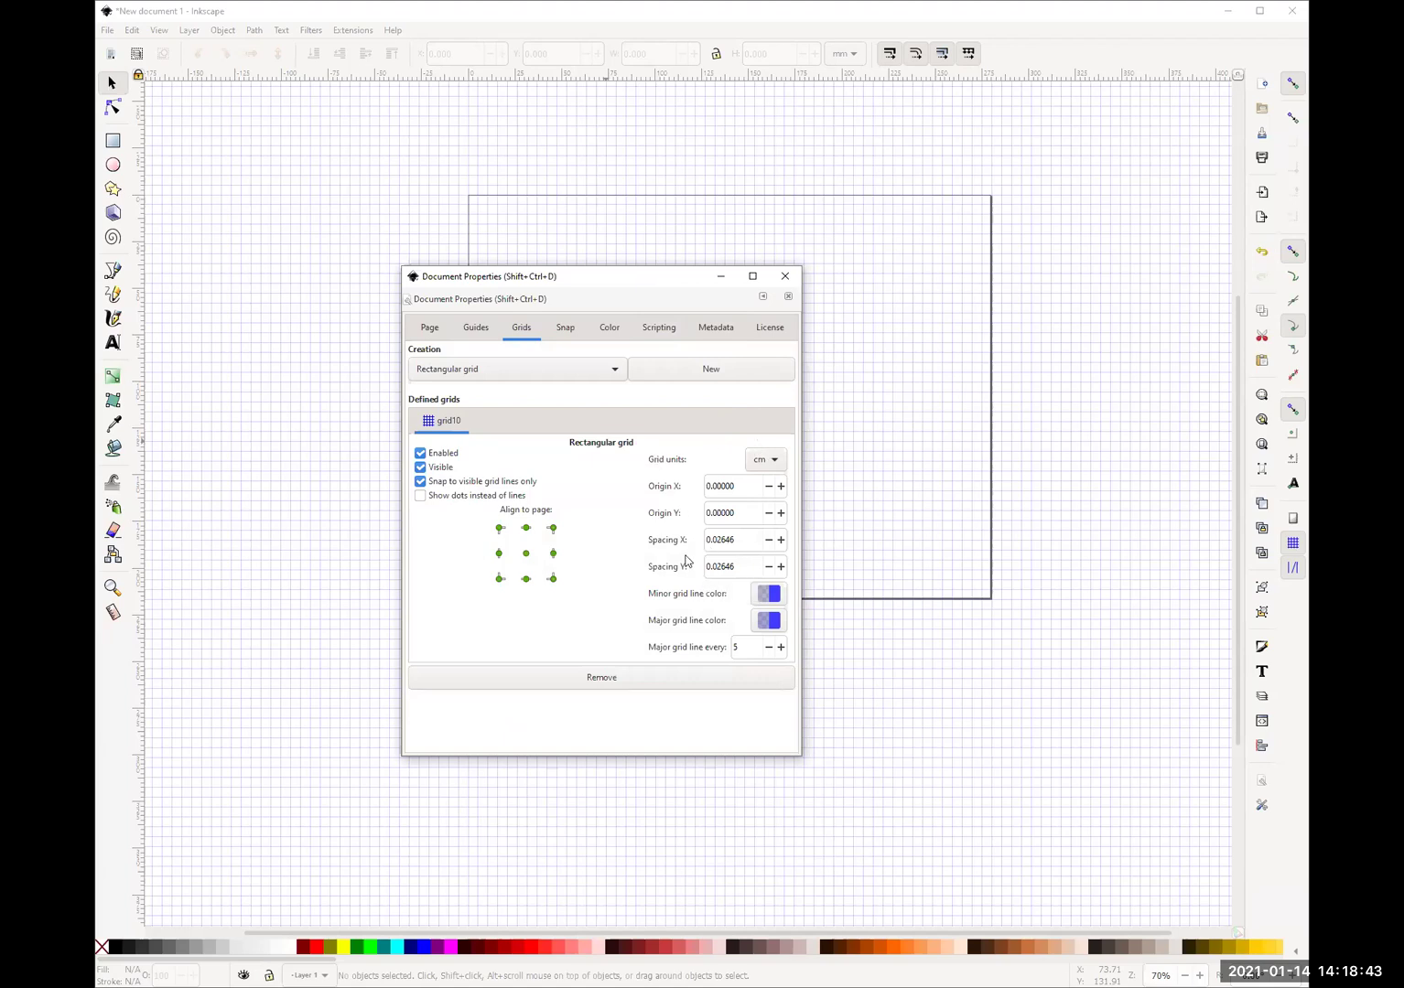
left_click_drag(742, 540, 661, 550)
type("1")
key("Return")
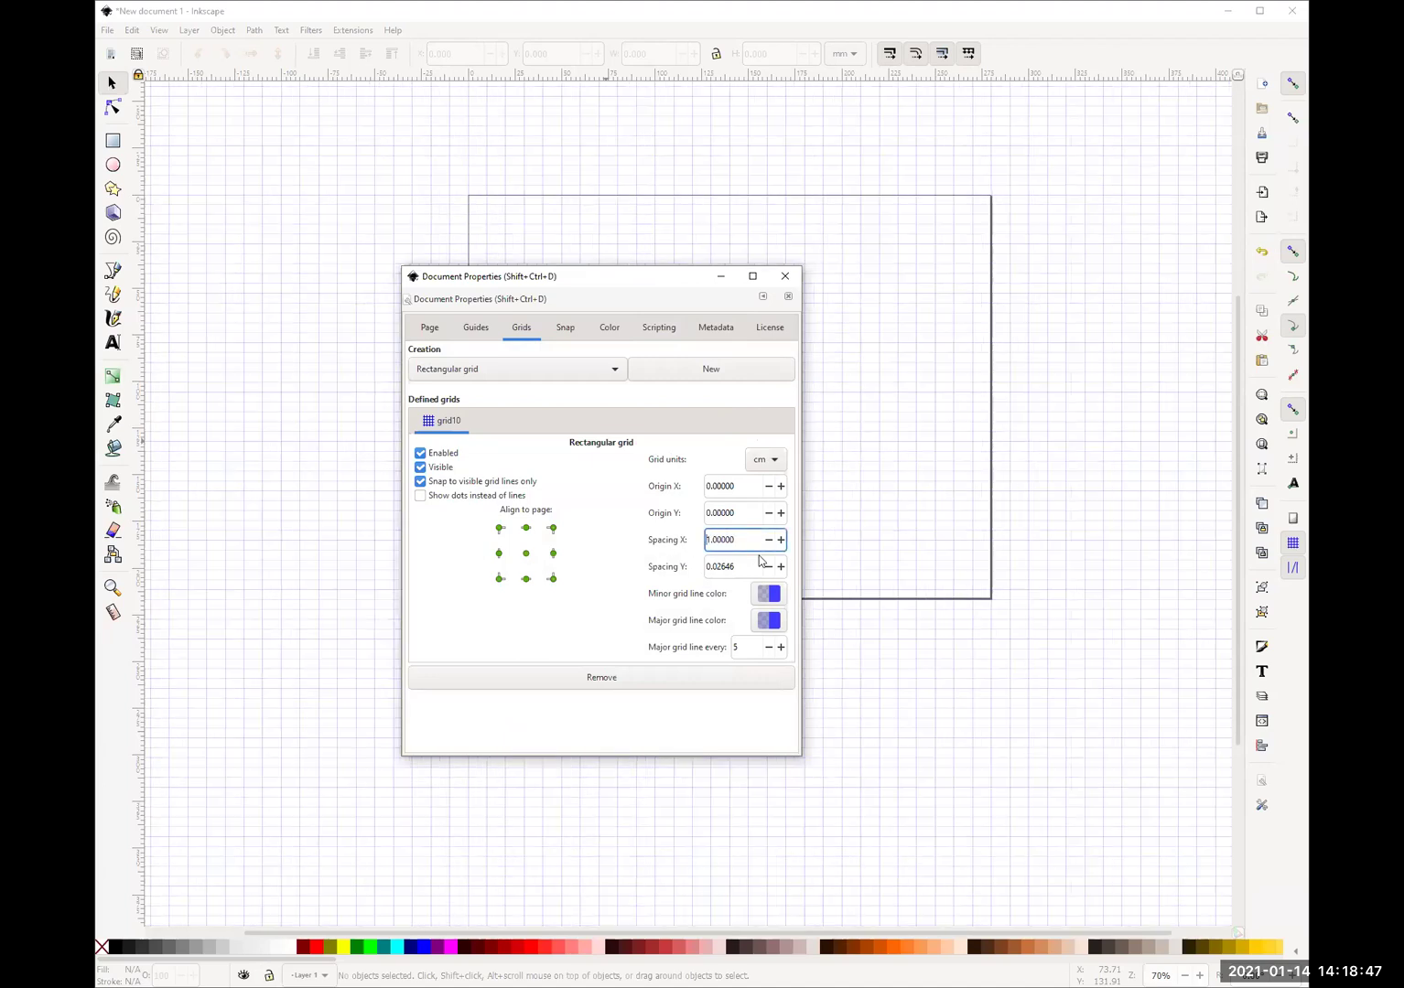
left_click_drag(737, 567, 614, 566)
type("1")
key("Return")
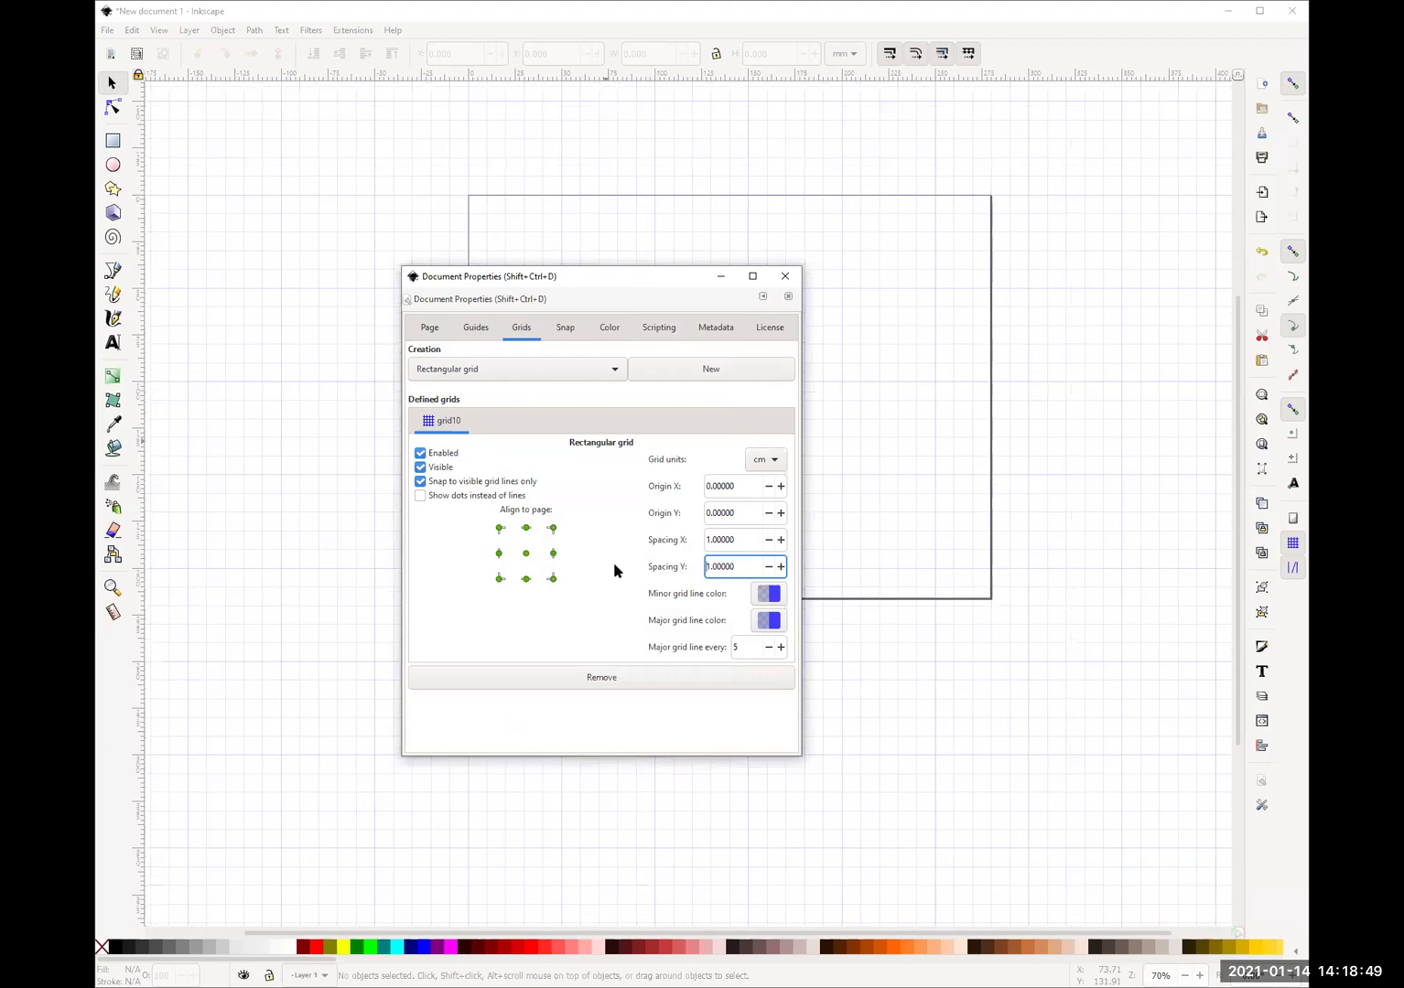
Set the custom page size units to cm and close the document properties.
left_click_drag(610, 285, 573, 398)
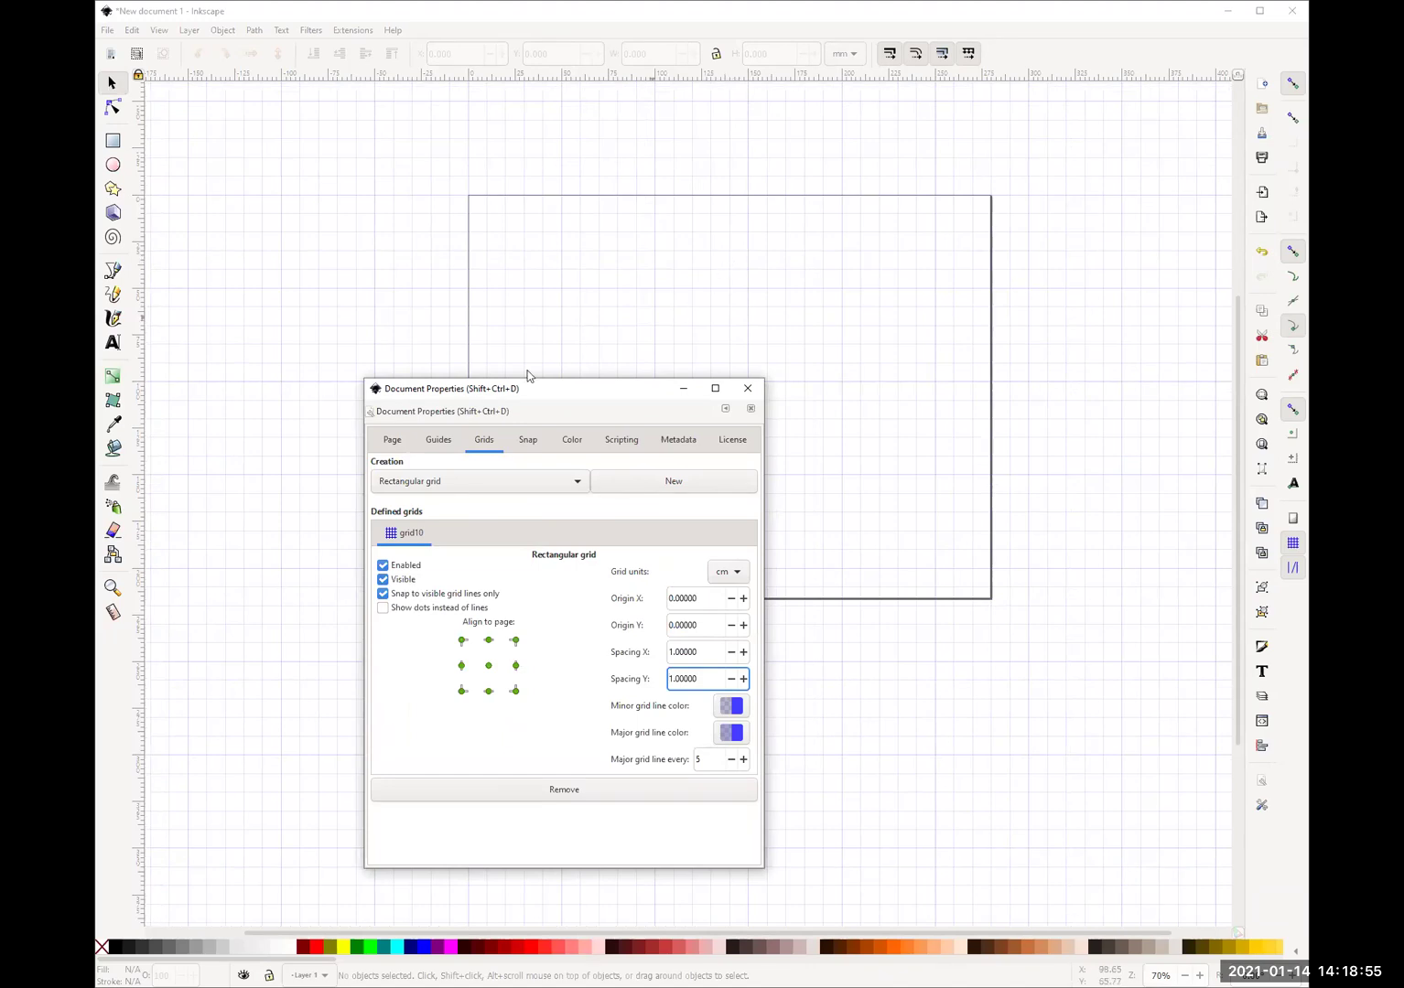
left_click(386, 444)
left_click(442, 439)
left_click(399, 444)
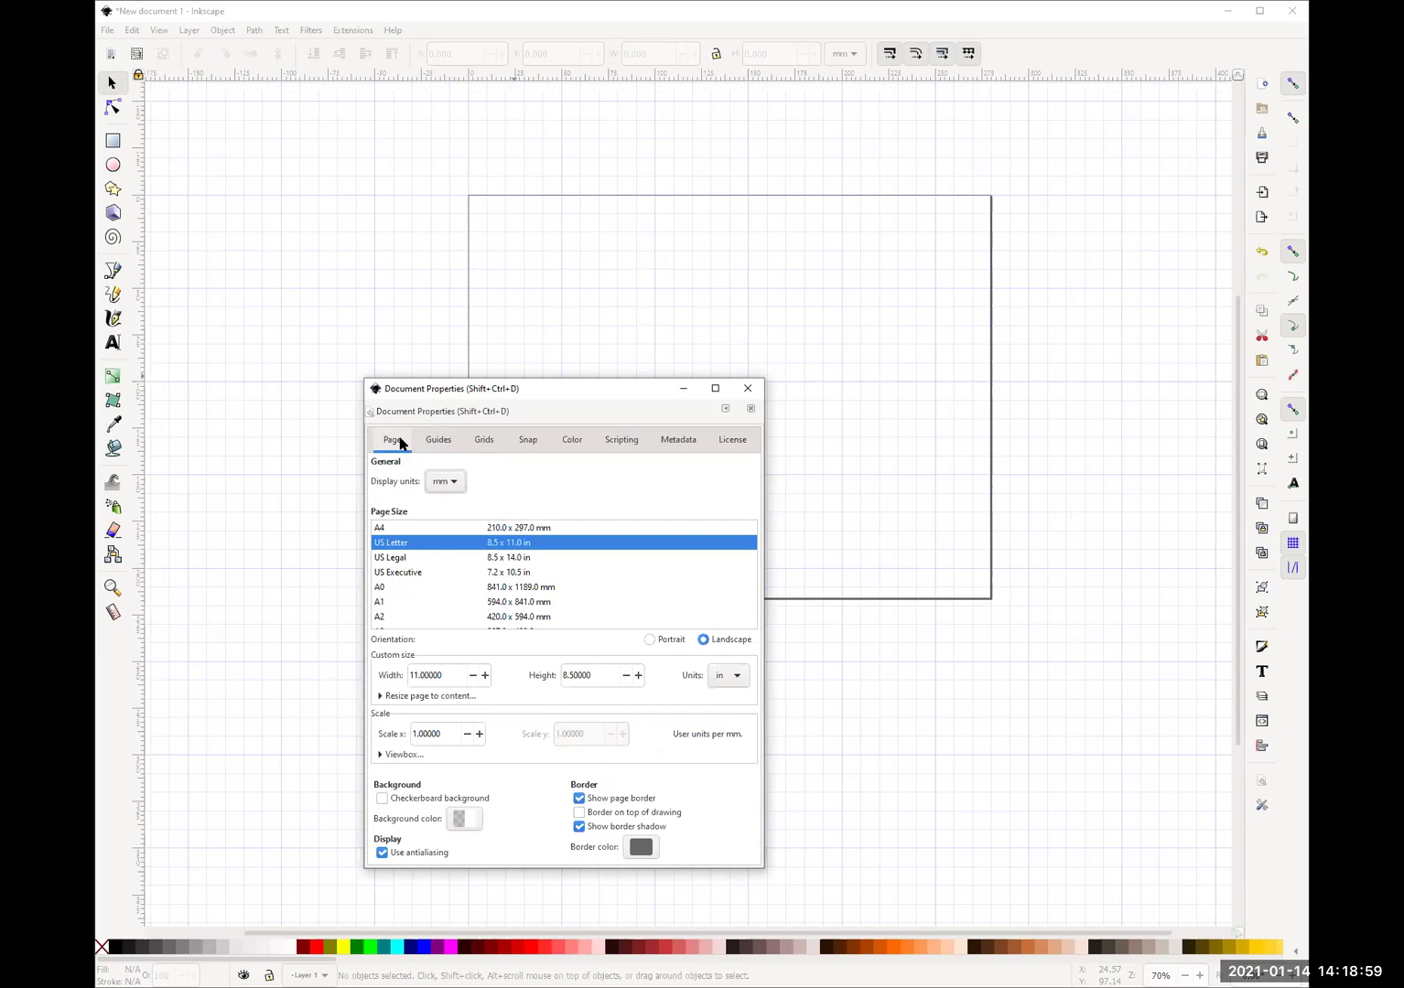
left_click(723, 683)
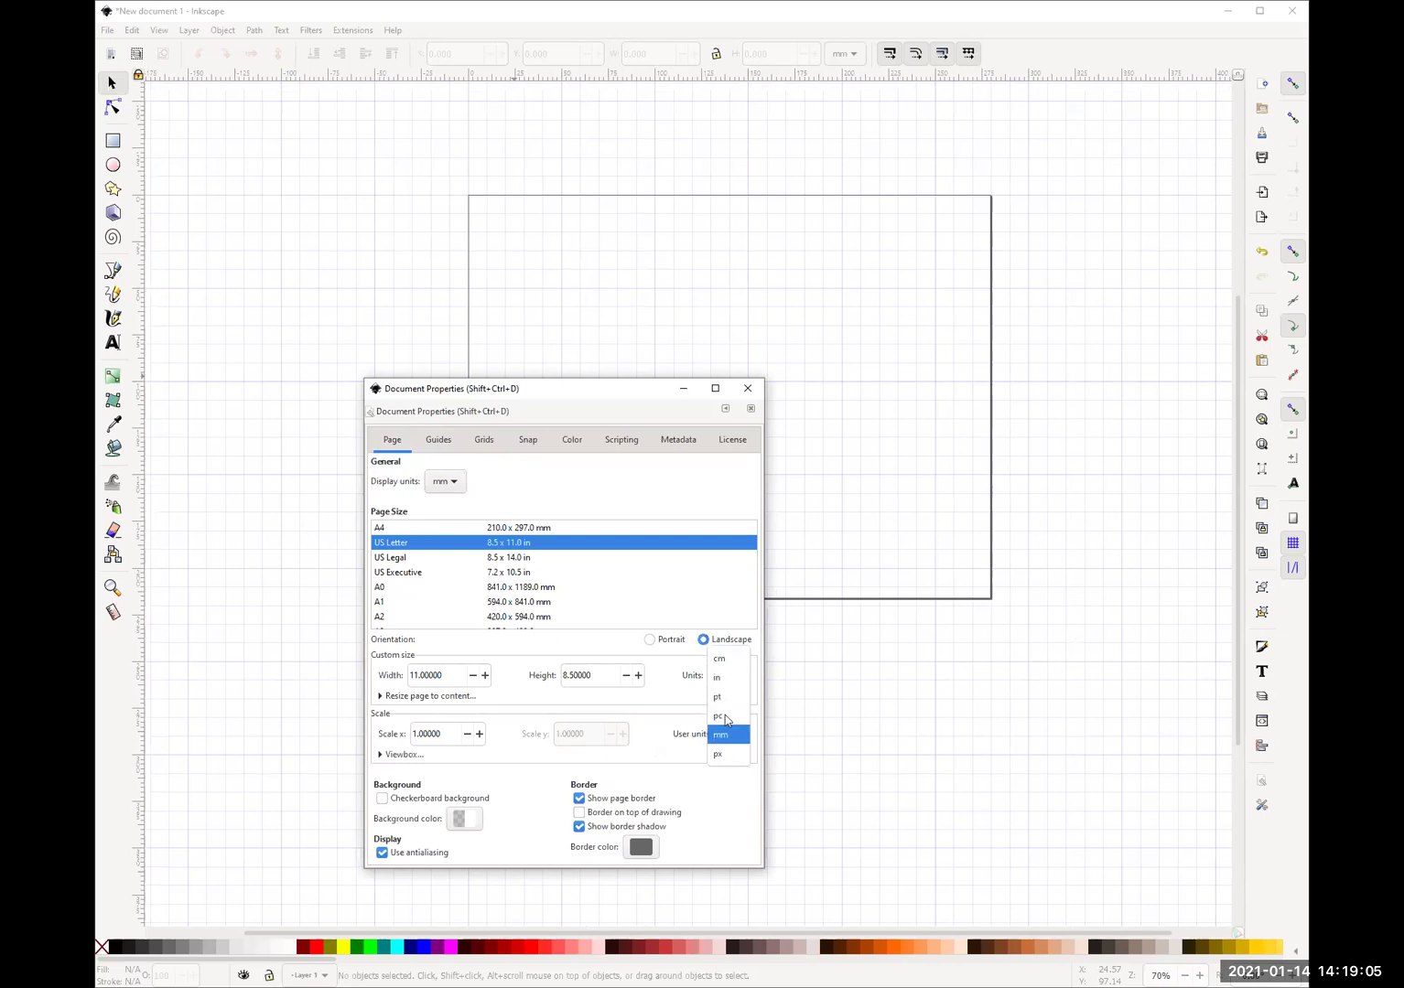
left_click(722, 659)
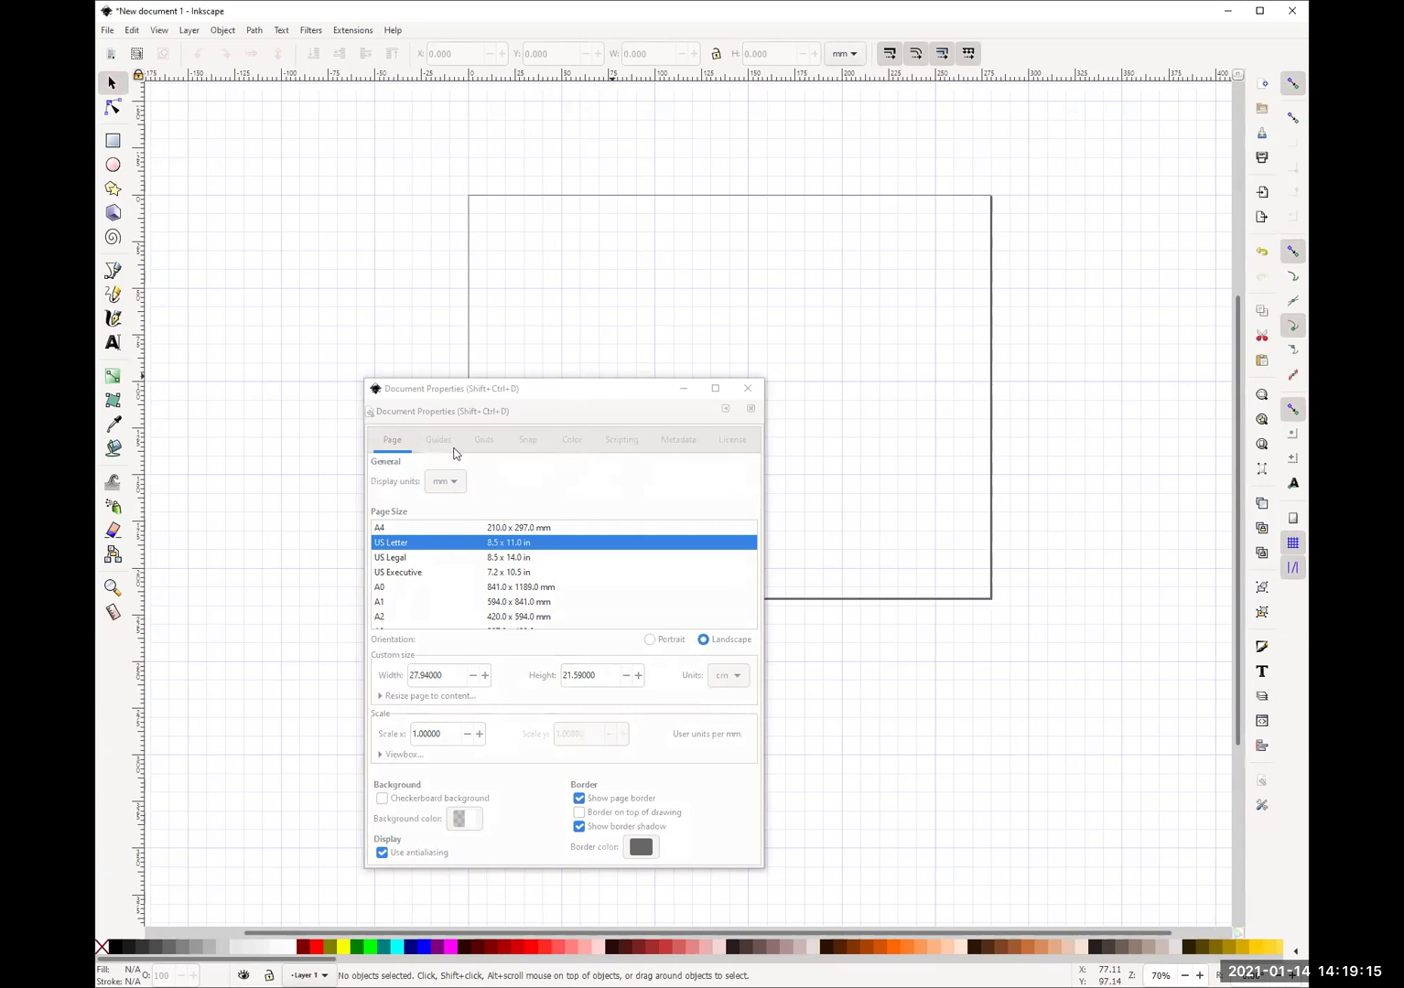
left_click(484, 440)
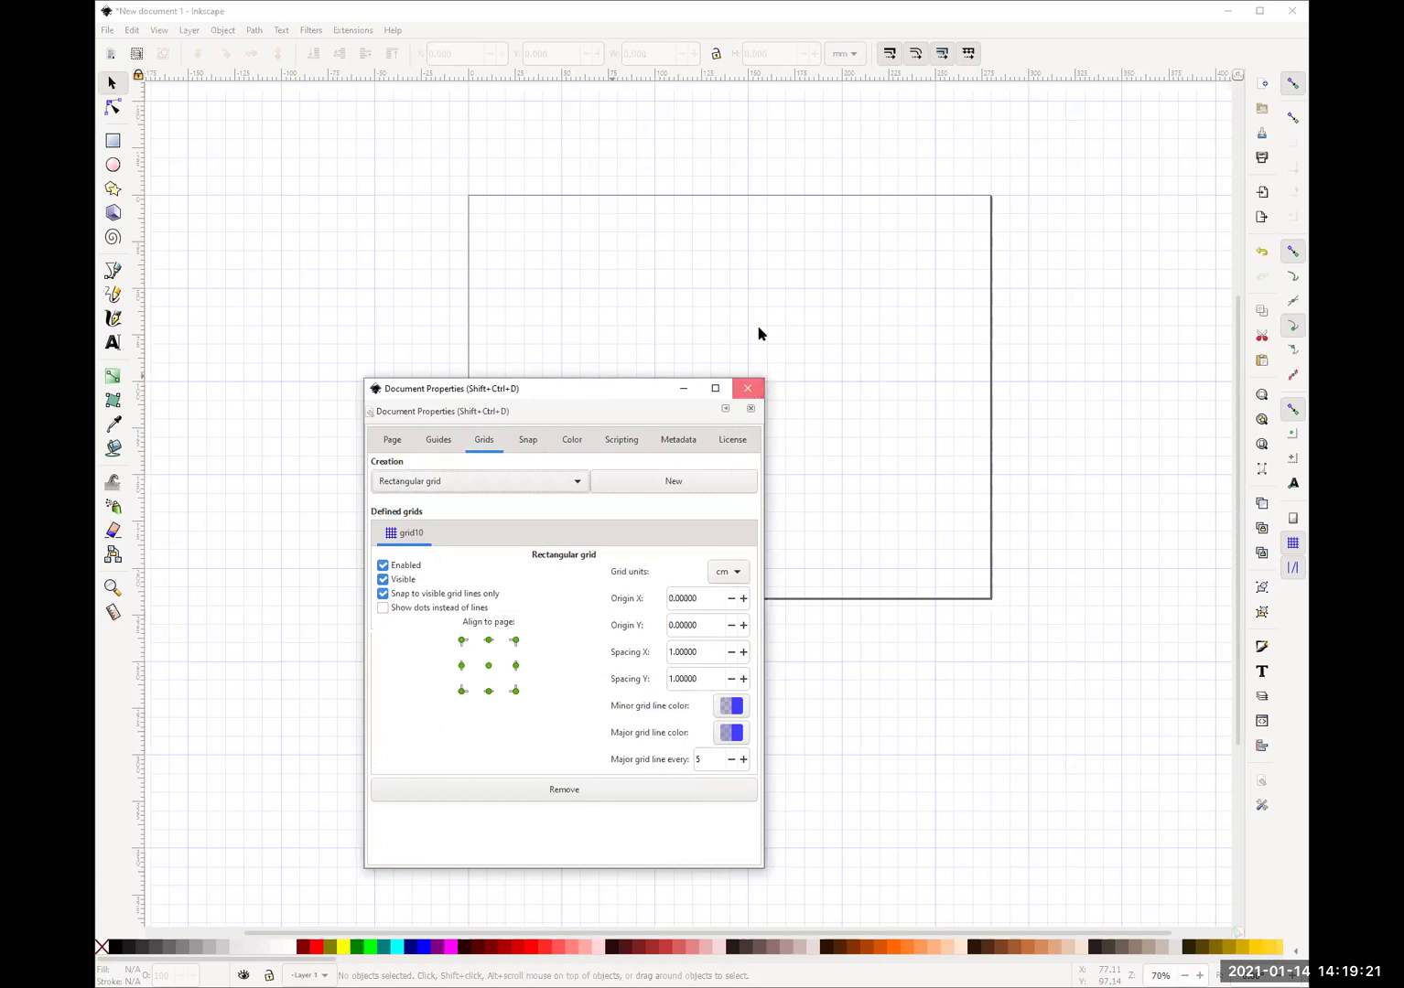
left_click(749, 389)
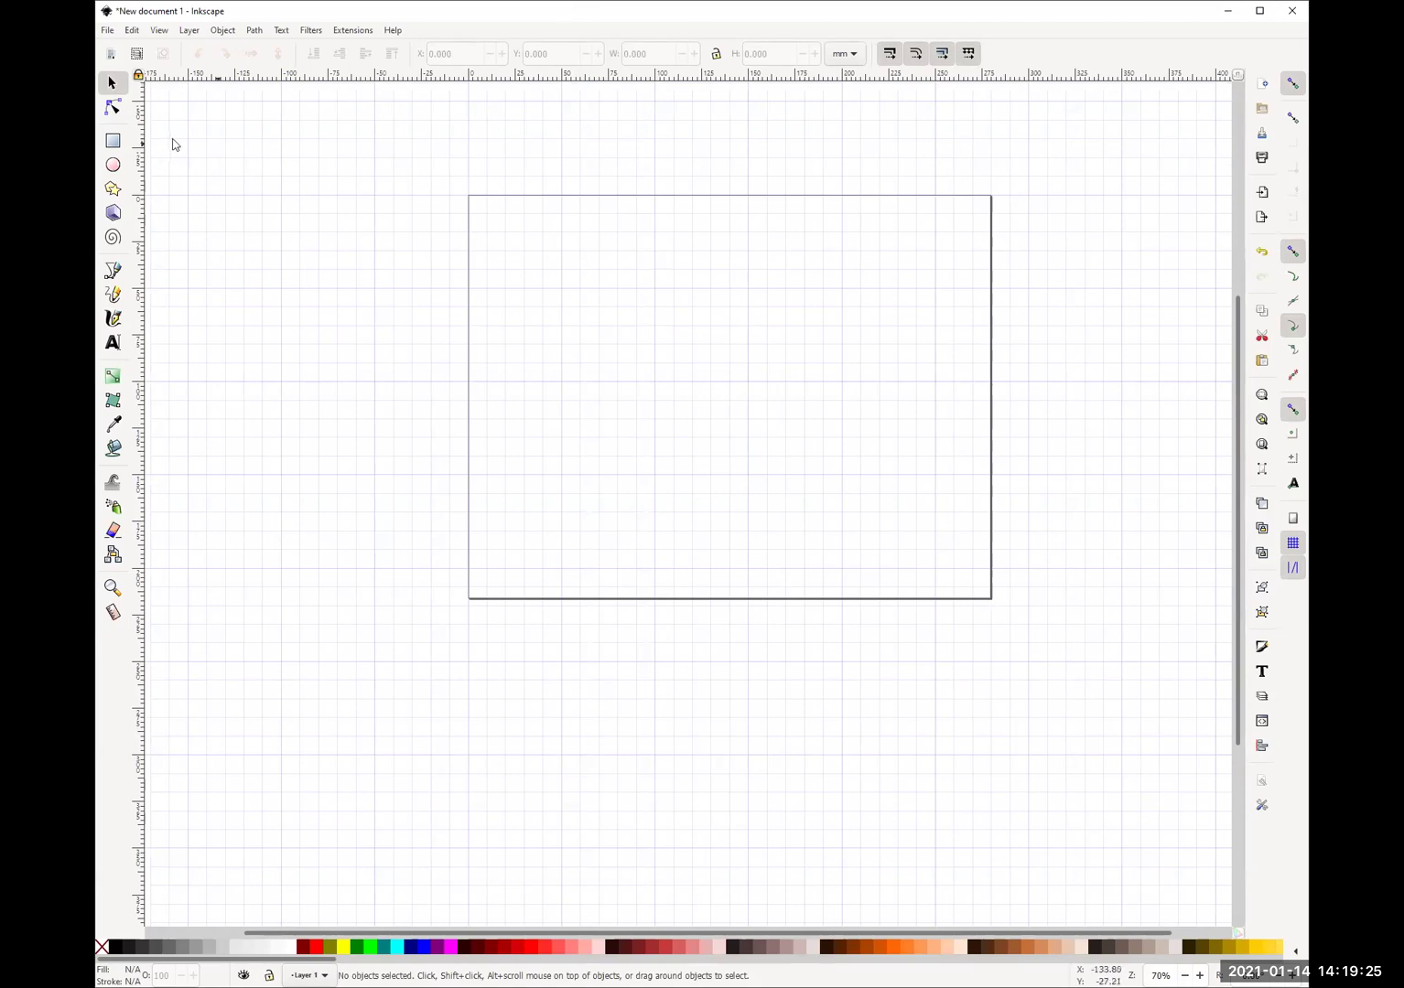
Paste the copied hand-drawn track sketch with its coordinate labels and place it just outside the page's right edge.
left_click(120, 145)
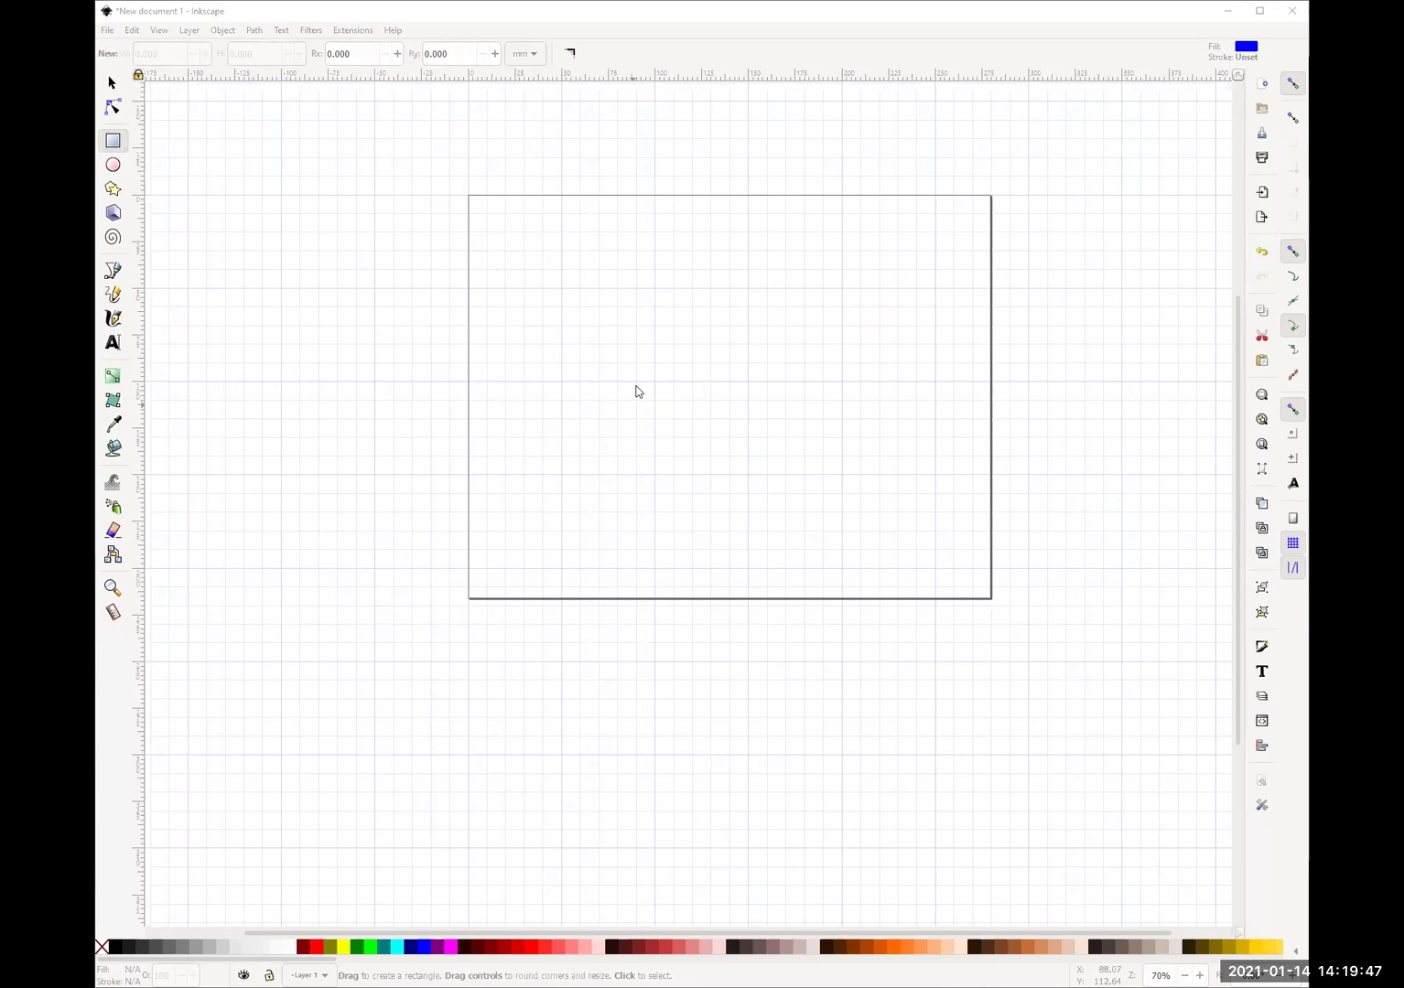
scroll(636, 376, "left", 1)
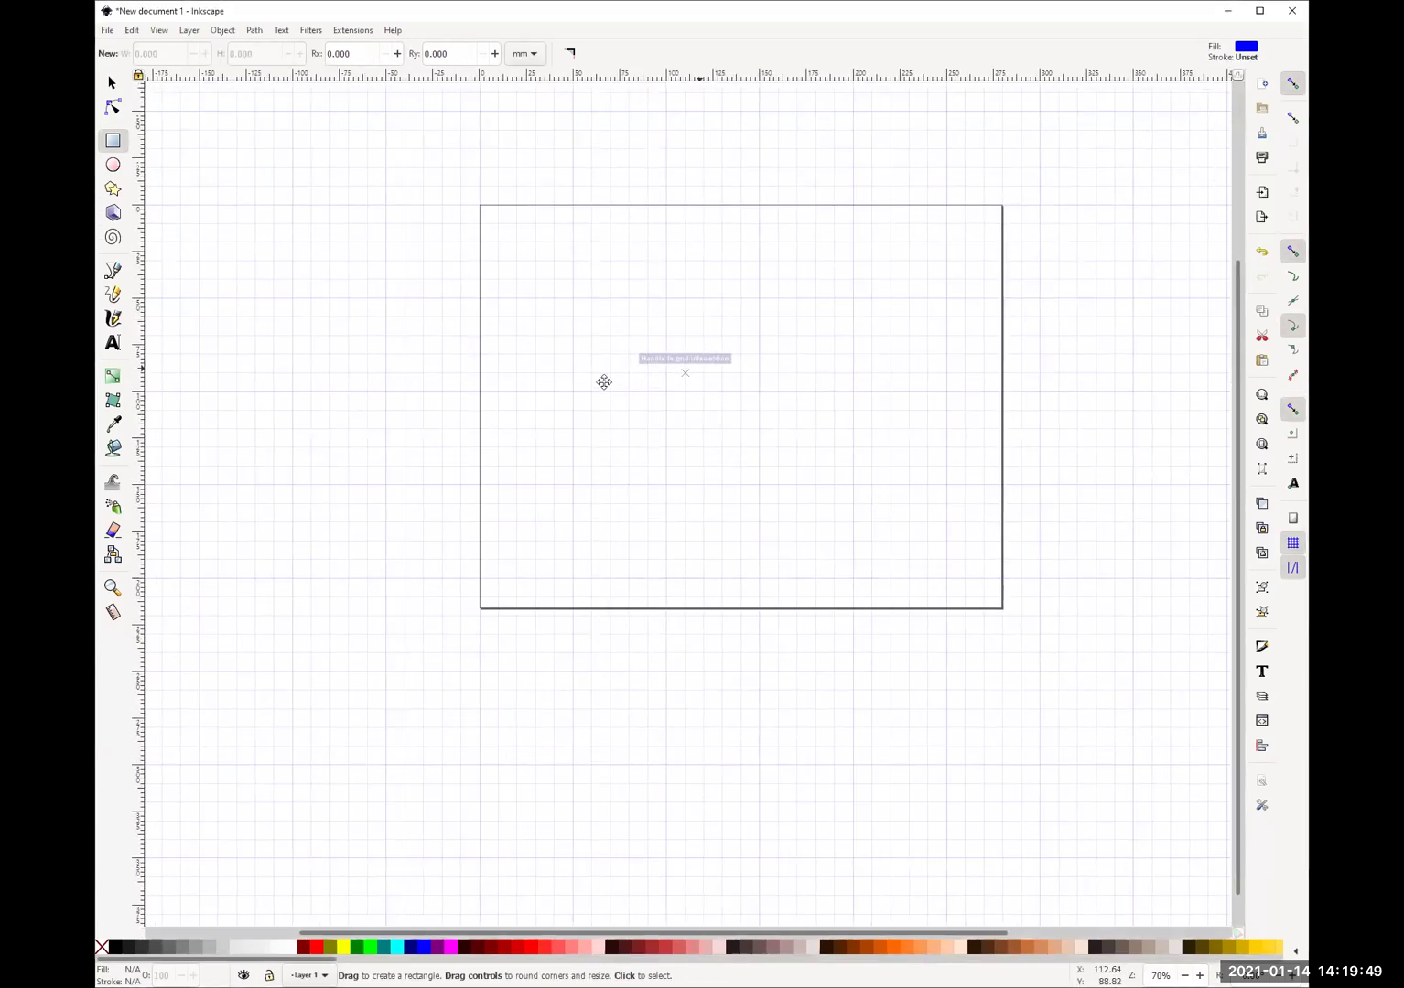
scroll(705, 314, "right", 10)
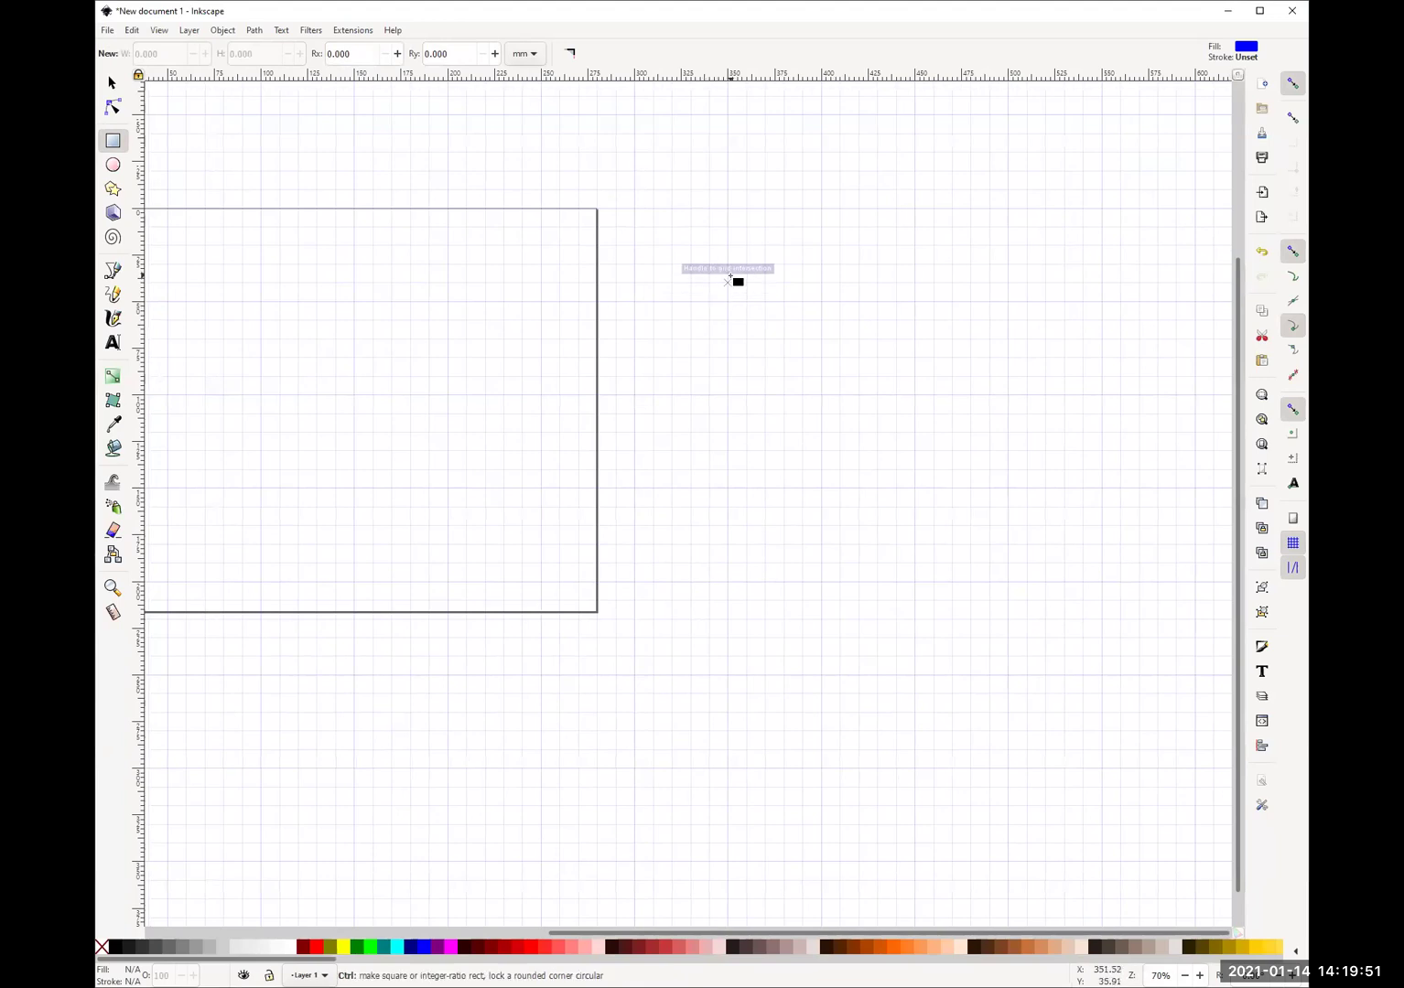
key("ctrl+v")
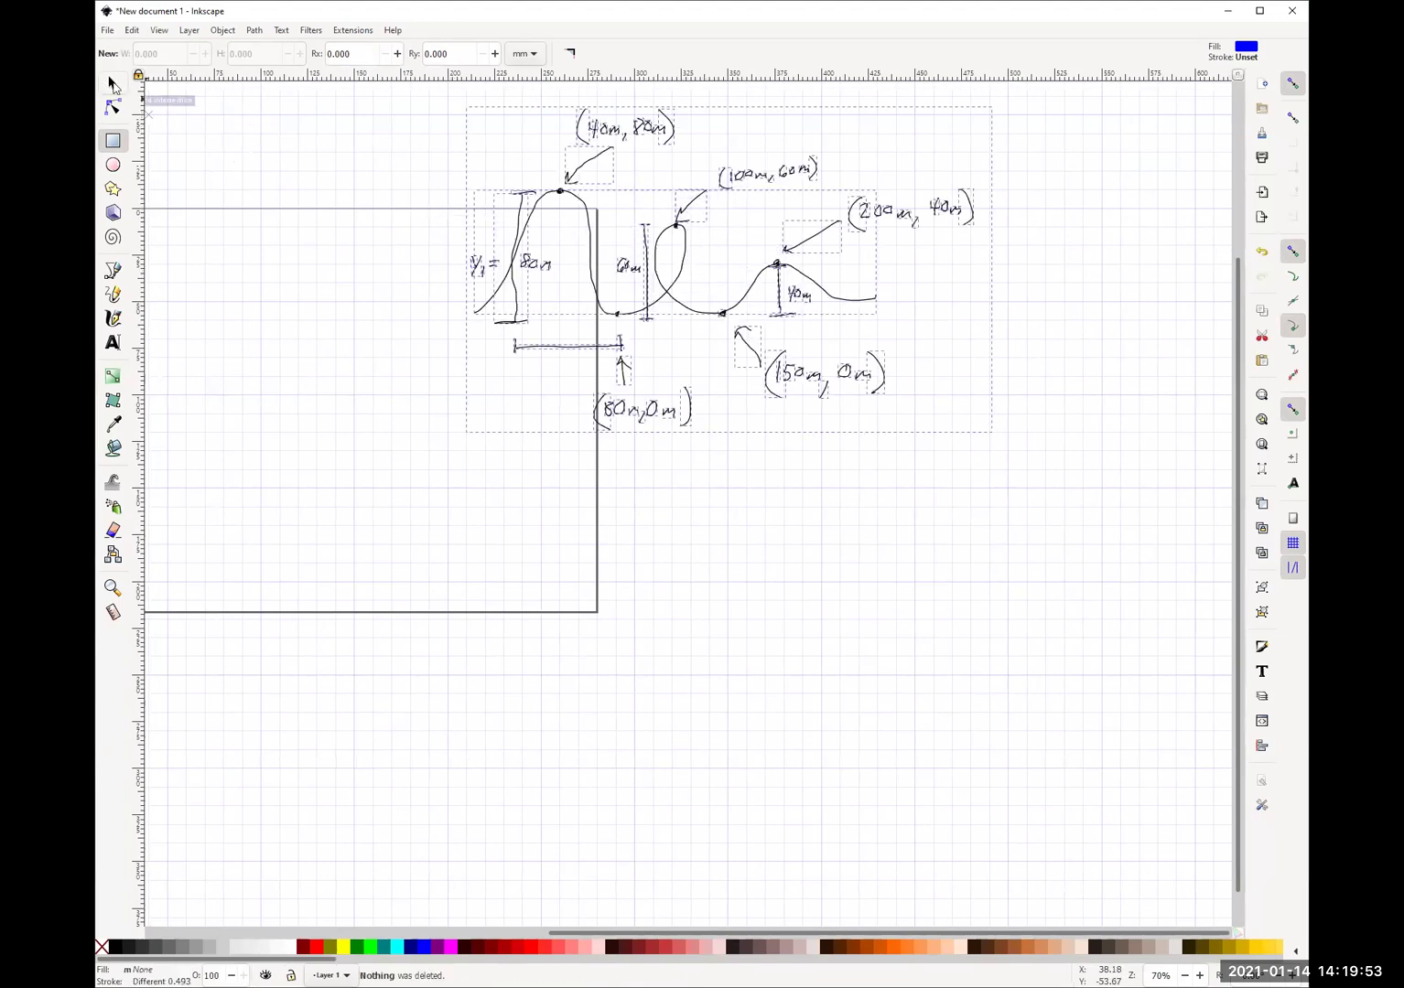
left_click(111, 82)
mouse_move(870, 210)
left_mouse_down()
mouse_move(889, 291)
mouse_move(996, 377)
mouse_move(1003, 364)
left_mouse_up()
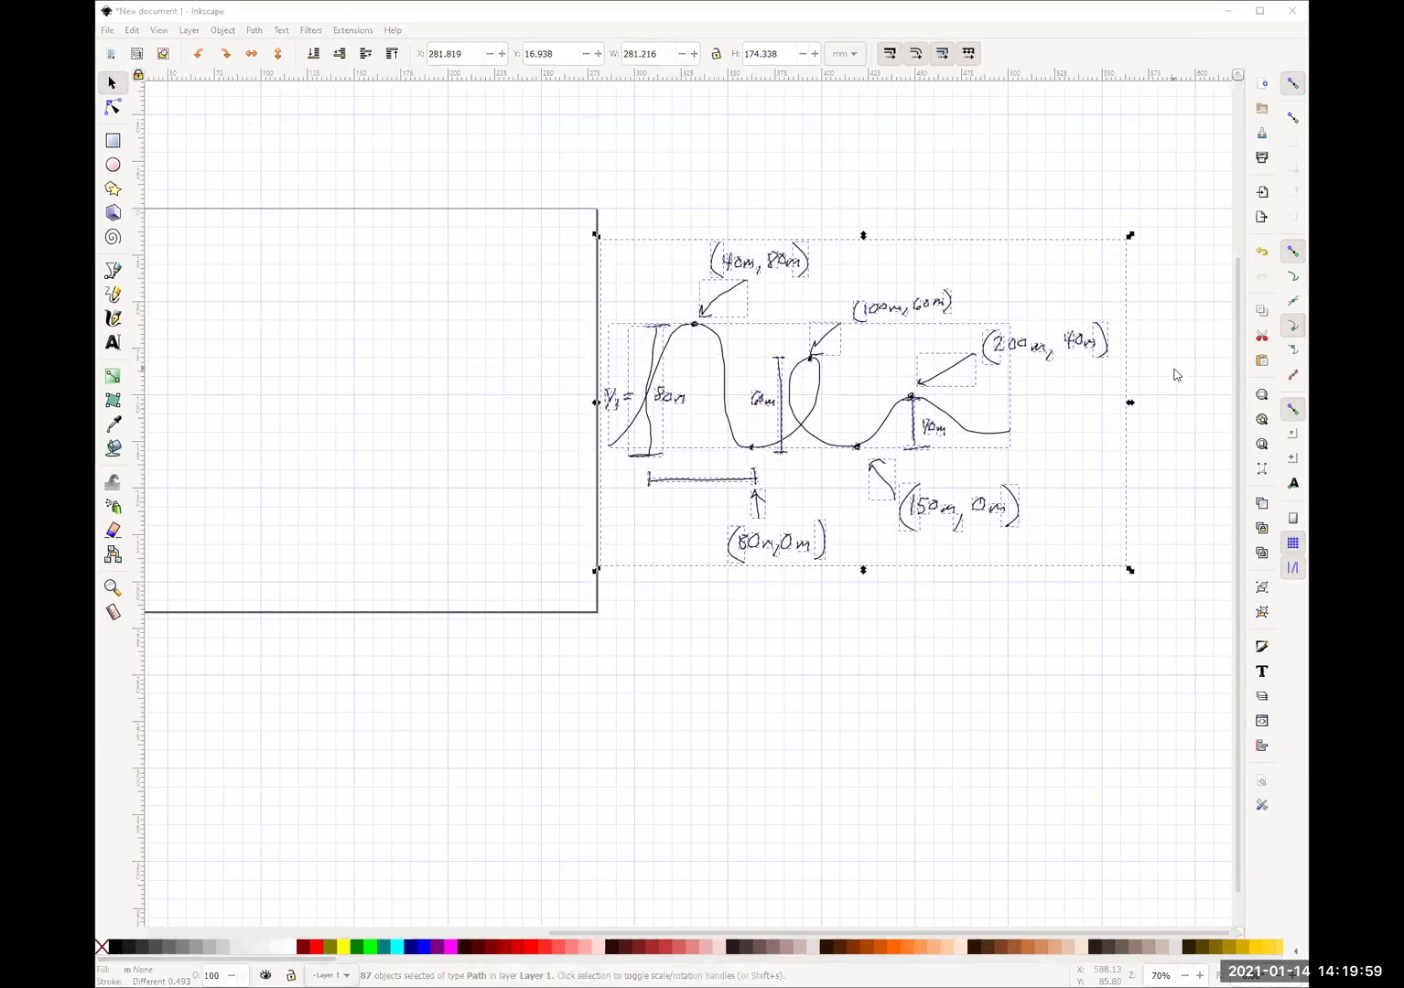
scroll(1175, 372, "right", 1)
left_click_drag(774, 386, 793, 386)
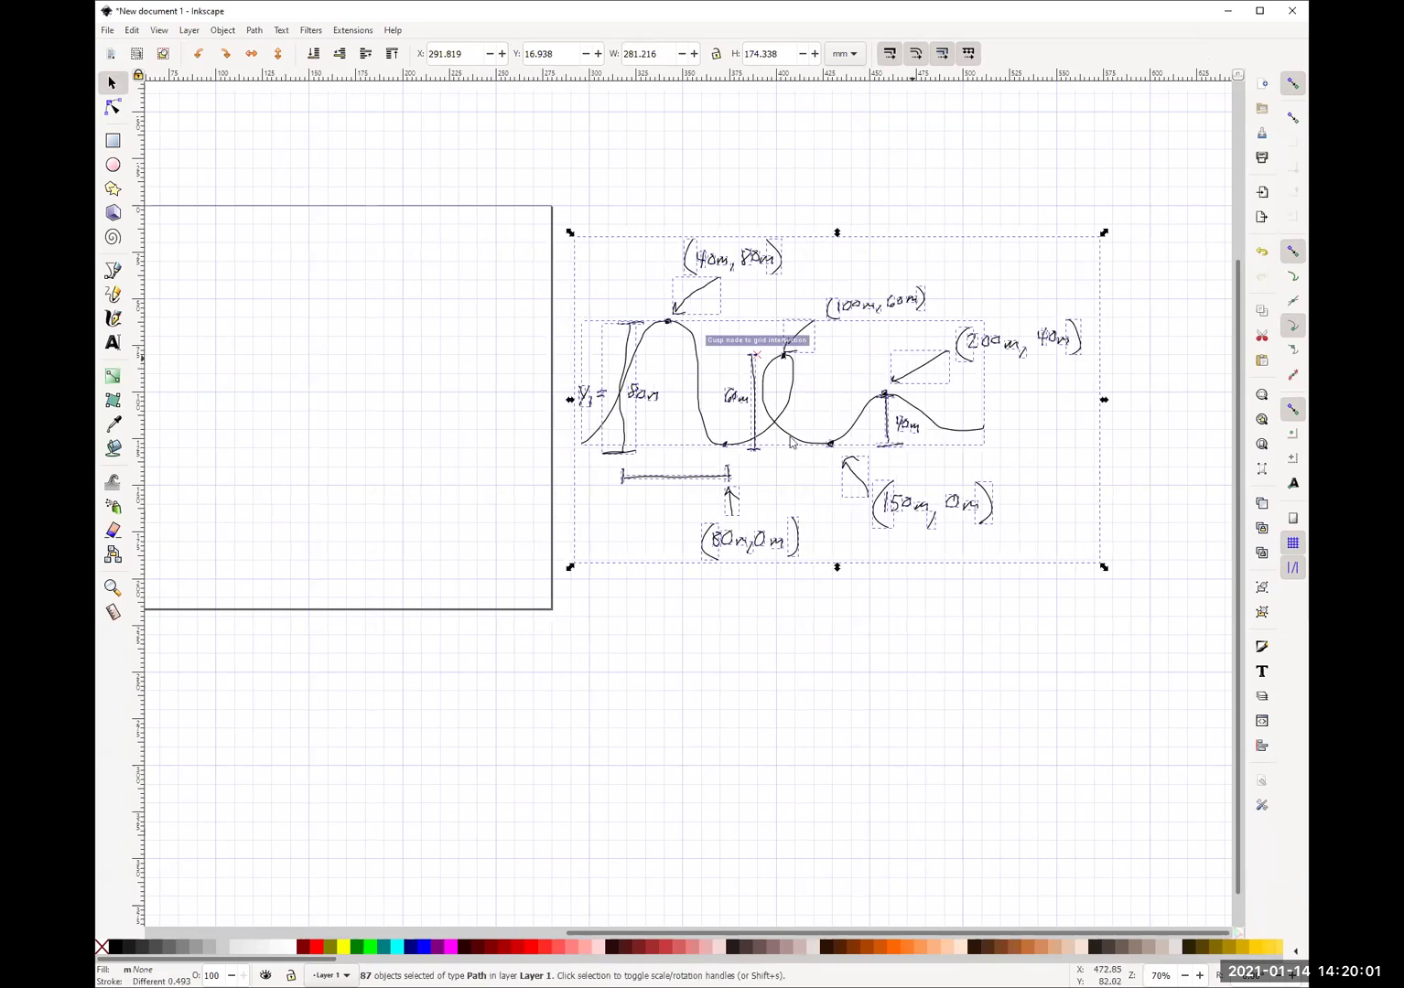
left_click(679, 591)
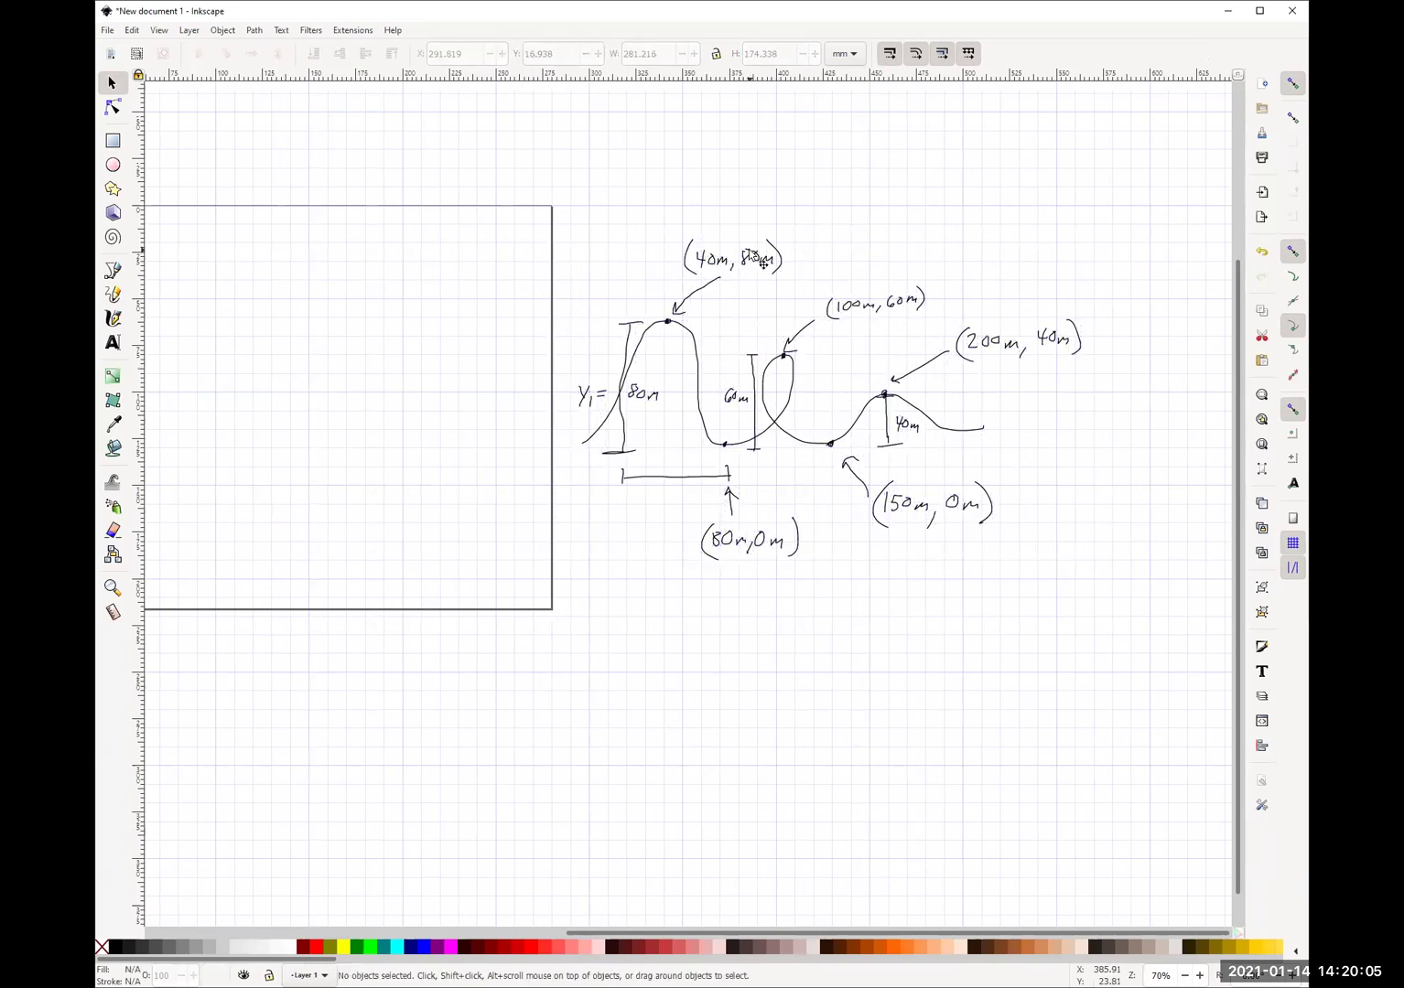
Handwrite "(X, Y)" above the sketch's (40m, 80m) label with the Calligraphy tool.
scroll(640, 337, "up", 1)
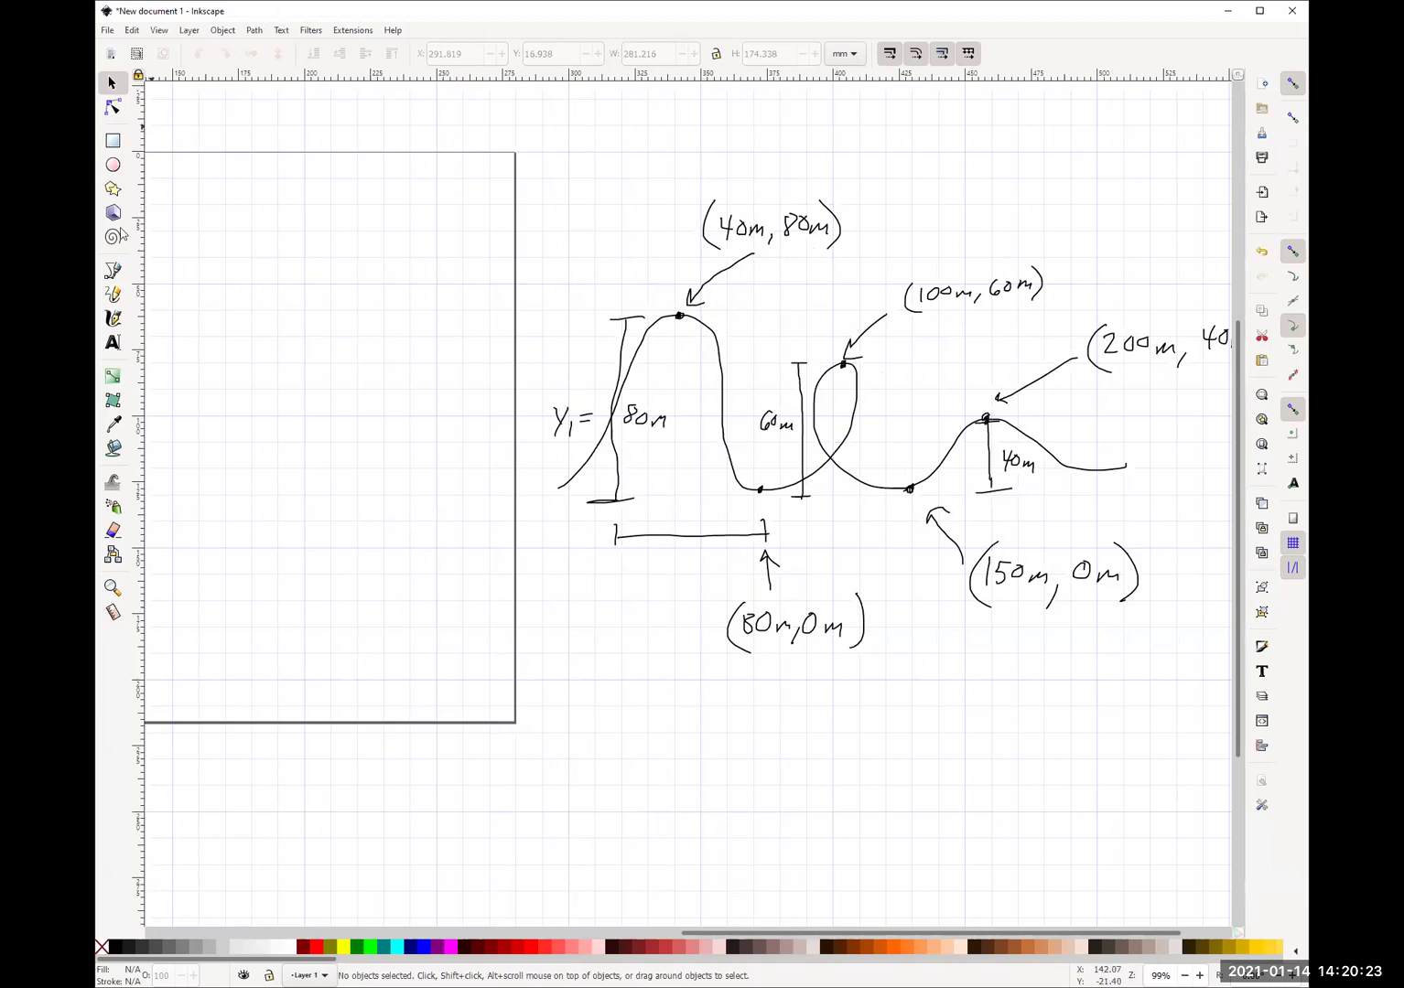
left_click(112, 317)
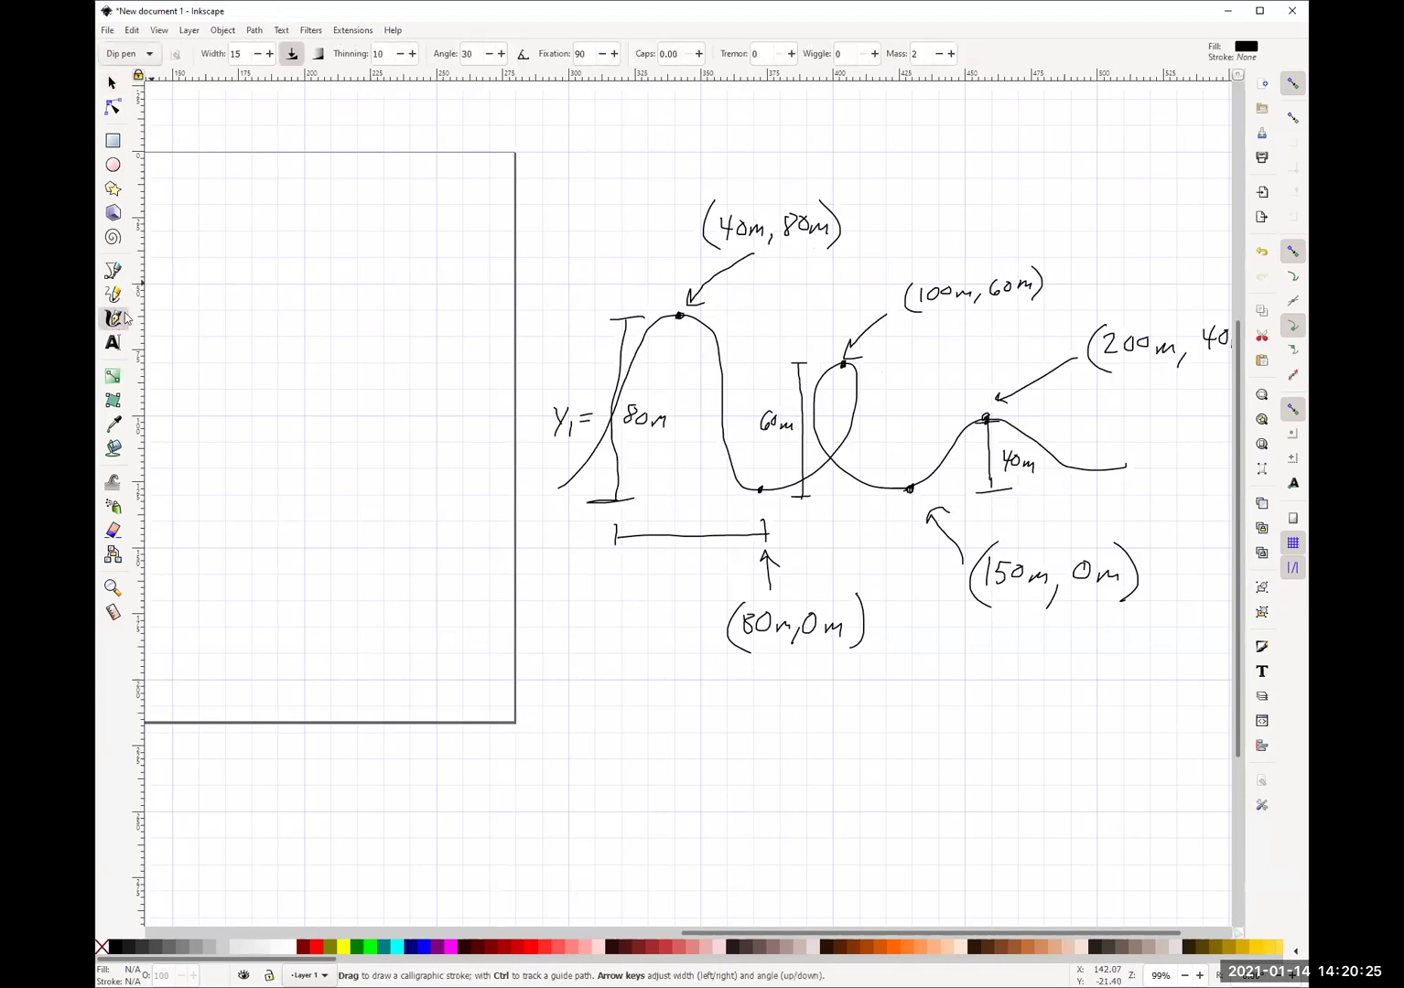
mouse_move(730, 148)
left_mouse_down()
mouse_move(758, 181)
mouse_move(789, 167)
left_mouse_up()
left_click_drag(801, 148, 777, 181)
left_click_drag(723, 135, 716, 182)
left_click_drag(821, 131, 822, 183)
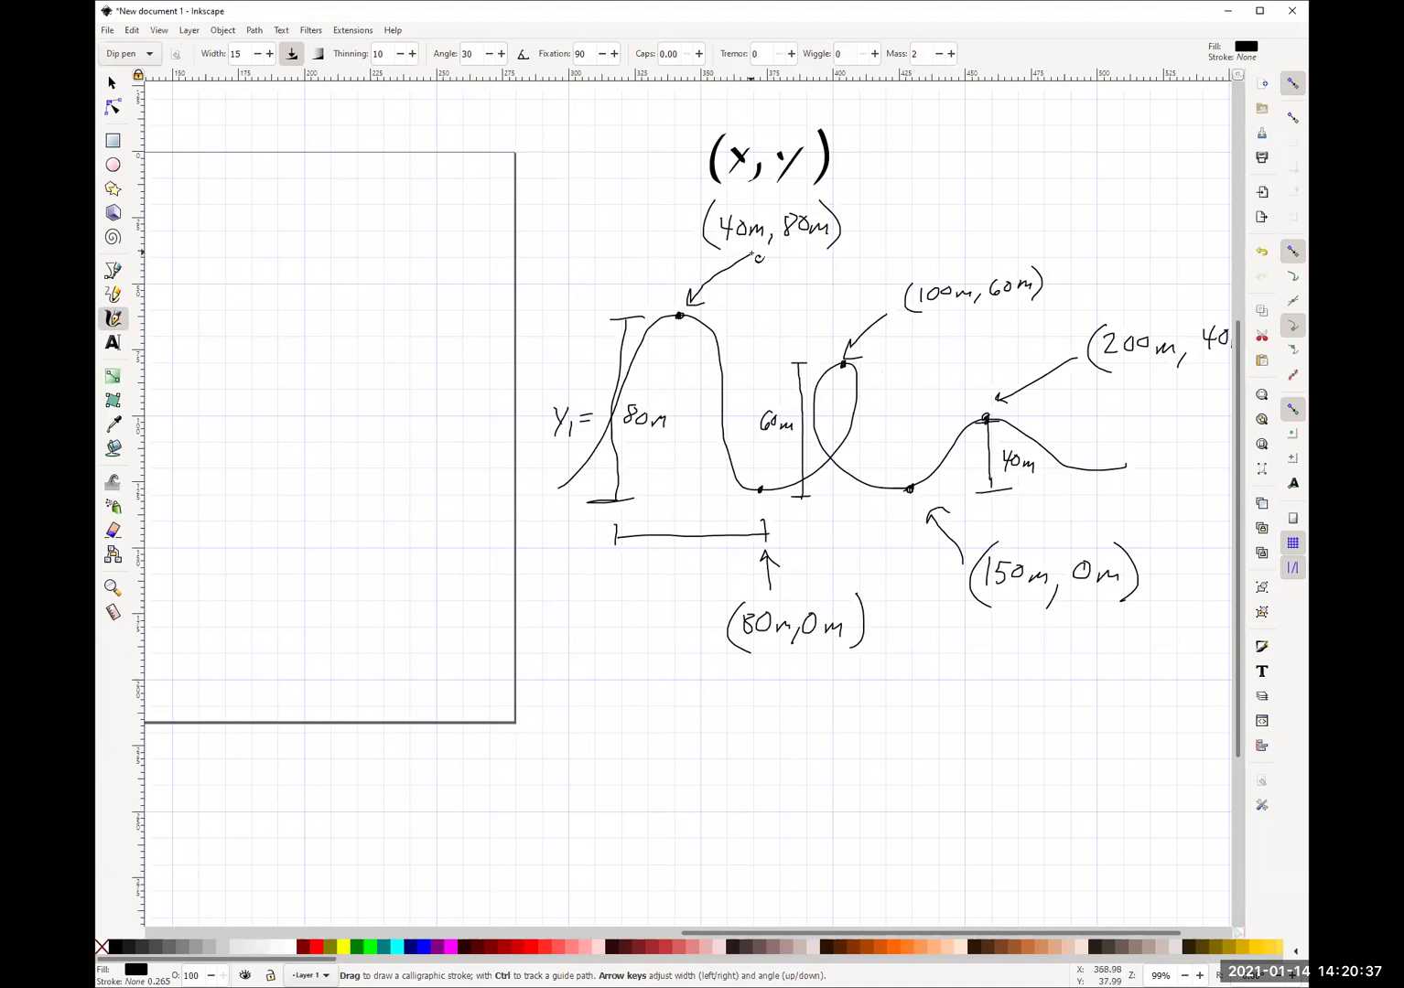
Handwrite "X₁ = 40m" and, beneath it, "Y₁ = 80m" to the right of the (X, Y) note.
mouse_move(869, 113)
left_mouse_down()
mouse_move(891, 139)
mouse_move(866, 140)
mouse_move(932, 128)
left_mouse_up()
mouse_move(913, 139)
left_mouse_down()
mouse_move(948, 128)
mouse_move(967, 134)
mouse_move(960, 143)
left_mouse_up()
left_click_drag(979, 129, 1026, 138)
mouse_move(878, 165)
left_mouse_down()
mouse_move(893, 180)
mouse_move(884, 196)
mouse_move(942, 172)
left_mouse_up()
mouse_move(930, 184)
left_mouse_down()
mouse_move(965, 182)
mouse_move(973, 166)
mouse_move(999, 184)
mouse_move(1003, 161)
mouse_move(1059, 179)
left_mouse_up()
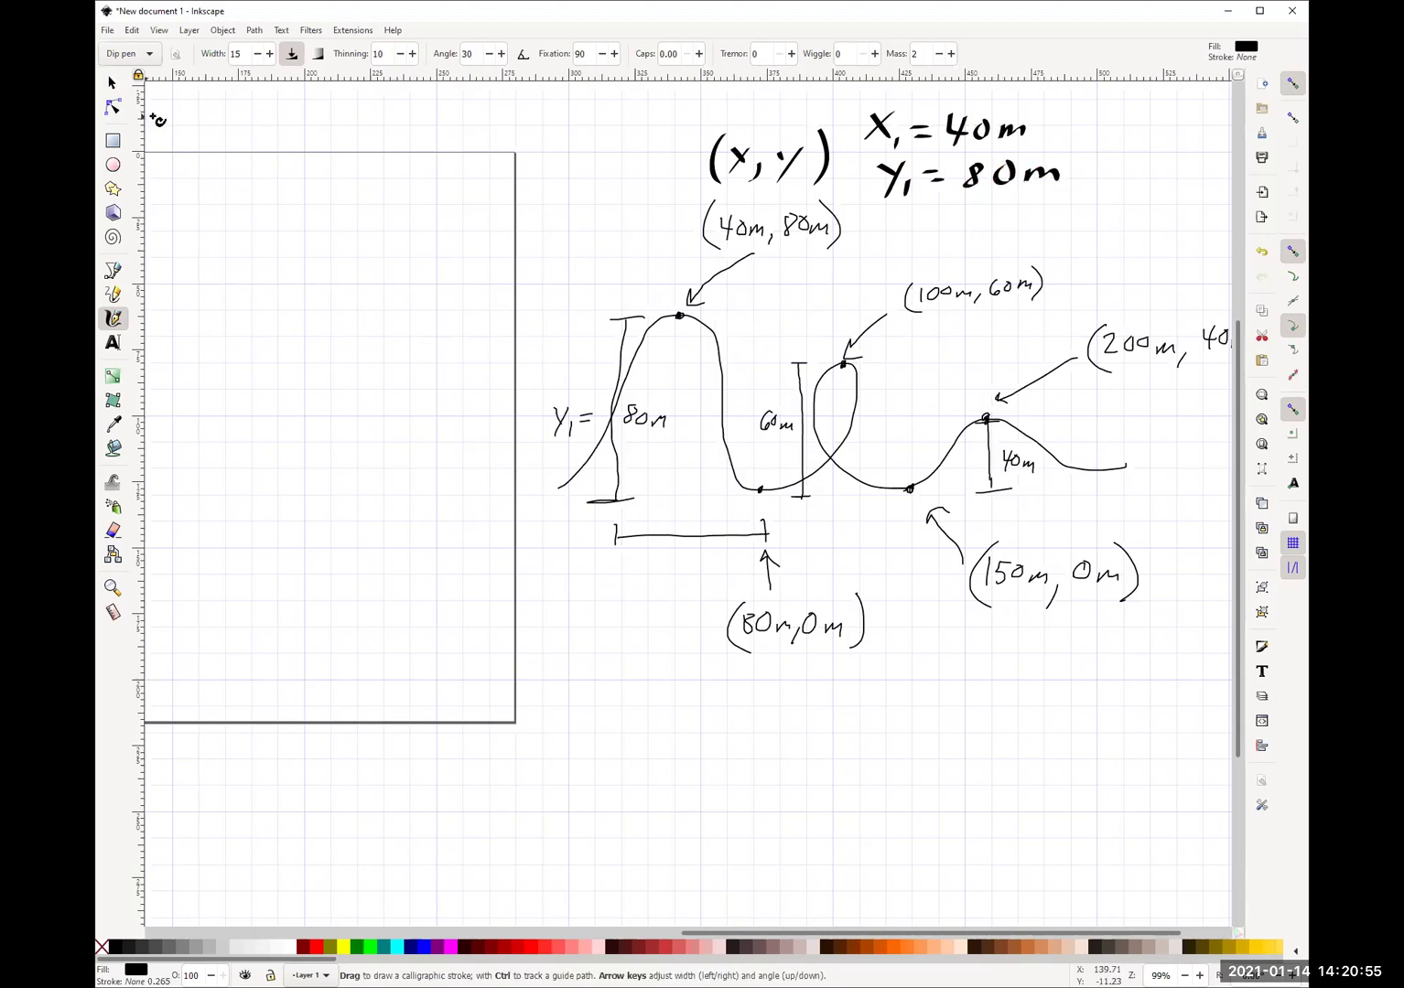
left_click(112, 82)
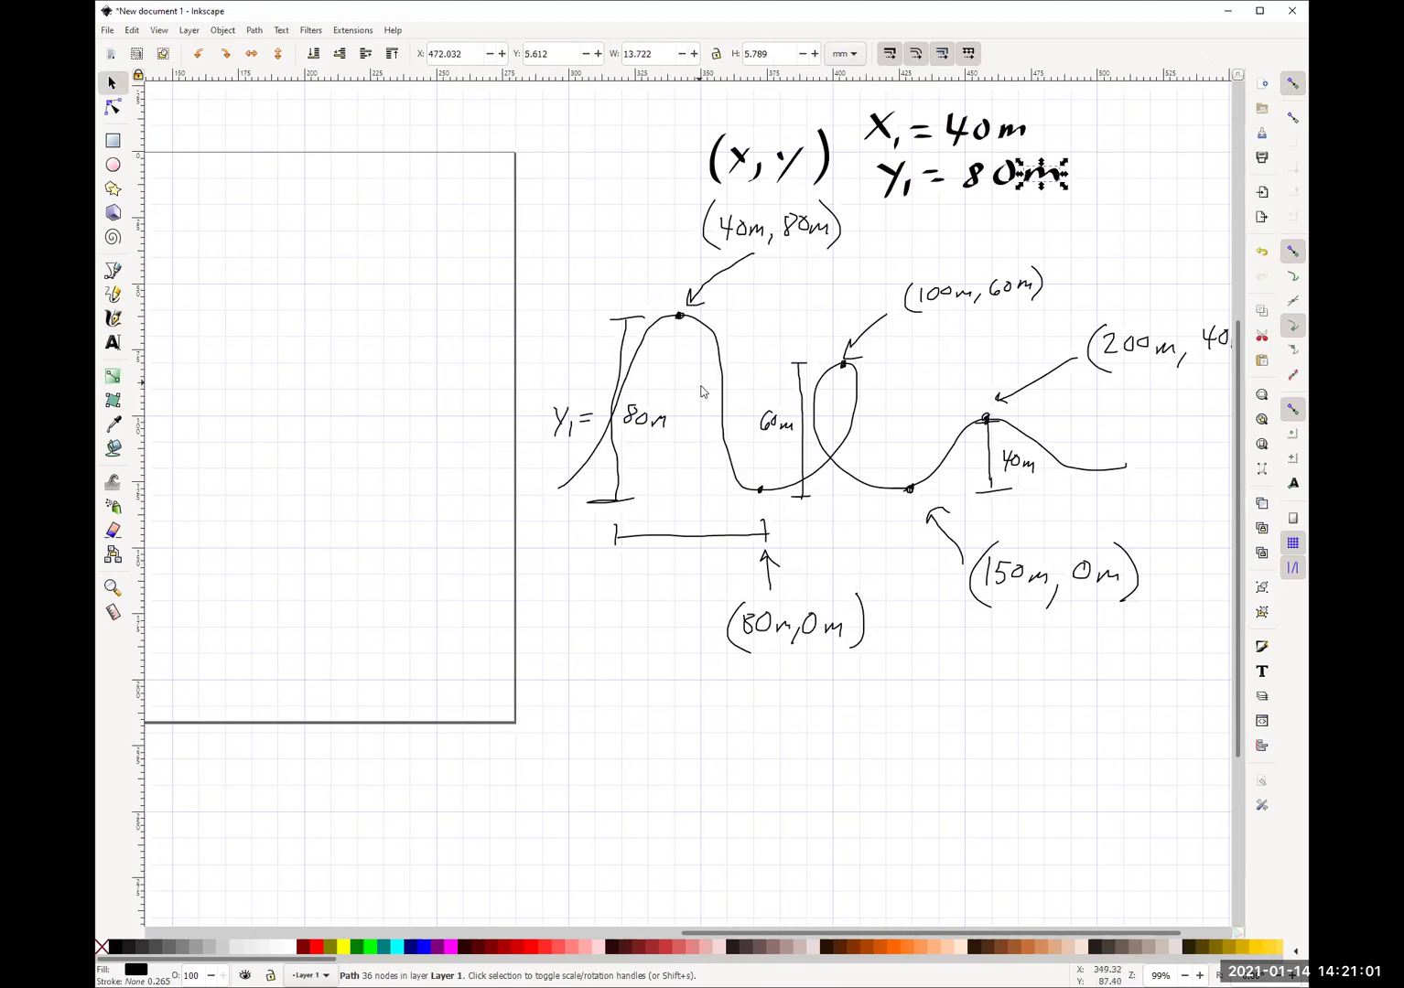
Add a two-line text note reading "Scale" and "1cm=10m" near the page's upper-left corner.
left_click_drag(724, 528, 501, 501)
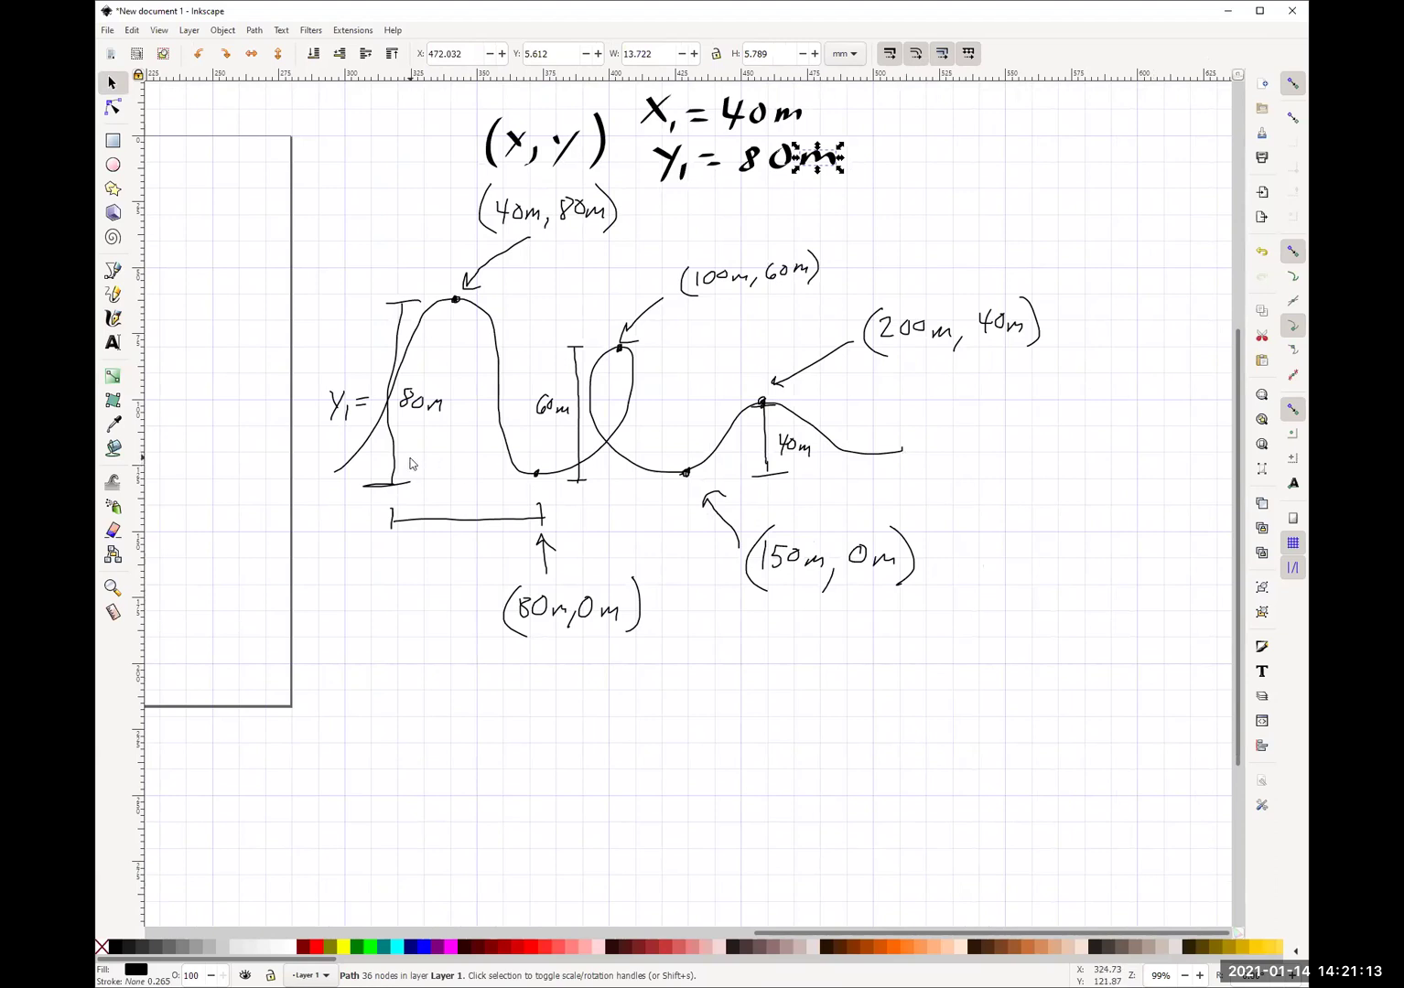
scroll(740, 414, "left", 10)
left_click_drag(739, 413, 702, 424)
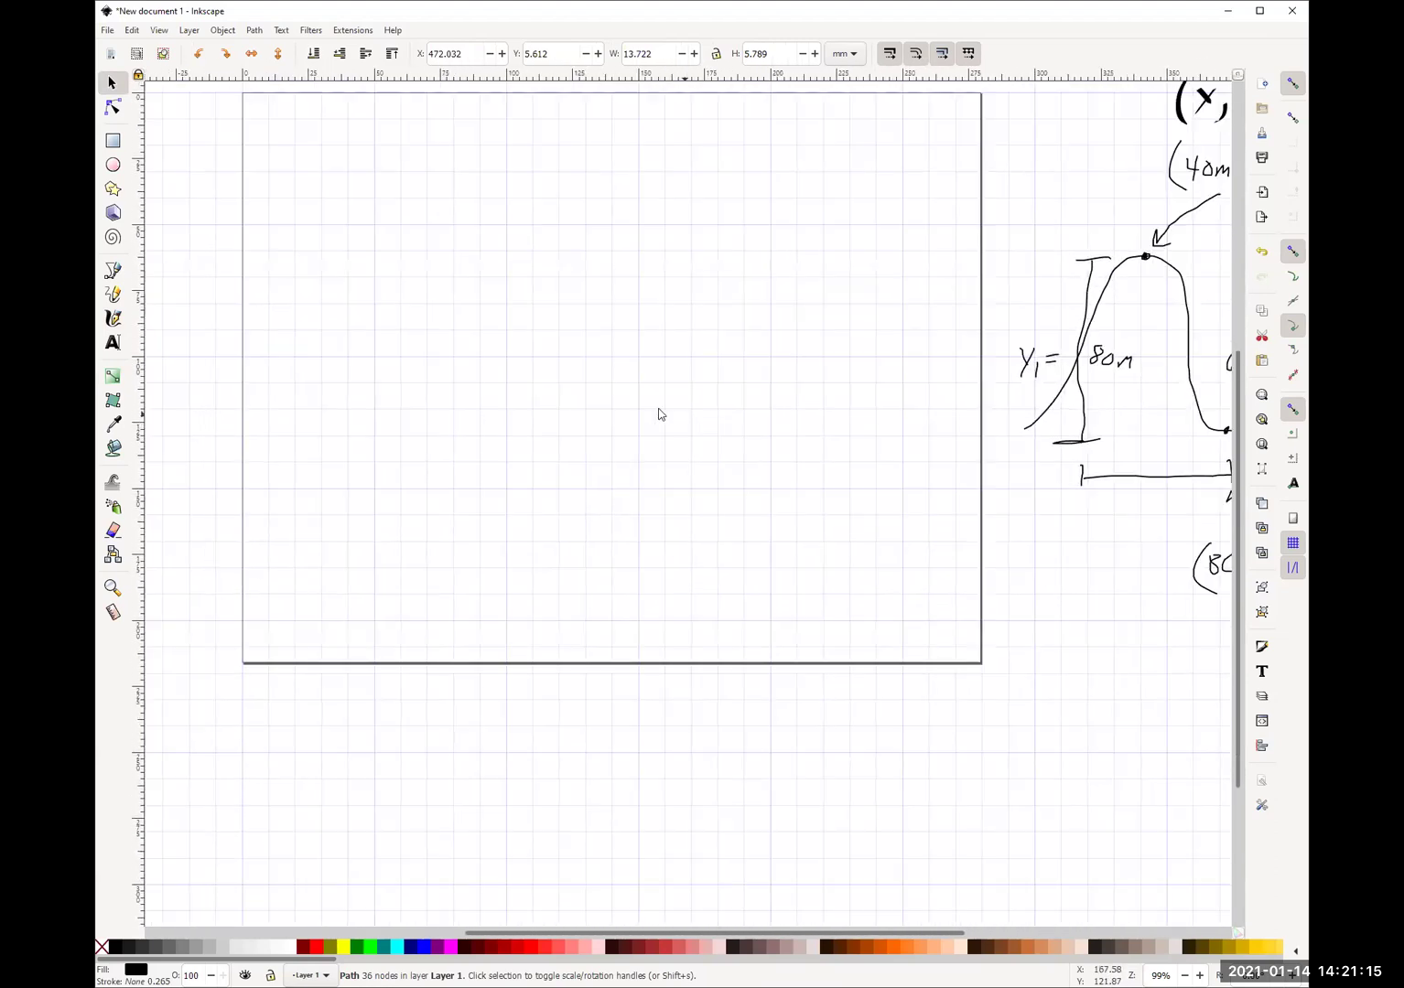
left_click_drag(609, 305, 623, 354)
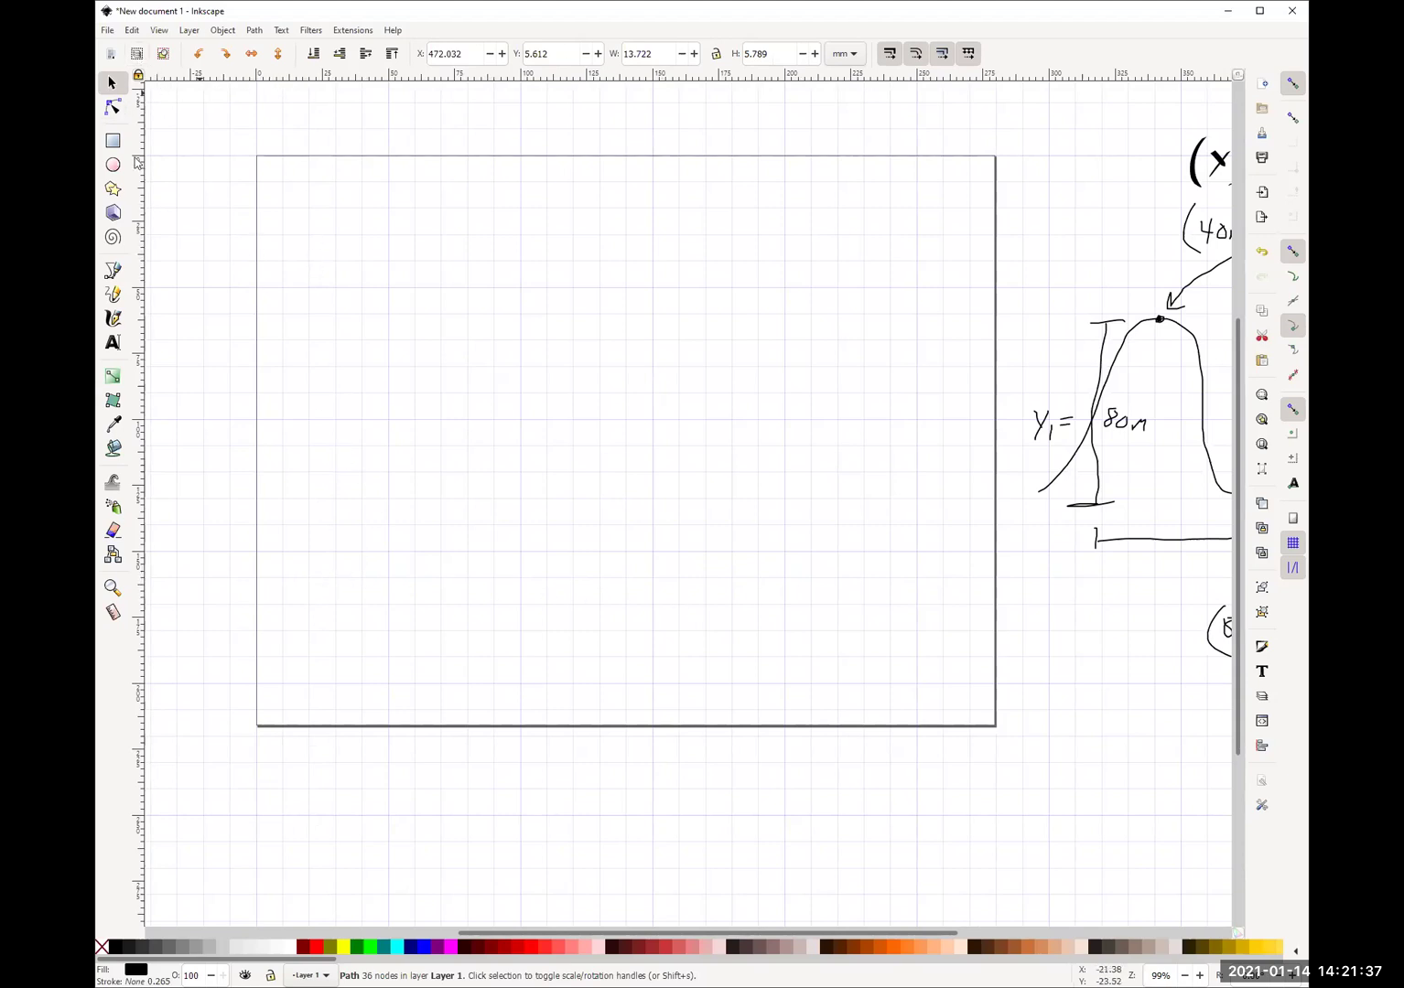
left_click(112, 343)
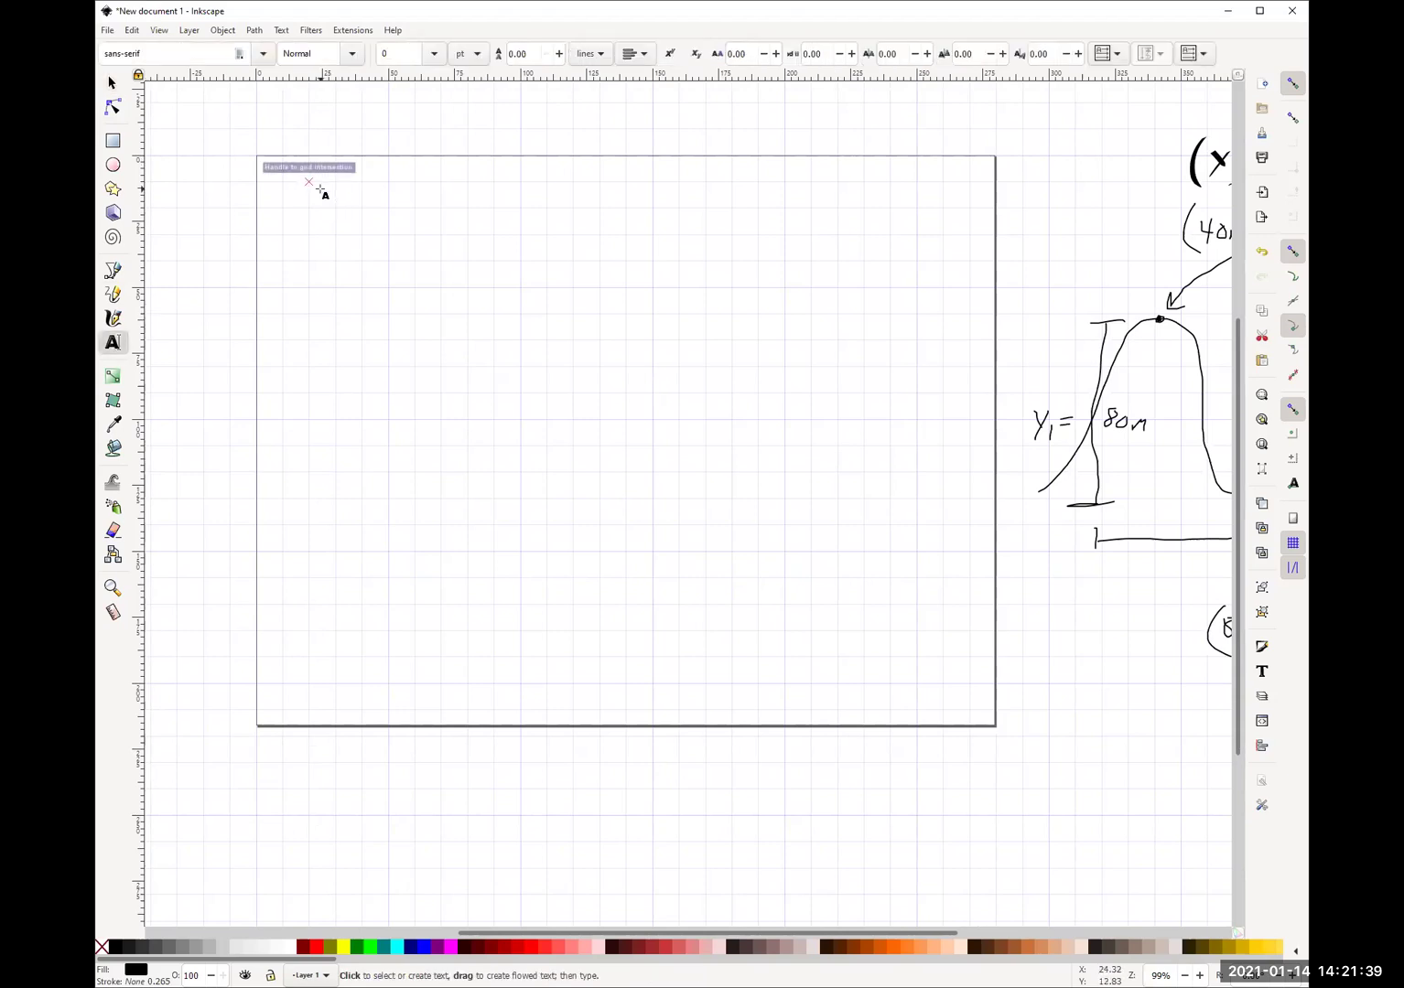
left_click(320, 188)
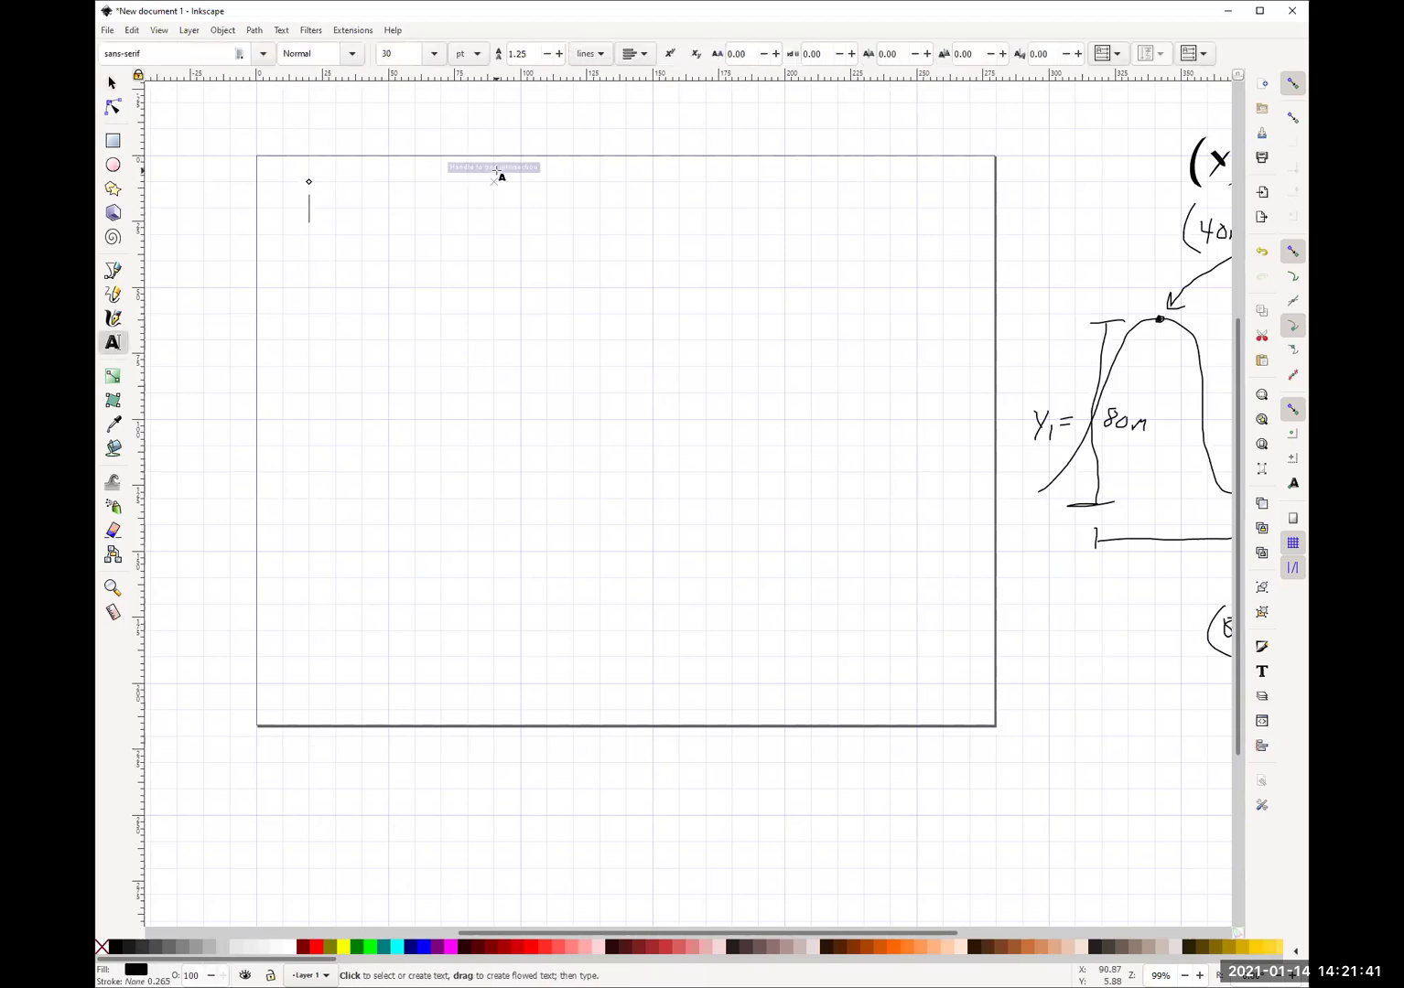
type("Scale ")
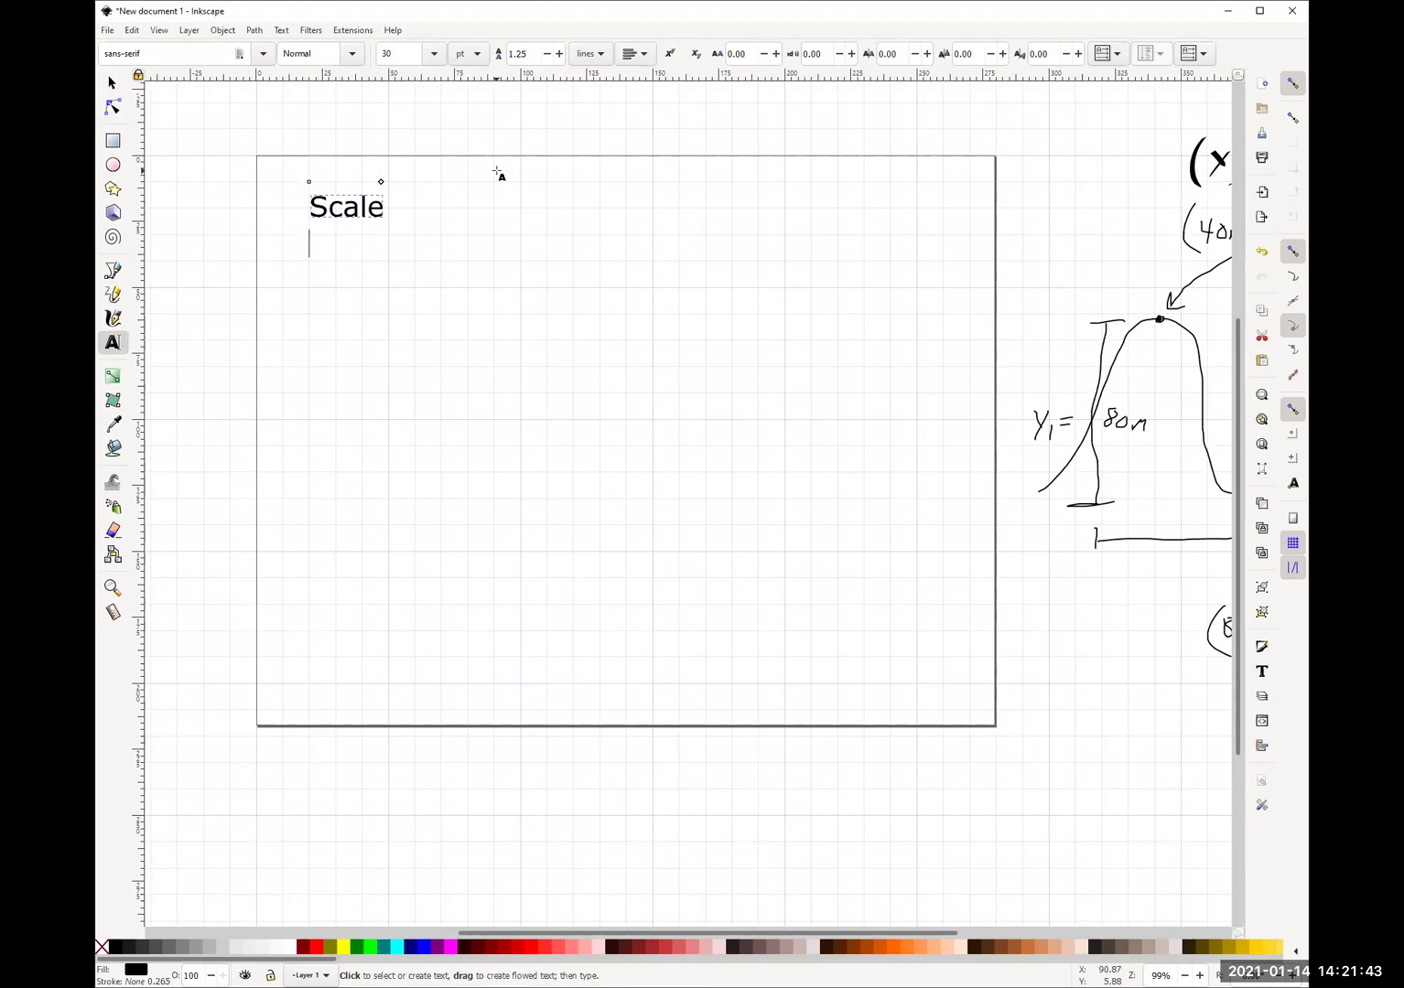
type("1cm=110m")
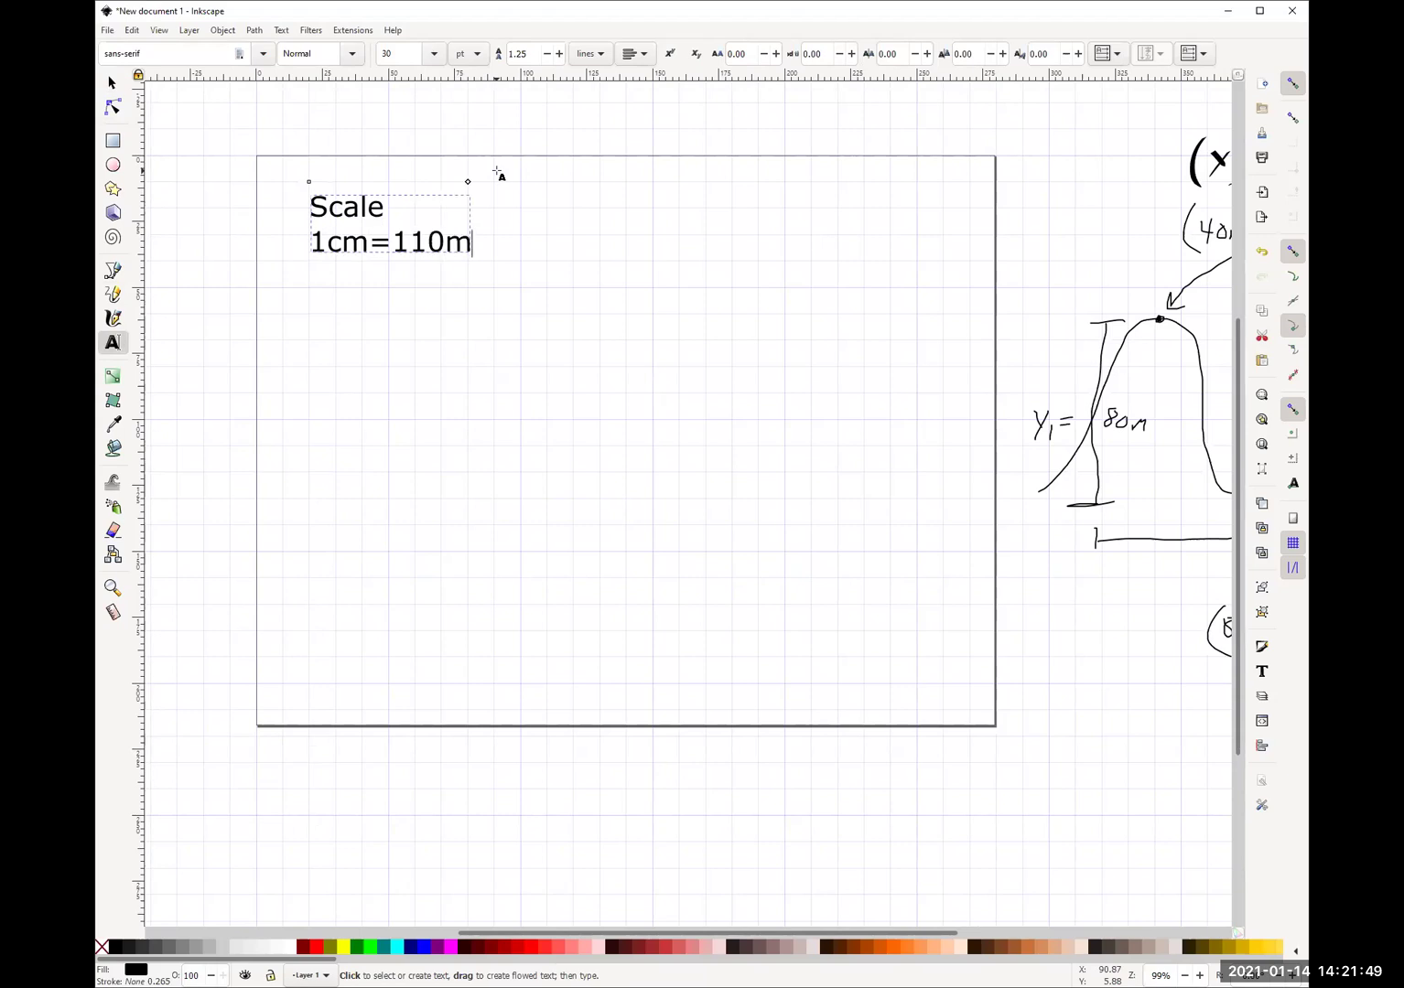
key("Delete")
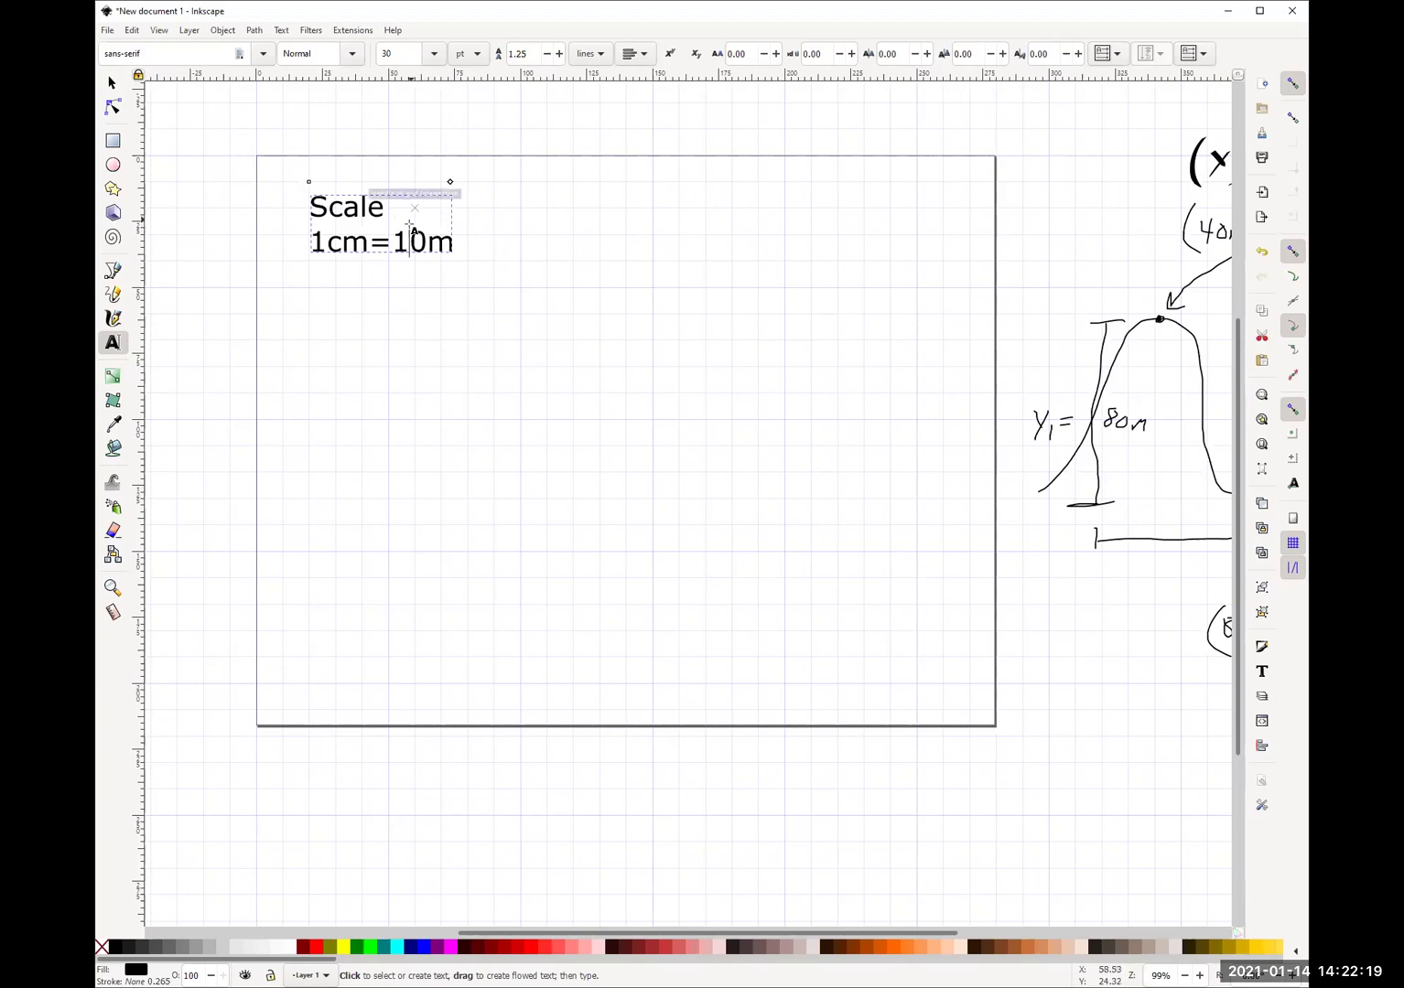
Set the font size of the whole scale note to 16 pt.
left_click_drag(312, 209, 457, 244)
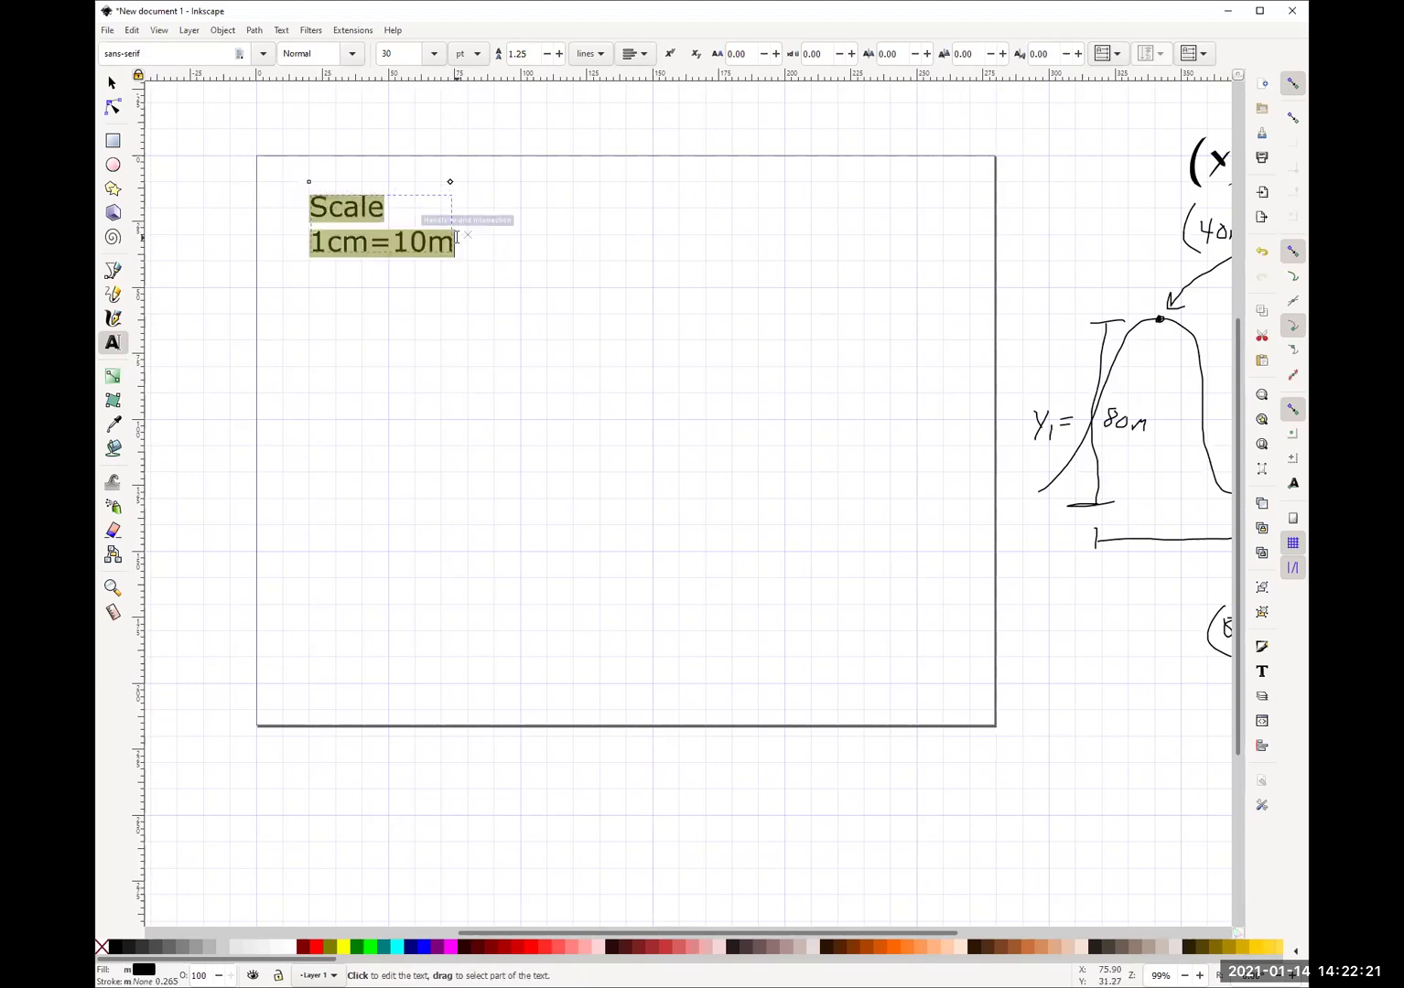
left_click(433, 54)
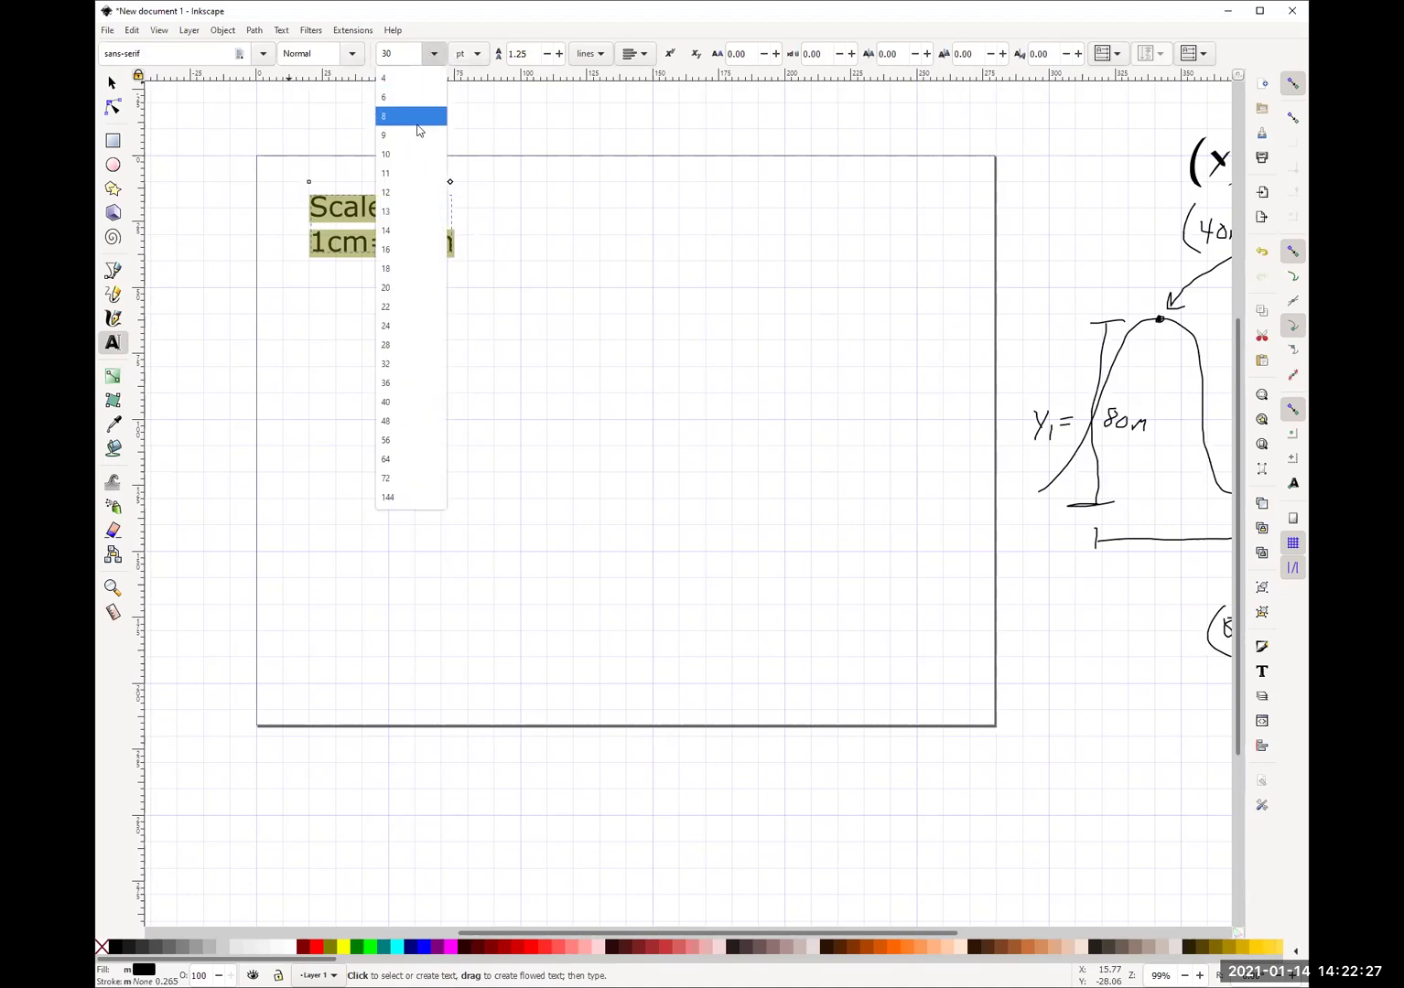
left_click(418, 249)
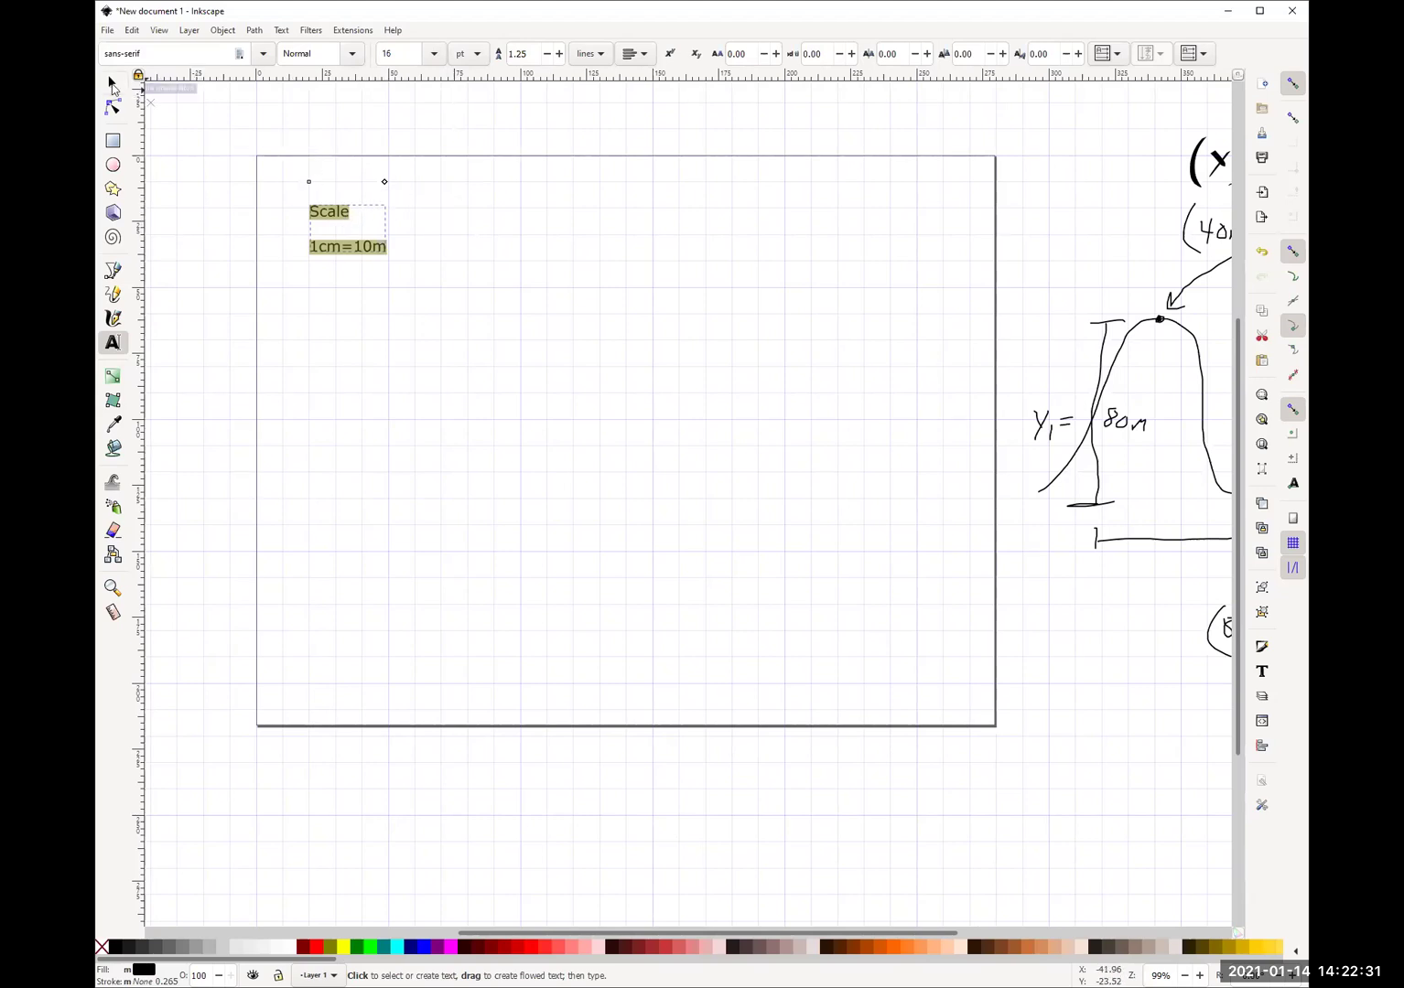
Move the scale note closer to the page's upper edge, to about X 29.7 mm, Y 7.4 mm.
left_click(112, 82)
left_click_drag(507, 156, 294, 308)
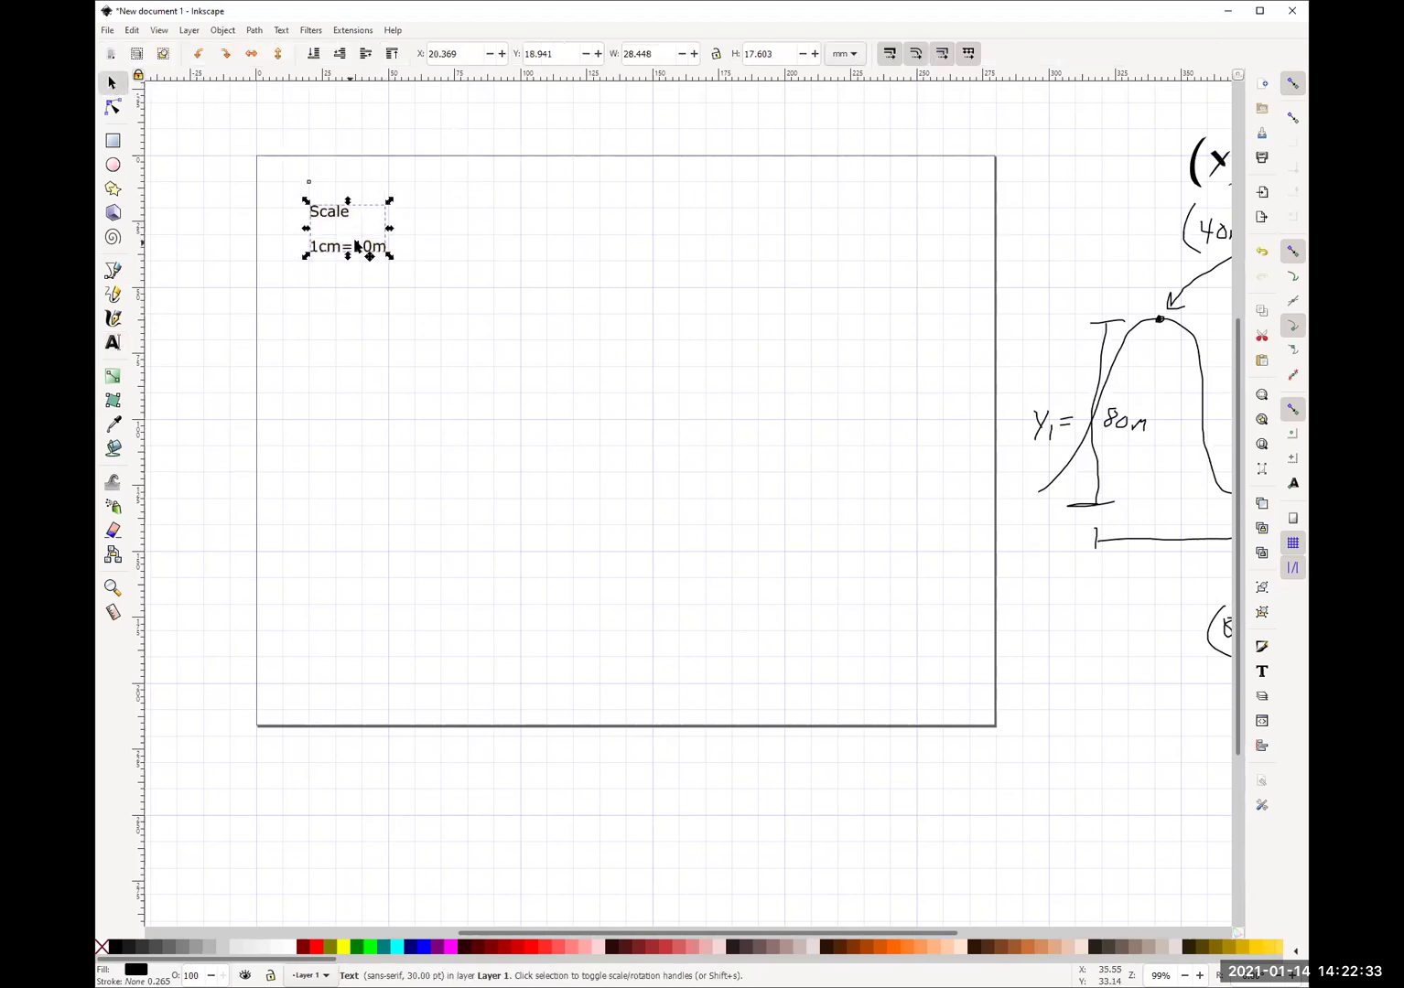
left_click(387, 220)
left_click(336, 243)
left_click(343, 242)
left_click_drag(345, 242, 373, 217)
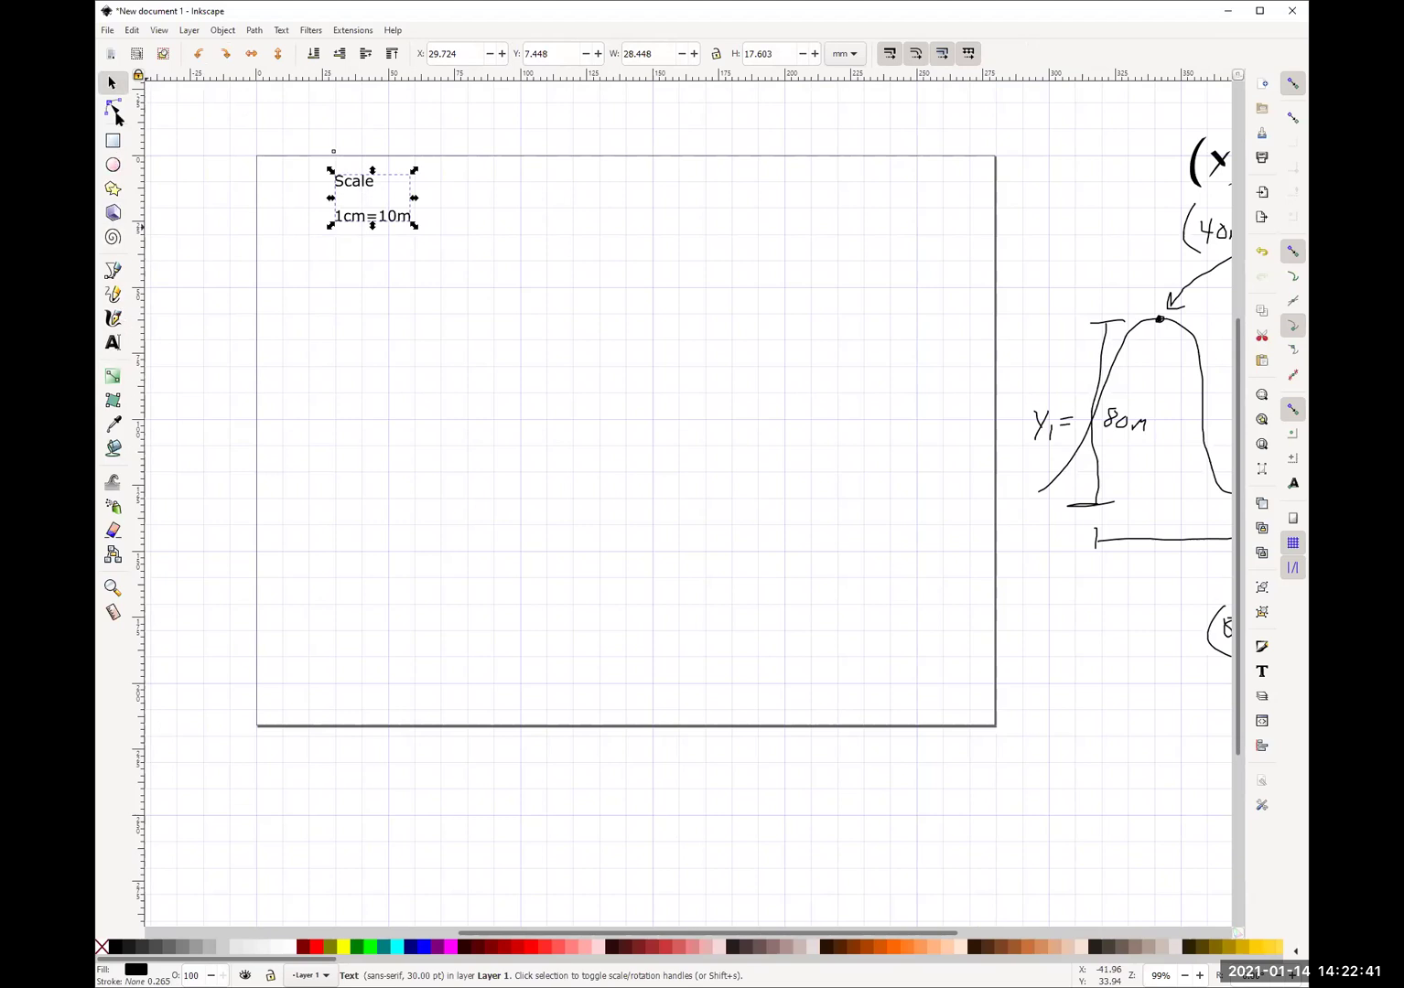
Draw a straight horizontal baseline about 250 mm long across the page, from X 20 mm to 270 mm at about Y 130 mm.
left_click(113, 271)
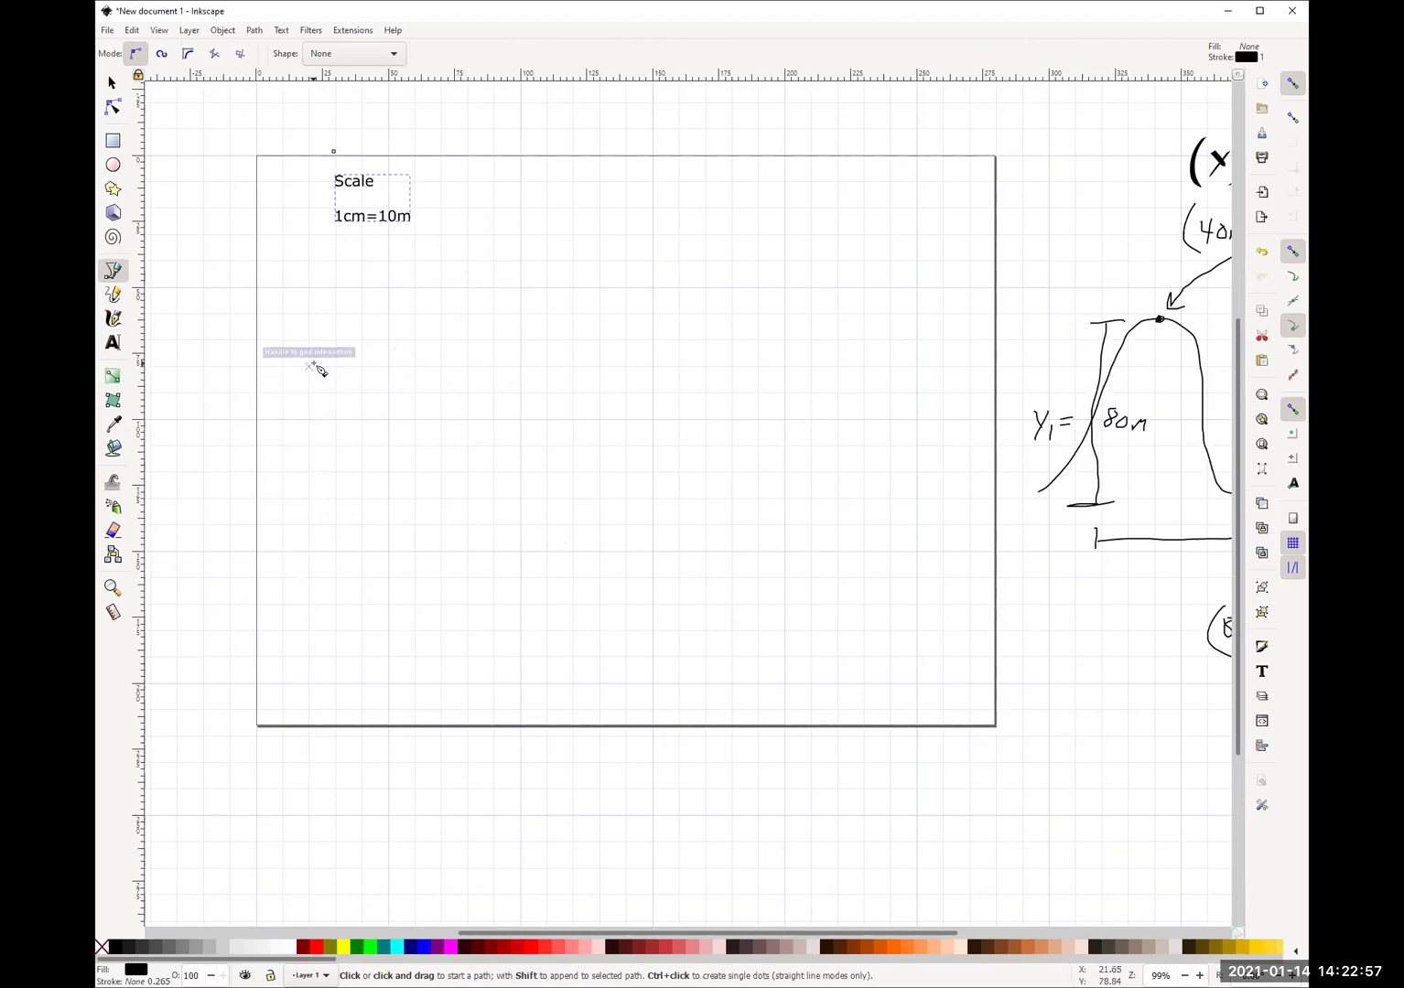
left_click(308, 498)
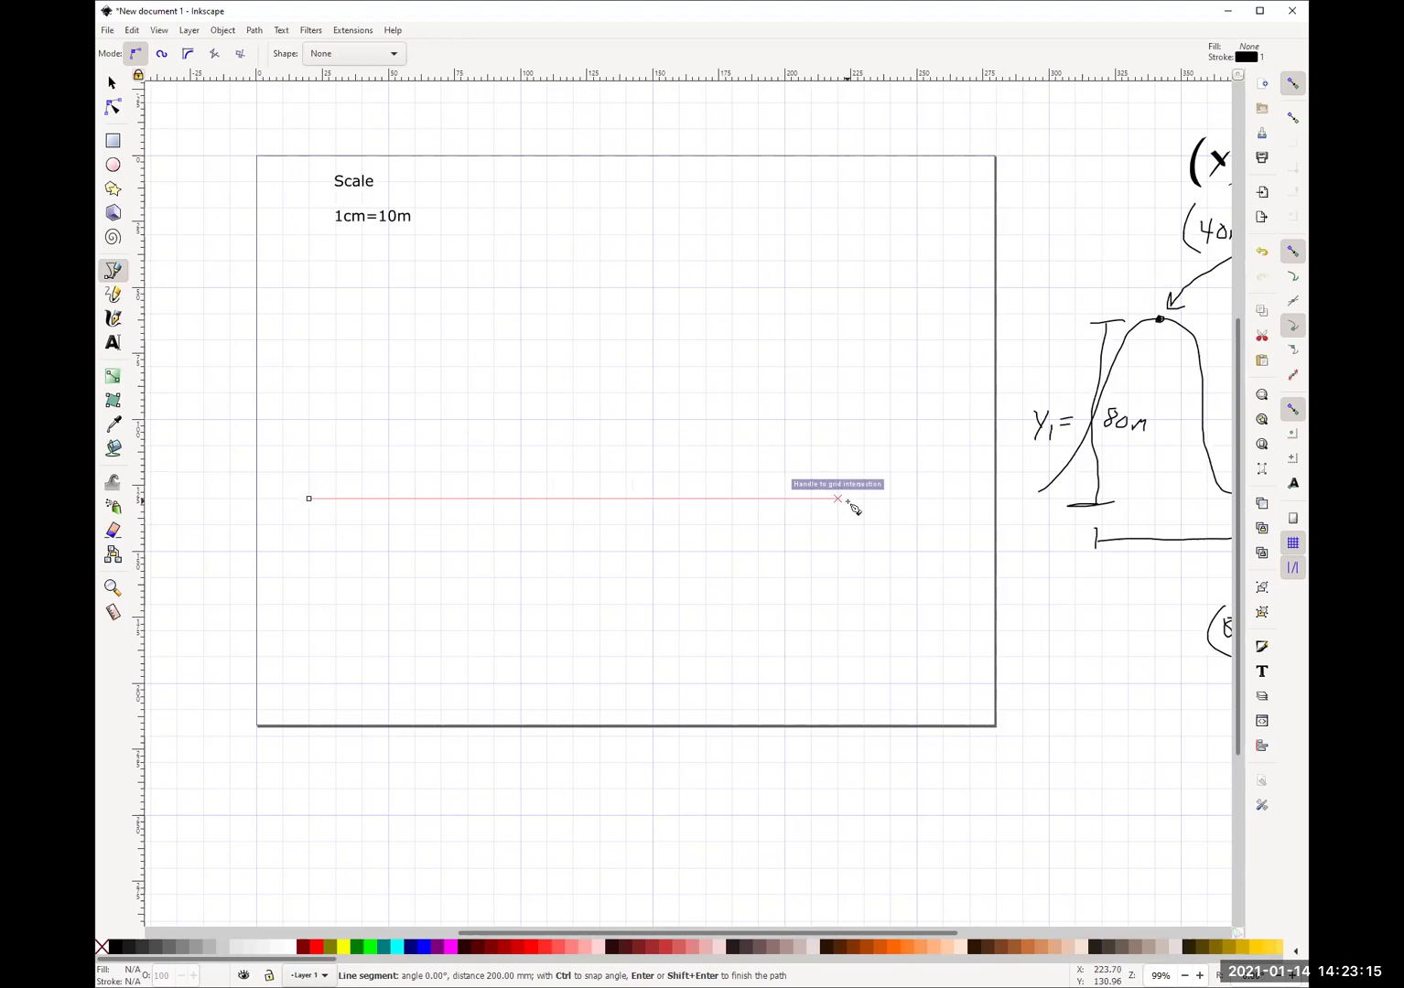
left_click(970, 500)
key("Return")
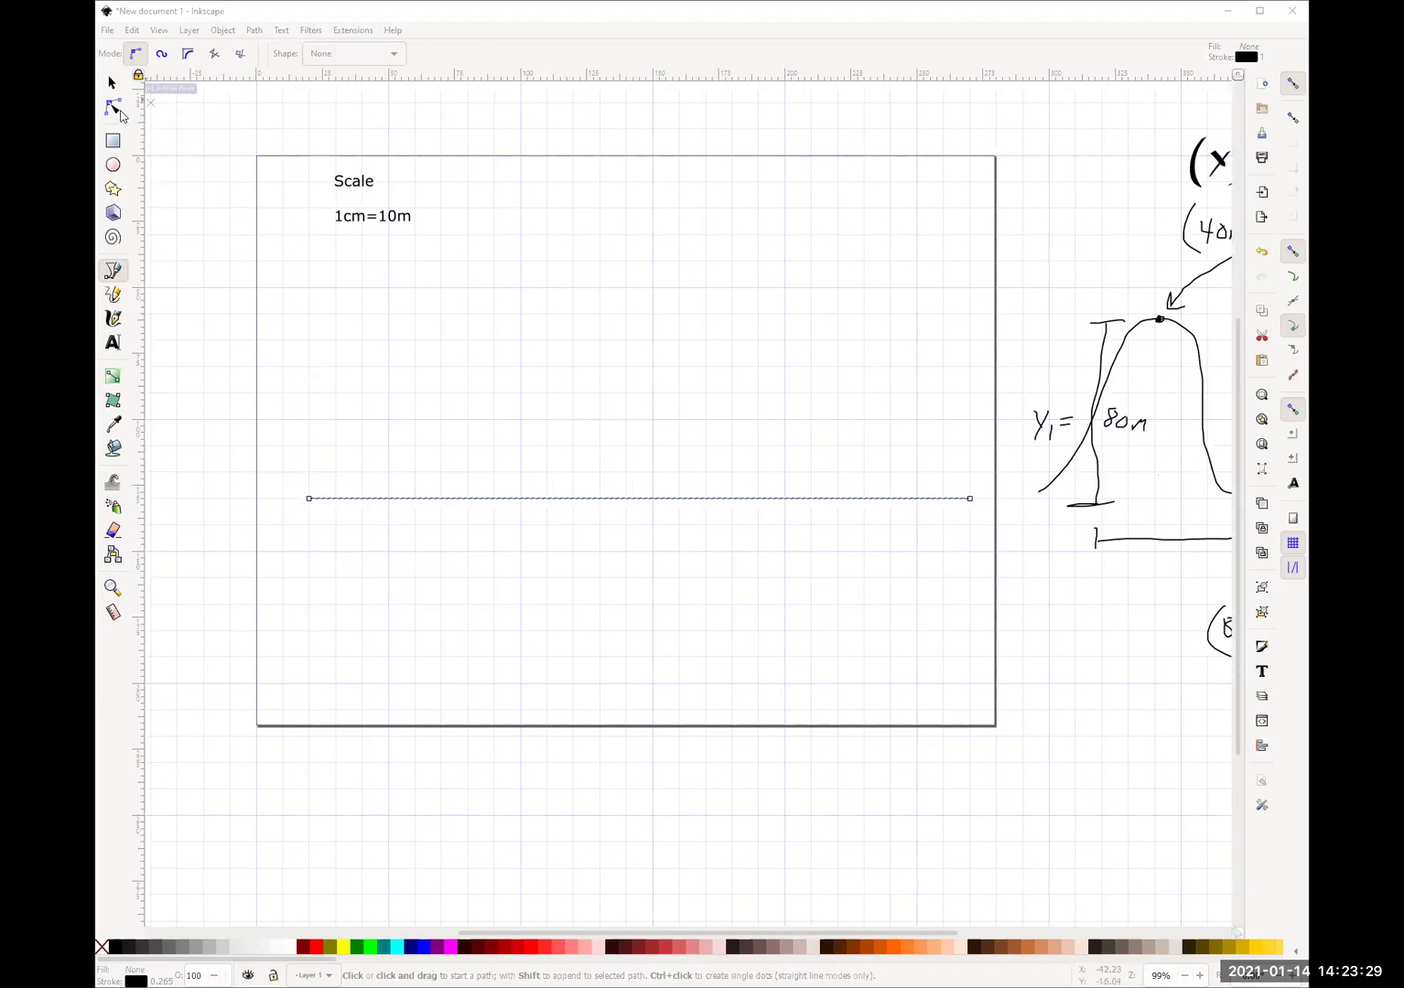
Add the text label "0m" just below the baseline's left end.
left_click(114, 319)
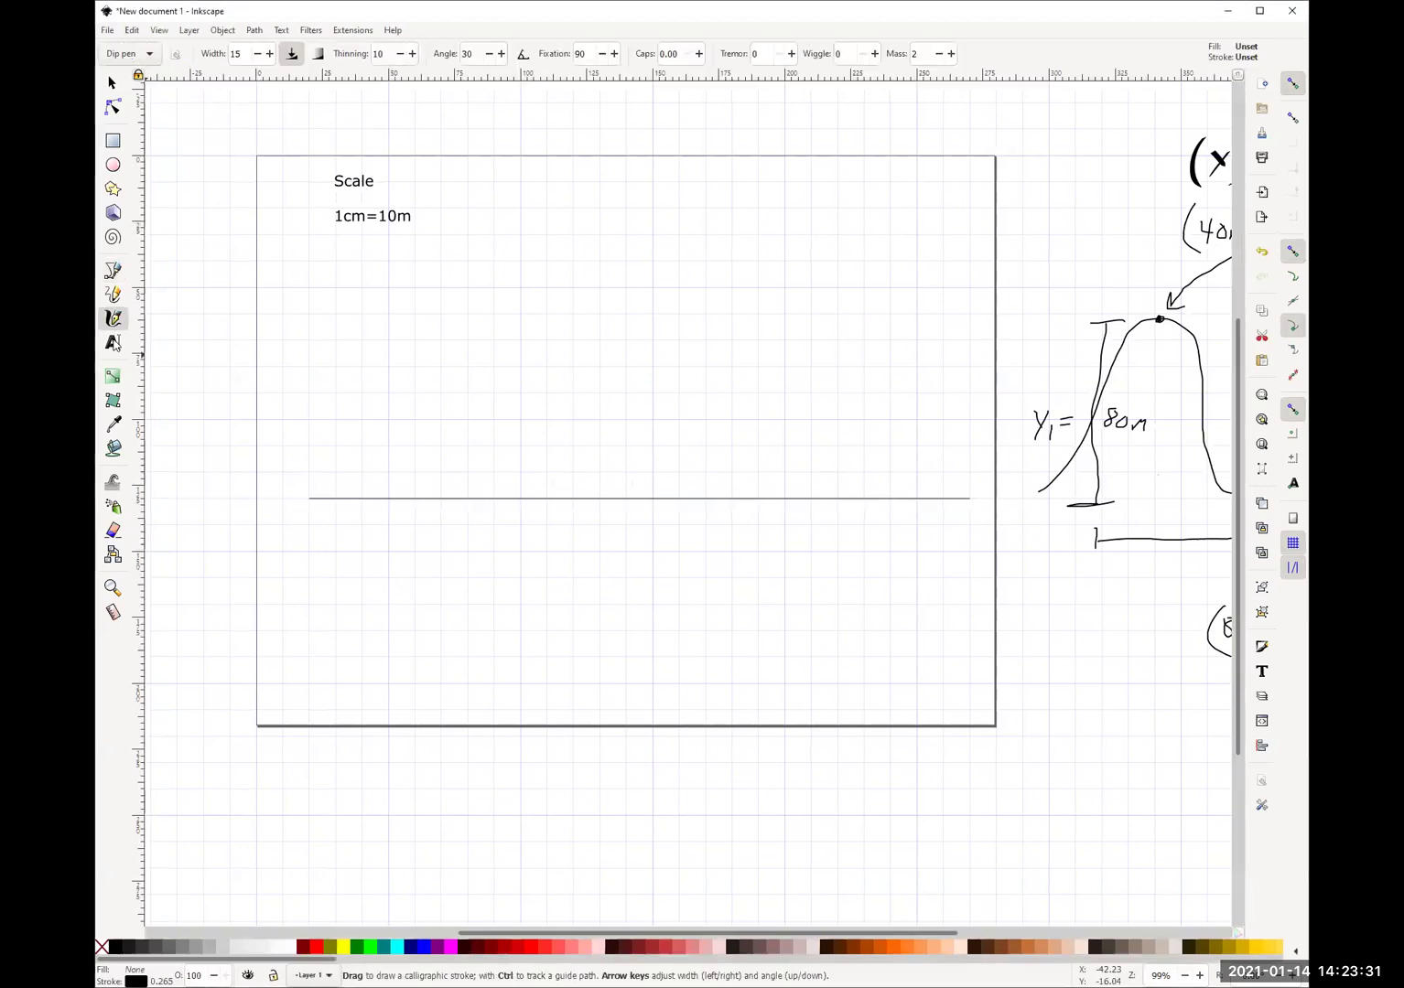
left_click(113, 343)
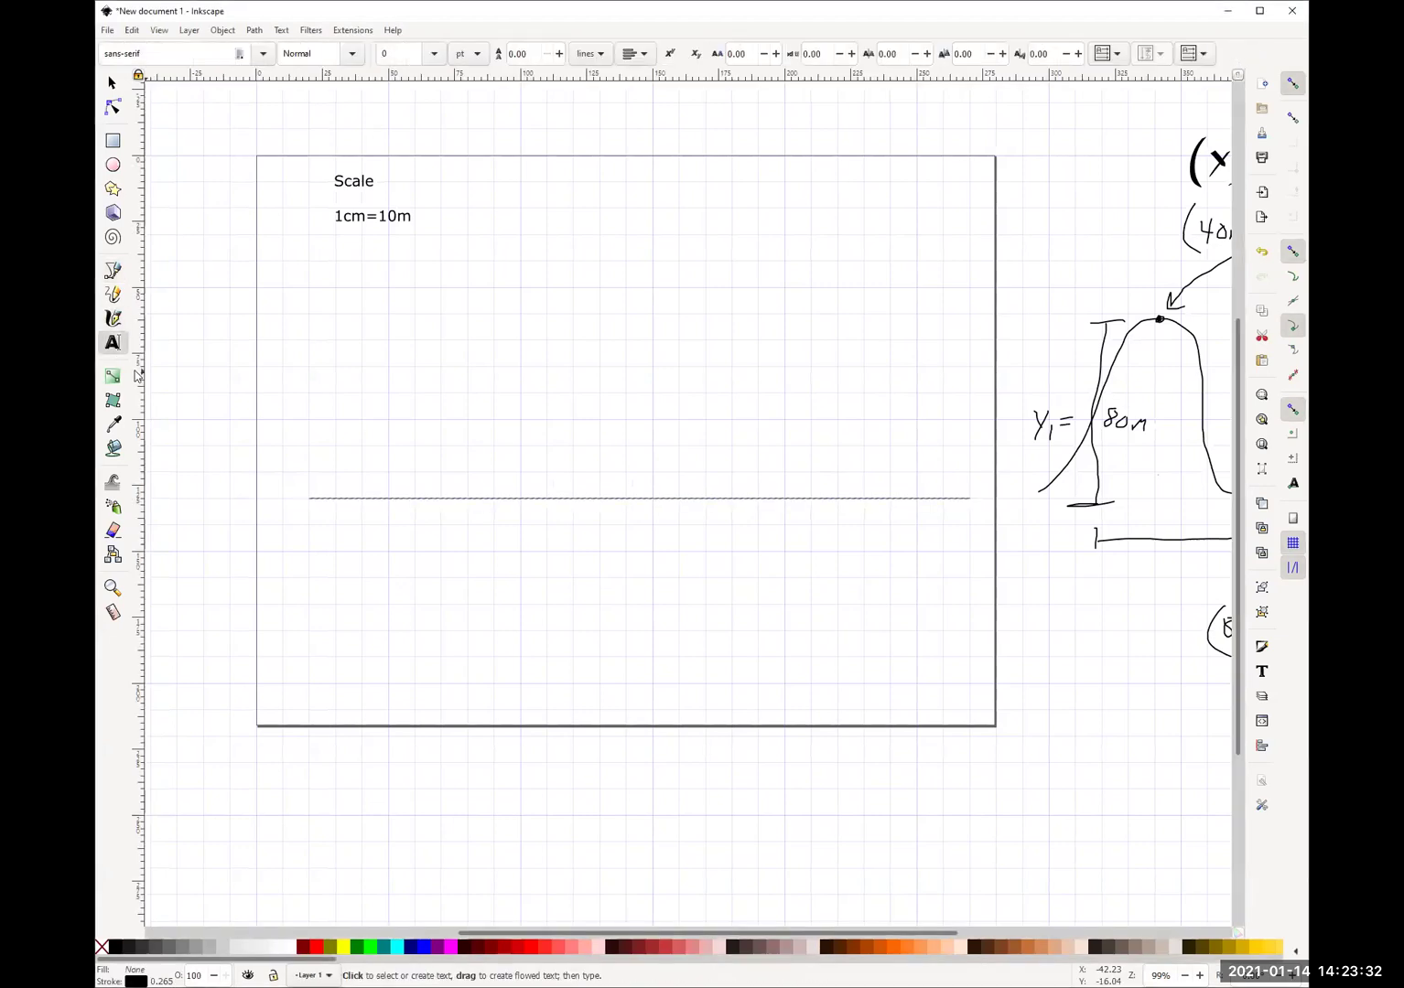
left_click(311, 523)
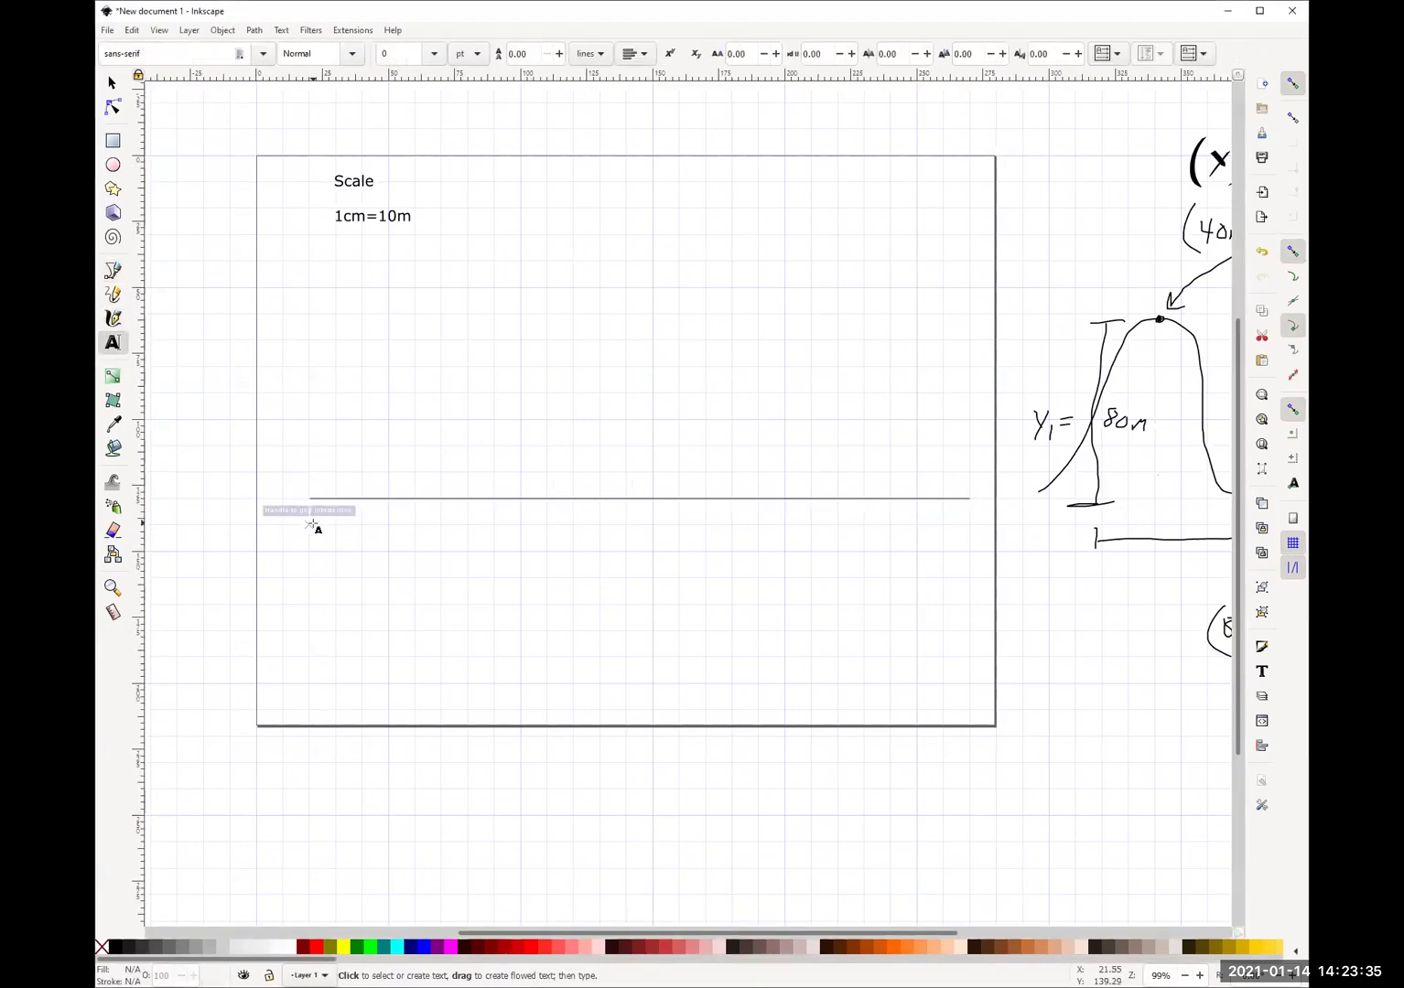
type("0")
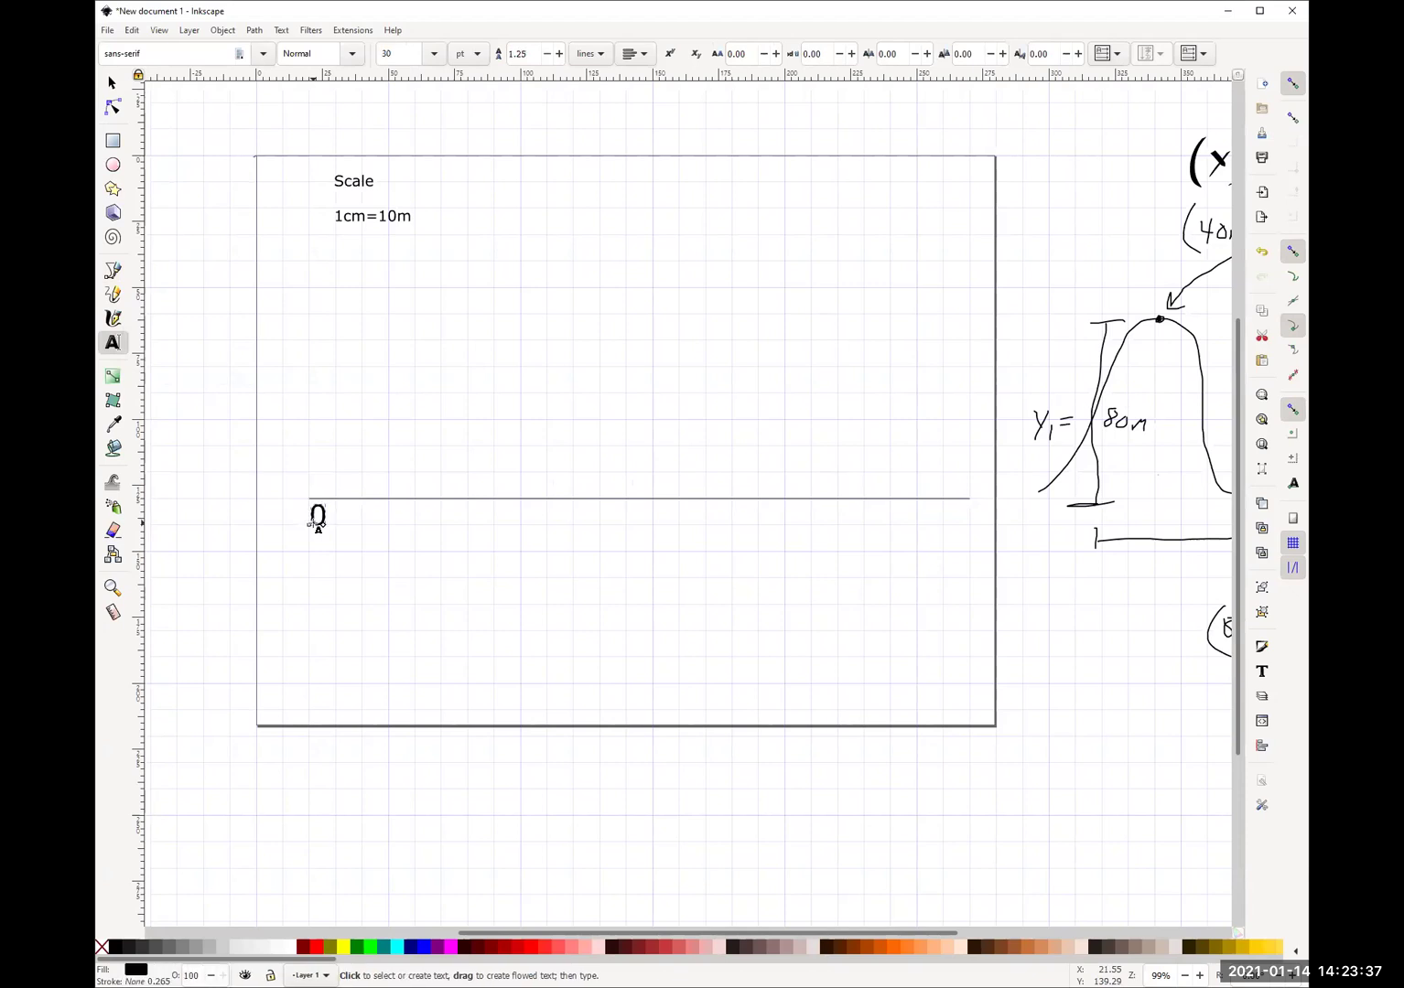
type("m")
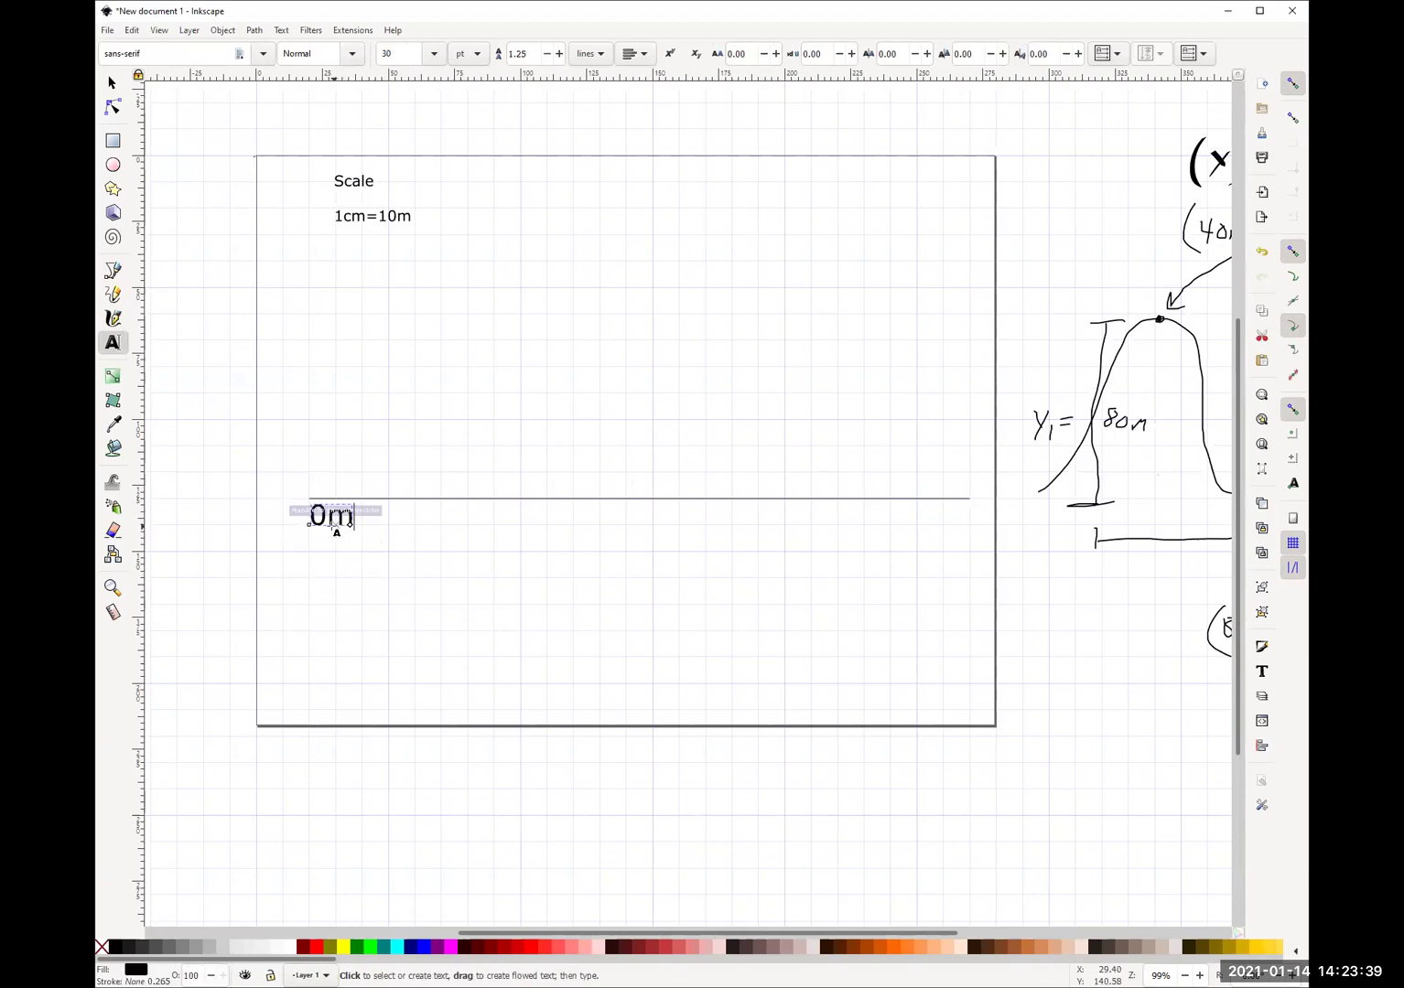
Shift the "0m" label slightly down and to the left, to about X 15.9 mm, Y 135.9 mm.
left_click(111, 83)
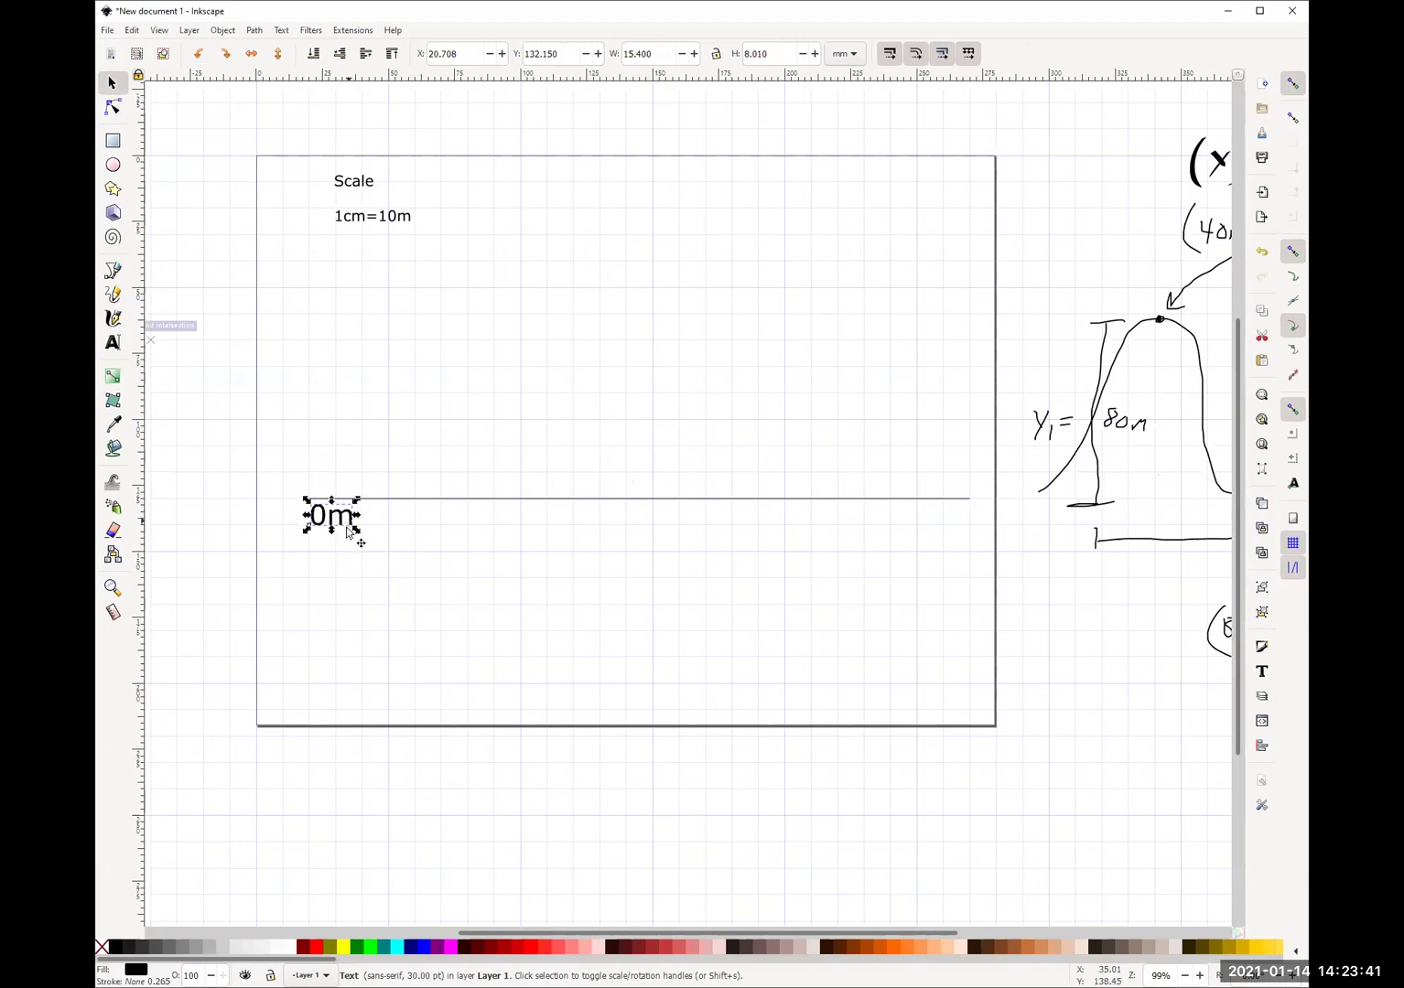
left_click_drag(347, 533, 333, 546)
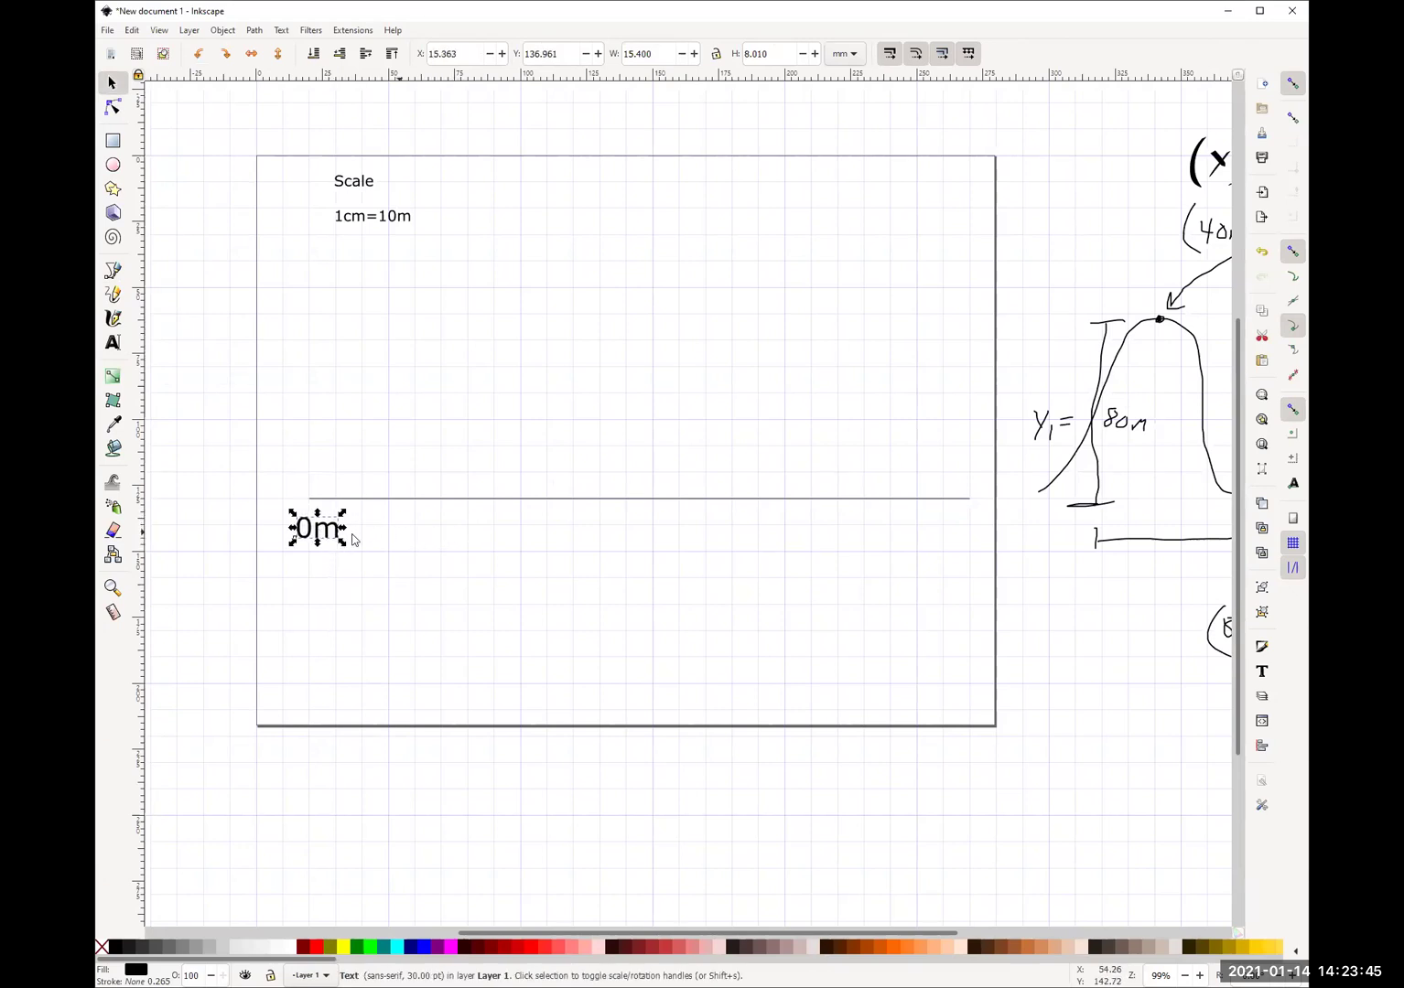
key("ctrl+z")
left_click_drag(324, 526, 311, 536)
right_click(312, 535)
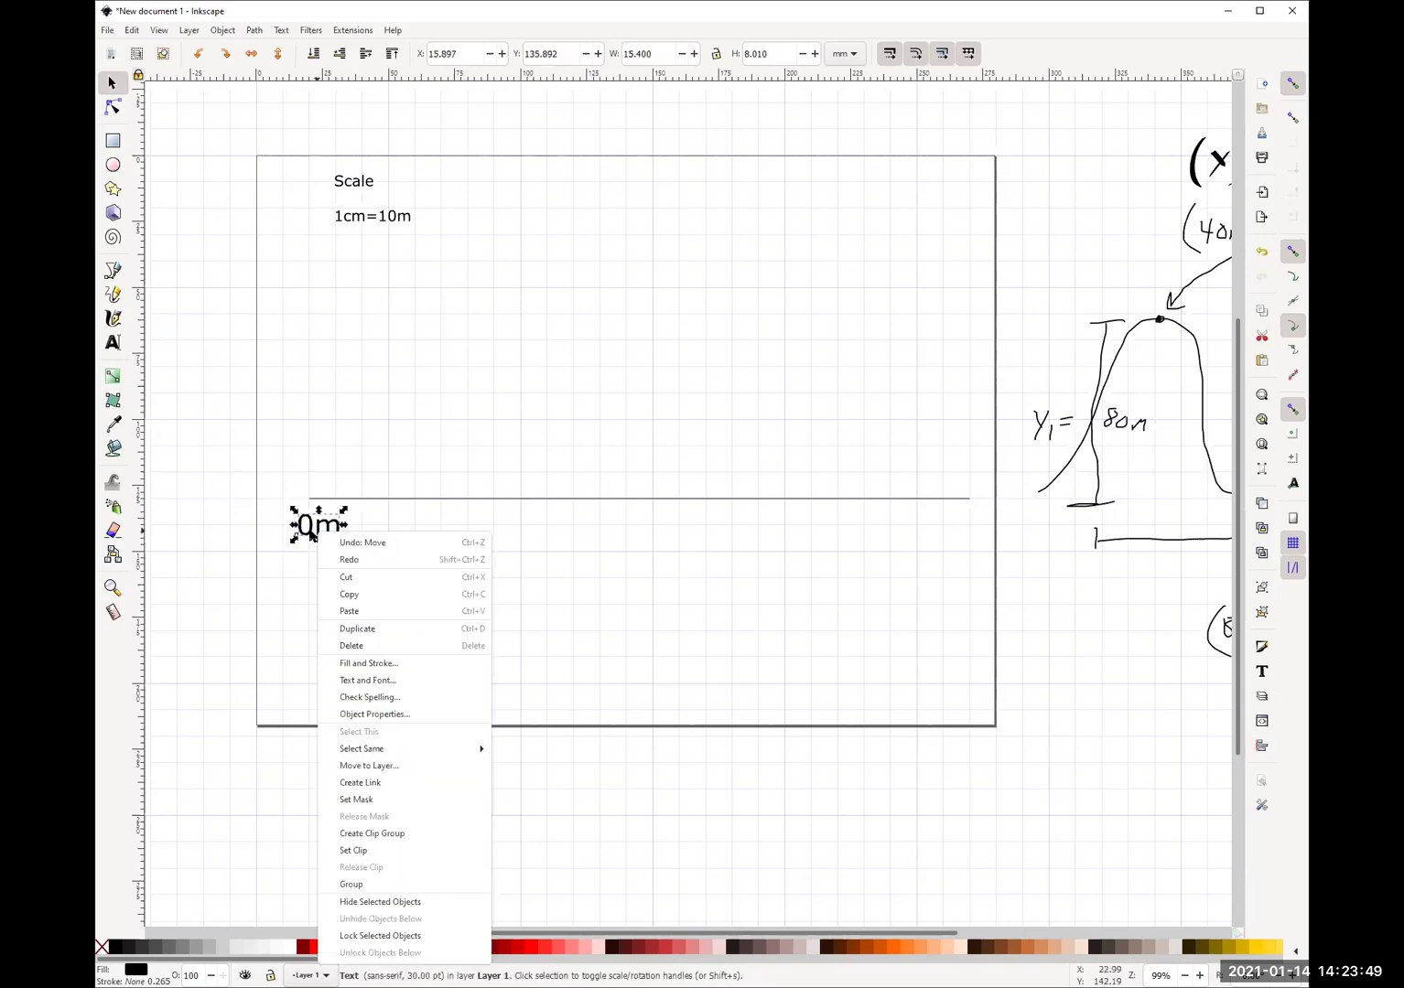
left_click(306, 527)
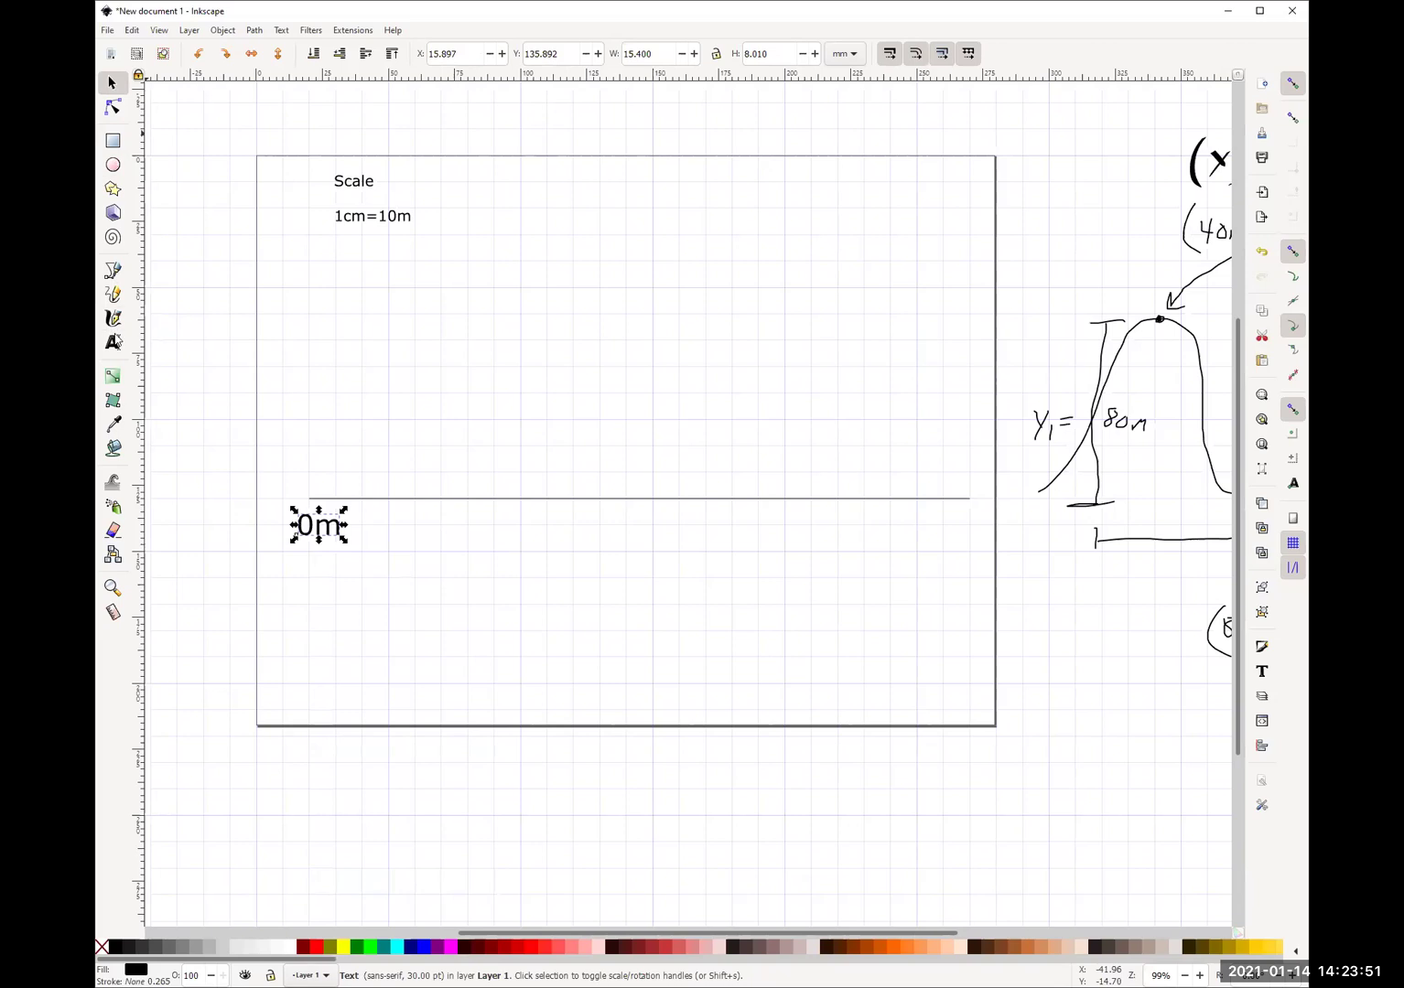
Set the font size of the "0m" label to 14 pt.
left_click(115, 339)
left_click_drag(299, 524, 339, 522)
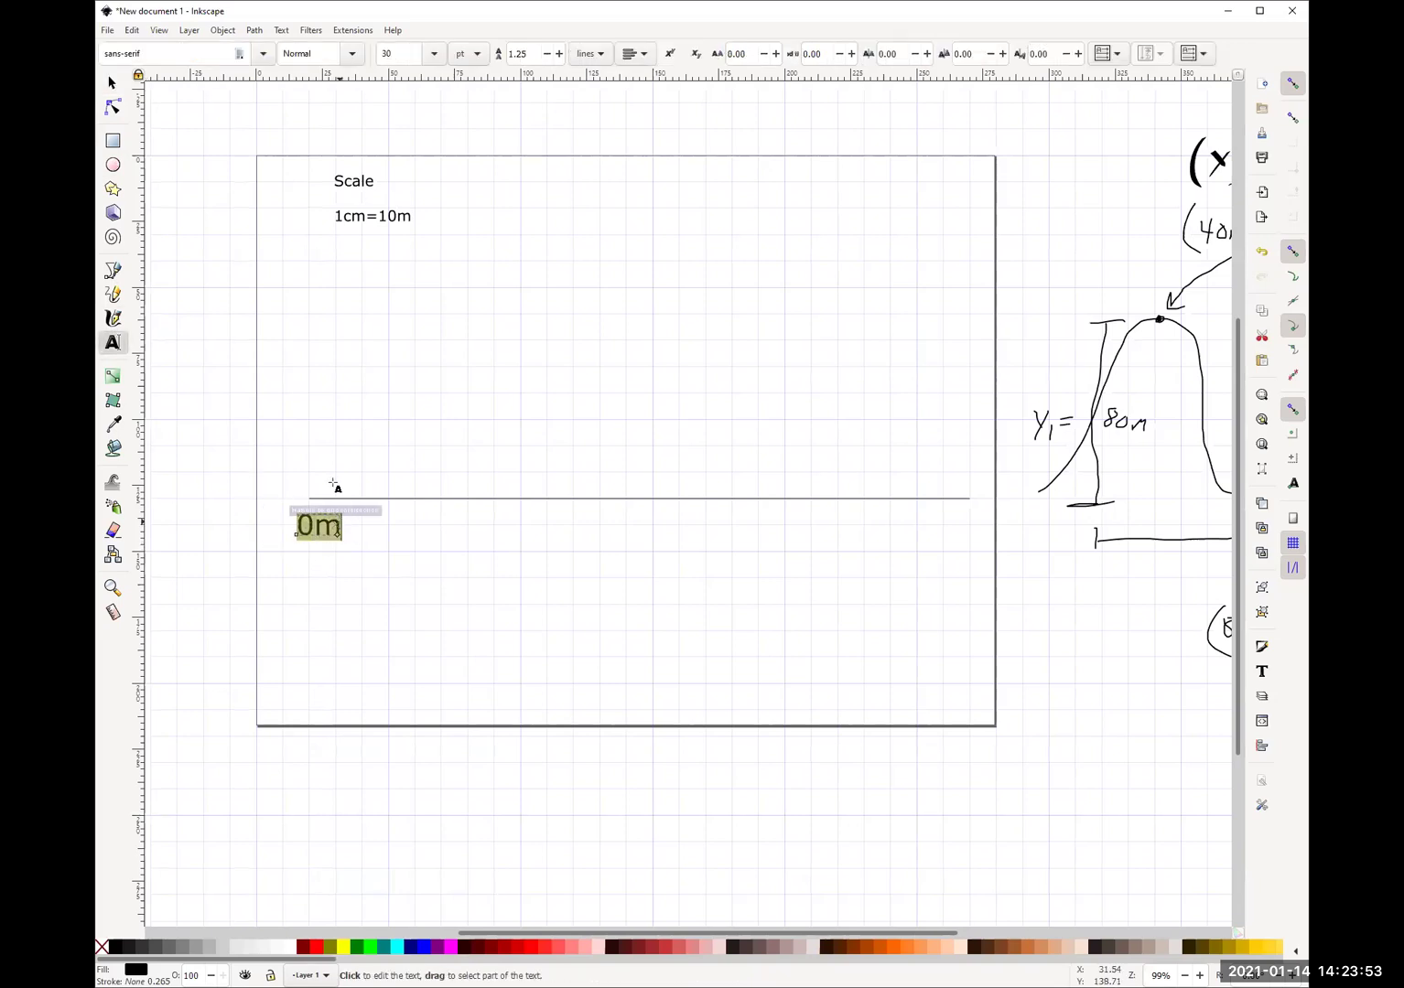
left_click(434, 53)
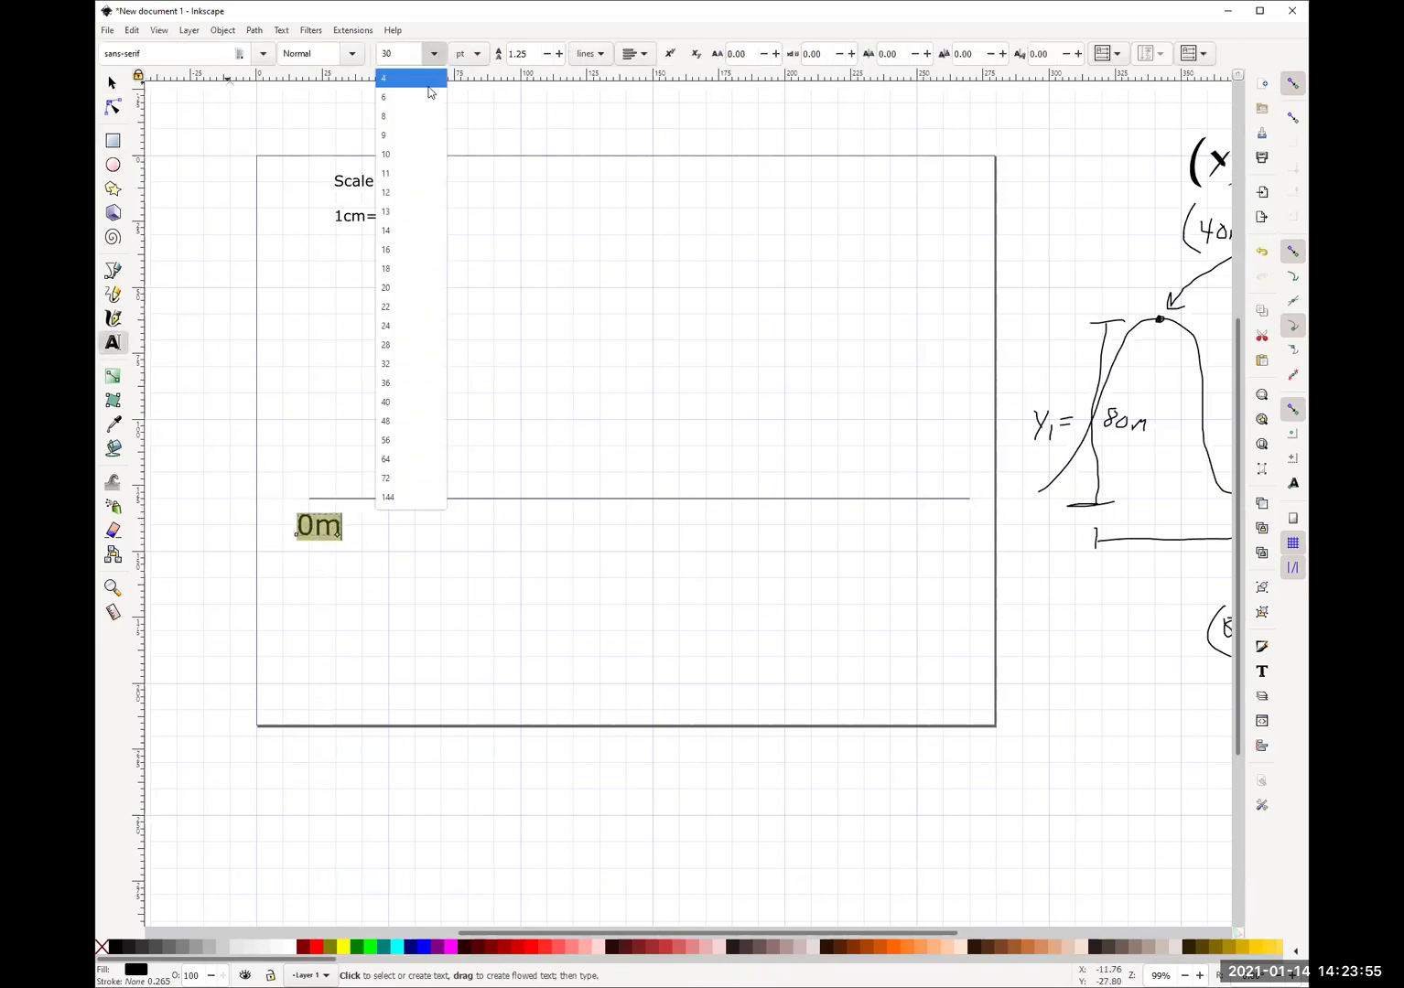
left_click(400, 233)
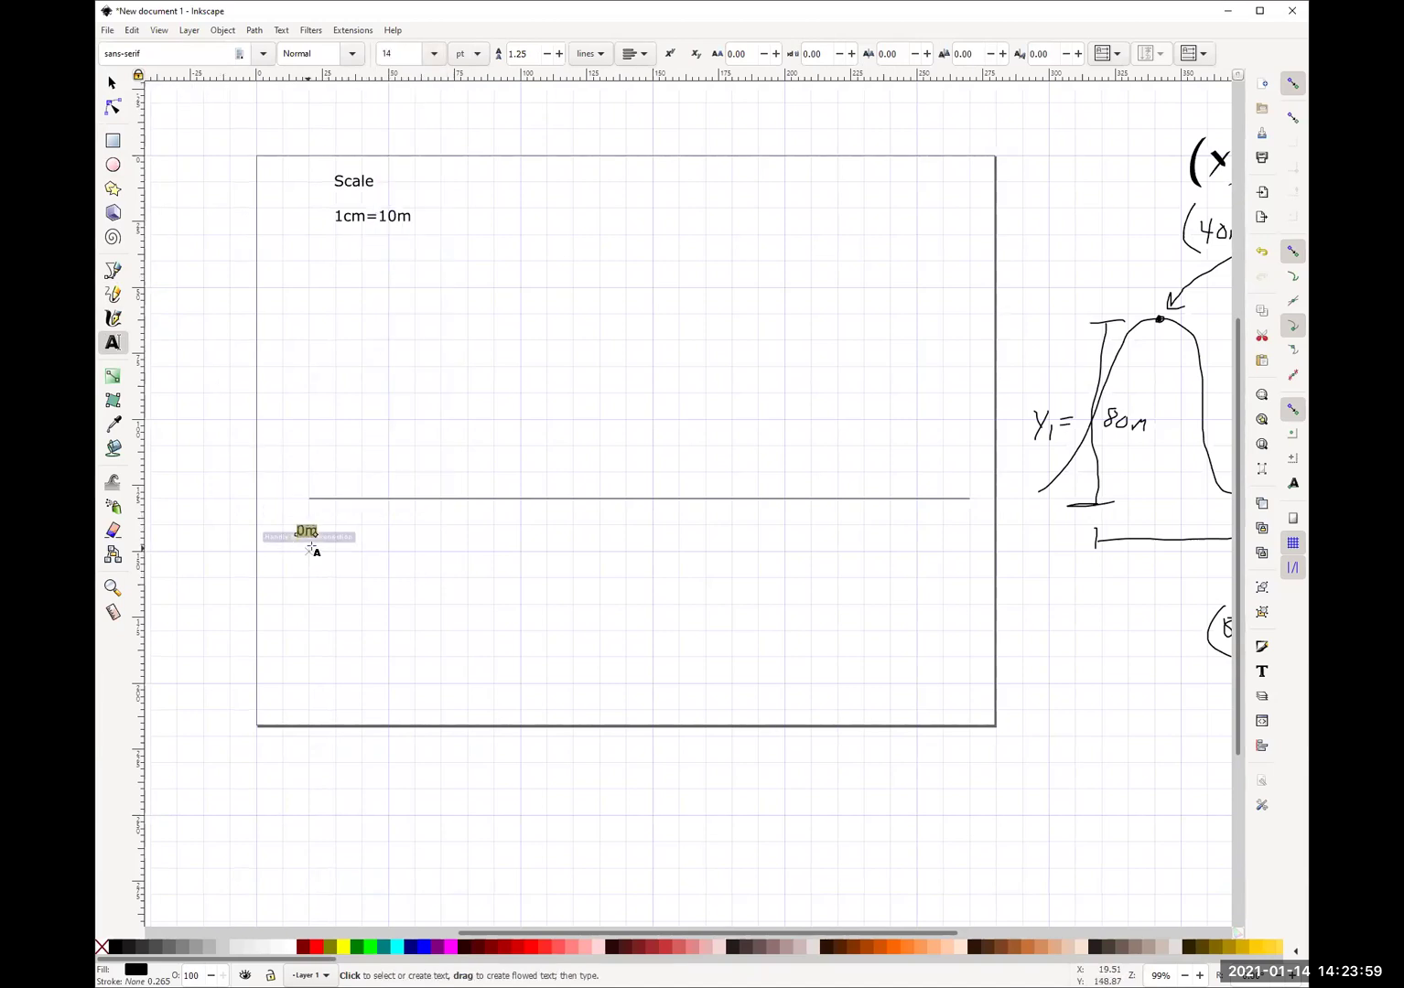
Move the "0m" label directly beneath the baseline's left end, at about X 18.2 mm, Y 133.5 mm.
scroll(329, 531, "up", 2)
left_click(110, 85)
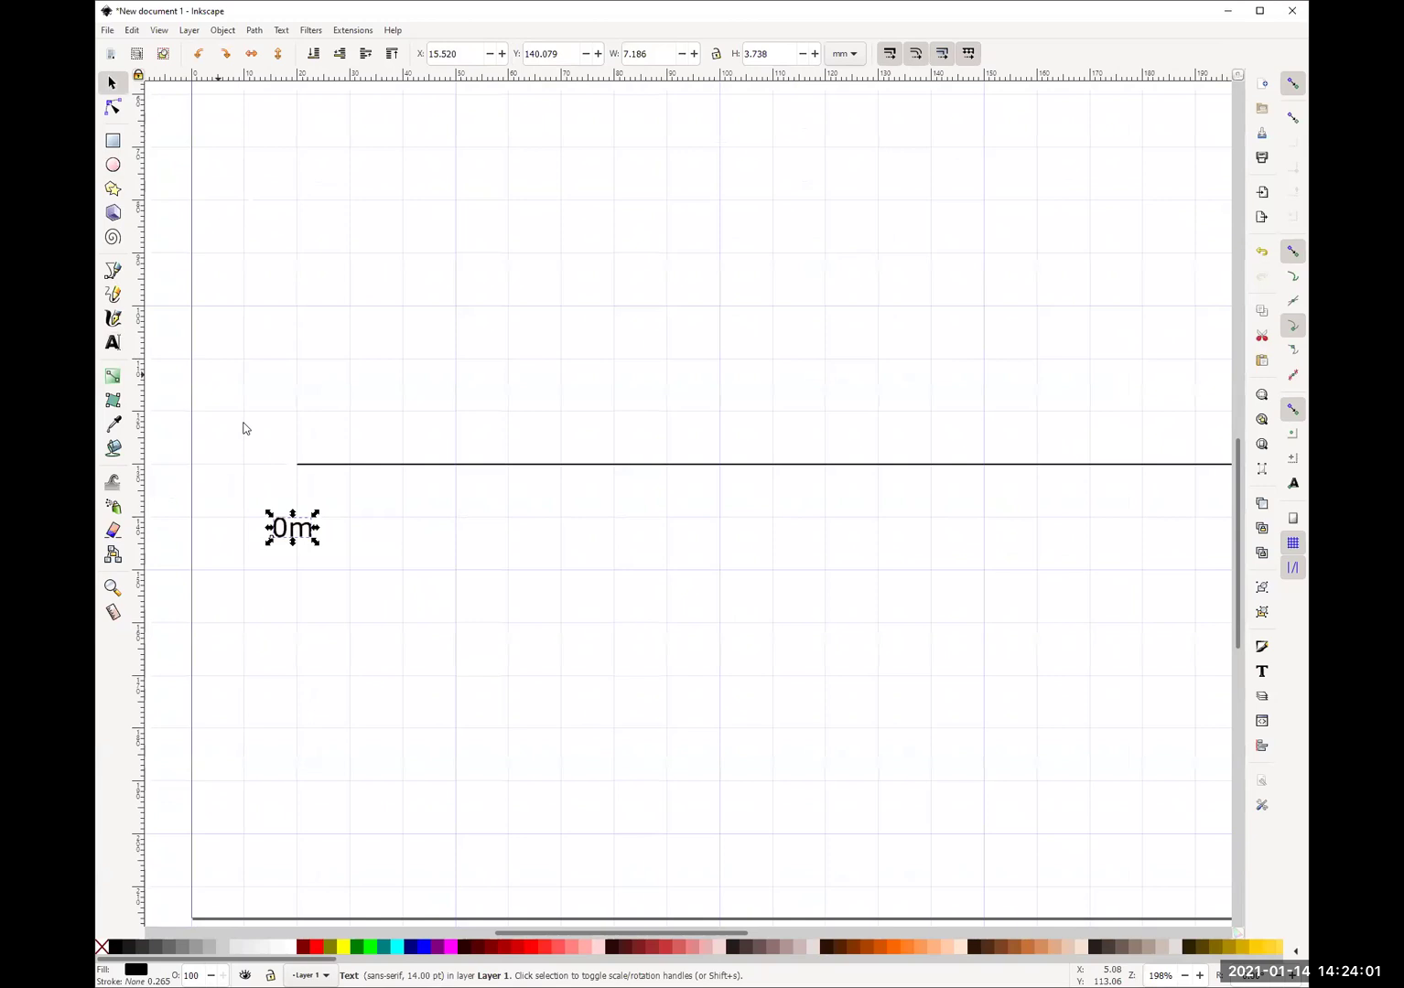
left_click_drag(291, 521, 311, 495)
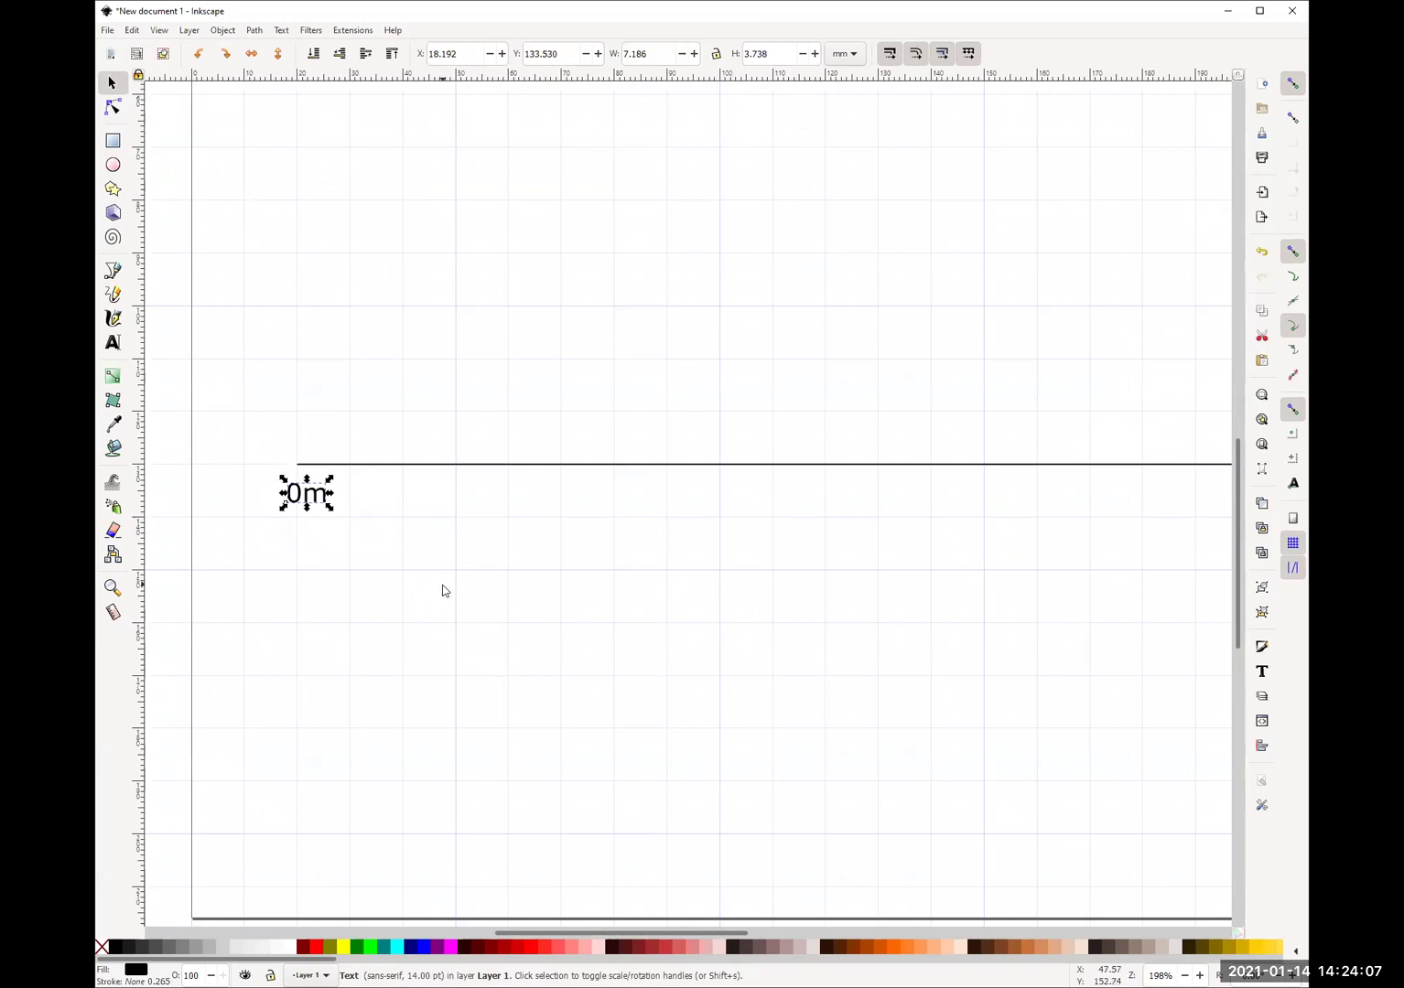
Paste three copies of the "0m" label and place them beneath the baseline at 50 mm intervals, centred near 70, 120 and 170 mm.
key("ctrl+v")
left_click_drag(411, 603, 570, 496)
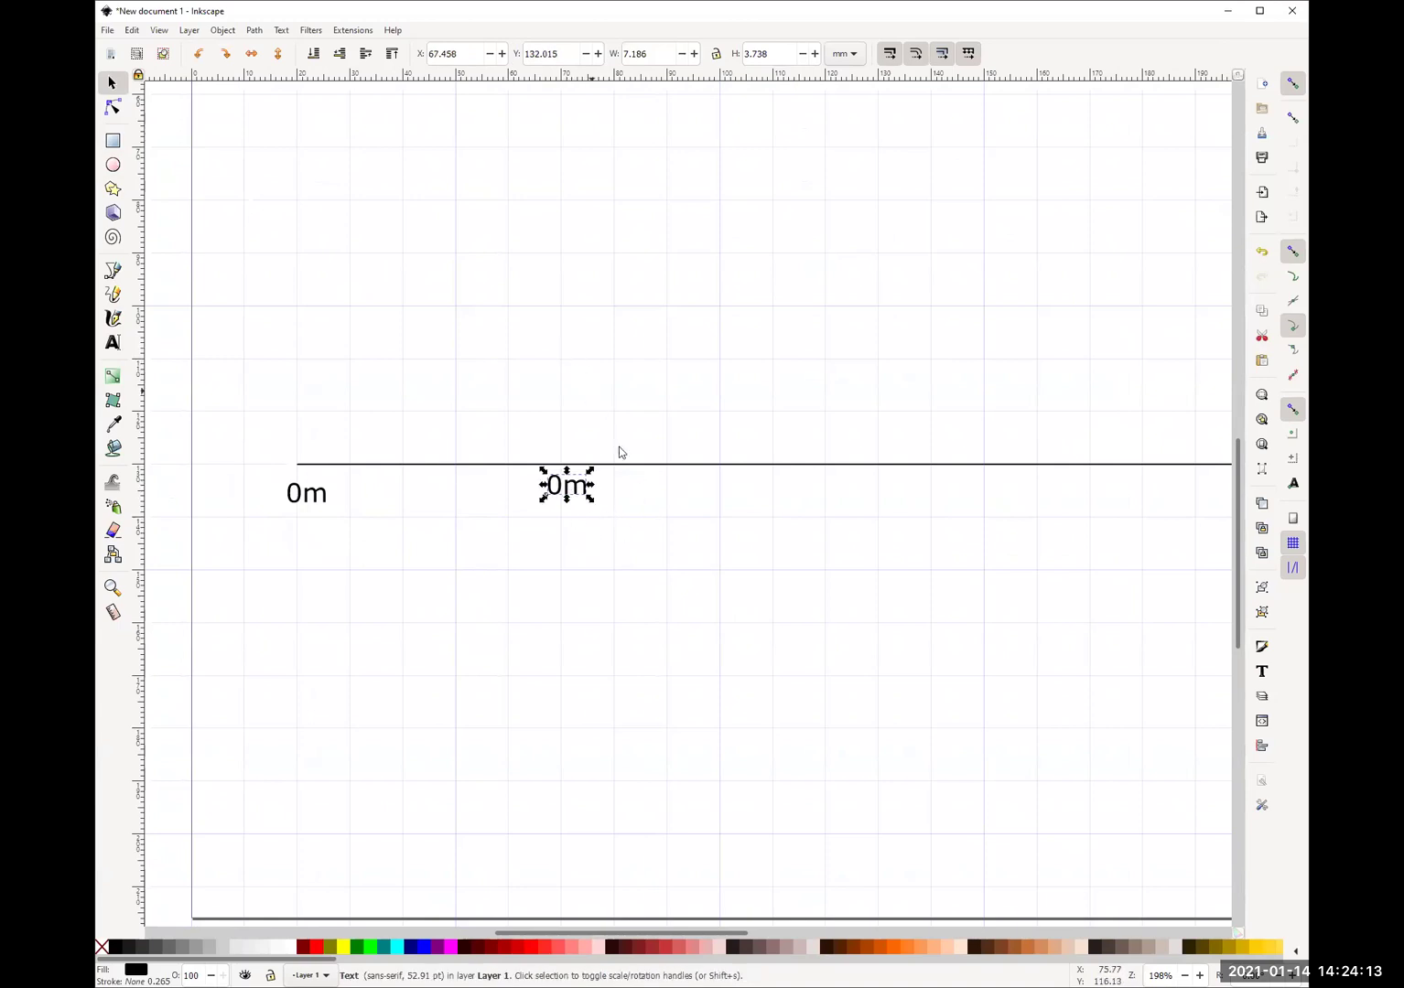
key("ctrl+v")
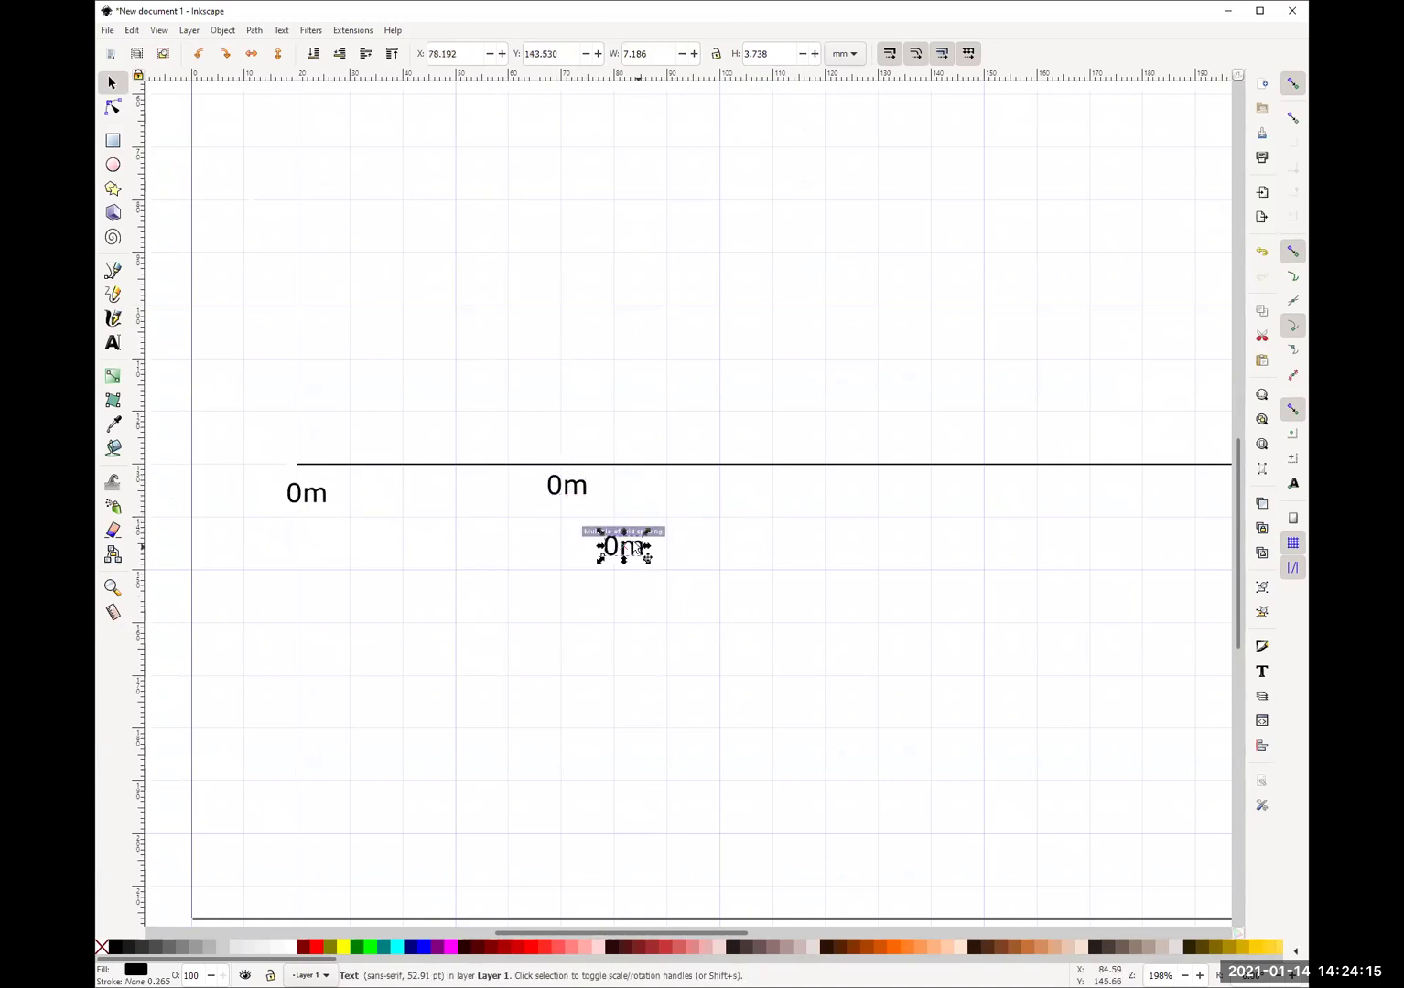
left_click_drag(625, 550, 842, 491)
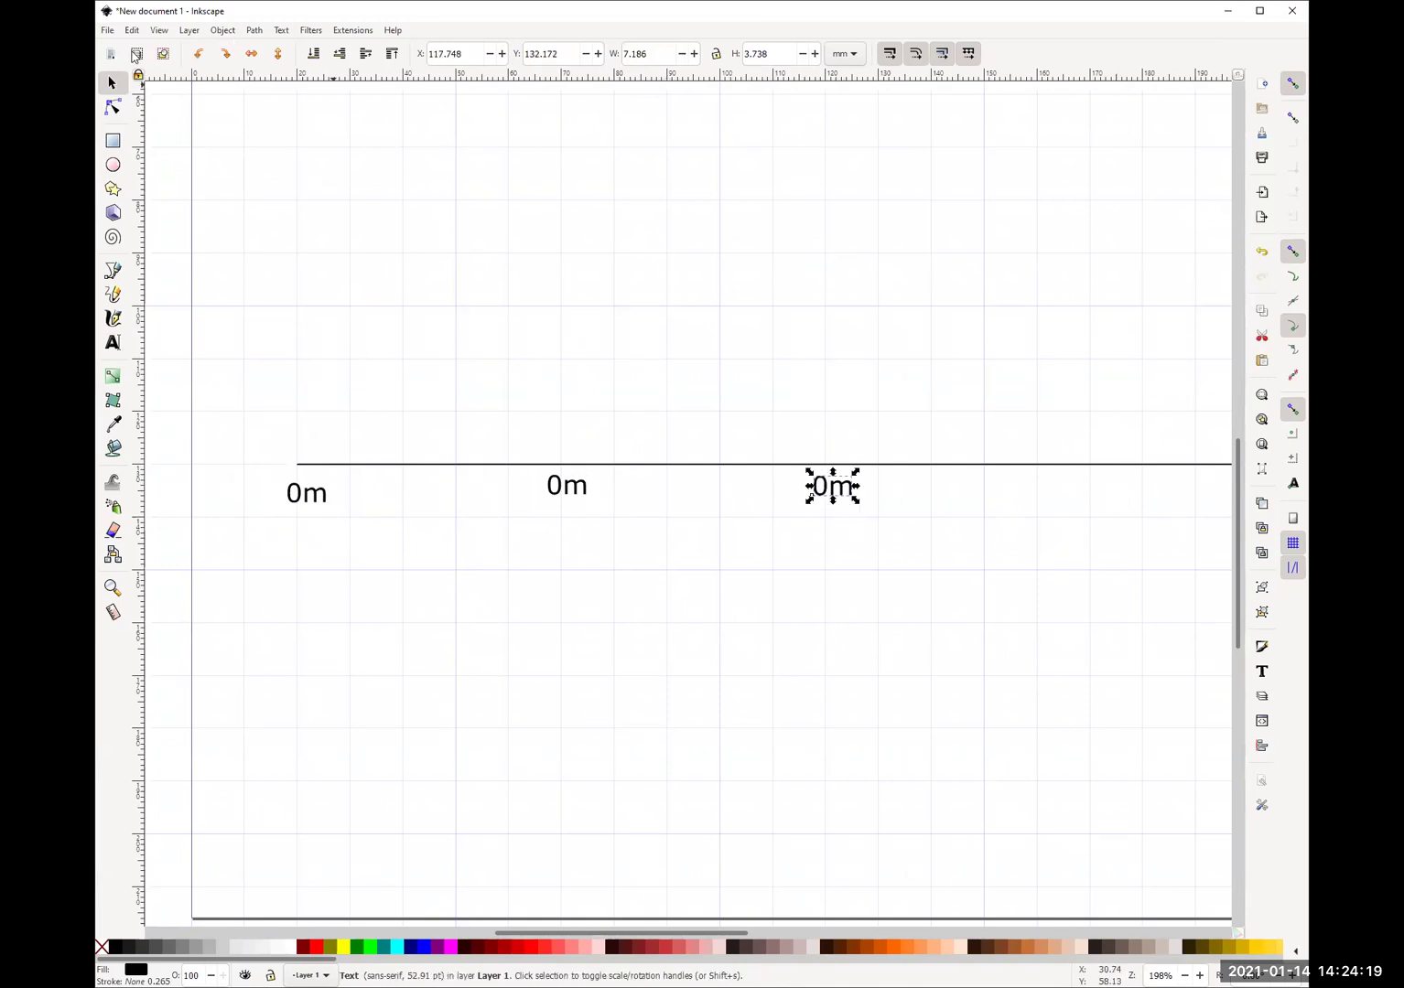
key("ctrl+v")
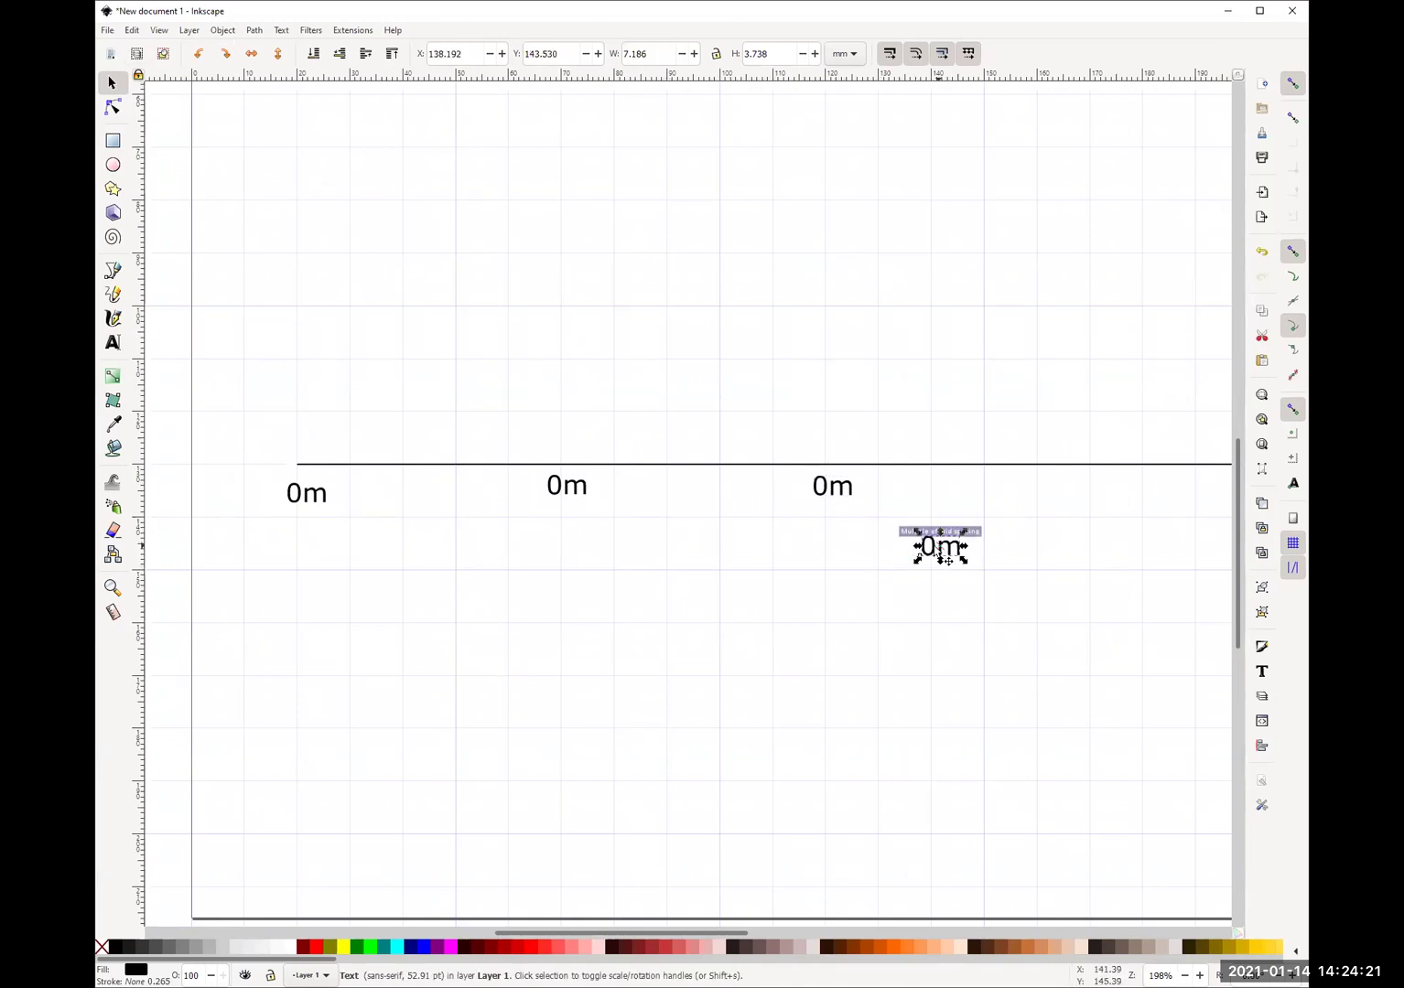
left_click_drag(943, 552, 1091, 492)
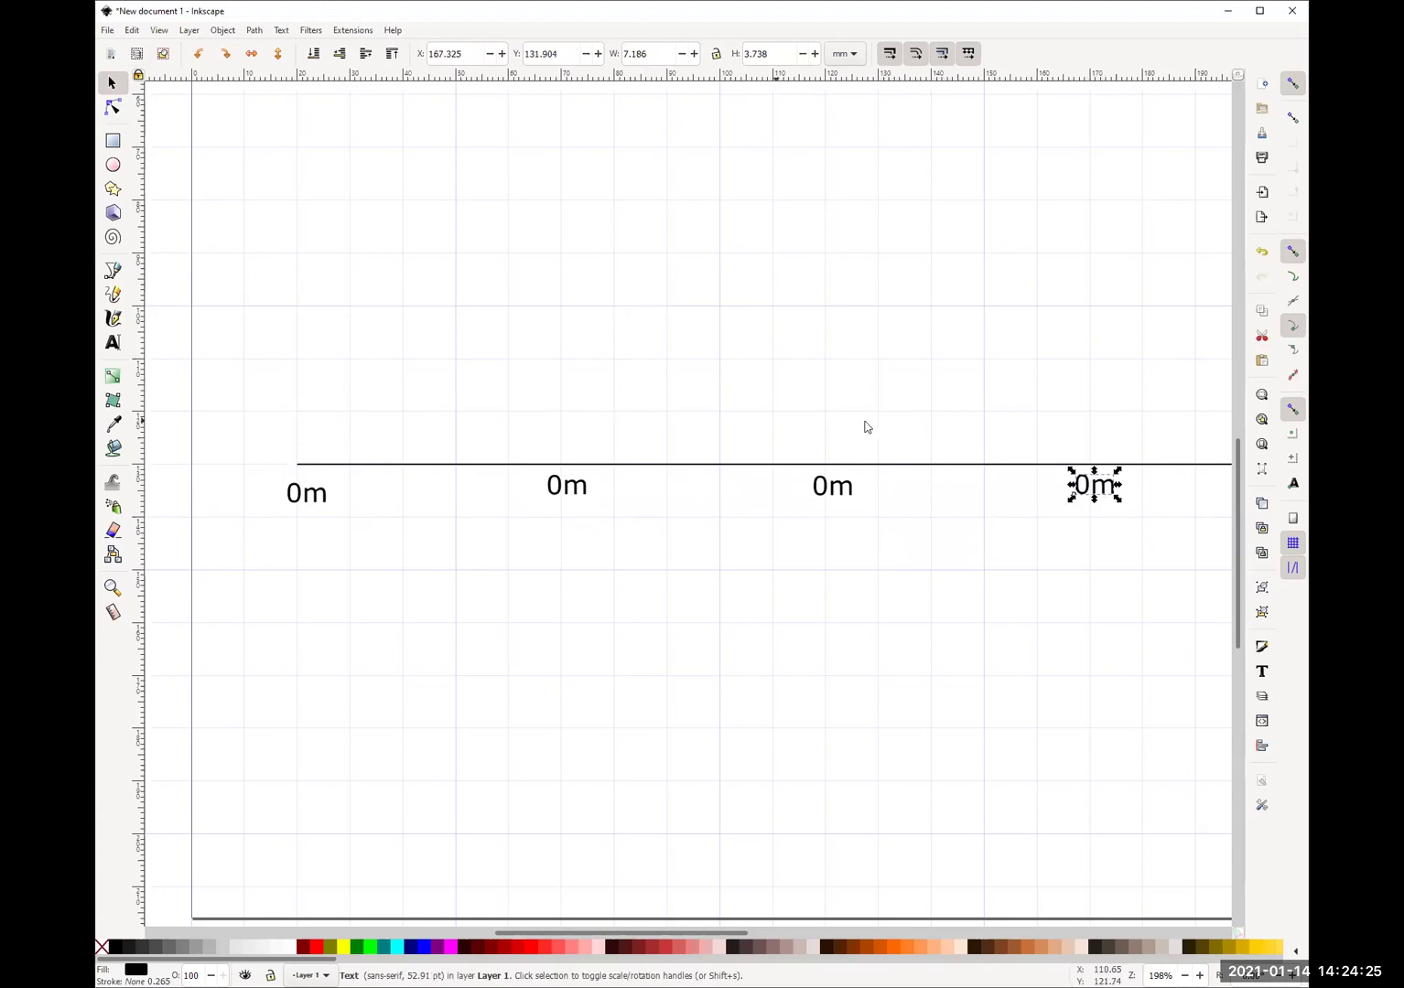
Paste two more copies of the "0m" label beneath the baseline, centred near 220 and 270 mm.
scroll(558, 385, "right", 10)
key("ctrl+v")
left_click_drag(616, 525, 824, 465)
left_click(816, 512)
key("ctrl+v")
left_click_drag(821, 510, 1075, 460)
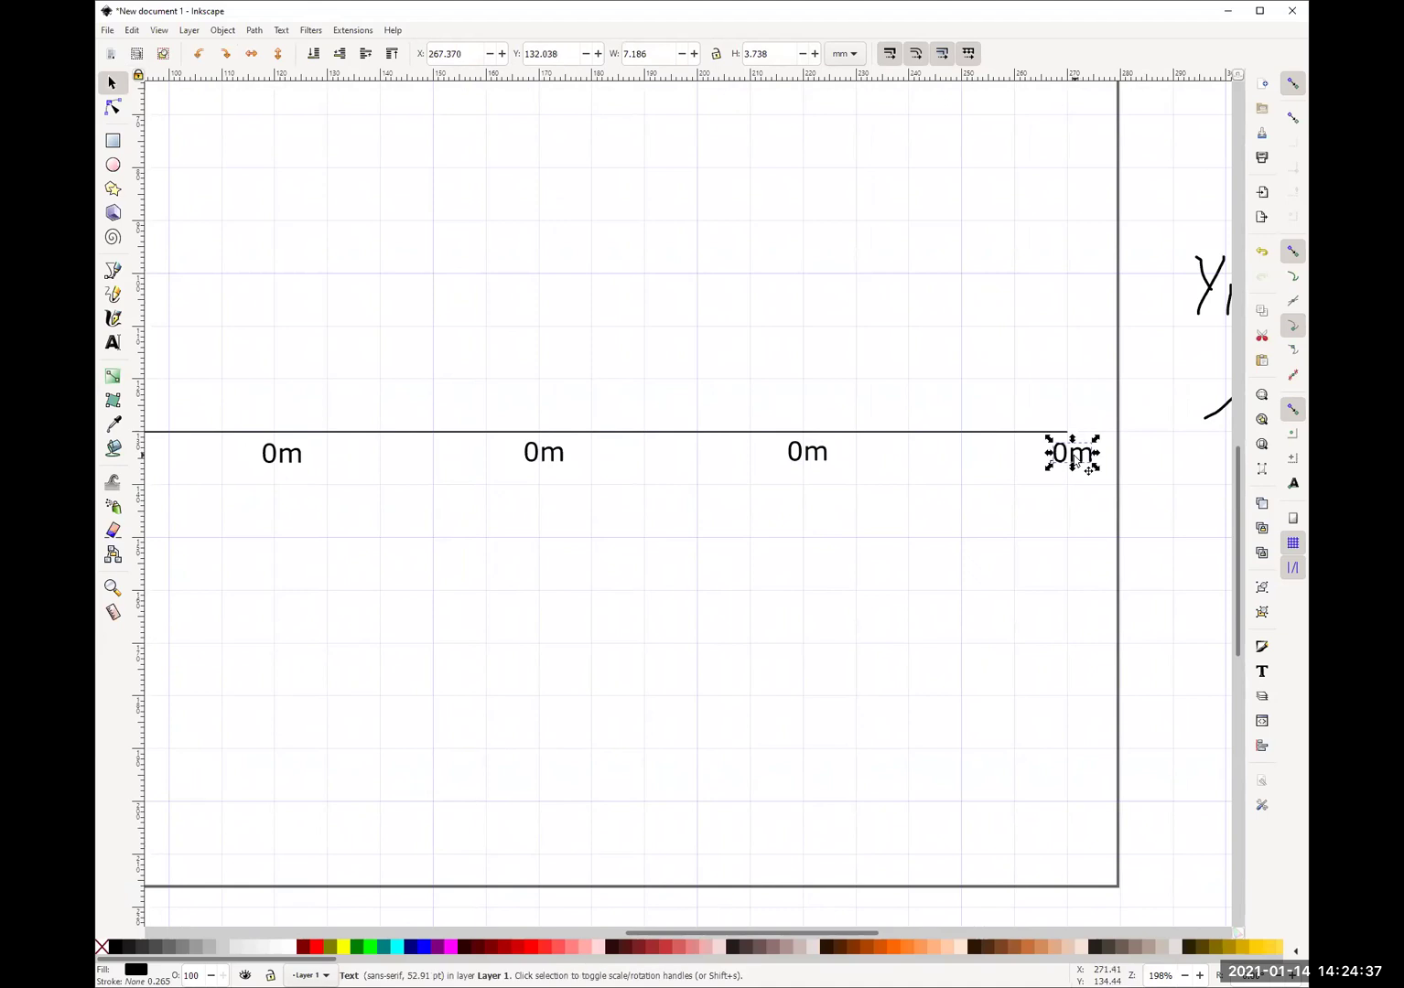
Change the second, third and fourth "0m" labels along the baseline to "50m", "100m" and "150m".
scroll(788, 473, "left", 10)
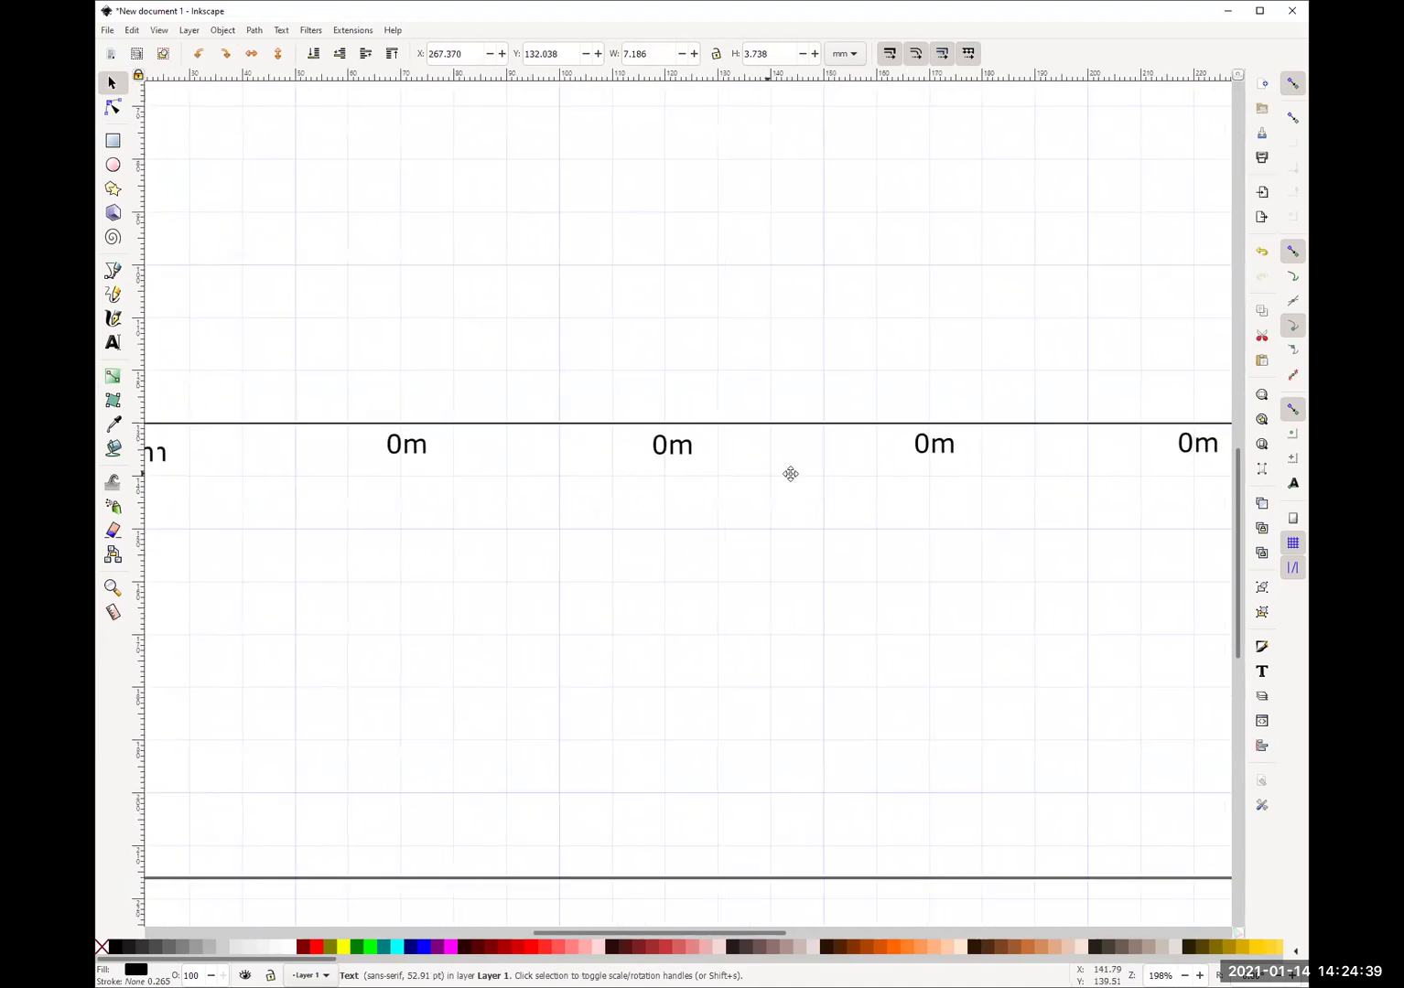
left_click(114, 345)
left_click(626, 443)
type("5")
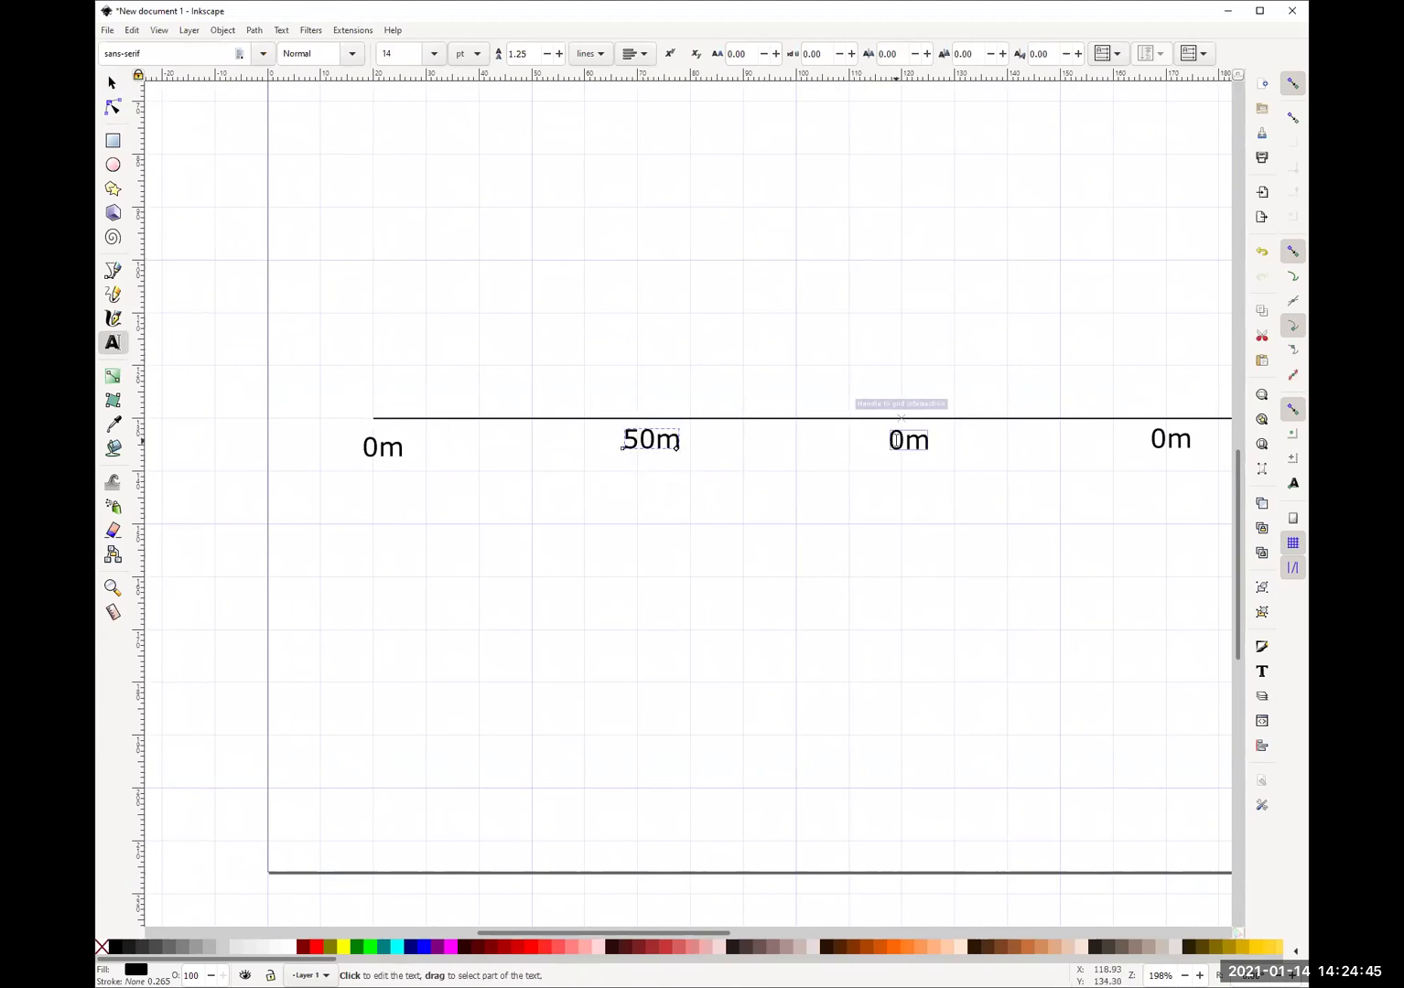
left_click(890, 441)
type("10")
scroll(1045, 499, "right", 4)
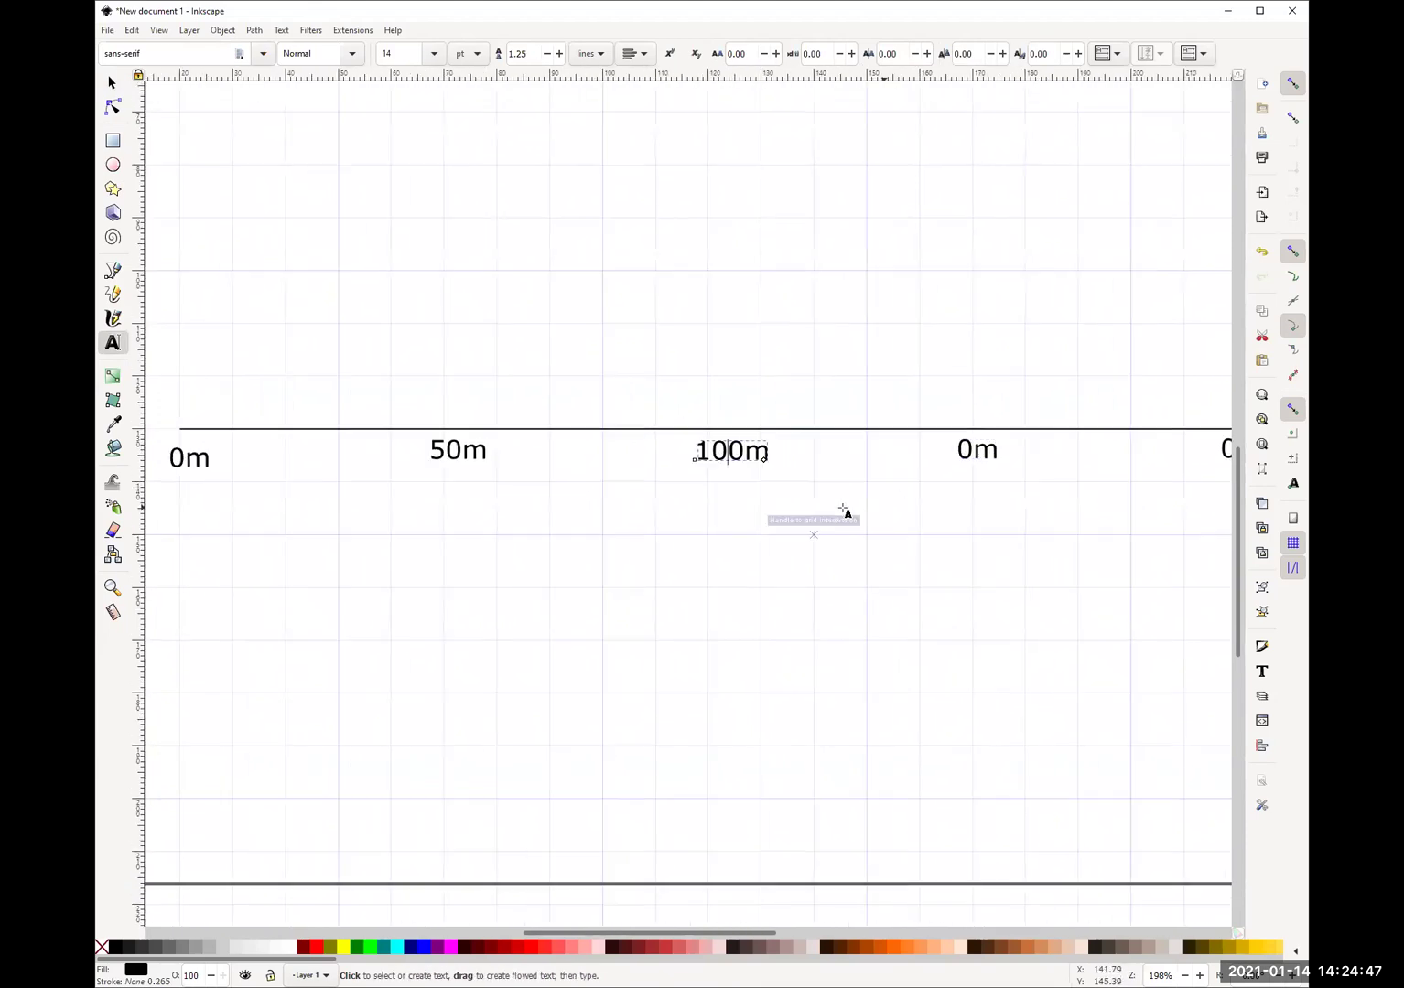
scroll(843, 509, "right", 3)
left_click(817, 450)
type("15")
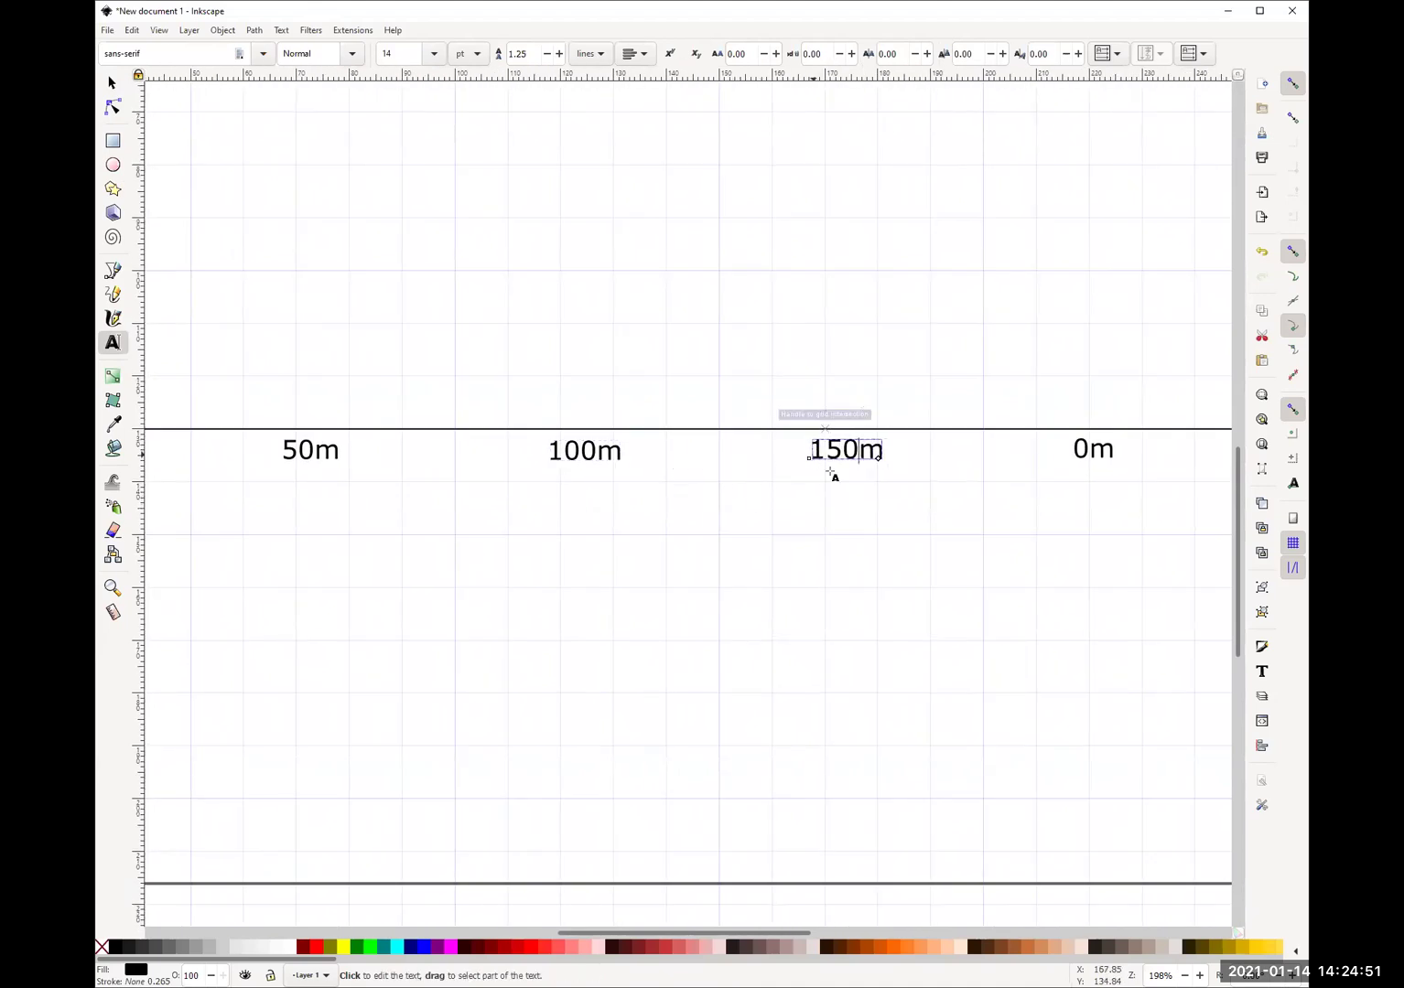
Change the last two "0m" labels along the baseline to "200m" and "2500m".
scroll(830, 473, "right", 6)
left_click(784, 463)
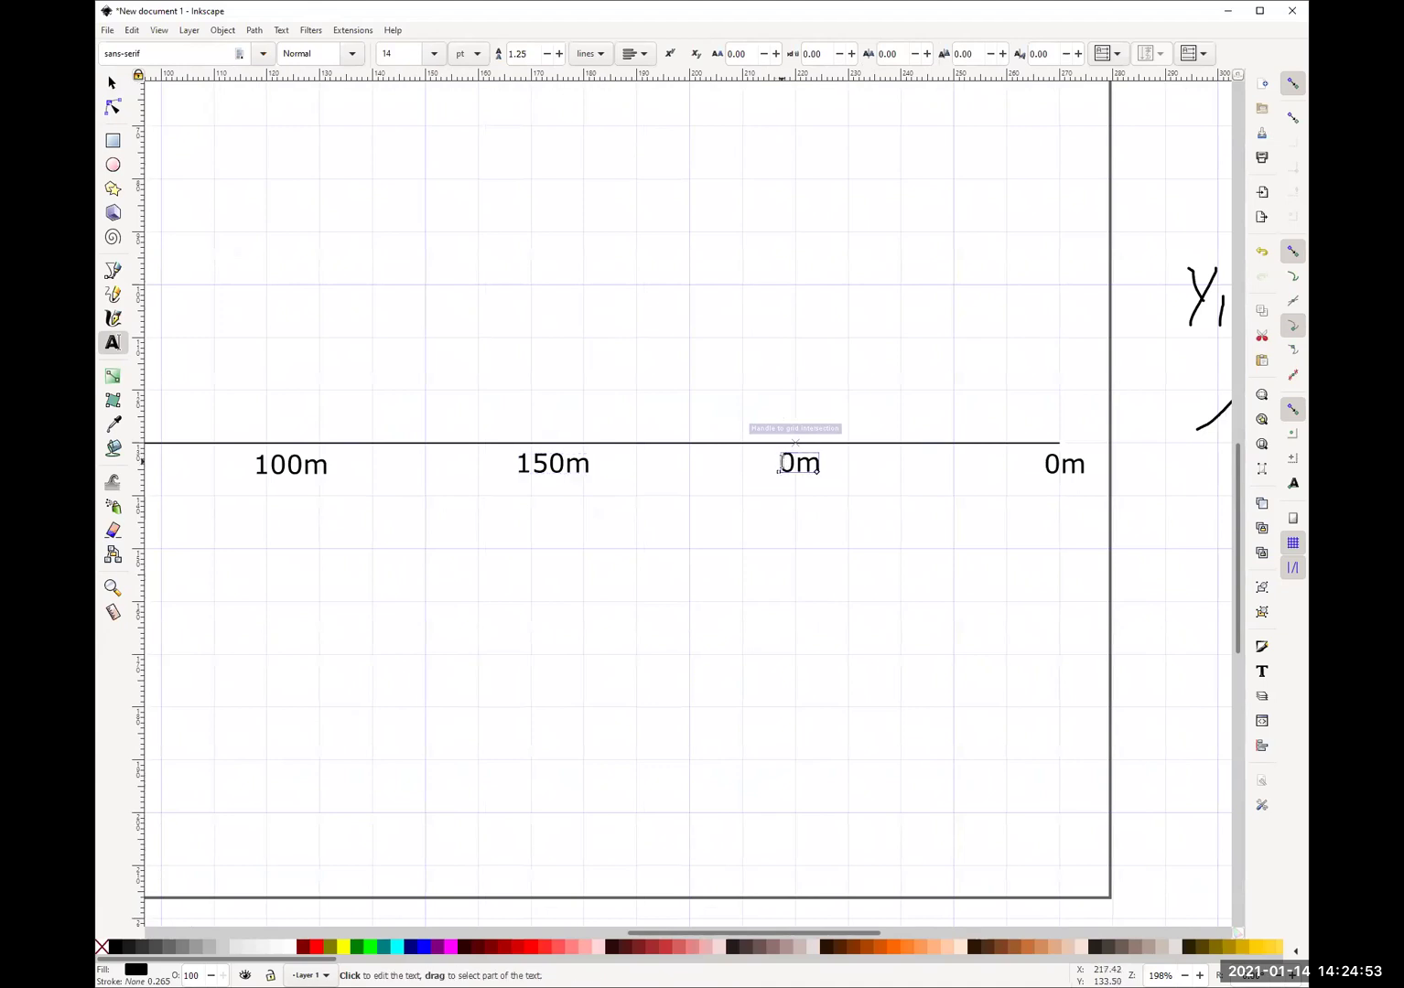
type("20")
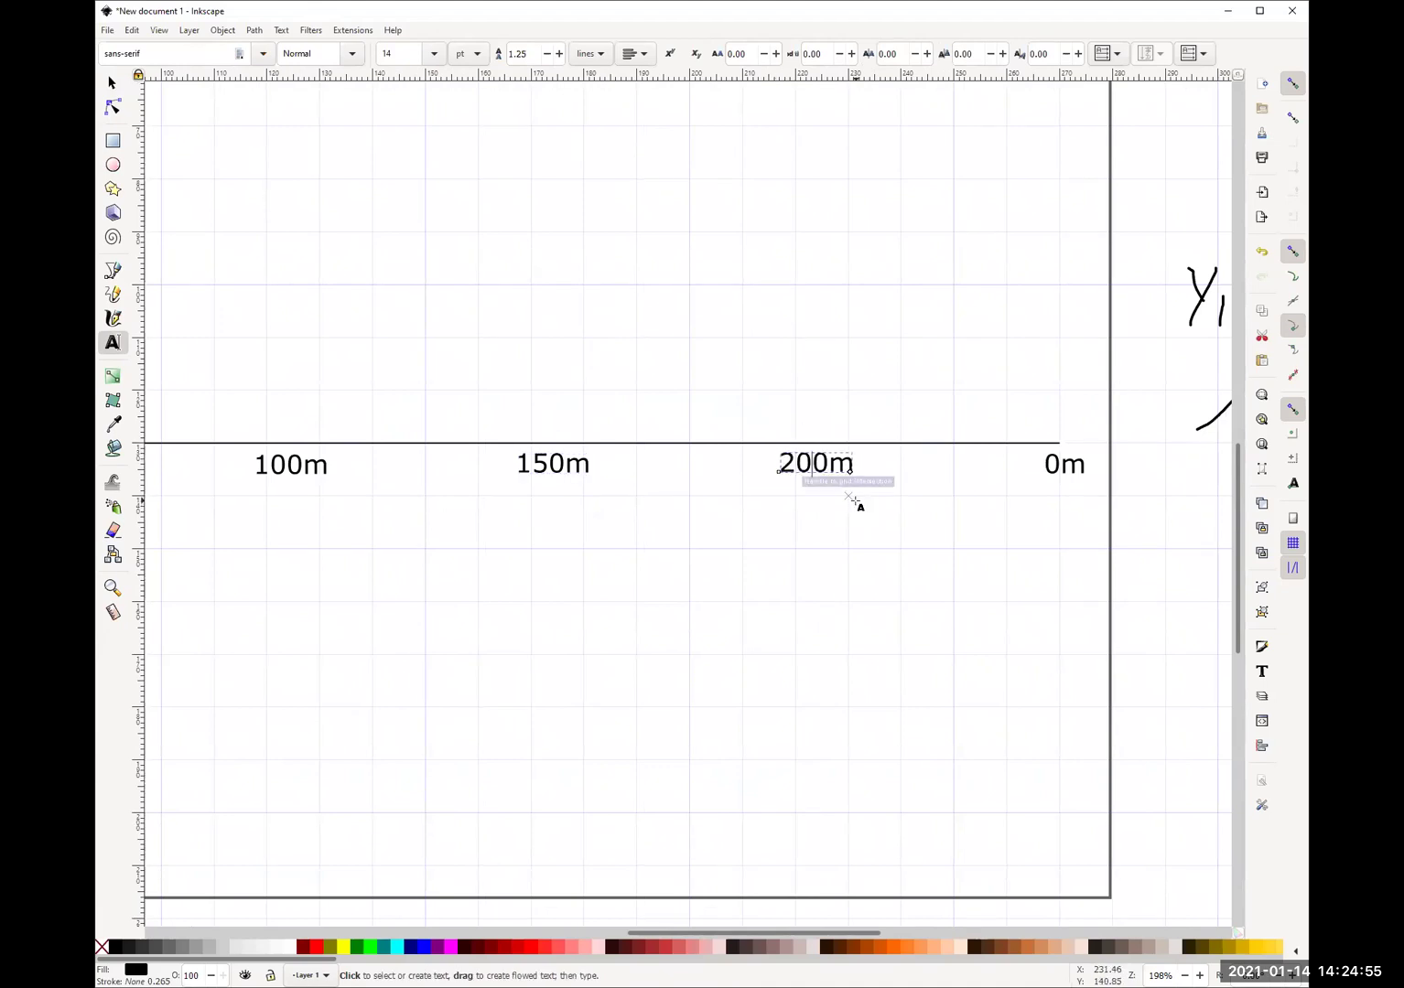
left_click(1034, 467)
type("250")
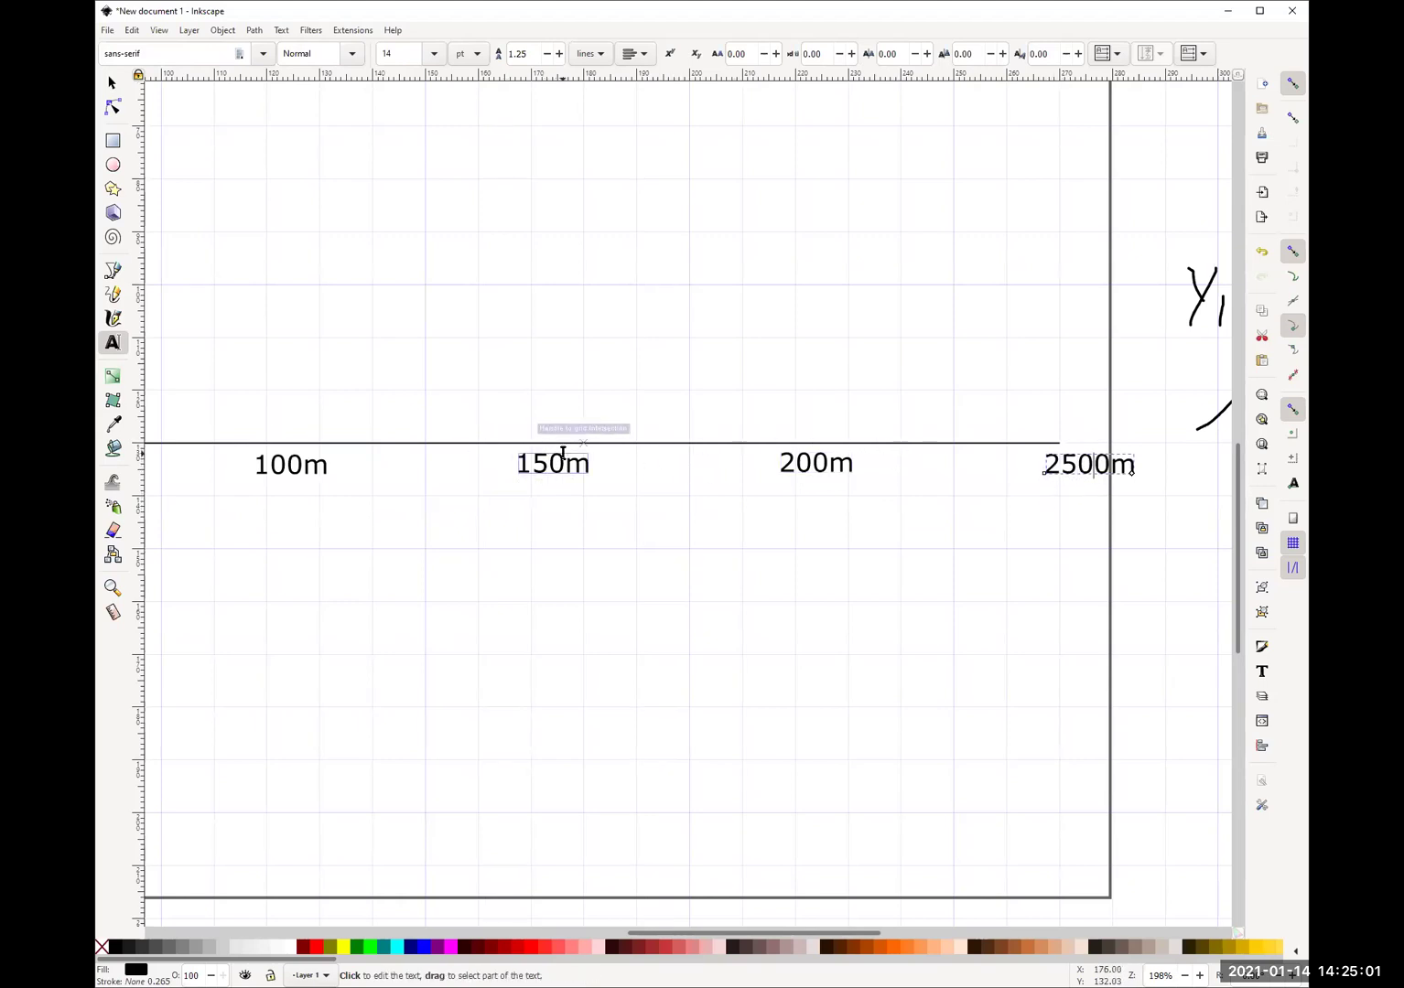
Move the 100m, 150m, 200m and 2500m labels slightly lower, to Y about 133.5 mm, with X about 115.5, 165.9, 215.8 and 265.6 mm.
left_click(110, 84)
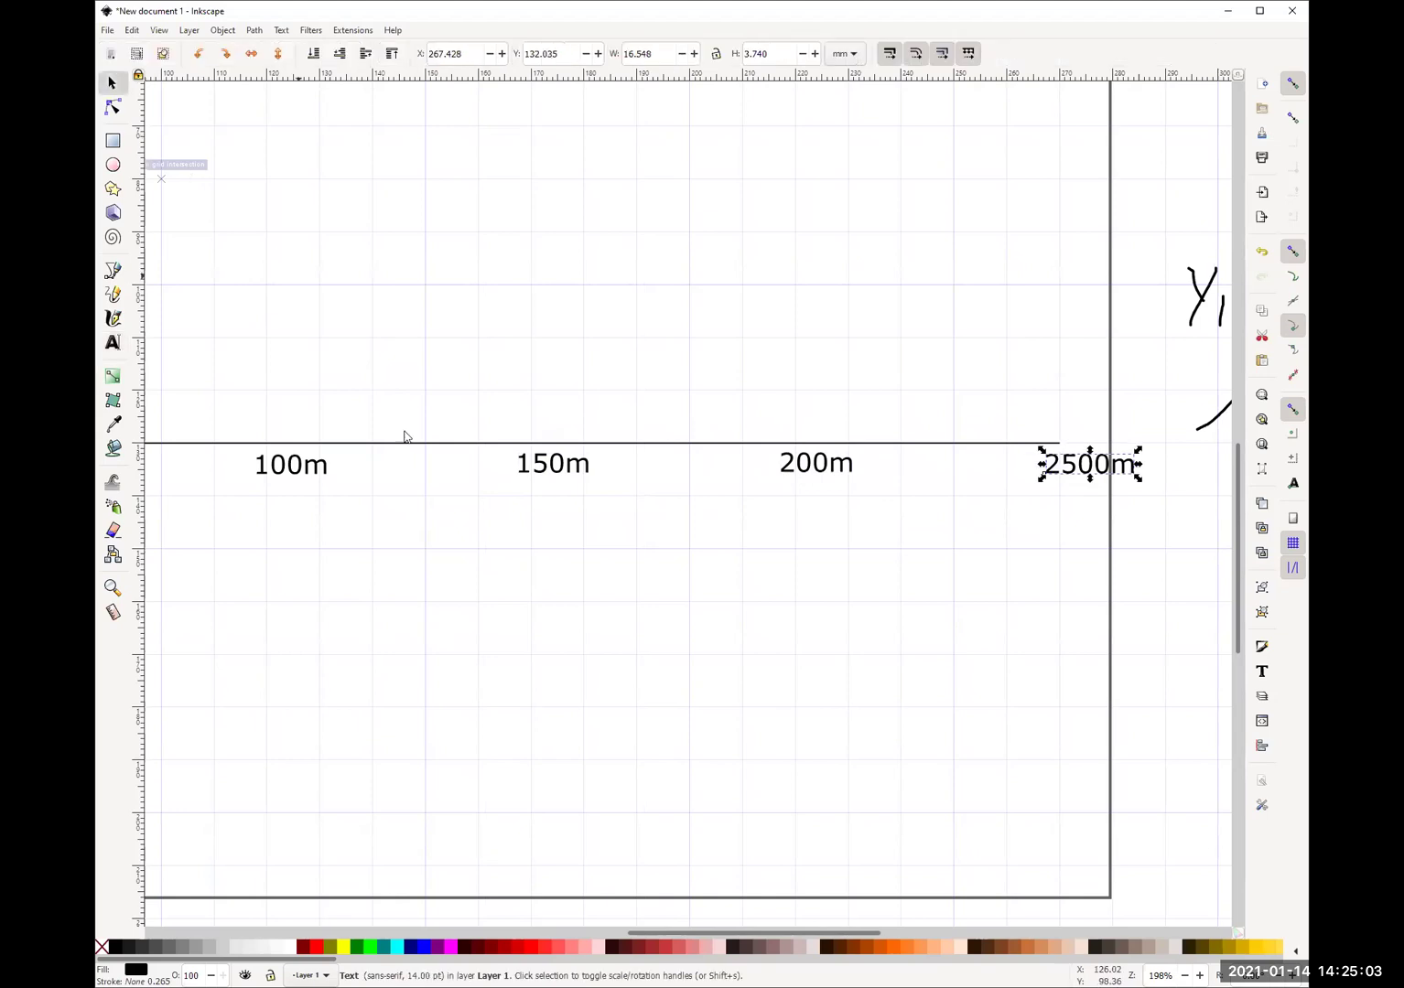
scroll(792, 530, "left", 5)
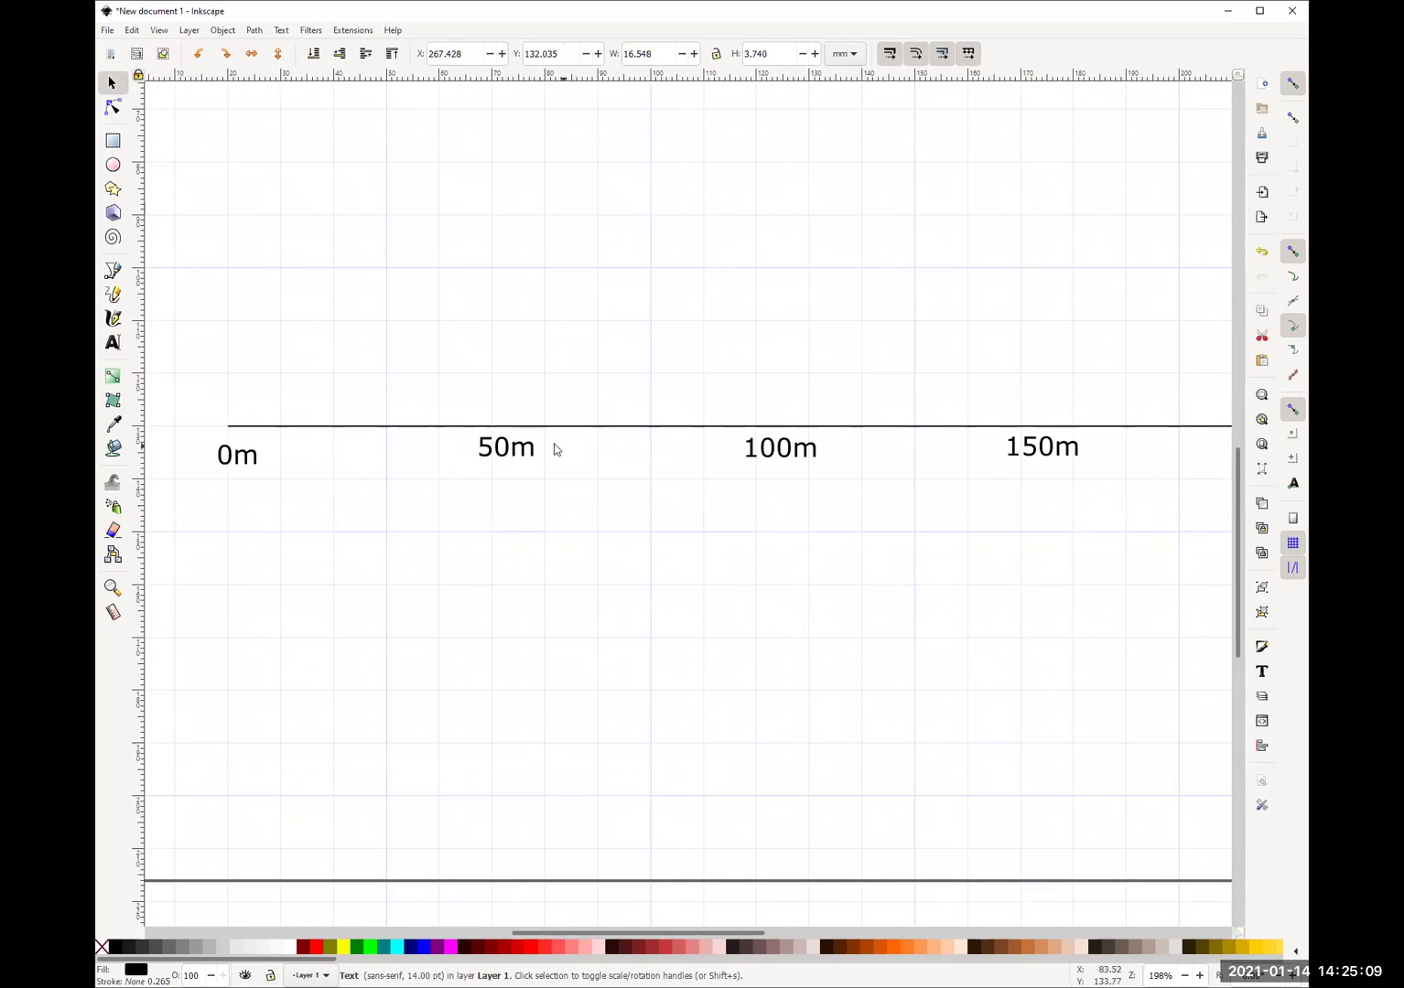
left_click_drag(774, 462, 762, 471)
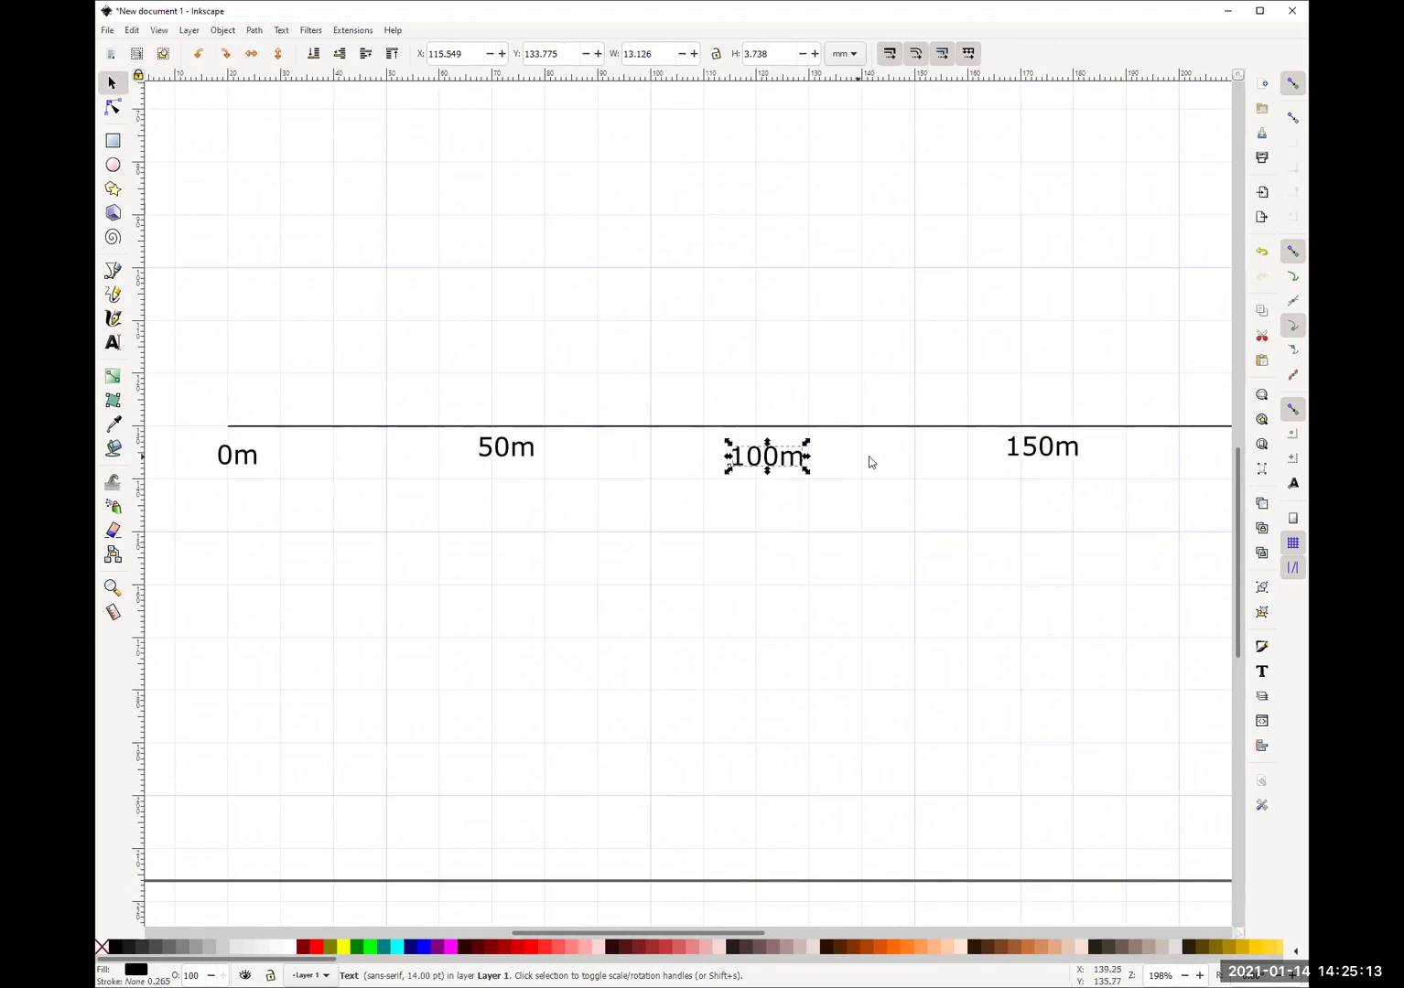
left_click_drag(1019, 454, 1024, 464)
left_click_drag(1146, 483, 598, 506)
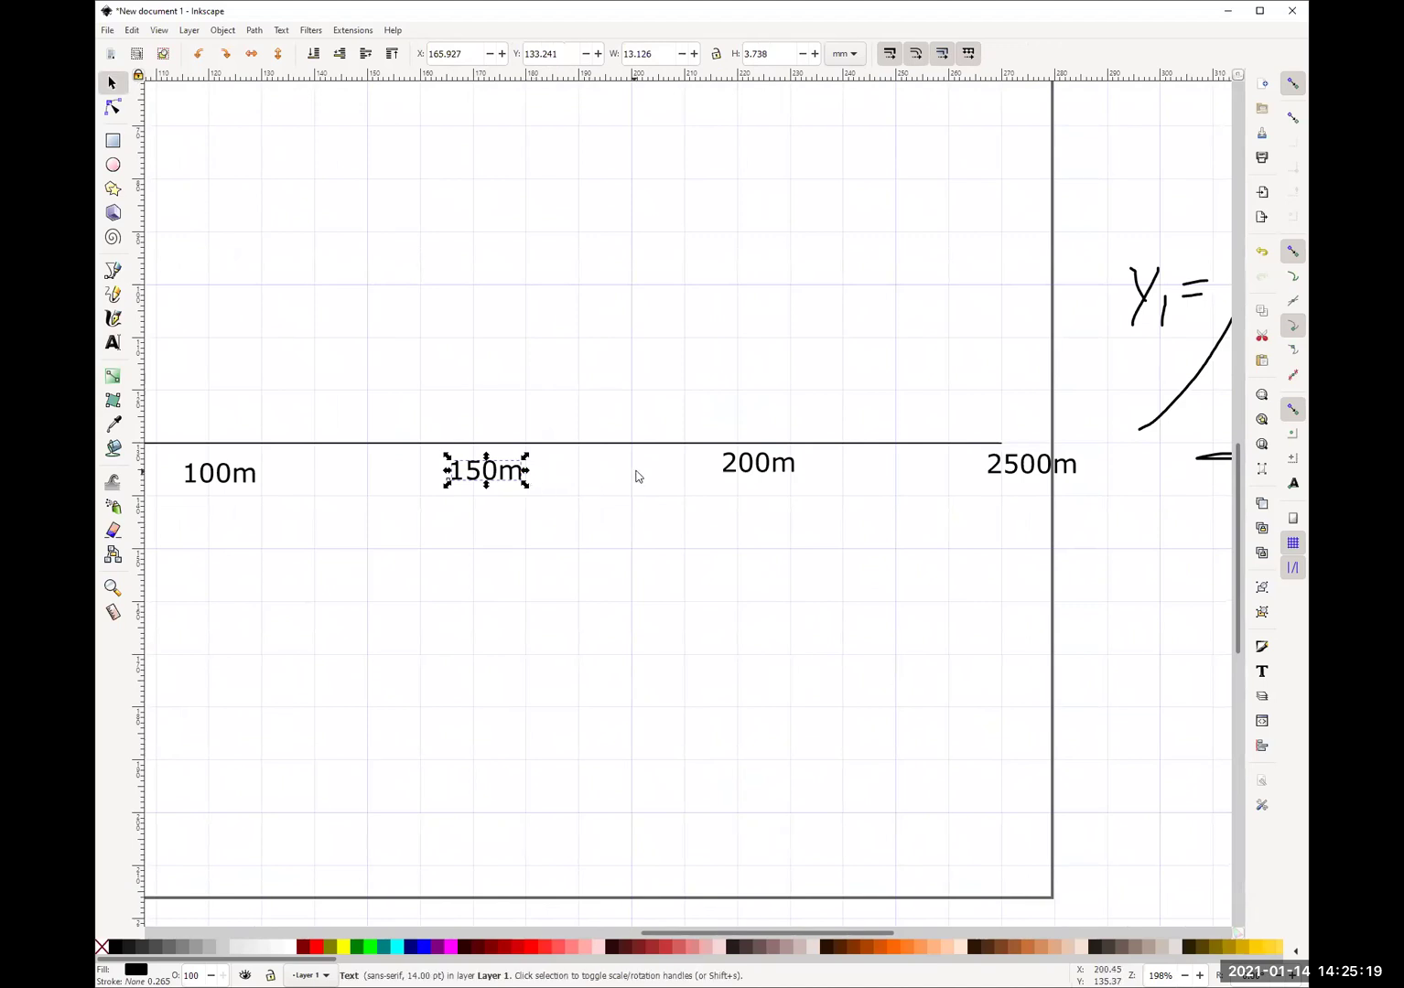
left_click_drag(765, 475, 762, 483)
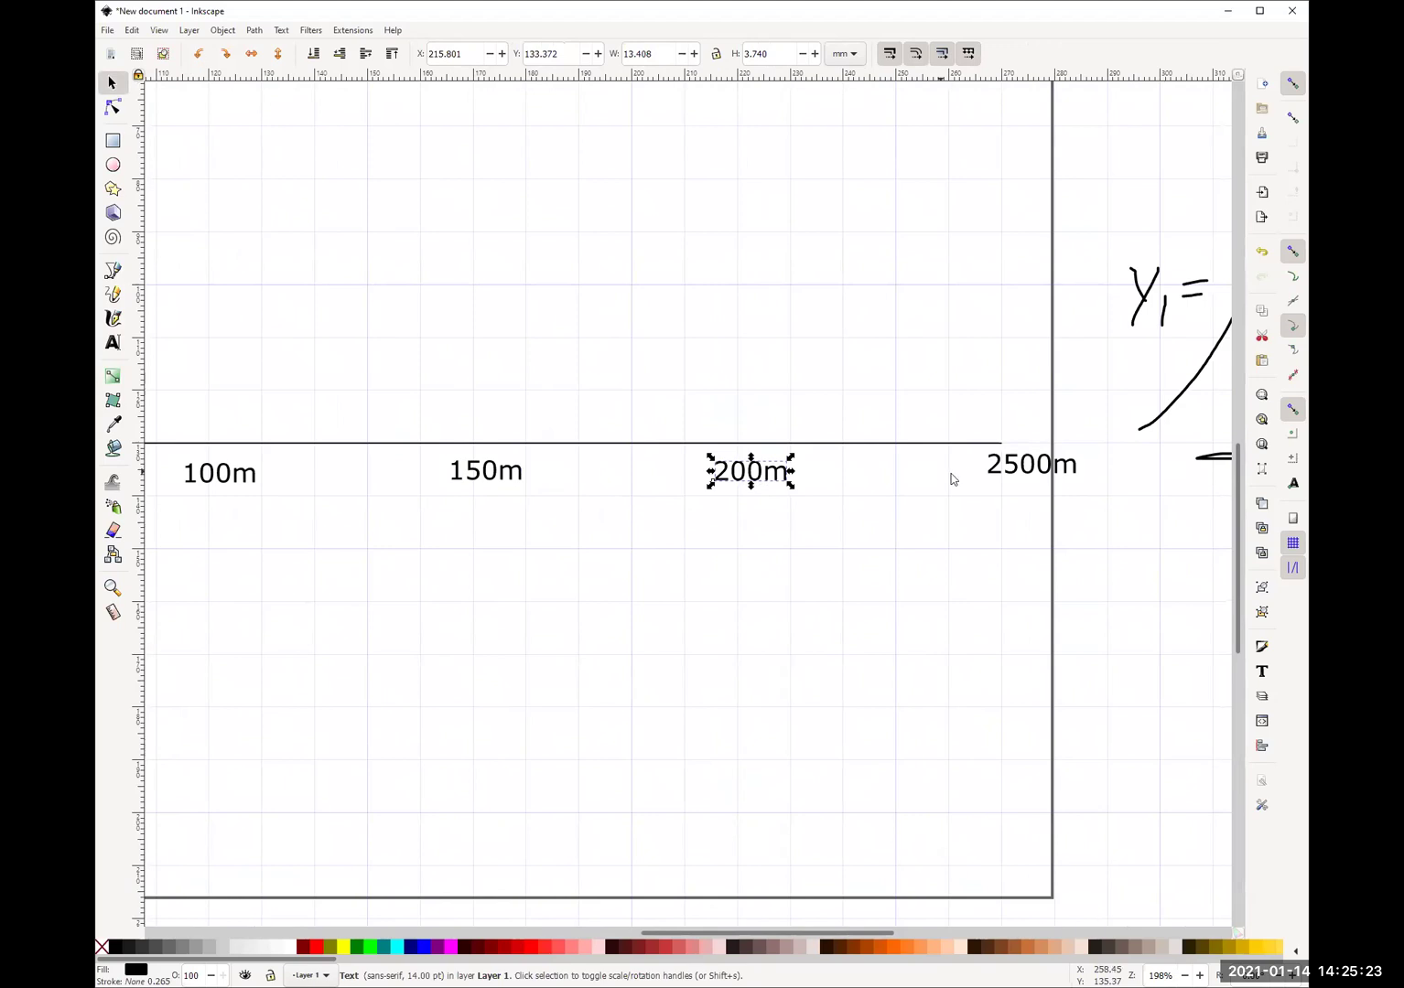
left_click_drag(1034, 467, 1023, 474)
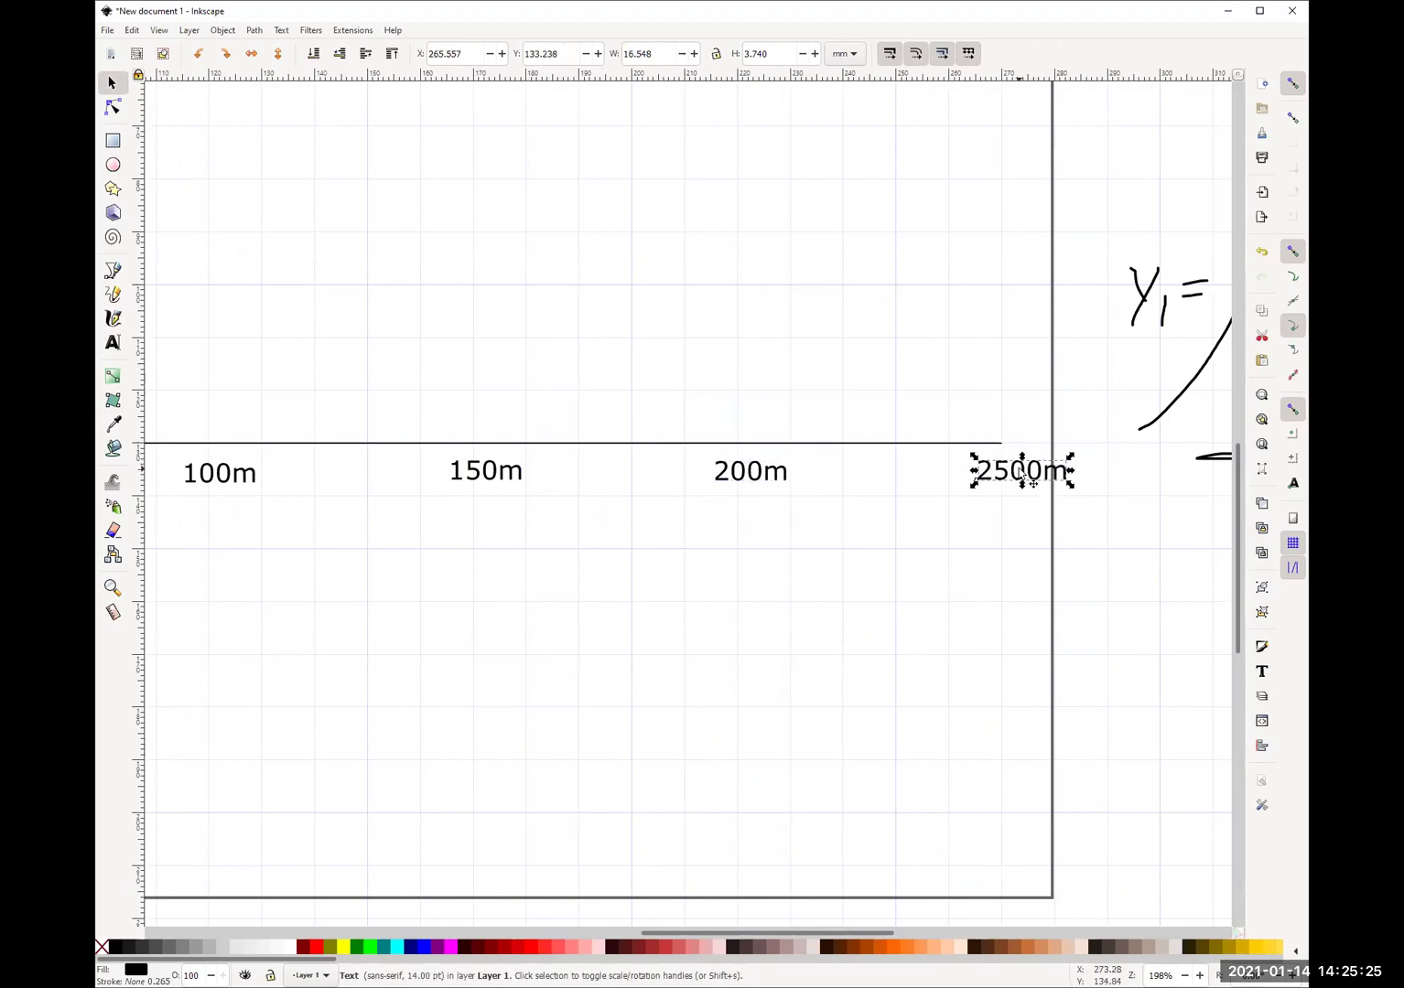
Draw an 80 mm vertical axis line upward from the baseline's 0m end with the Pen tool.
scroll(689, 469, "down", 2)
left_click_drag(523, 357, 738, 377)
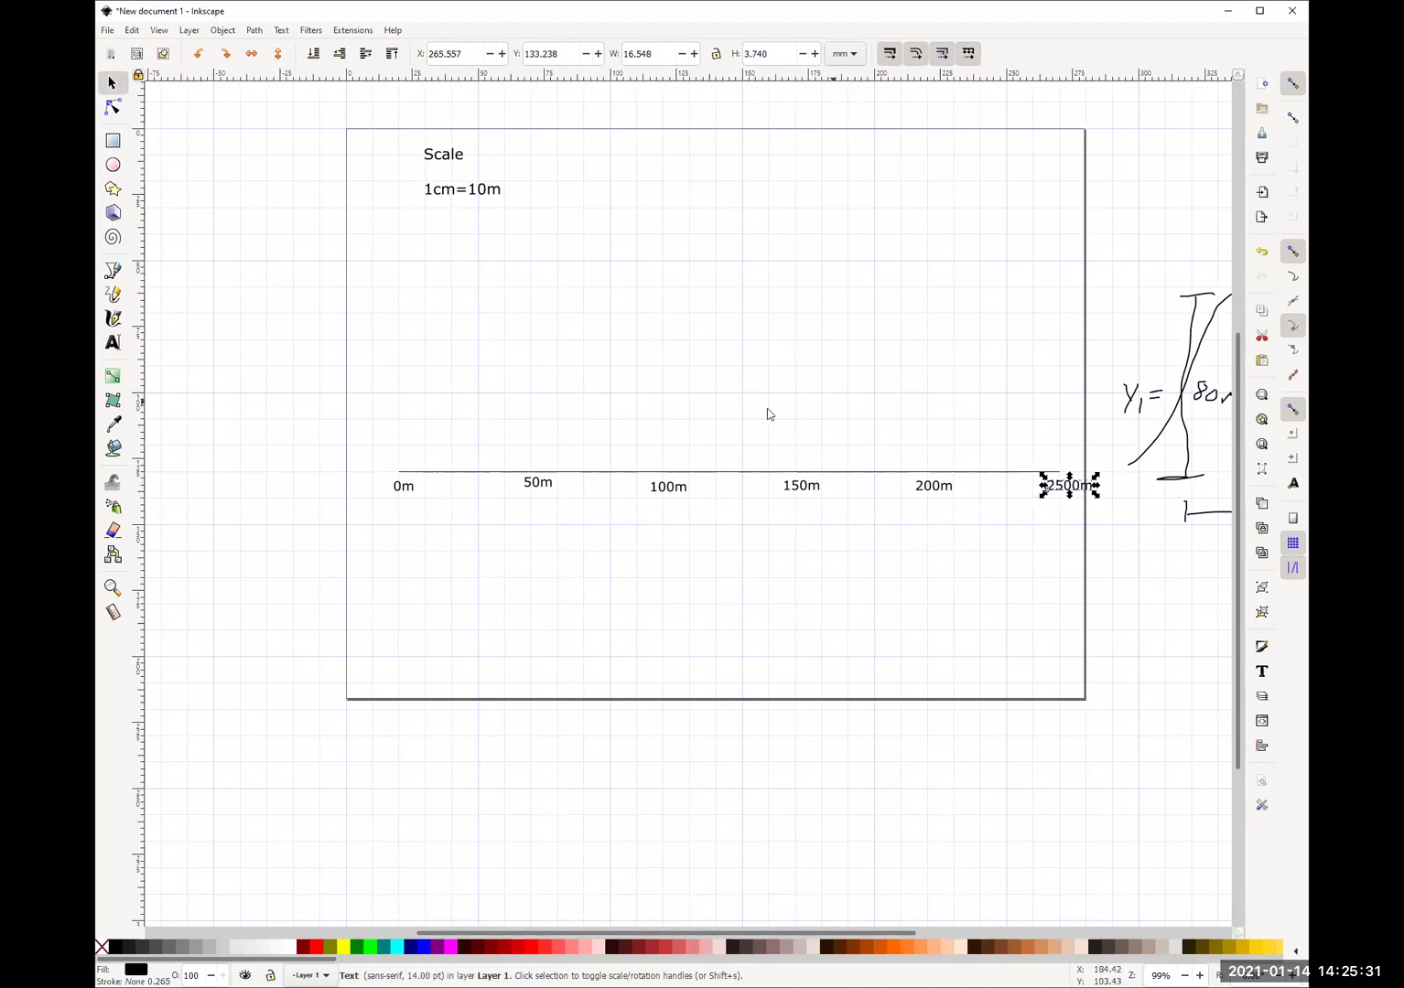
scroll(380, 451, "up", 1)
scroll(405, 466, "up", 2)
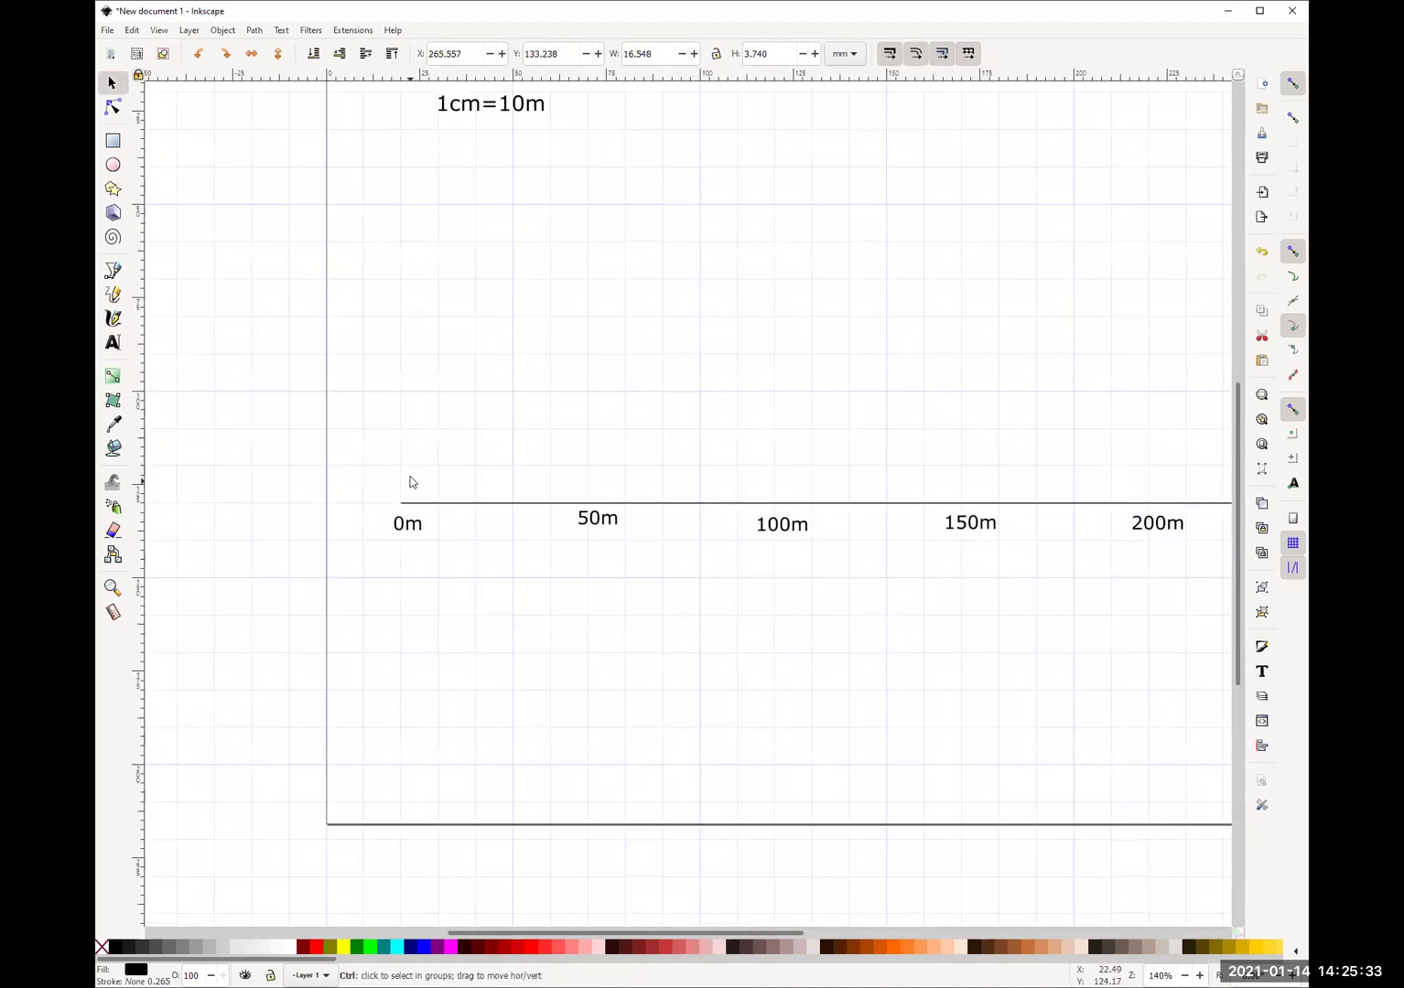
left_click_drag(418, 430, 595, 497)
scroll(595, 498, "down", 1)
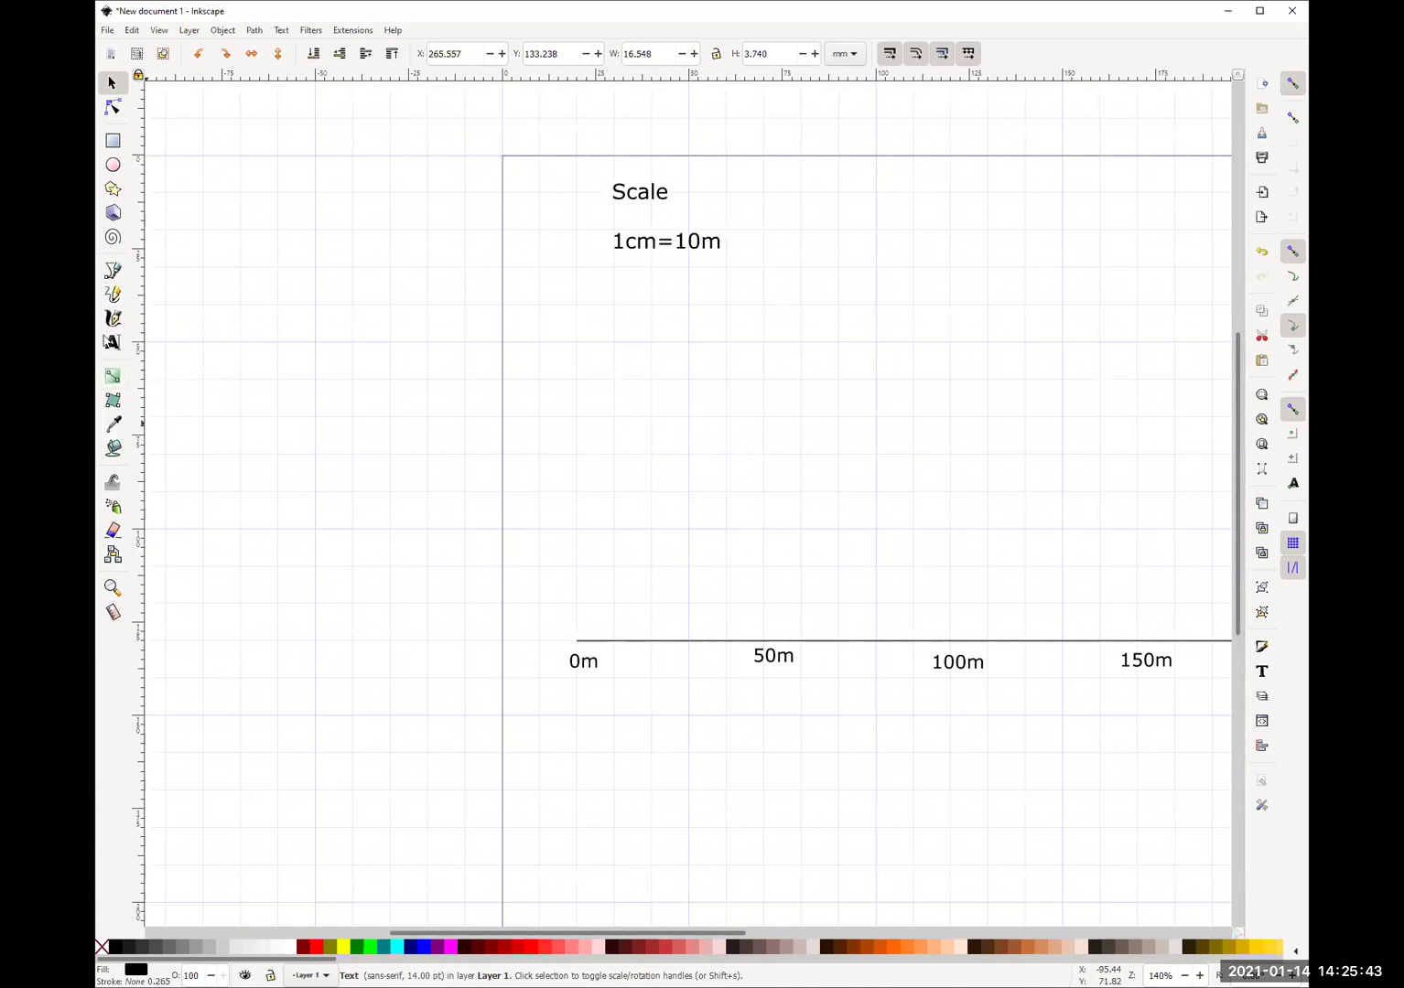
left_click(113, 271)
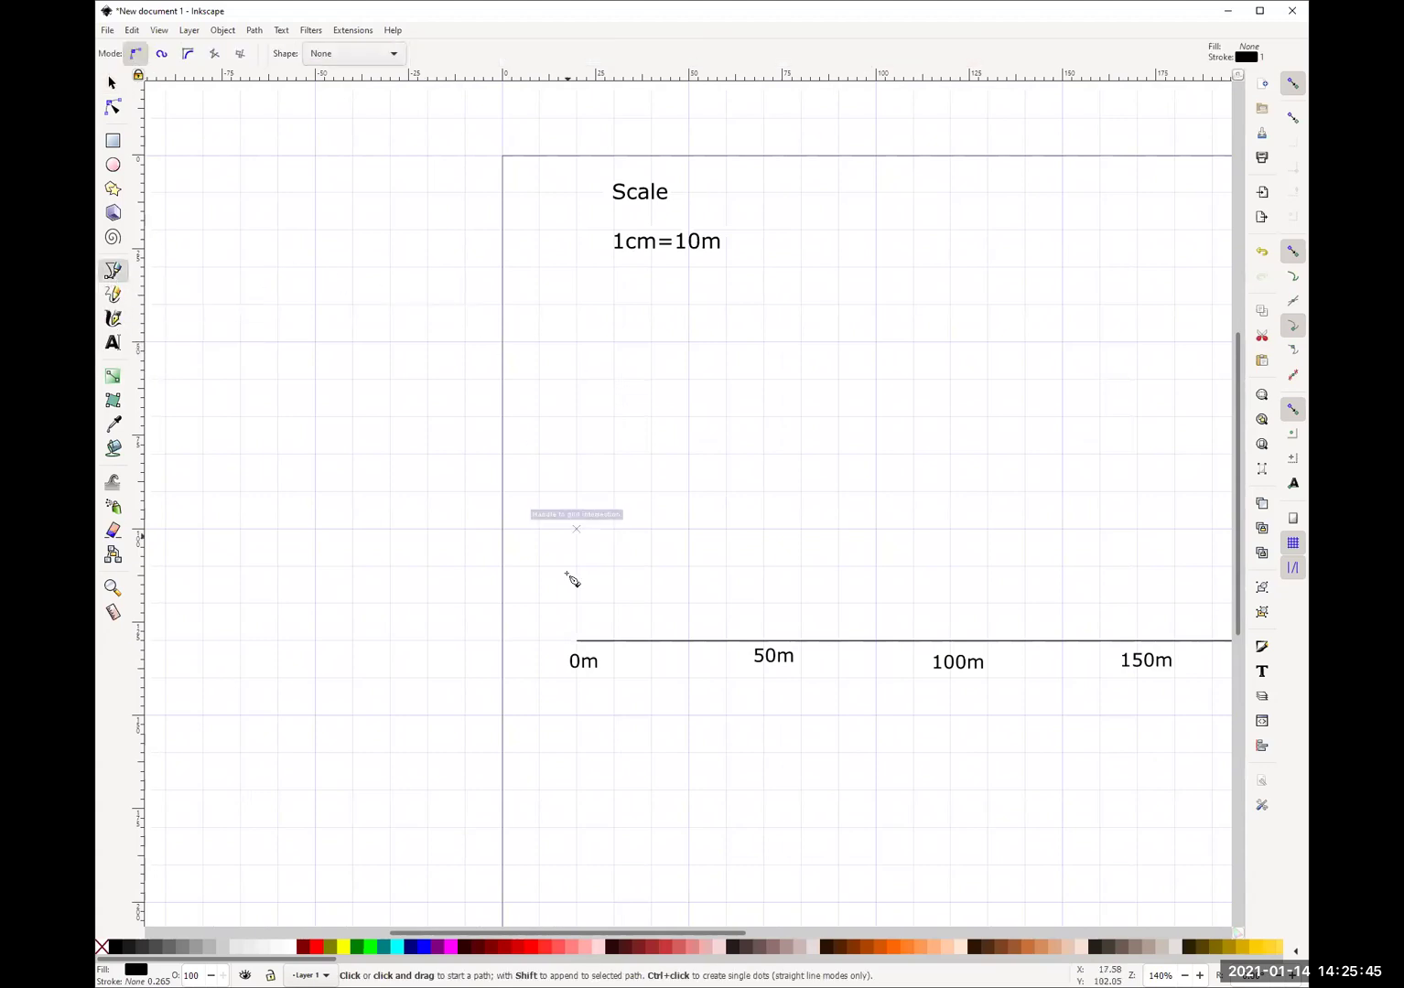
left_click(576, 641)
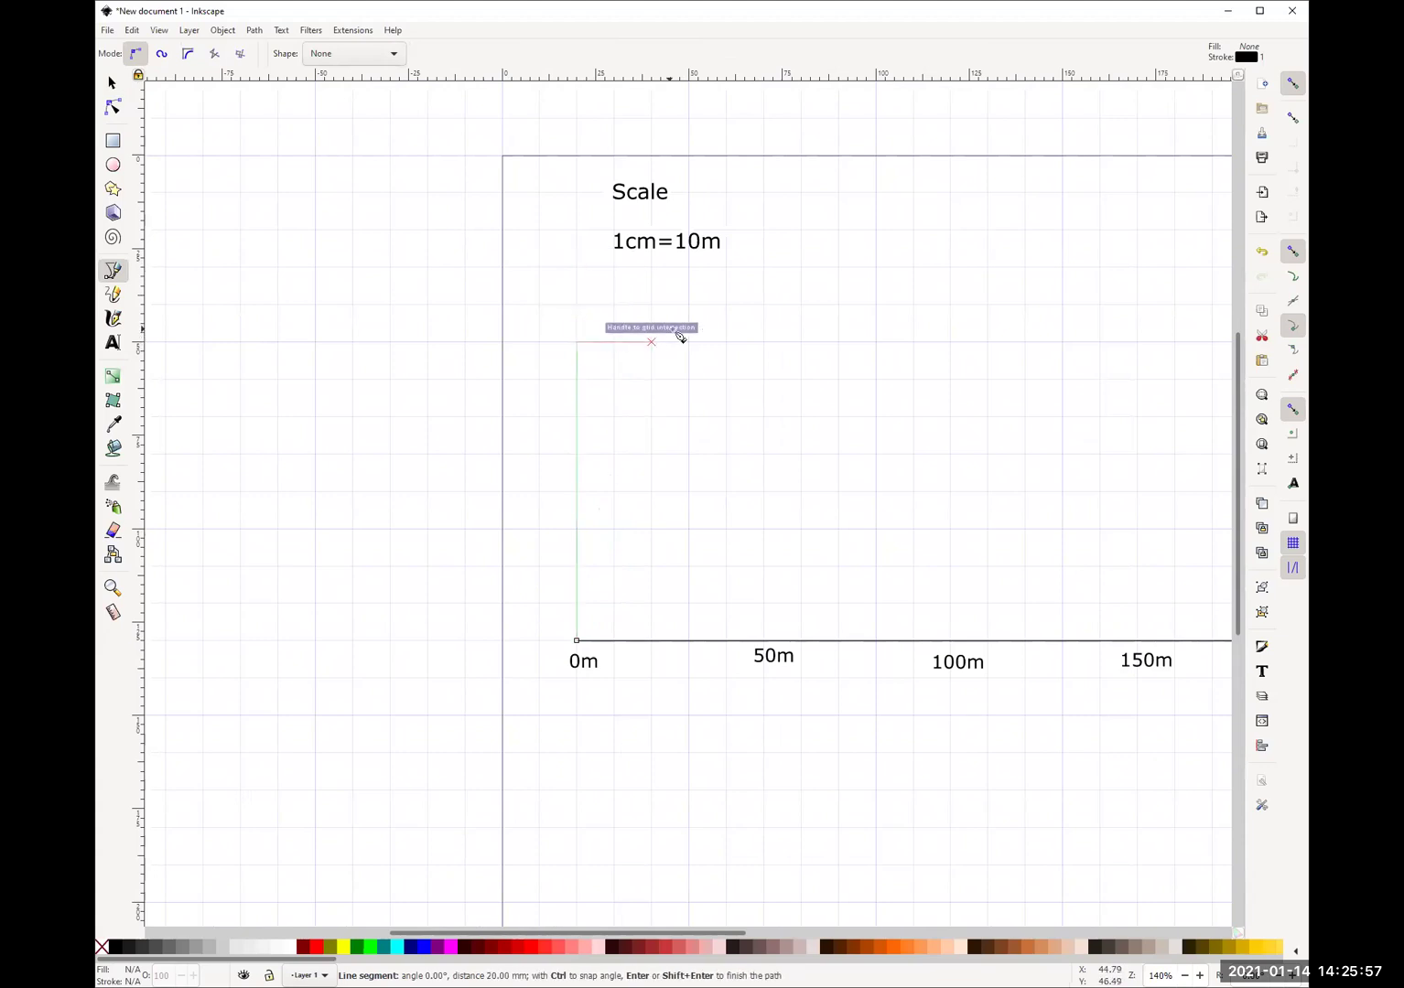
double_click(578, 344)
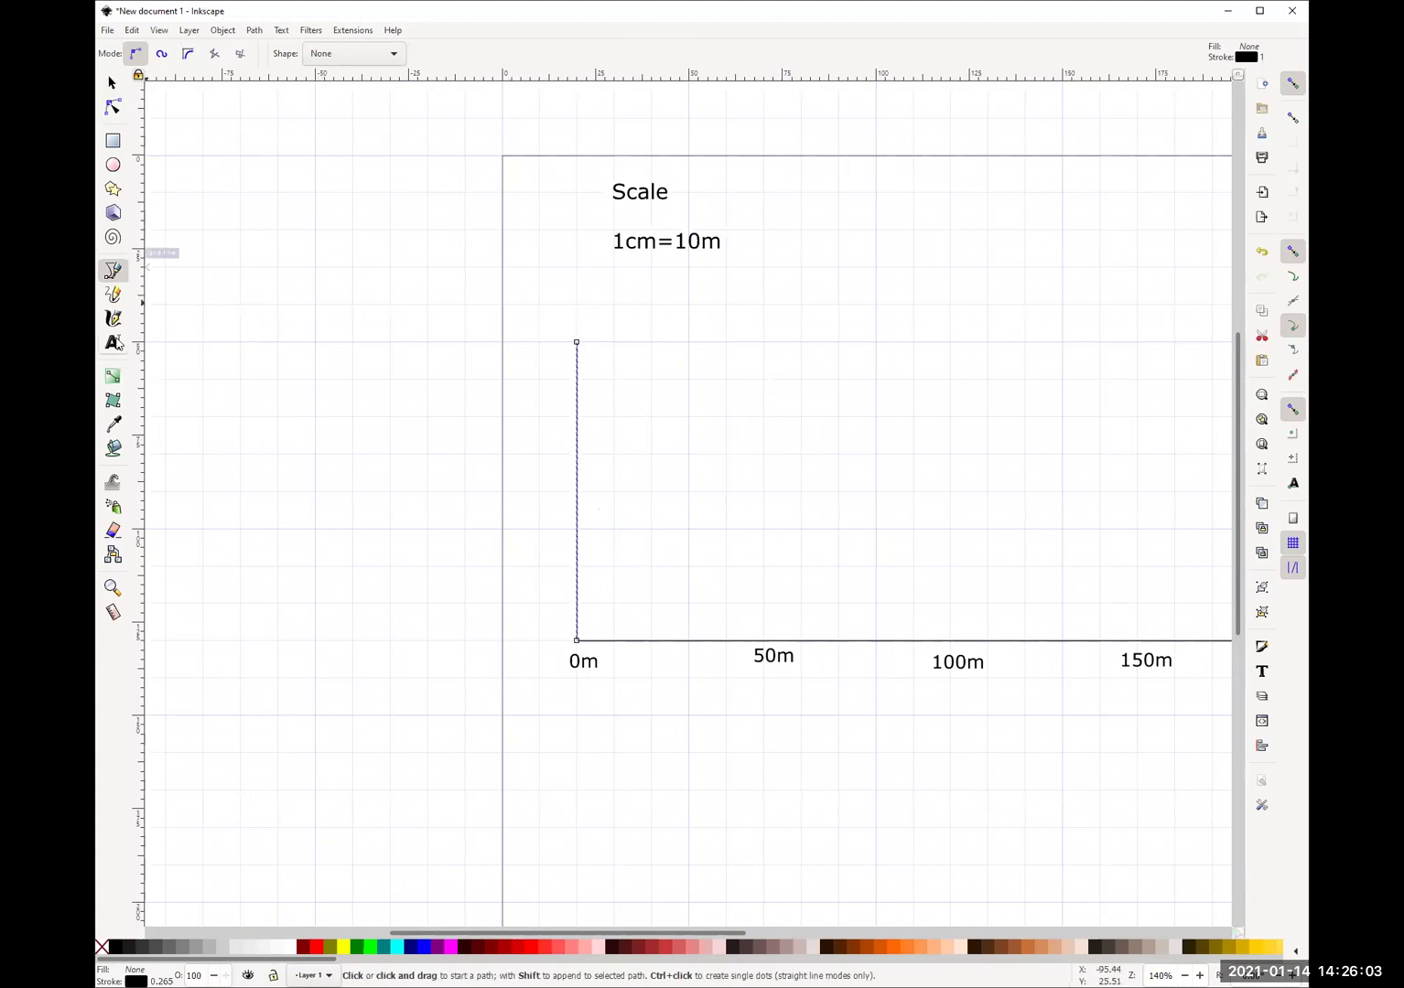
Copy the "50m" label and place two copies beside the vertical axis, at about X 8.6, Y 77.9 mm and X 7.6, Y 48.2 mm.
left_click(111, 83)
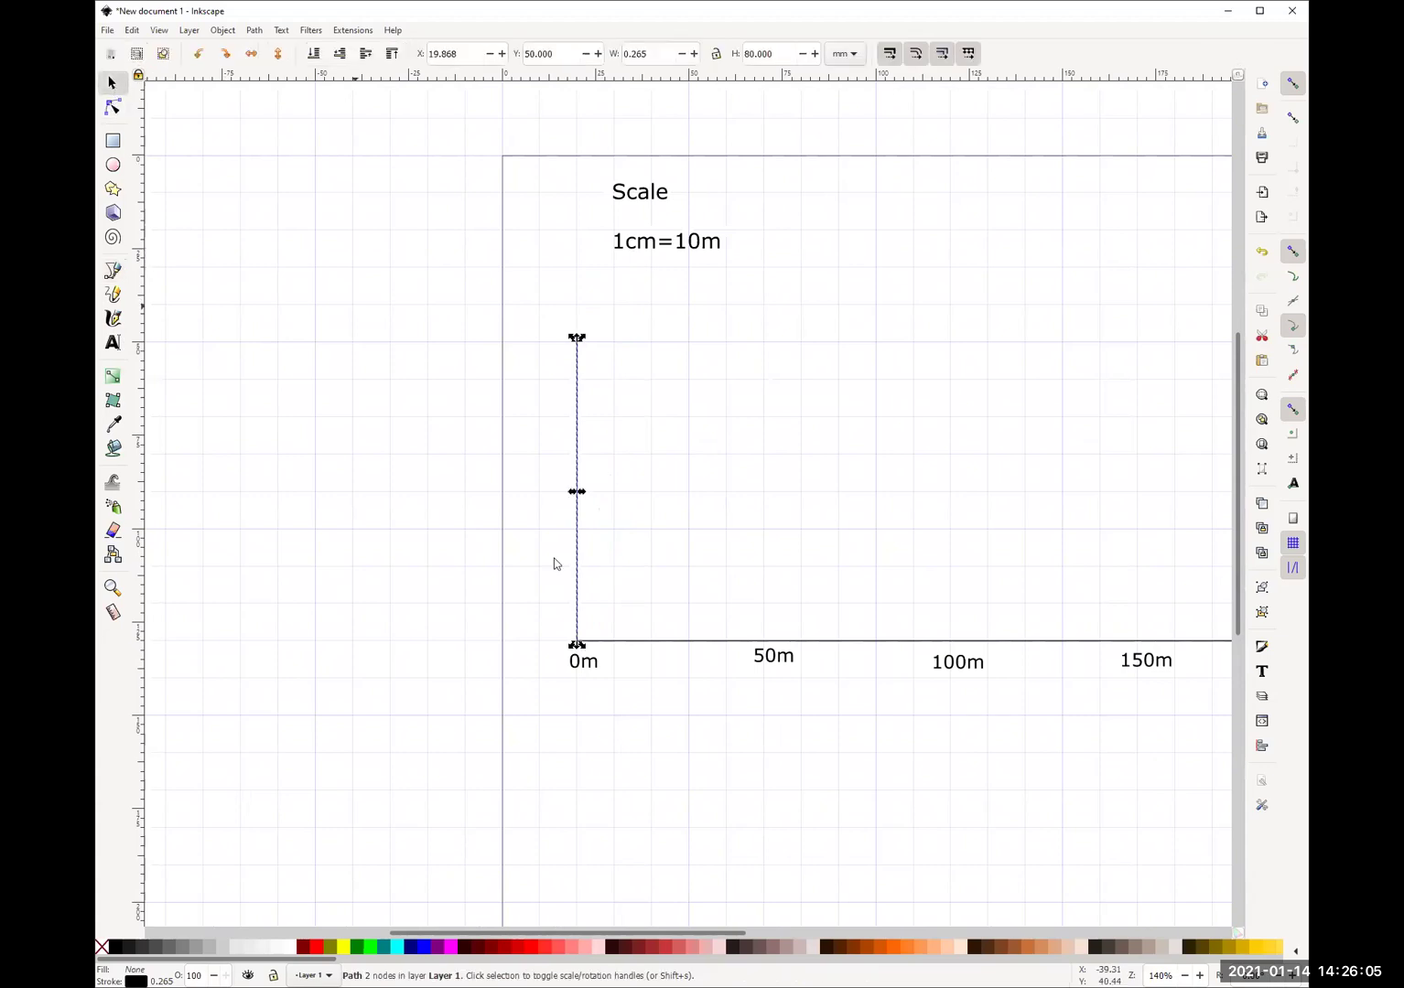
left_click(769, 657)
key("ctrl+c")
left_click(717, 478)
key("ctrl+v")
left_click_drag(773, 478, 554, 460)
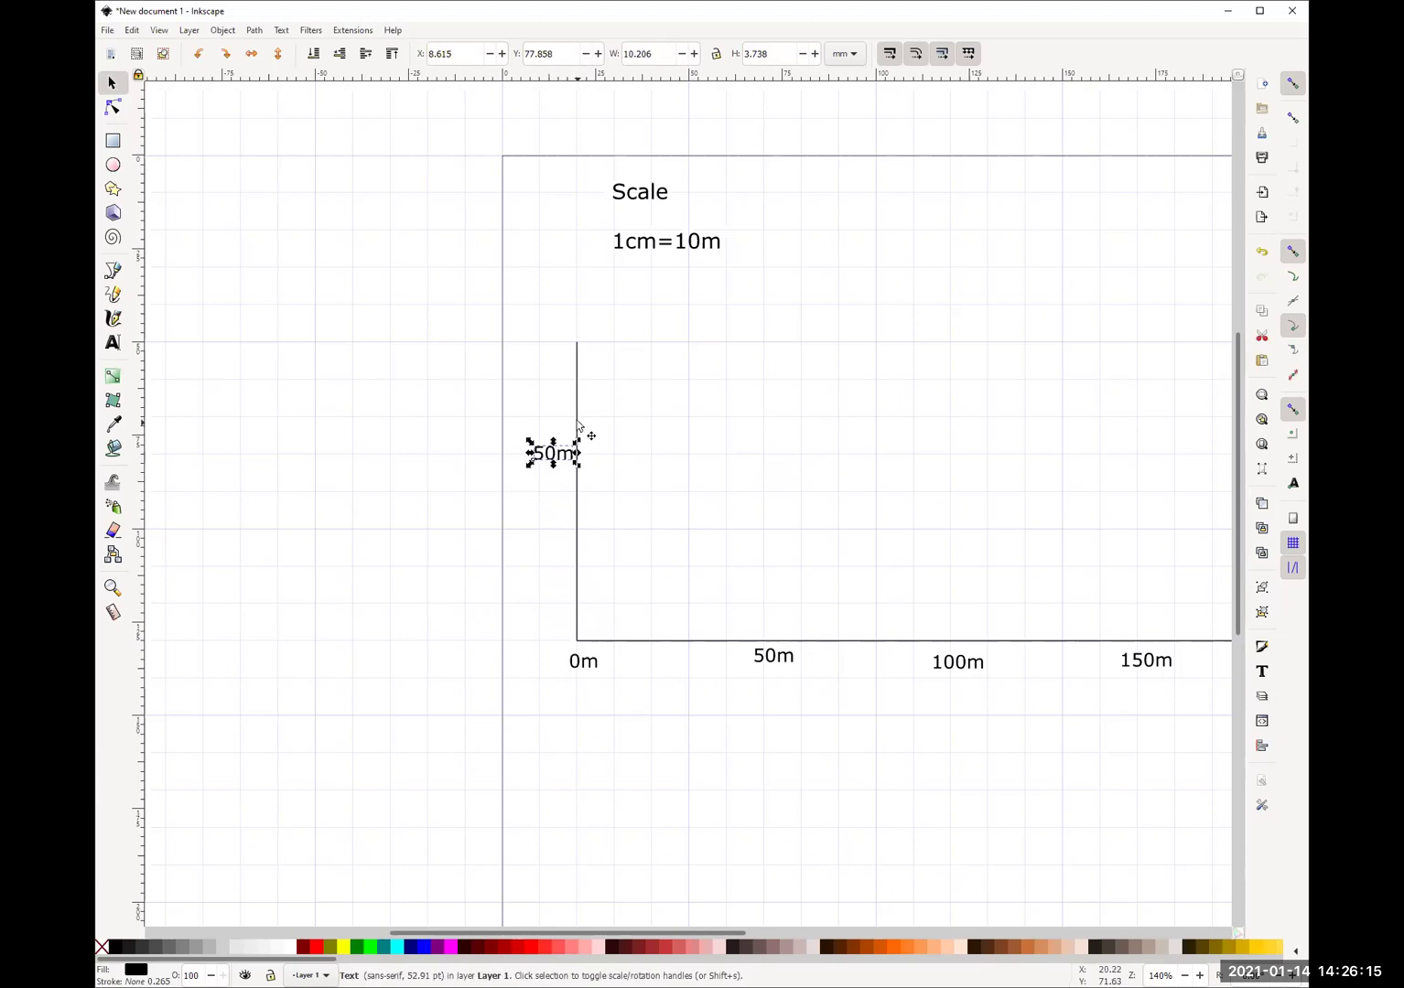
key("ctrl+v")
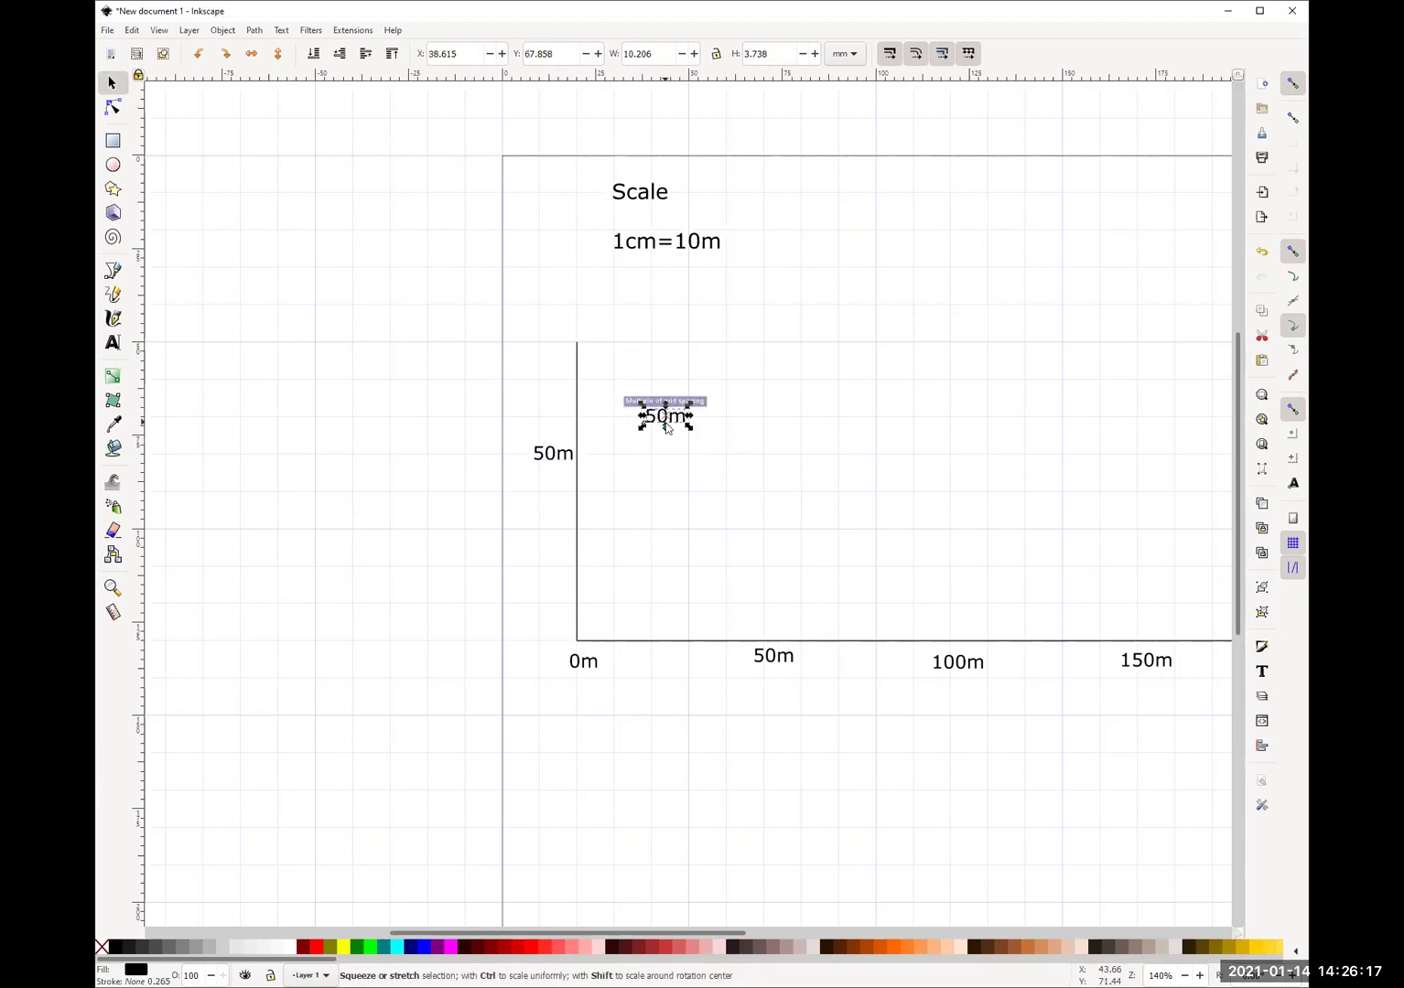
left_click_drag(668, 426, 550, 353)
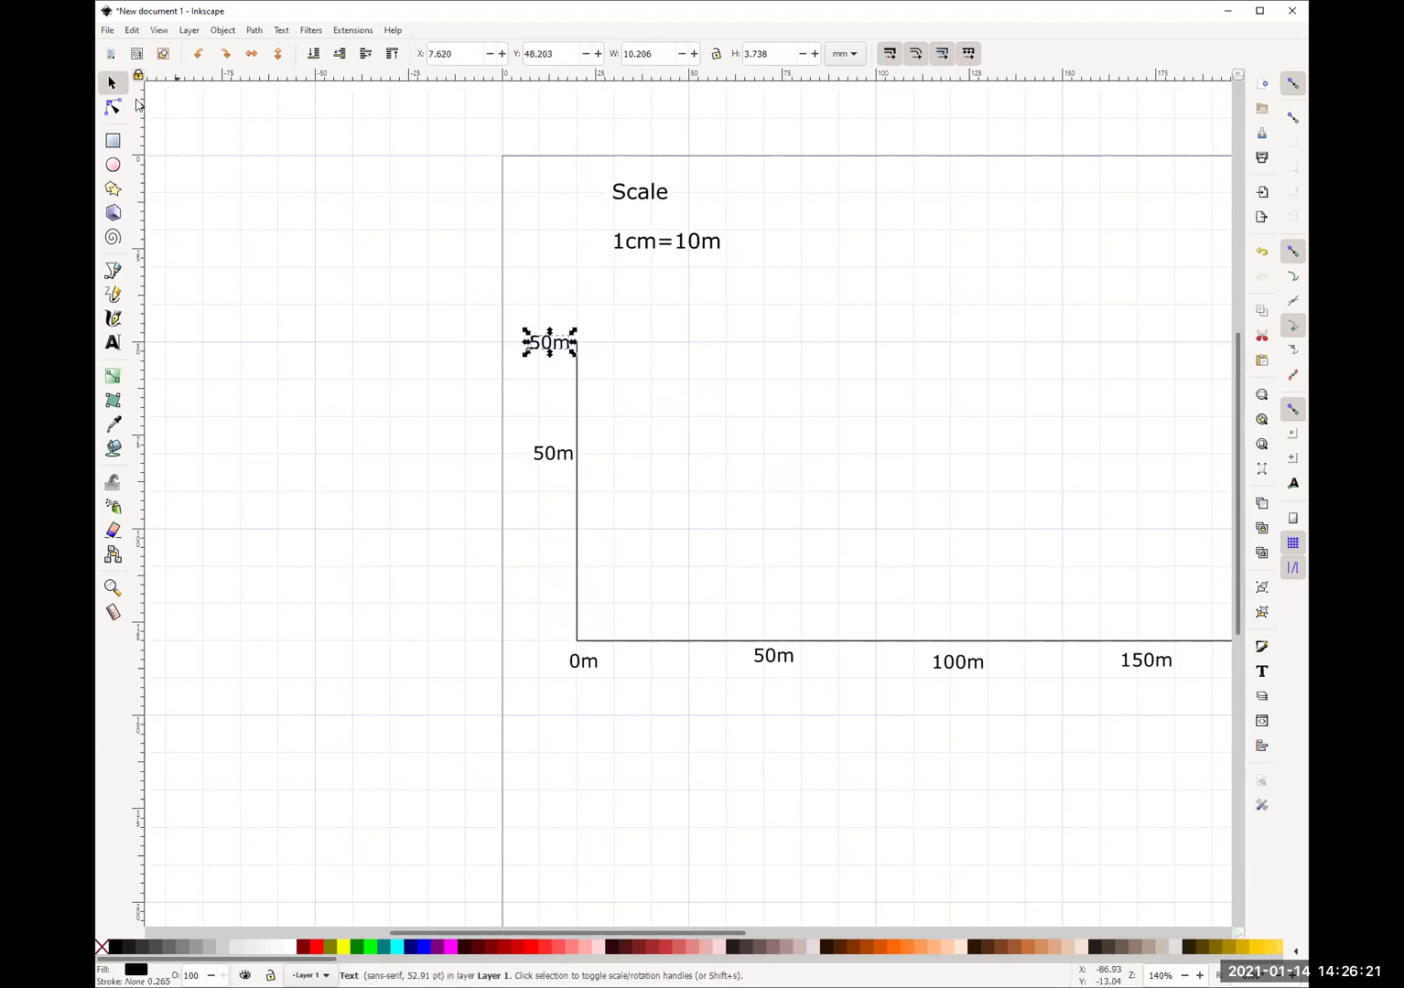
Change the label beside the vertical axis's upper end to "80m".
left_click(113, 344)
left_click(539, 340)
key("BackSpace")
type("8")
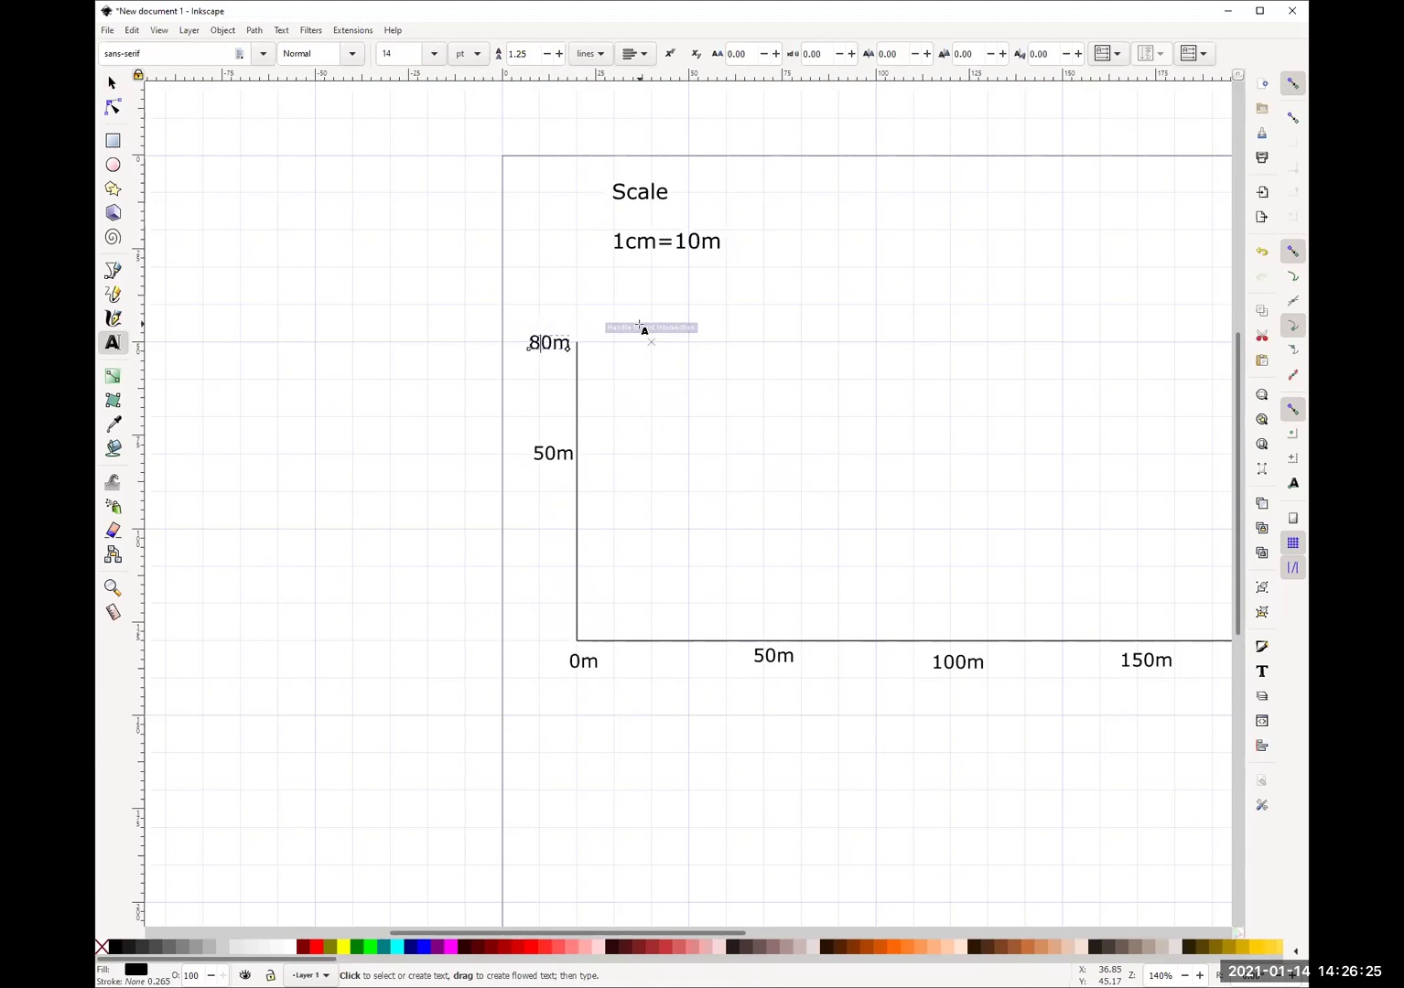
Align the vertical axis's "50m" label under the "80m" label, at about X 7.3 mm, Y 78.0 mm.
left_click(111, 82)
left_click(553, 455)
left_click_drag(553, 456, 547, 460)
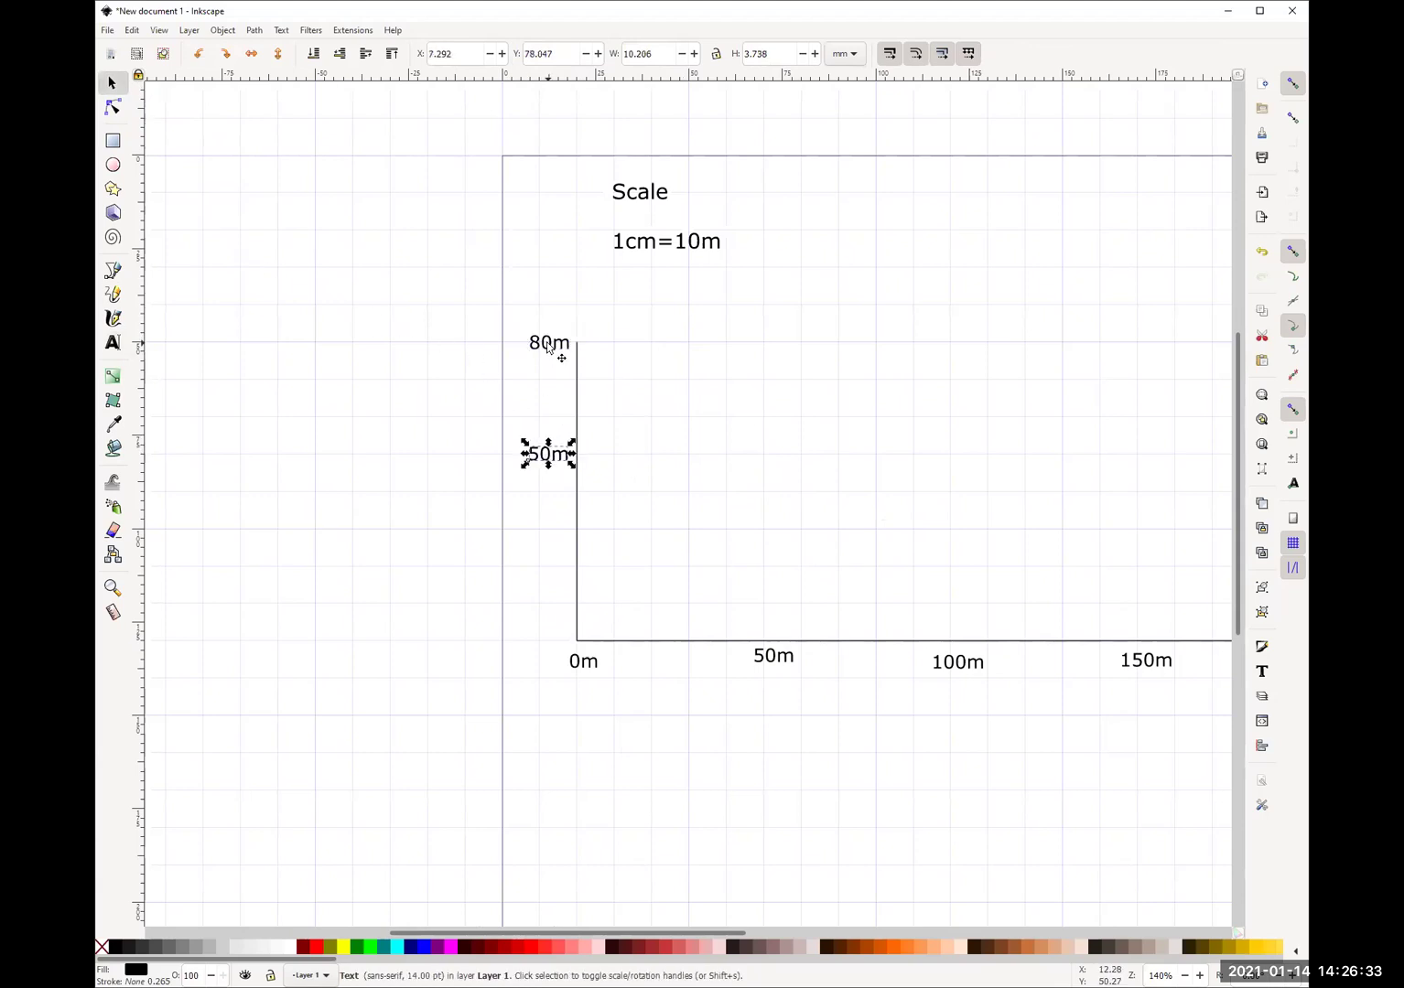
left_click(549, 352)
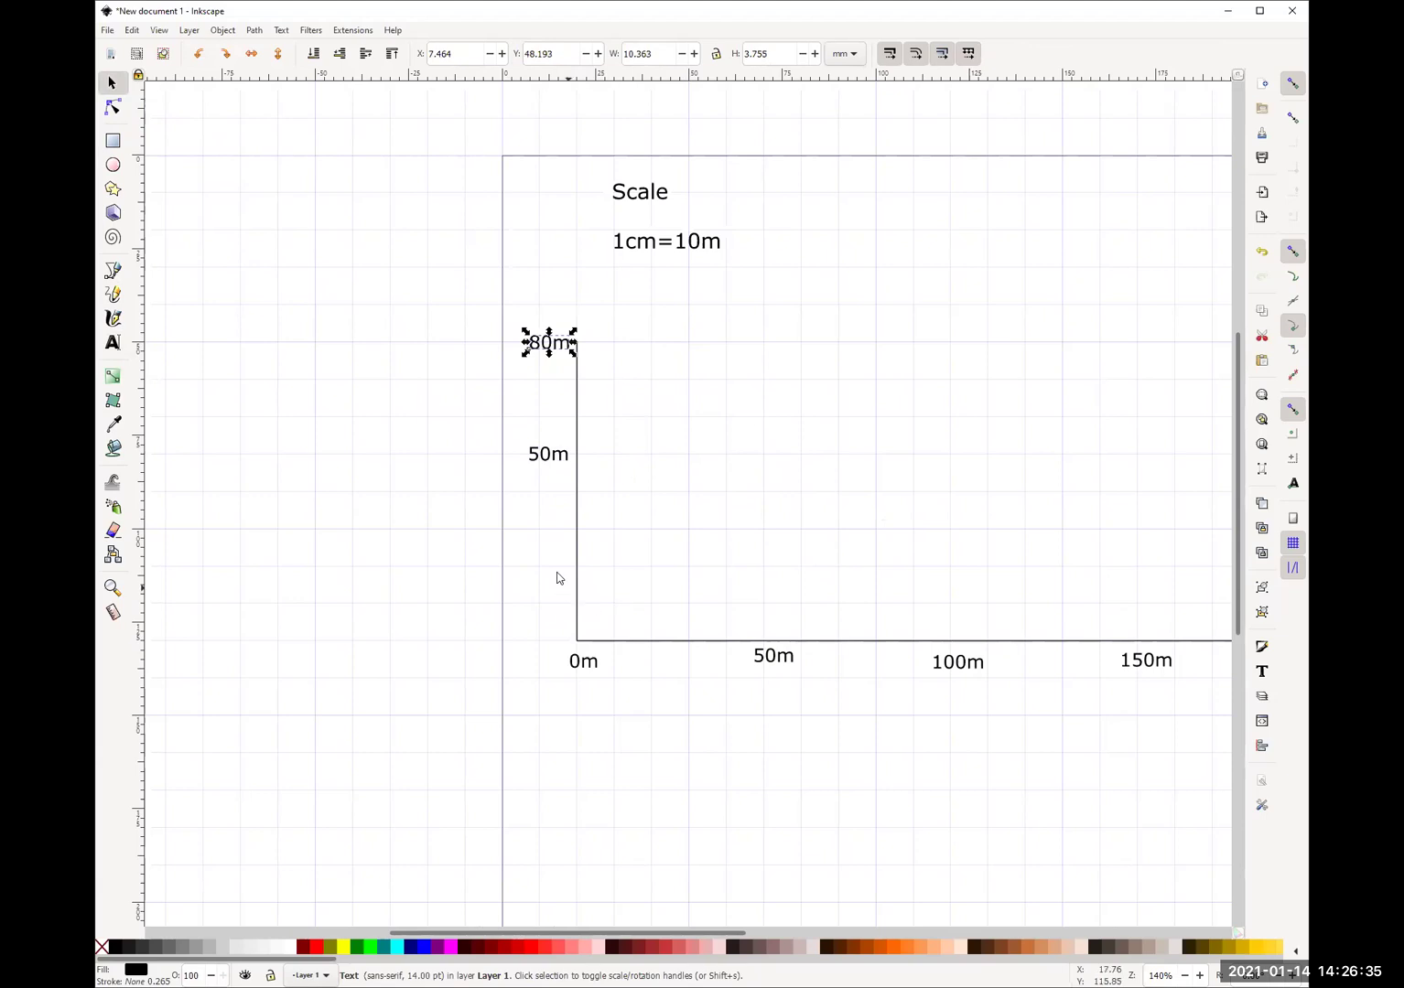
Correct the "2500m" label at the baseline's far end to "250m".
left_click_drag(865, 560, 407, 469)
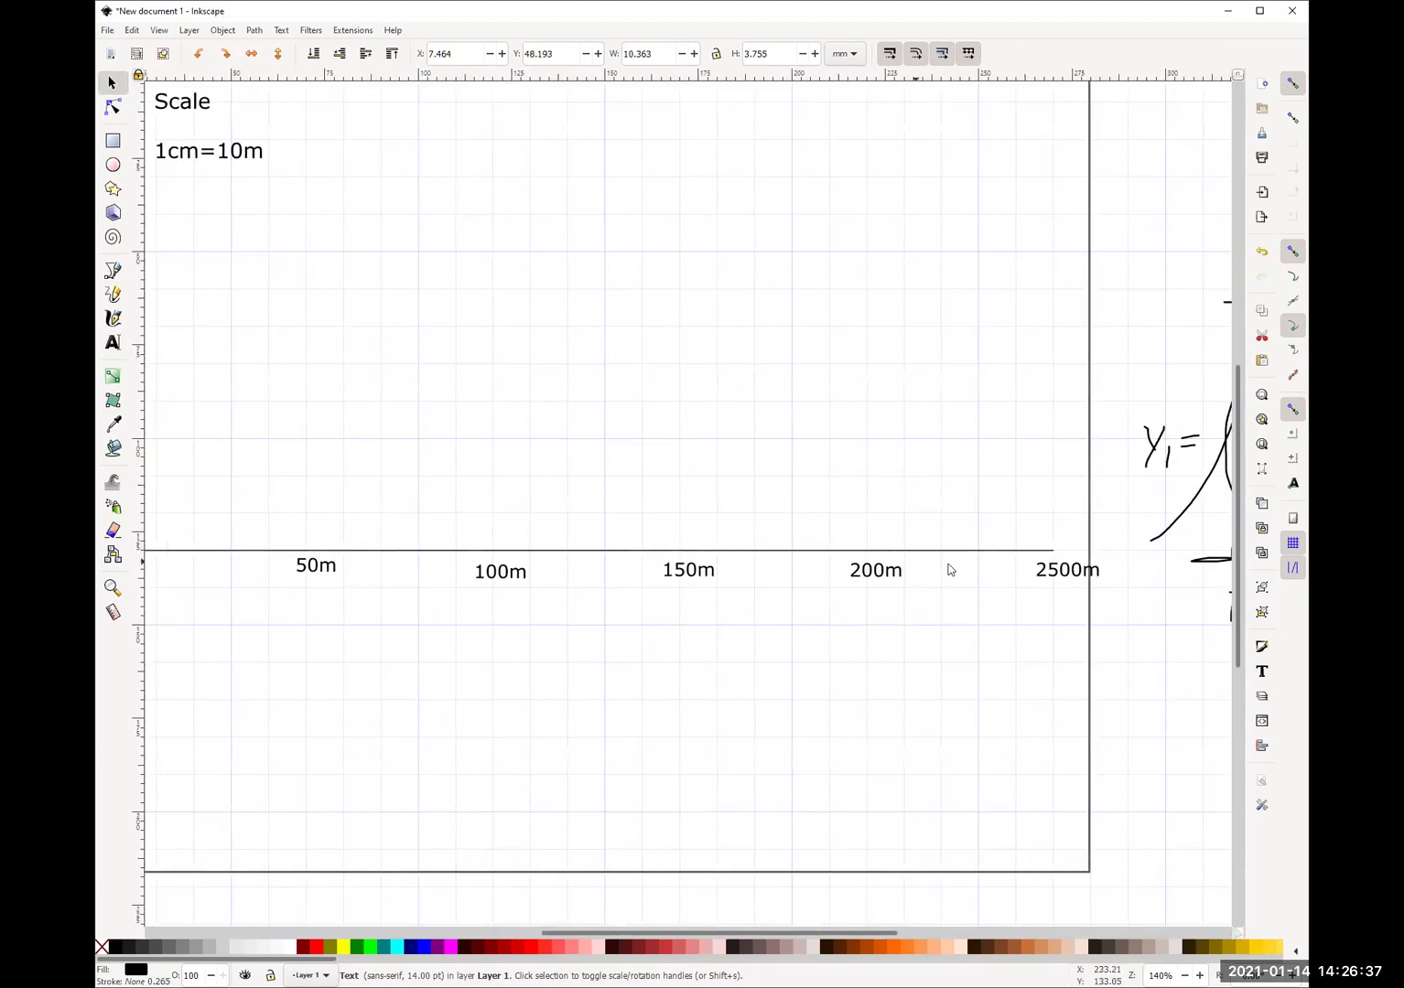
left_click(1058, 574)
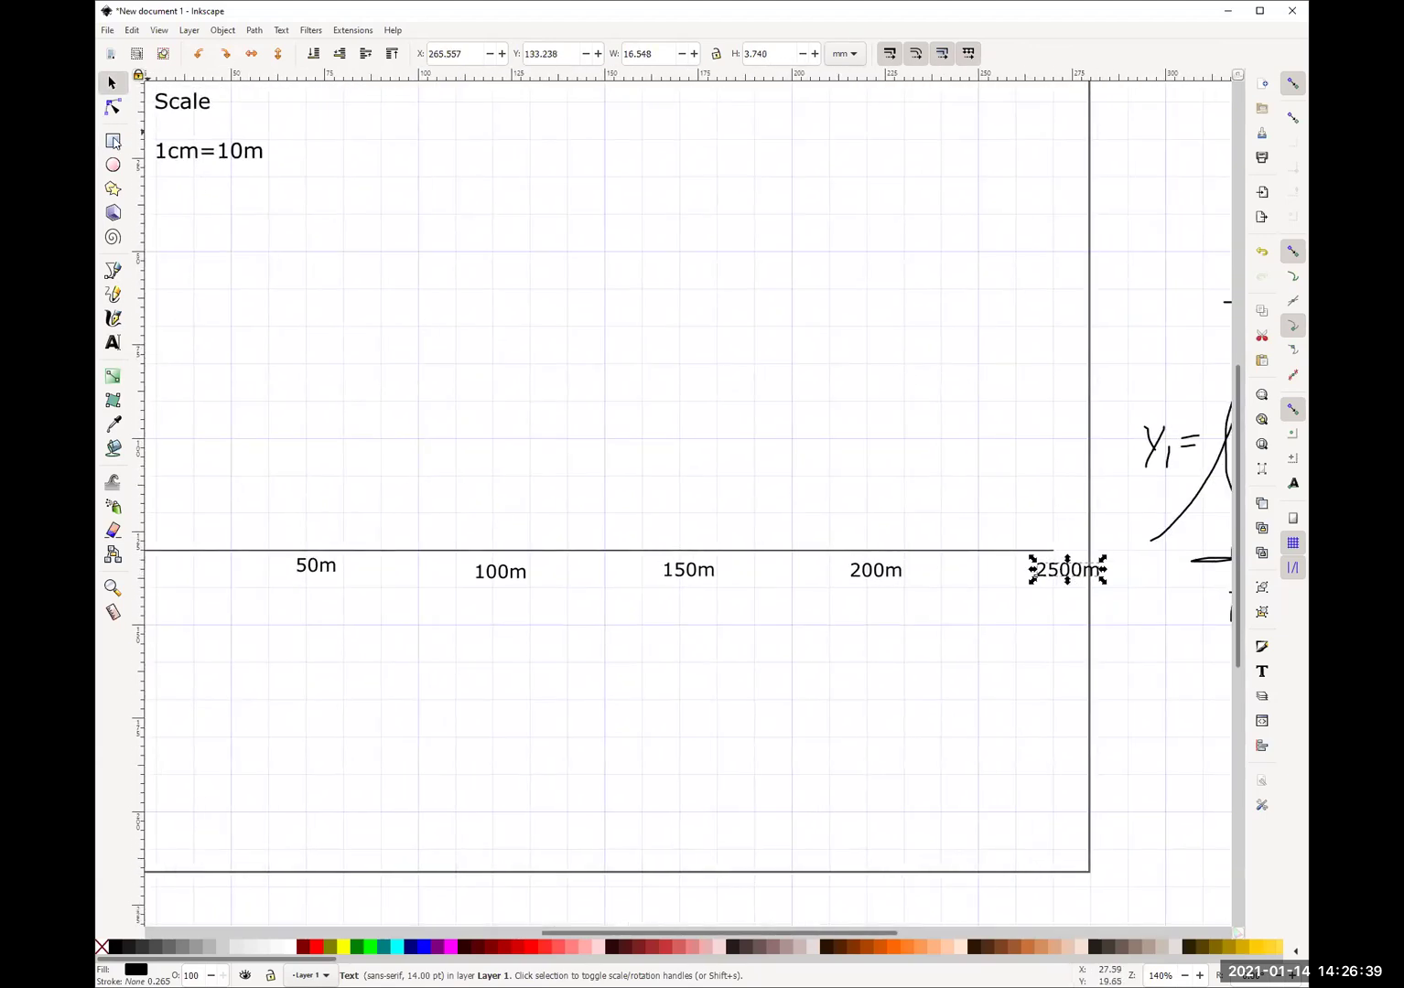
left_click(112, 342)
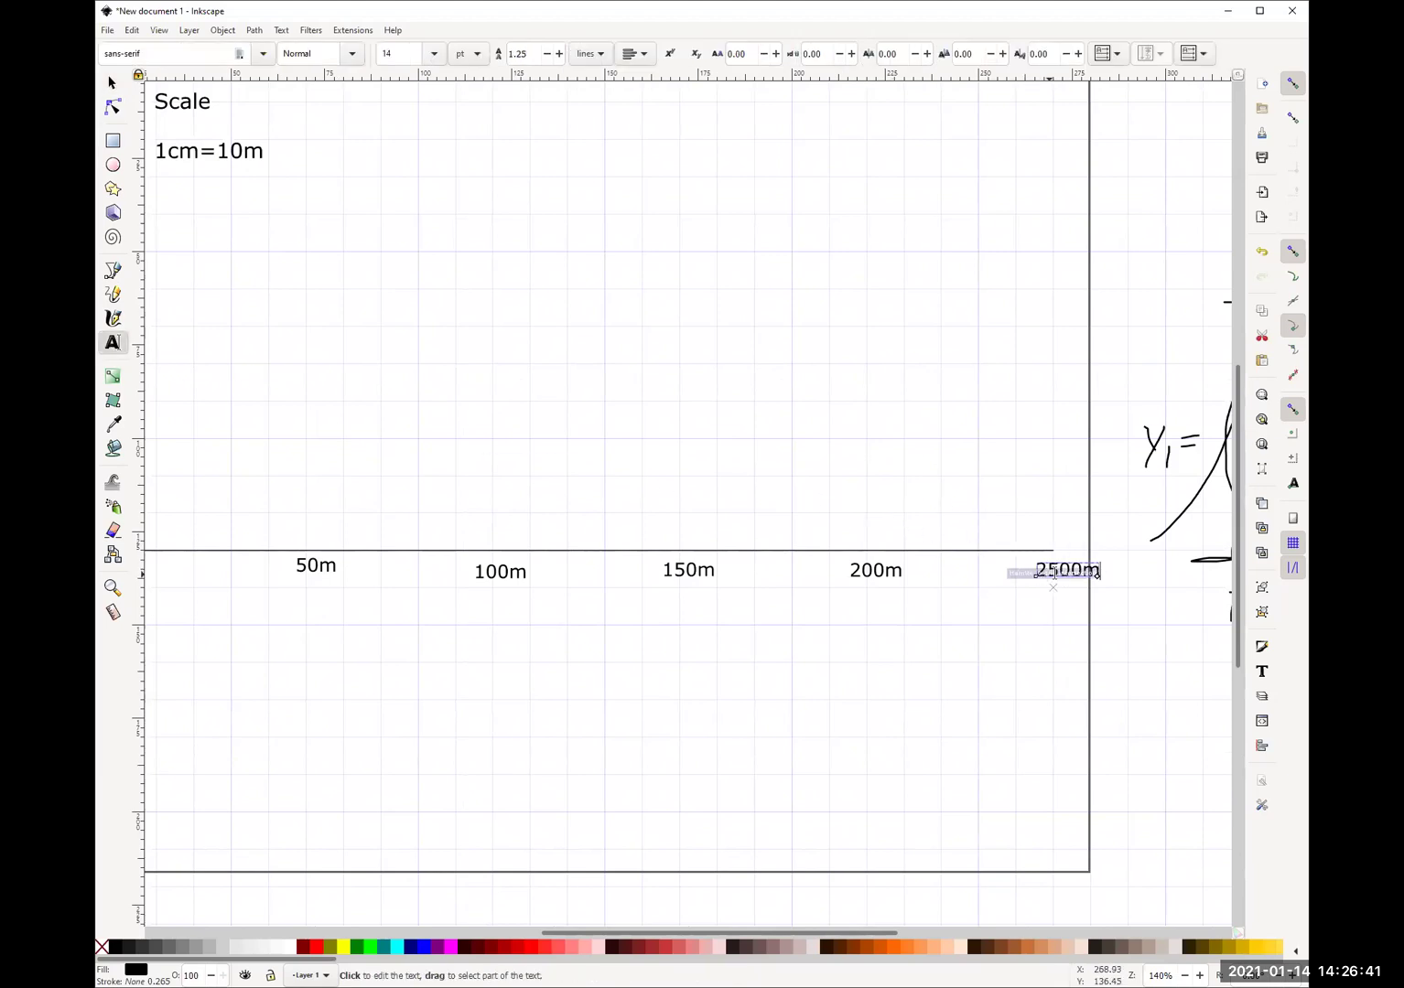
key("BackSpace")
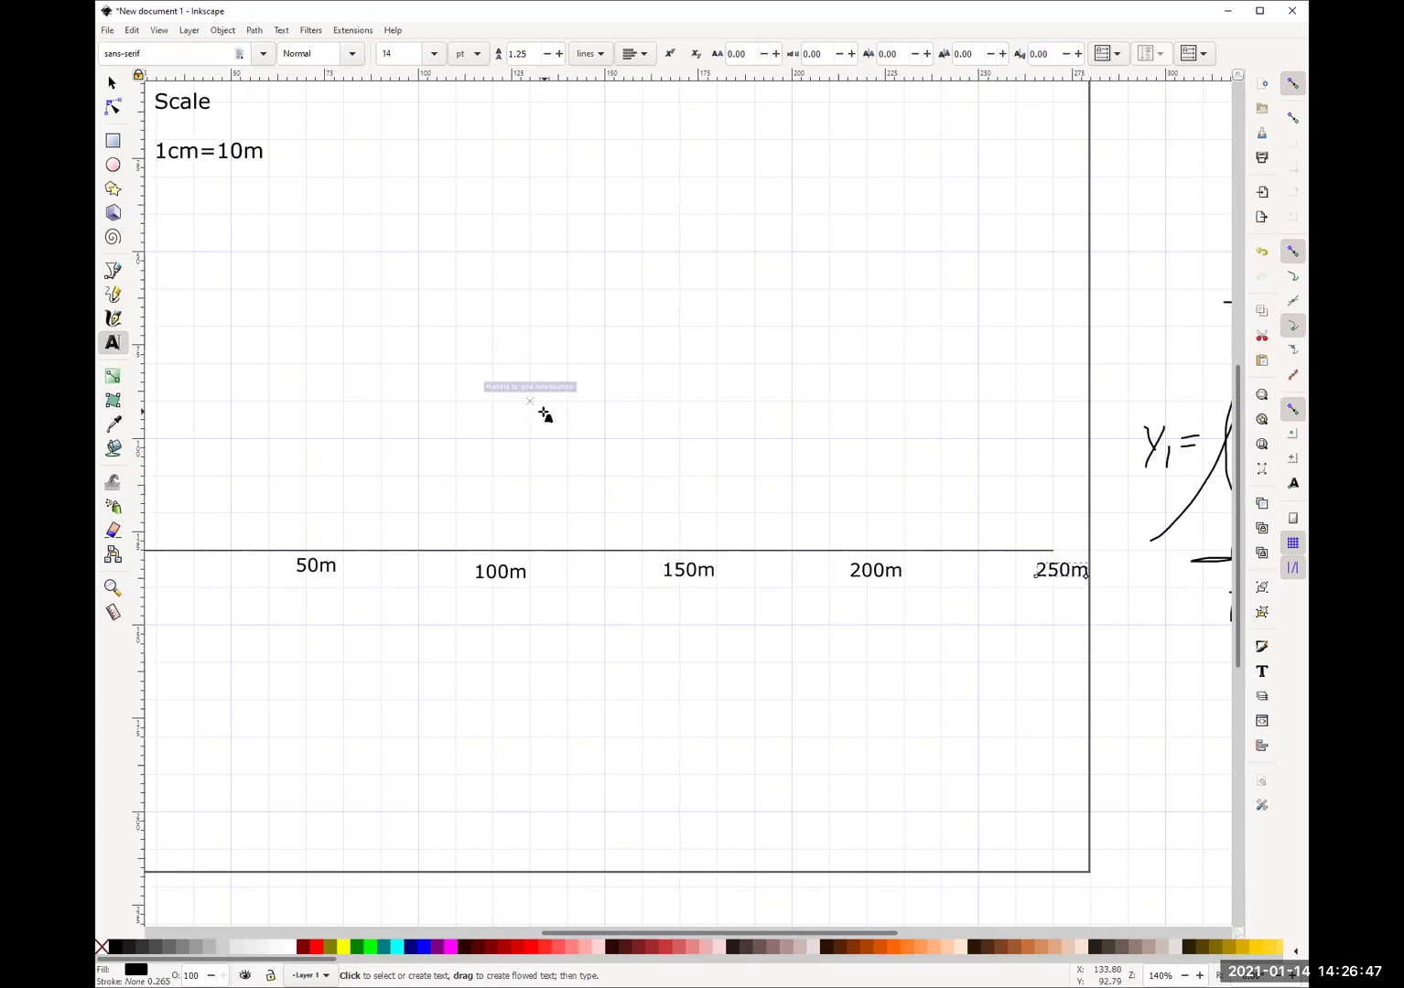
Start a straight-segment Bezier path at the axes' origin, with nodes at (40m, 80m) and (80m, 0m).
scroll(664, 430, "left", 6)
scroll(663, 430, "up", 3)
scroll(777, 468, "down", 1)
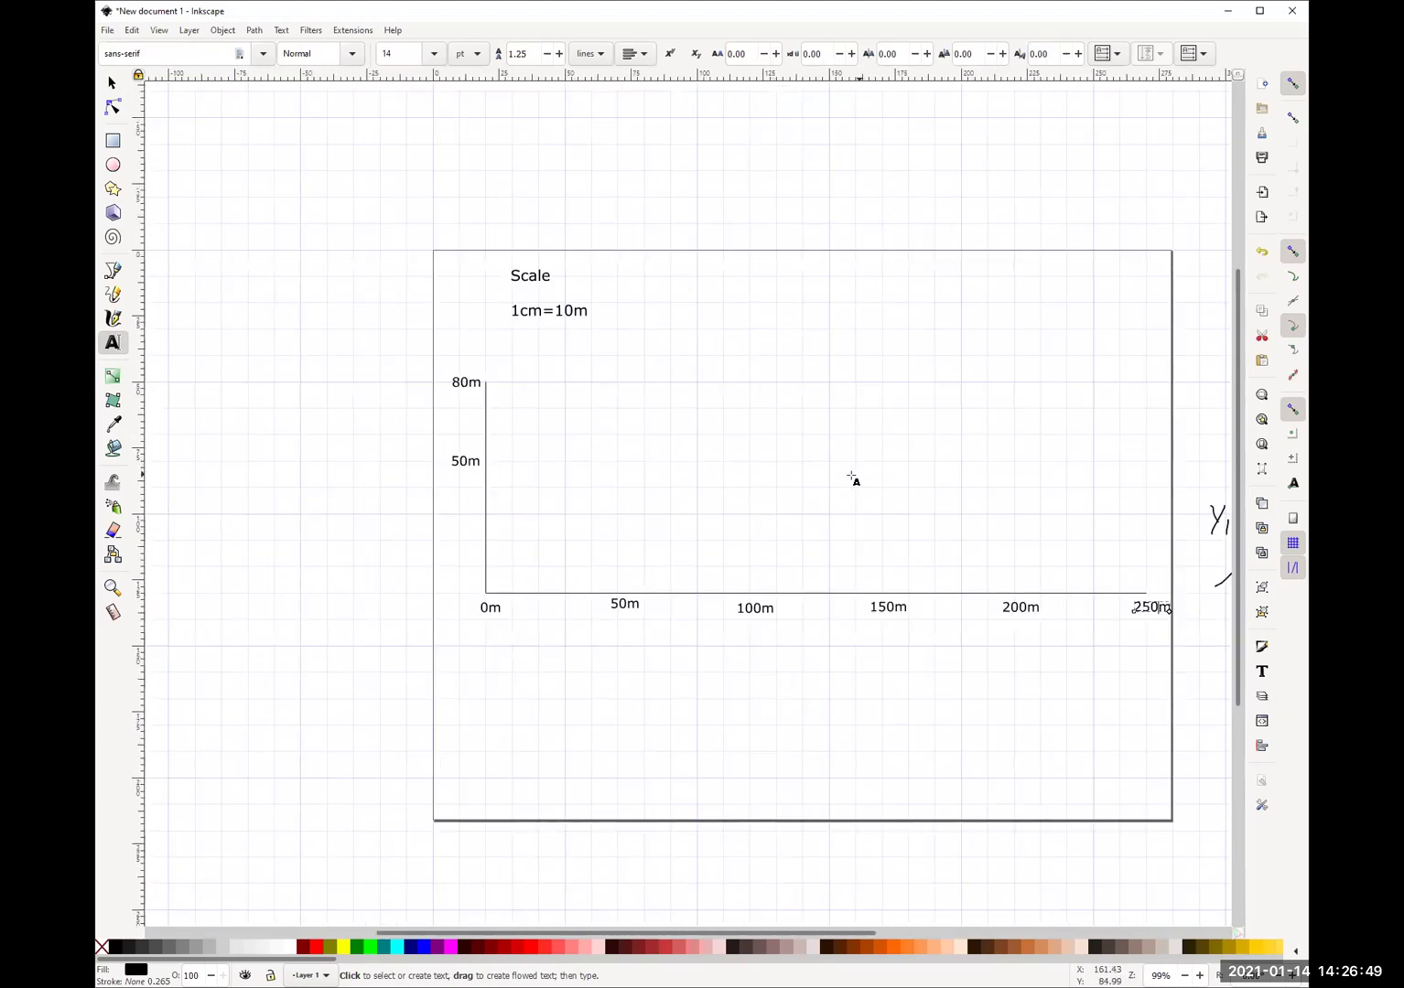
scroll(777, 469, "right", 5)
scroll(777, 468, "right", 10)
scroll(511, 451, "down", 1)
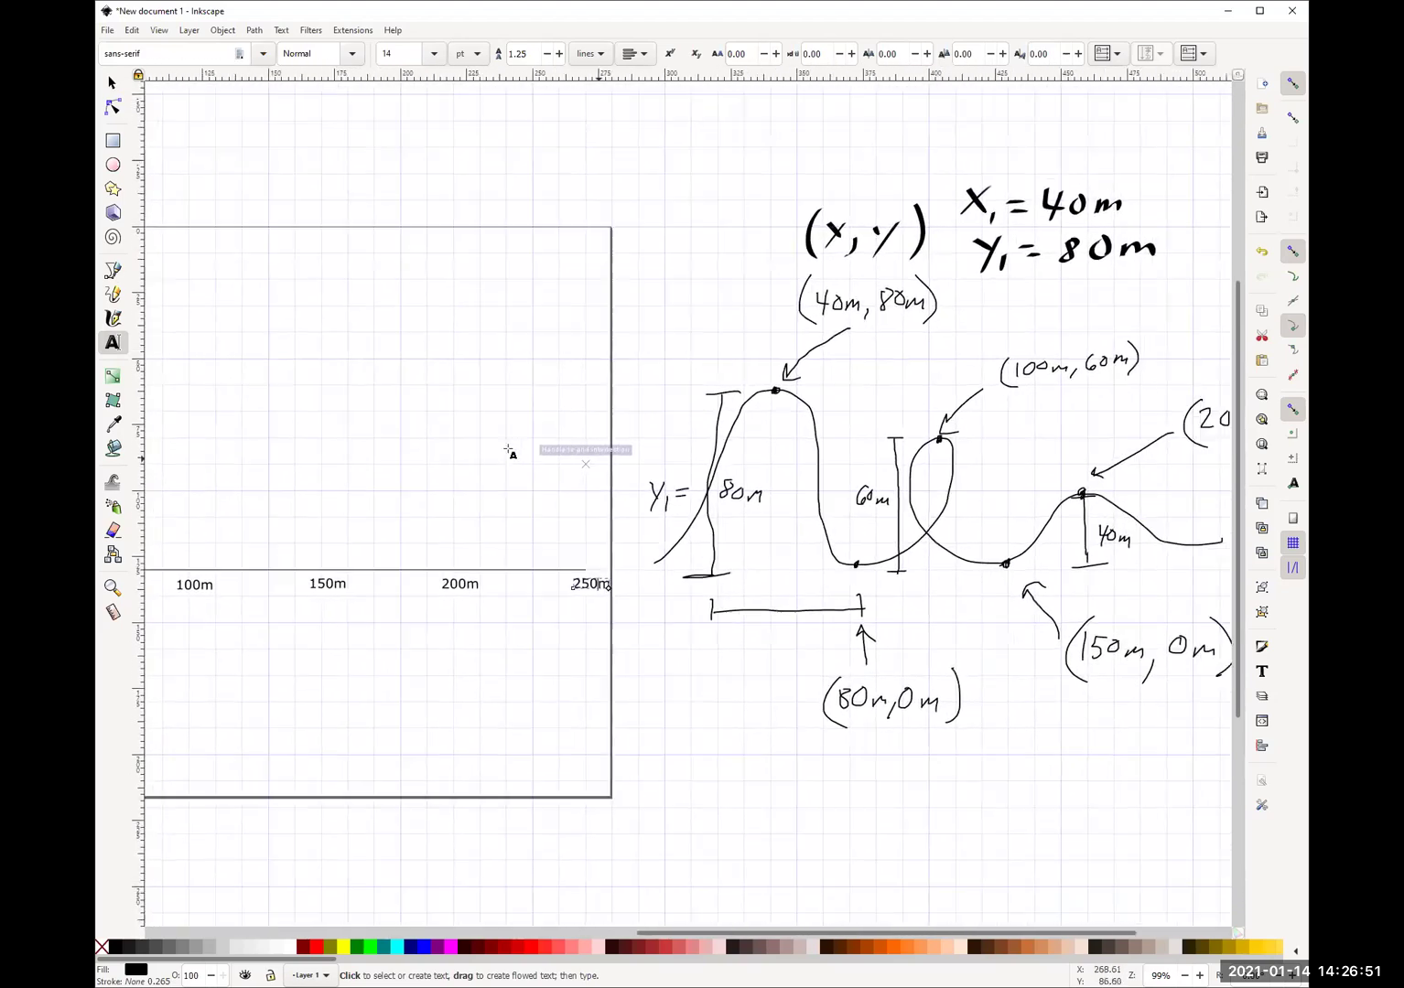
left_click_drag(309, 397, 755, 413)
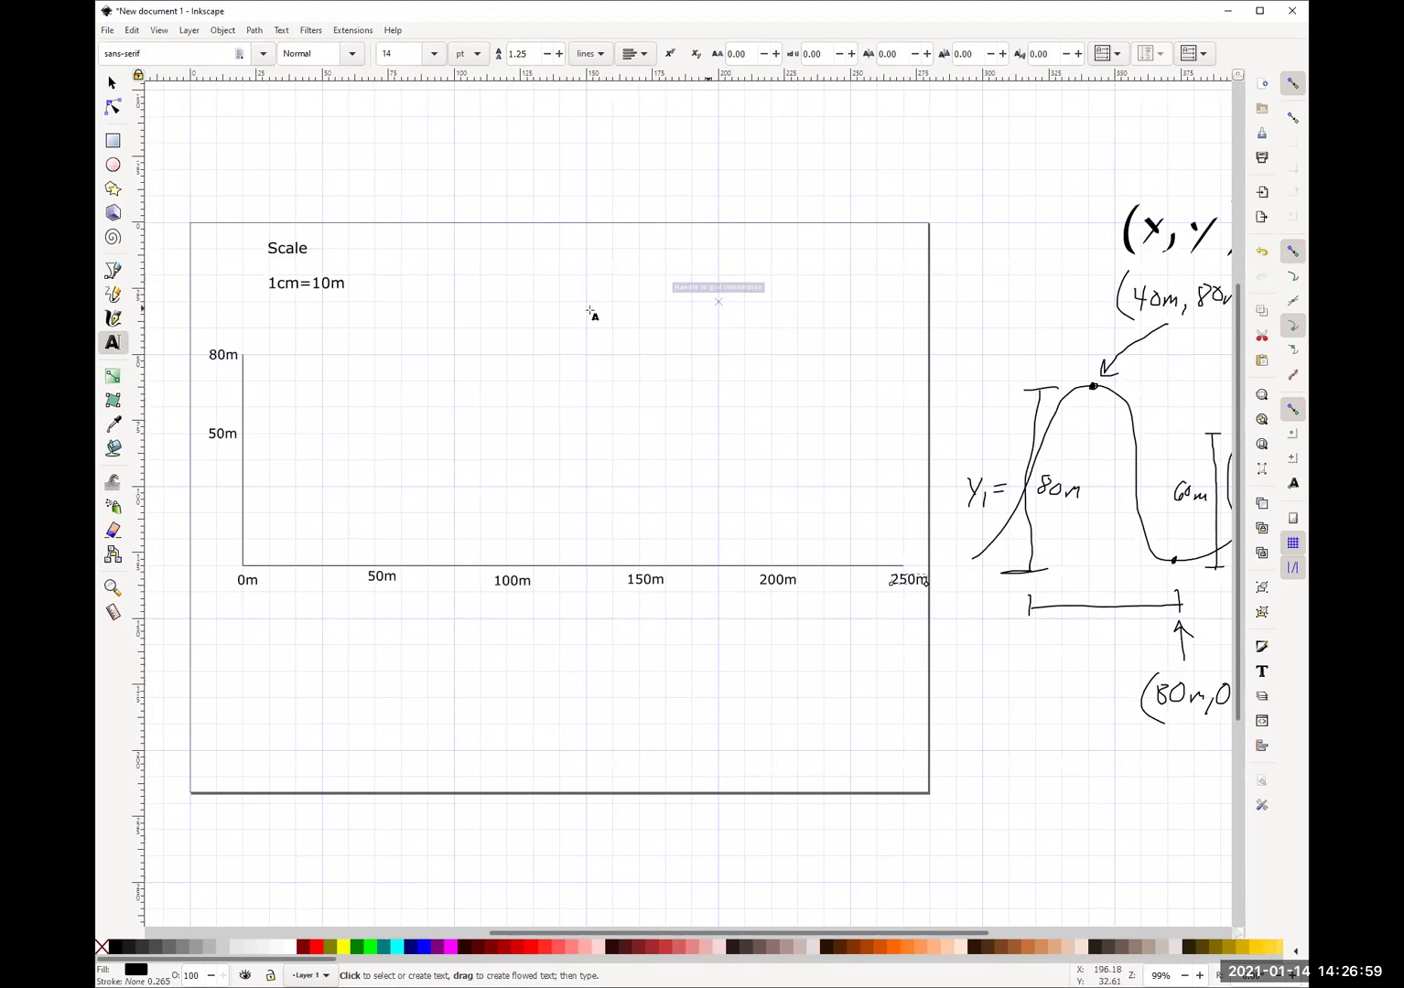
left_click(113, 273)
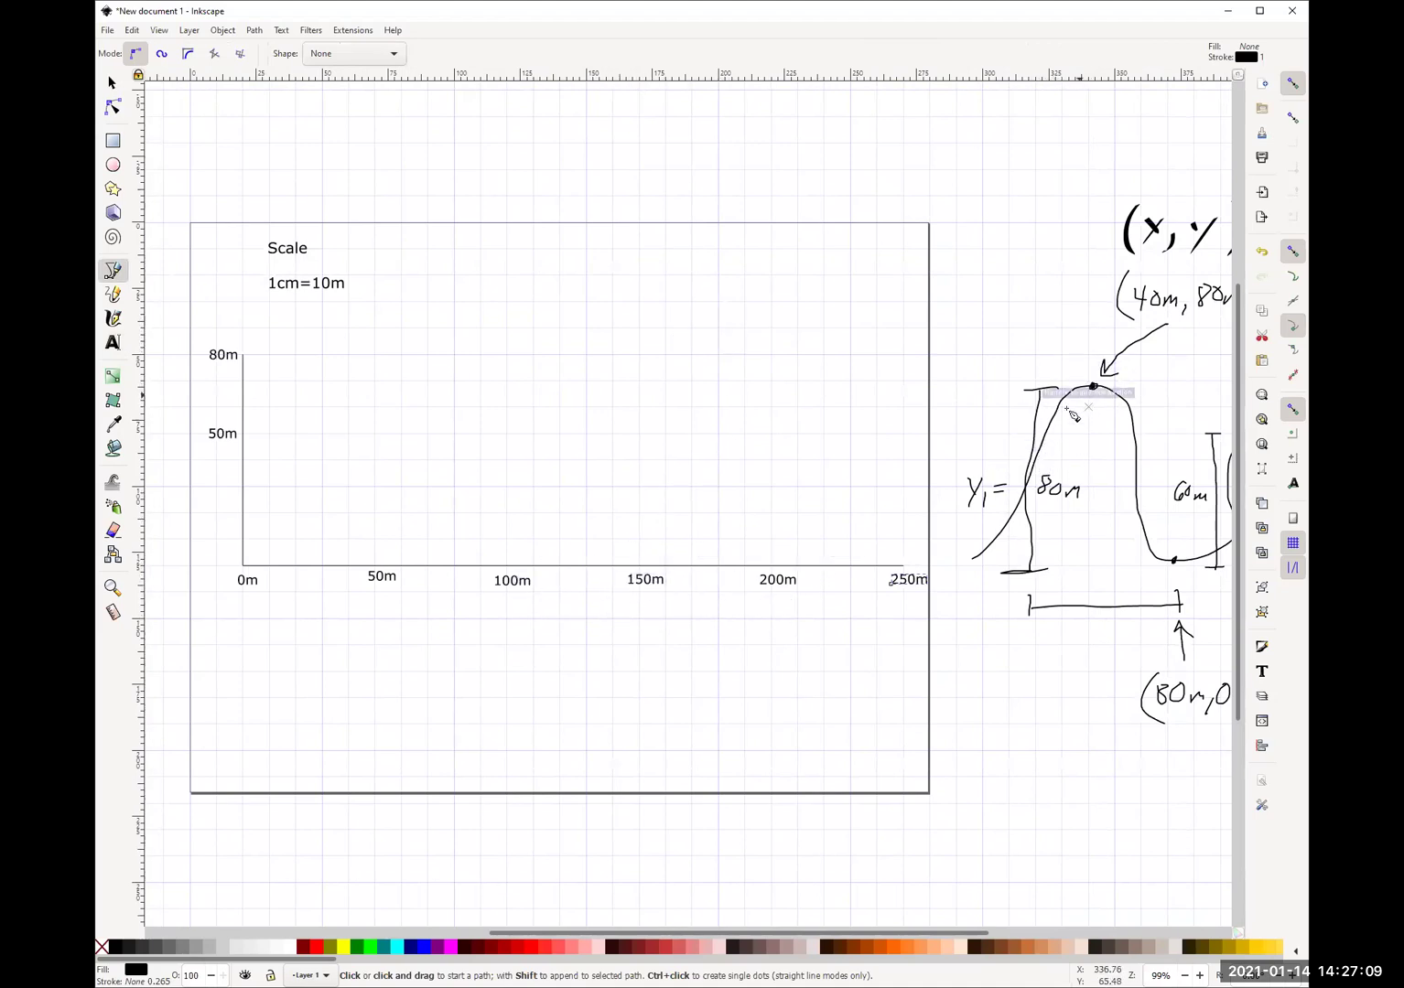
left_click(243, 567)
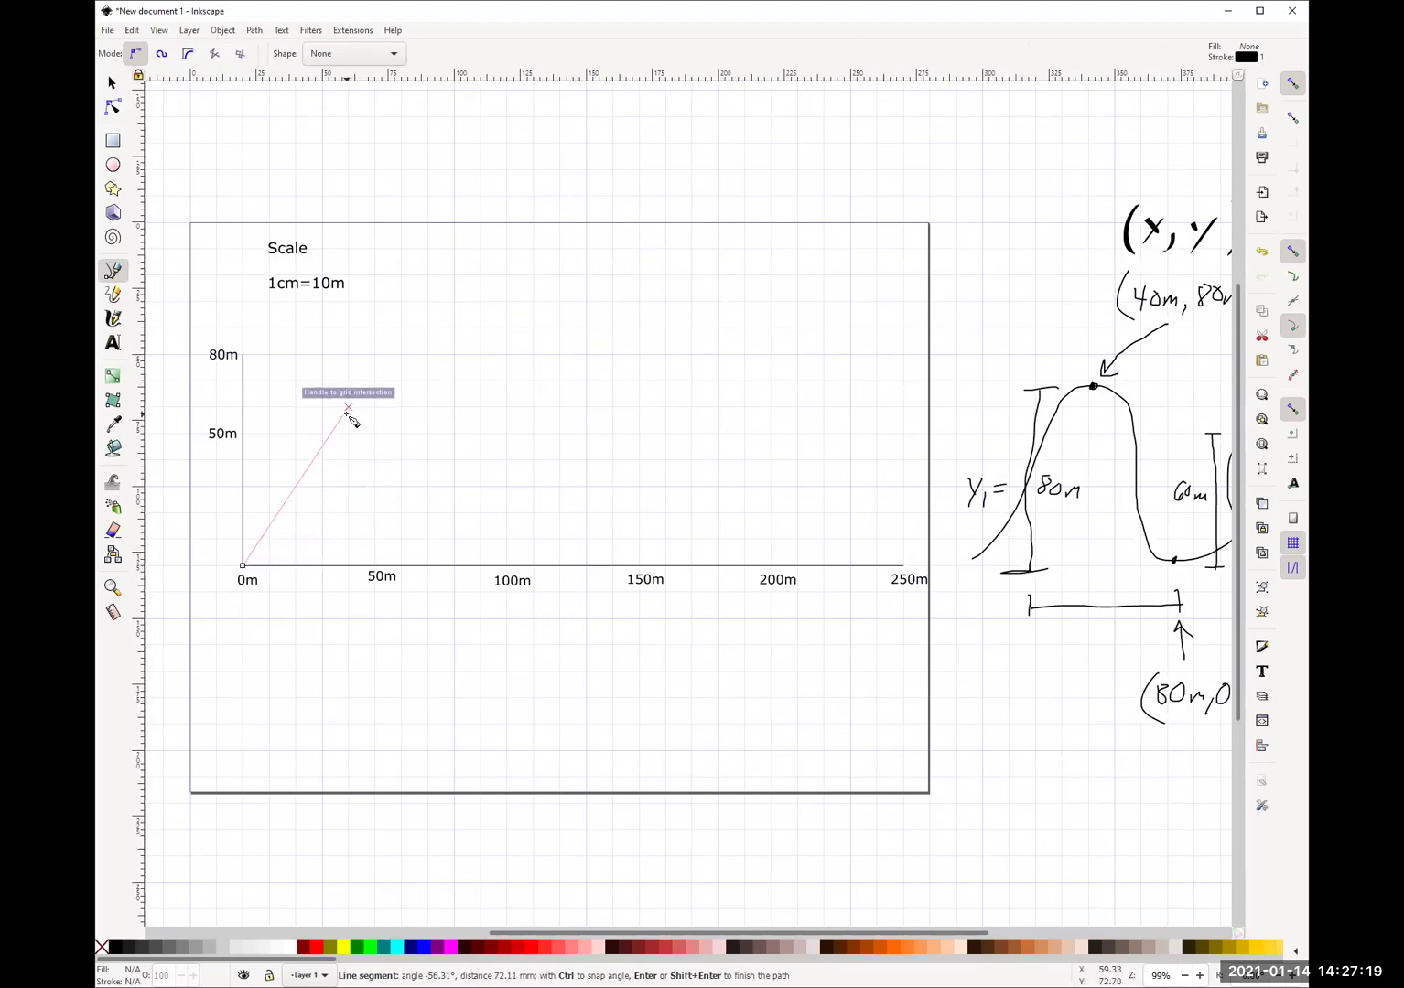
left_click(348, 355)
scroll(414, 376, "right", 3)
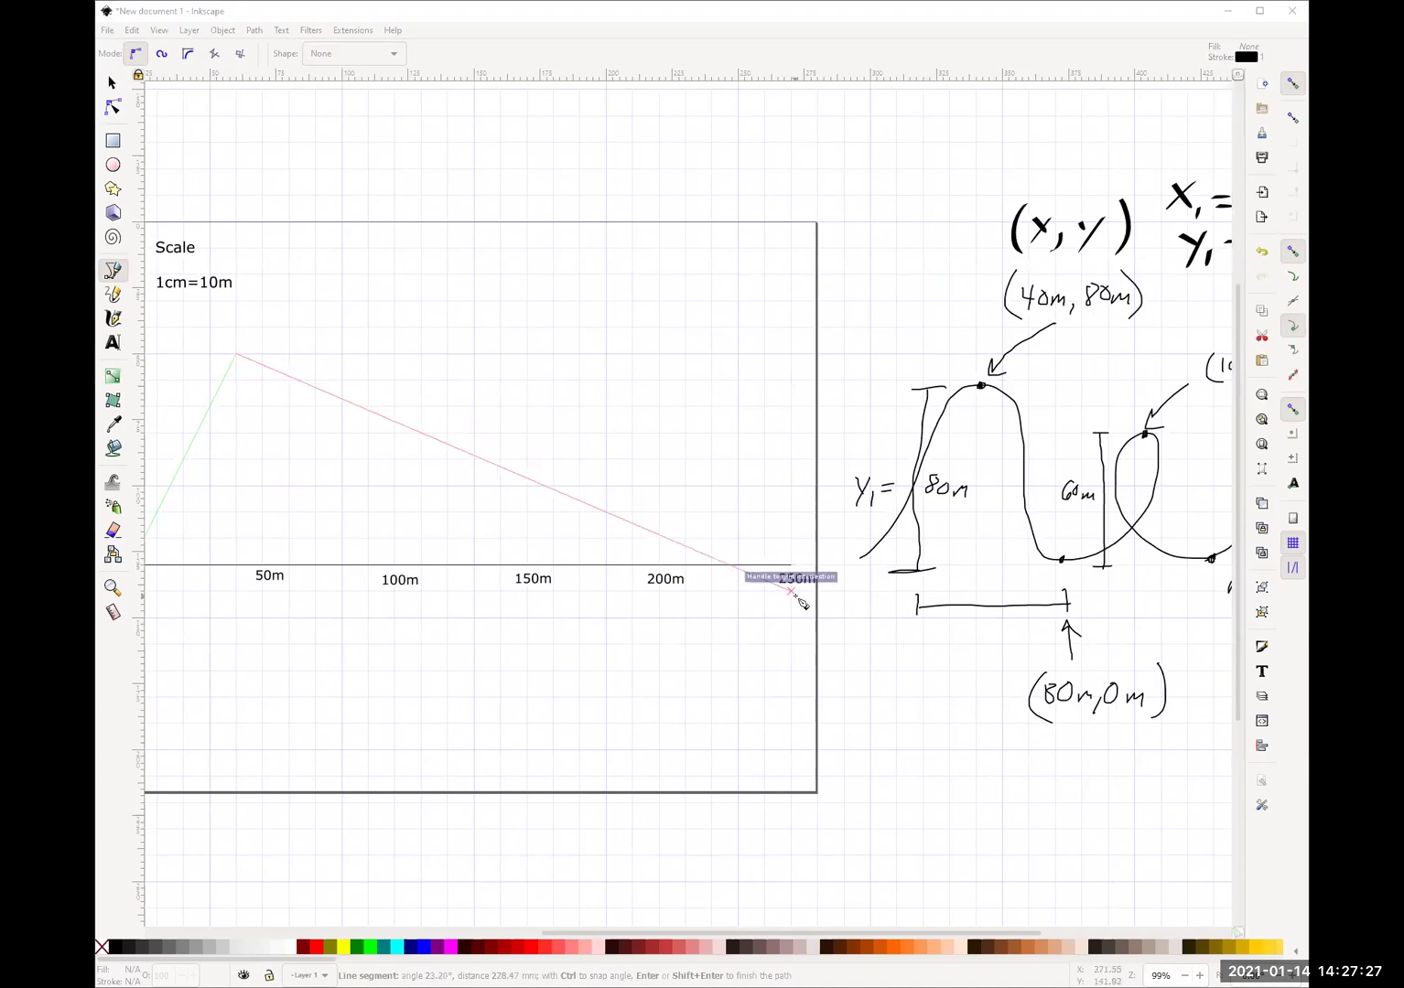
scroll(504, 480, "left", 5)
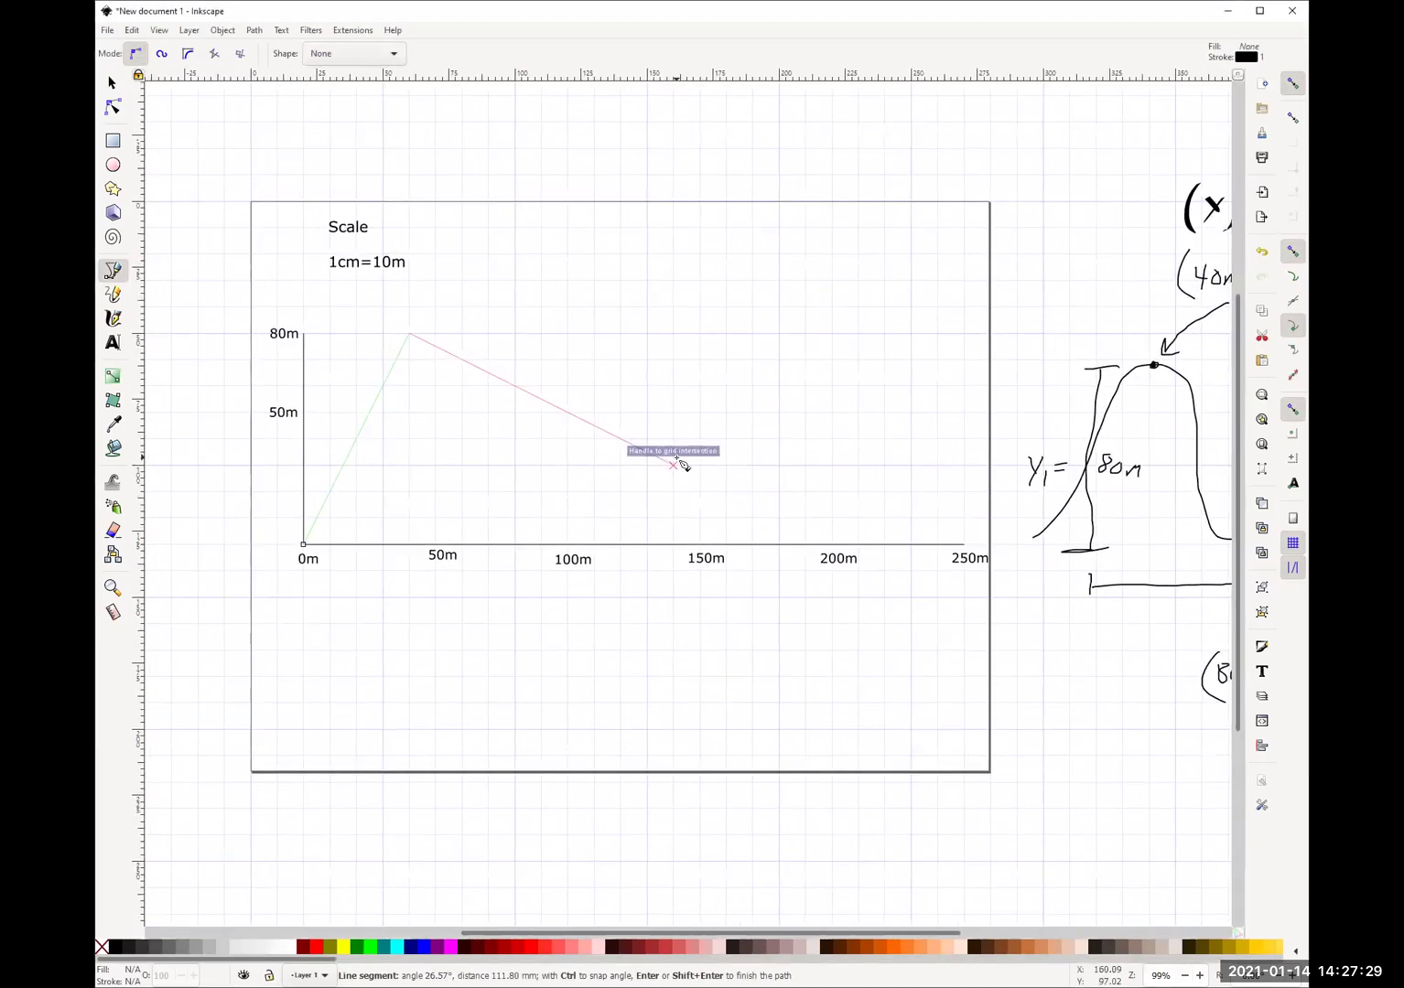
left_click(516, 546)
Continue the path with straight segments to (100m, 60m) and down to (150m, 0m).
scroll(767, 499, "right", 8)
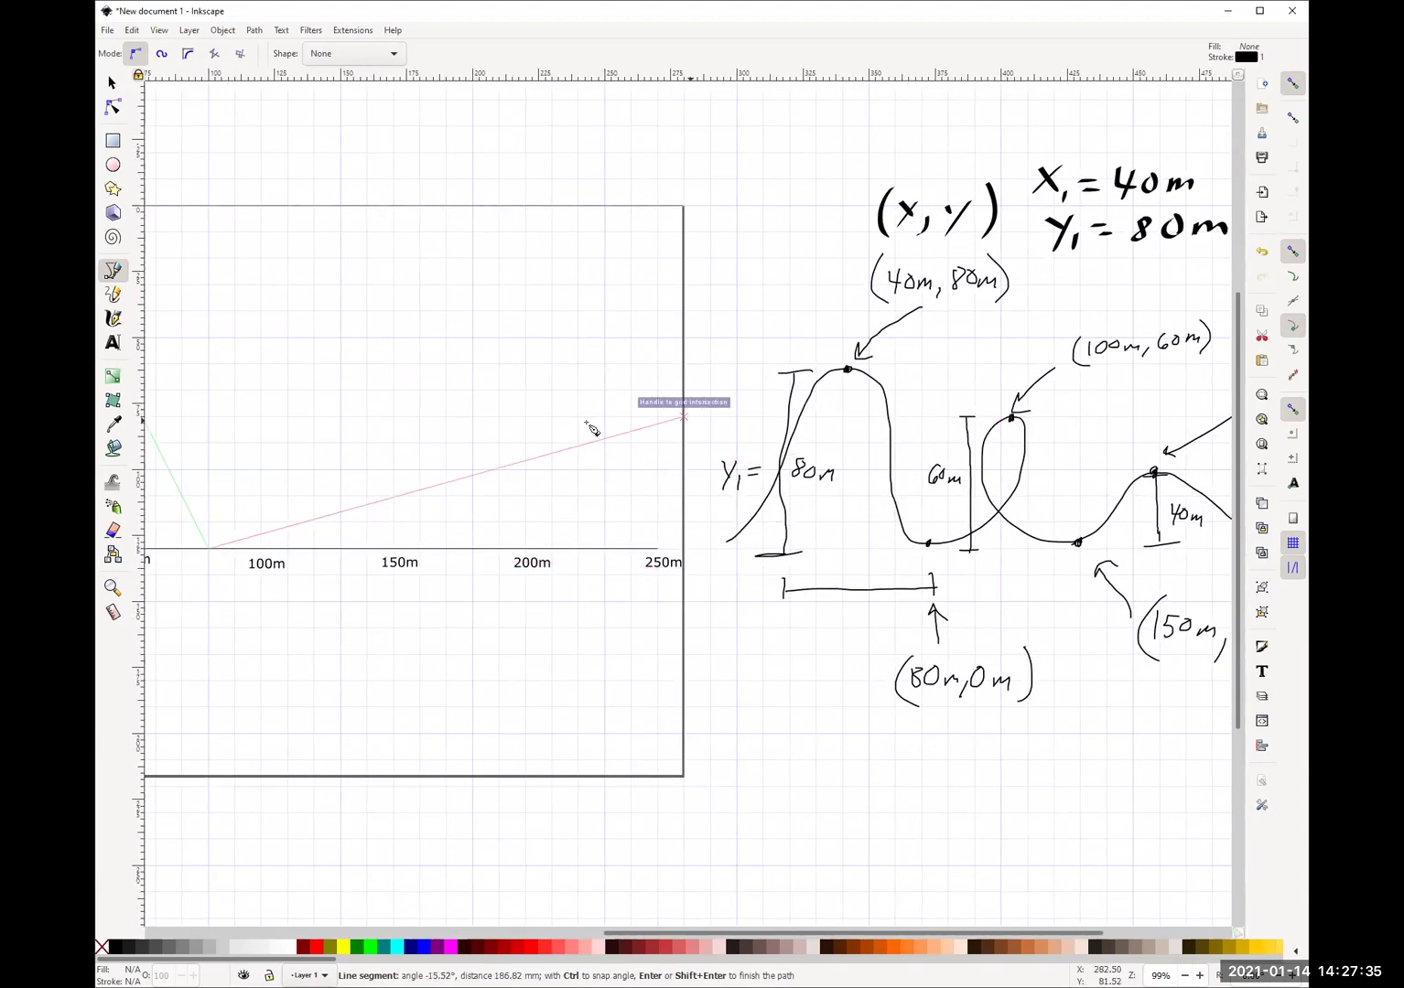
scroll(376, 466, "left", 9)
scroll(586, 499, "left", 1)
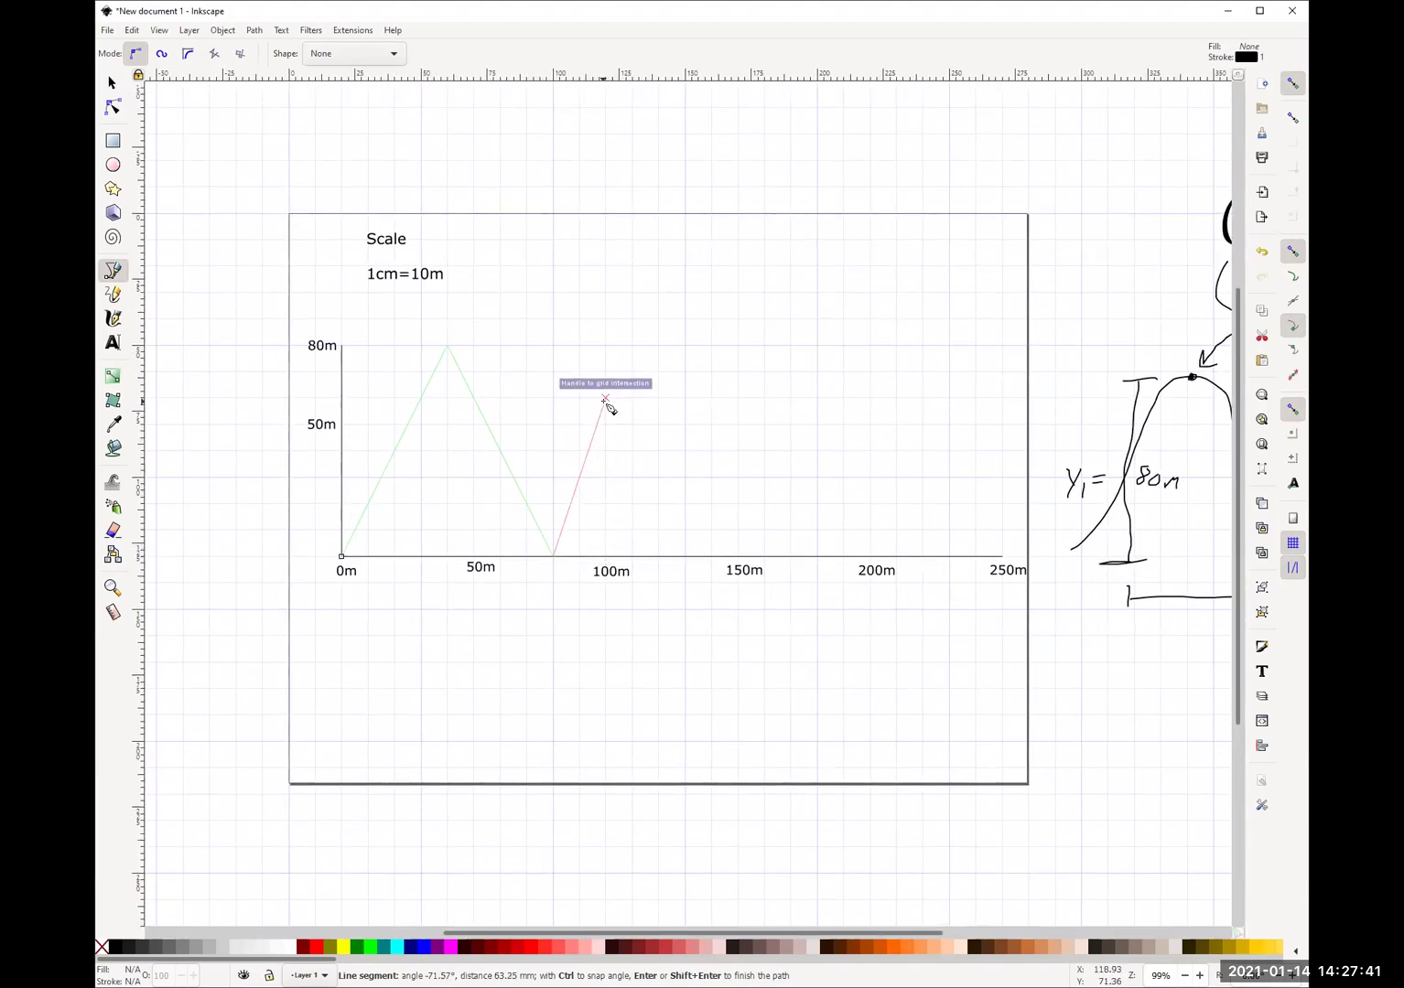
left_click(604, 400)
scroll(860, 475, "right", 10)
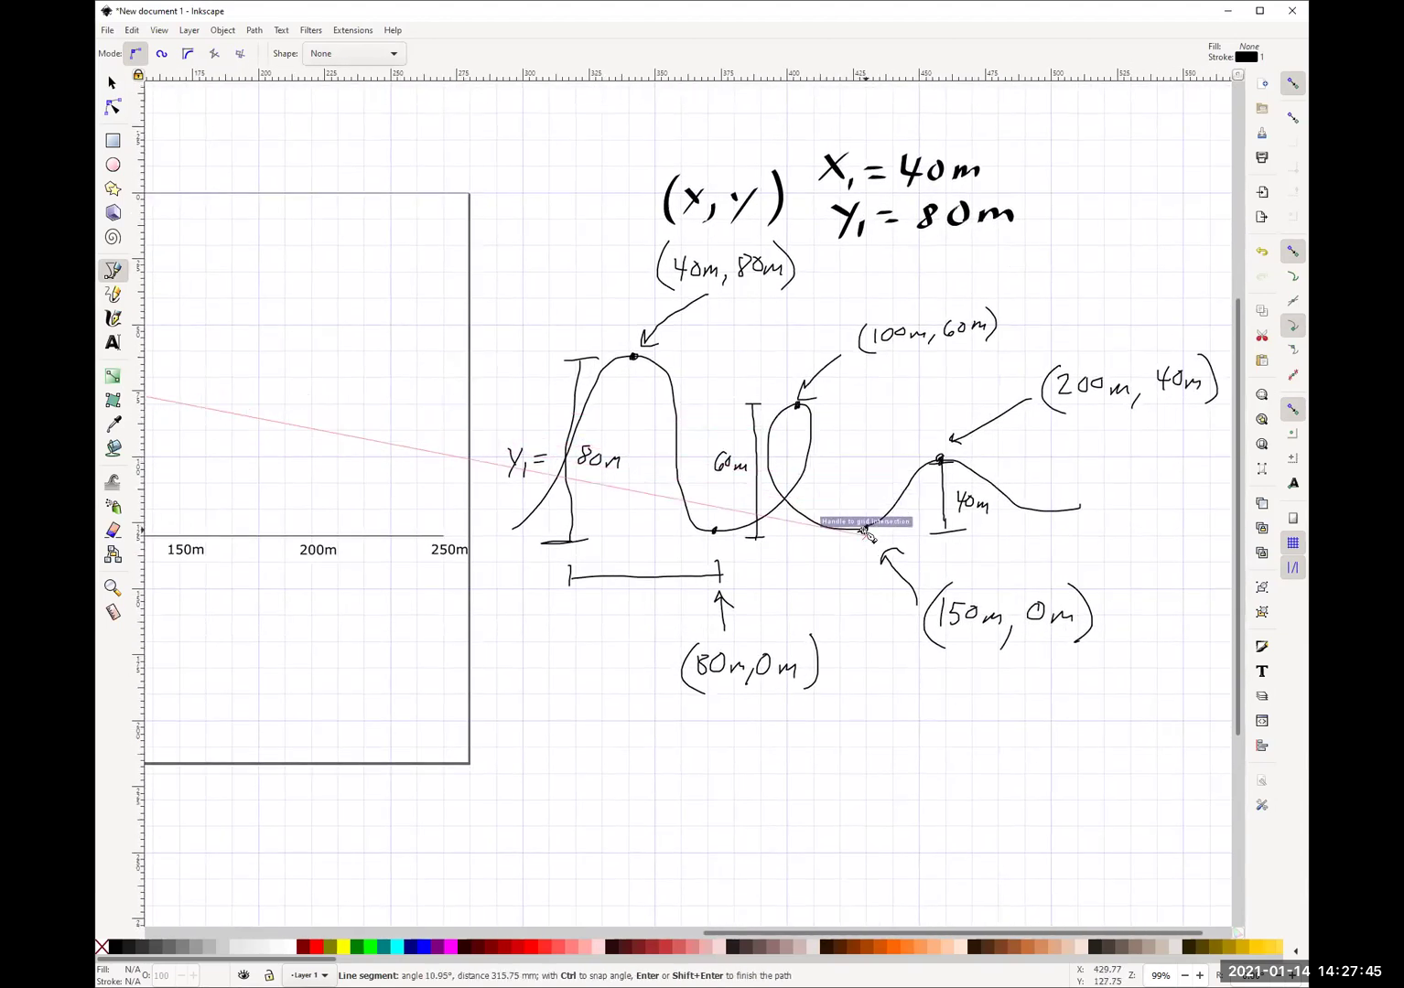
scroll(305, 447, "left", 10)
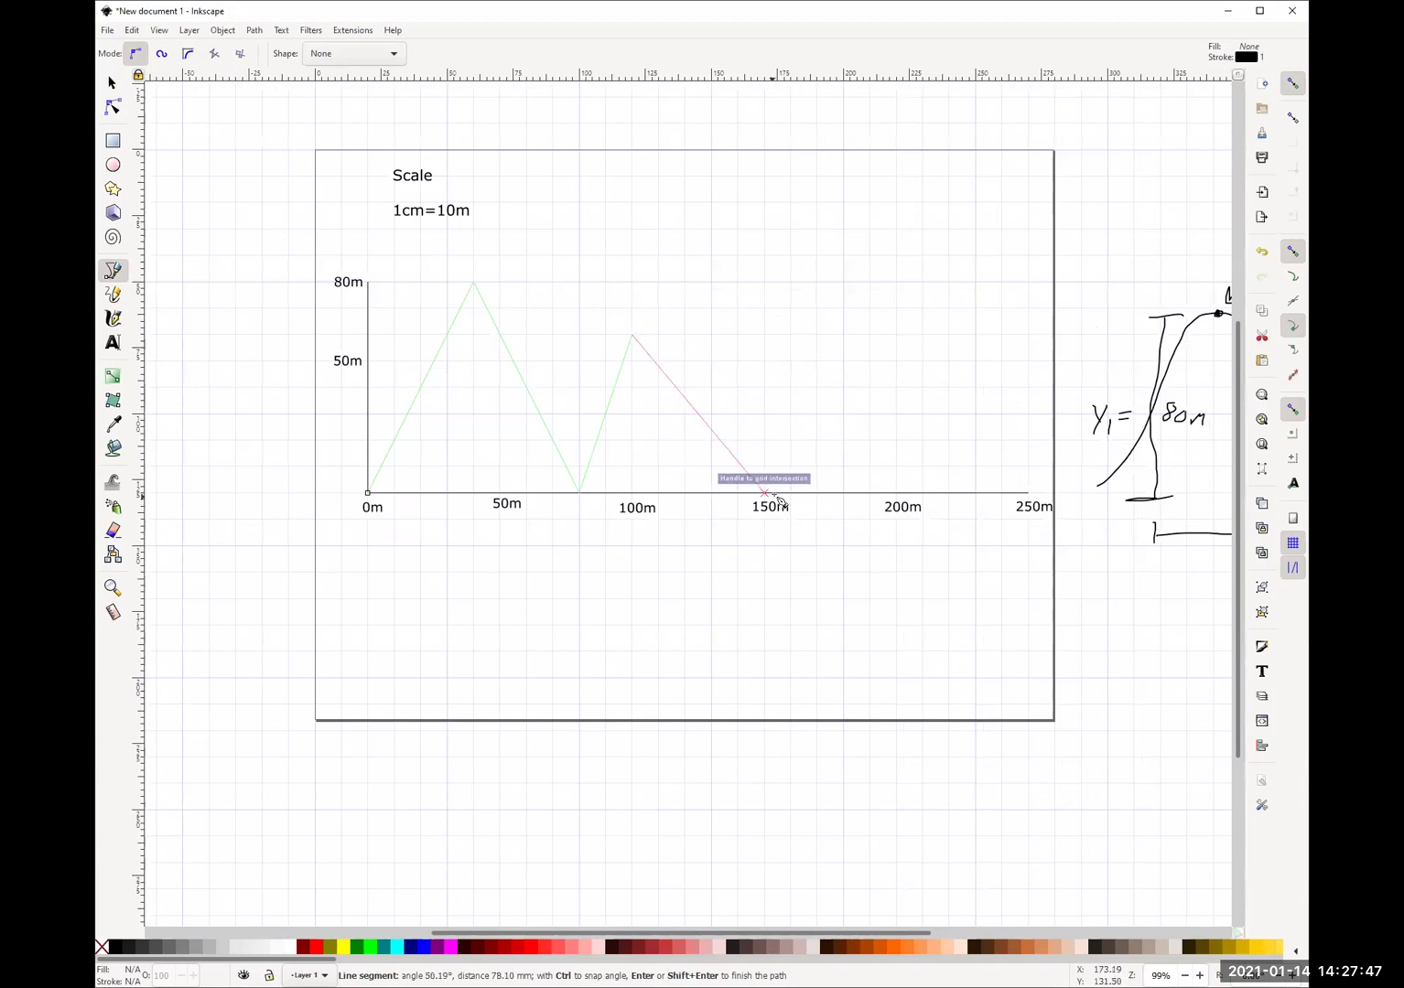
left_click(765, 492)
Continue the path to (200m, 40m) and finish it at (250m, 0m) on the baseline.
scroll(824, 471, "right", 10)
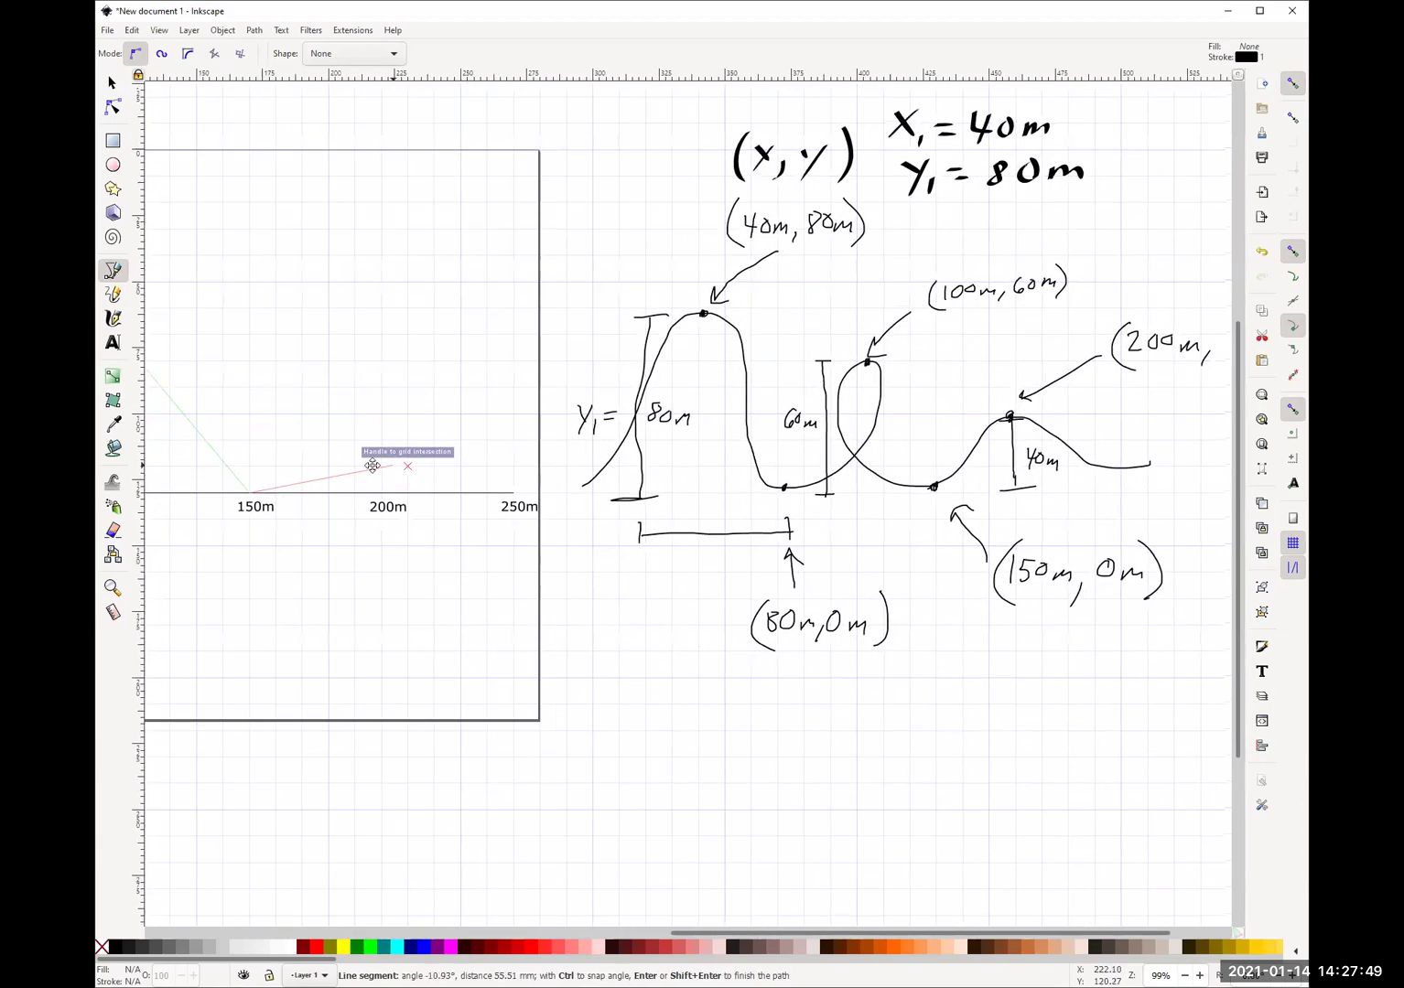
scroll(371, 466, "right", 2)
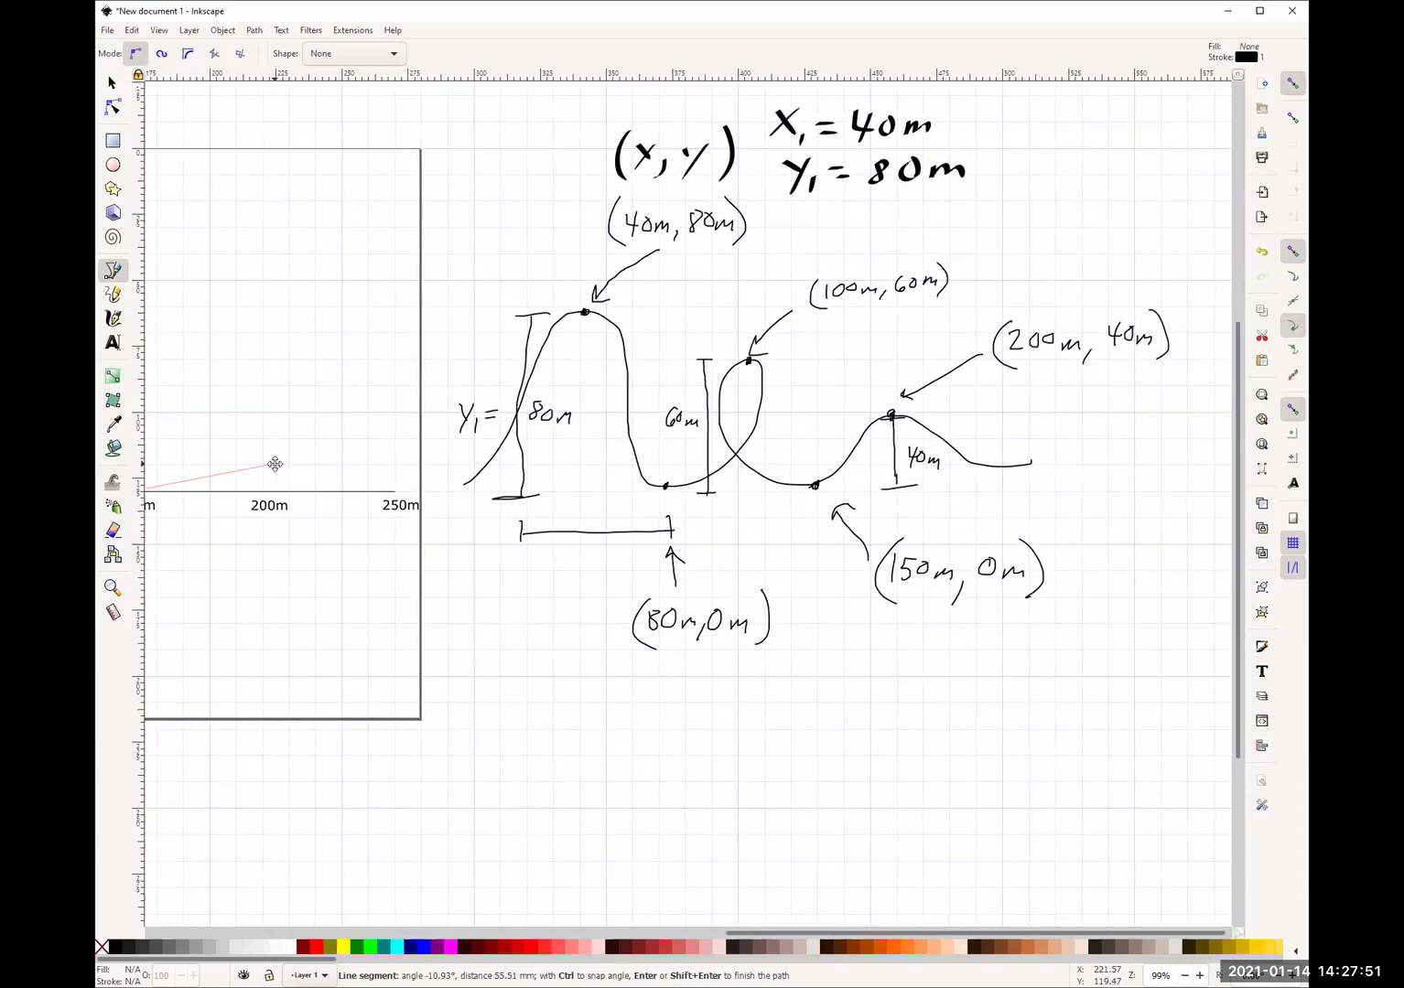
scroll(291, 457, "left", 8)
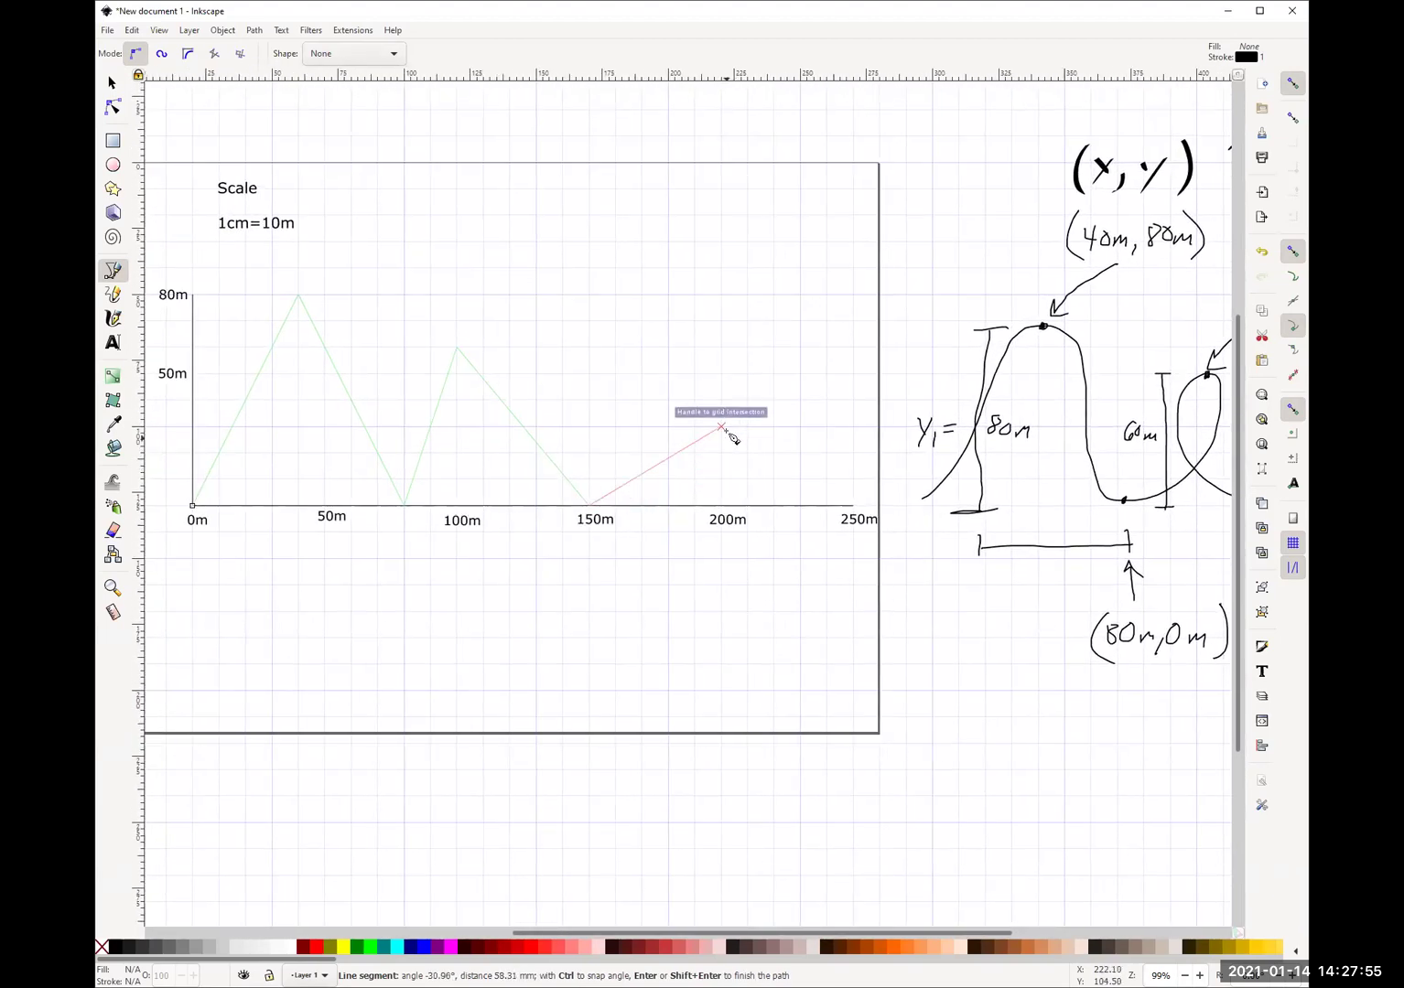
left_click(723, 401)
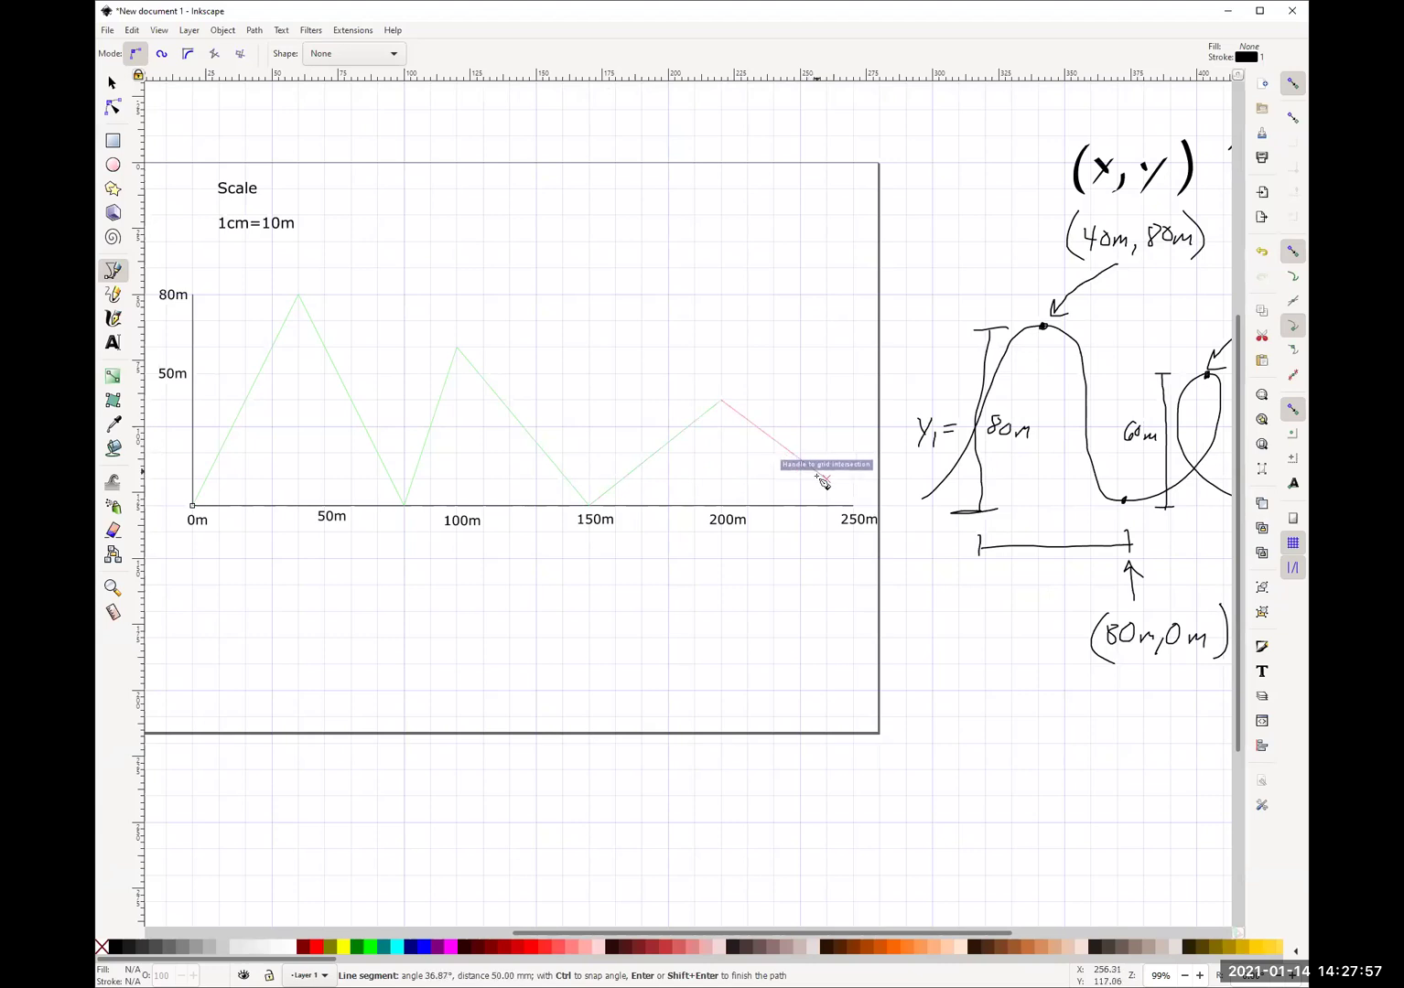
double_click(854, 505)
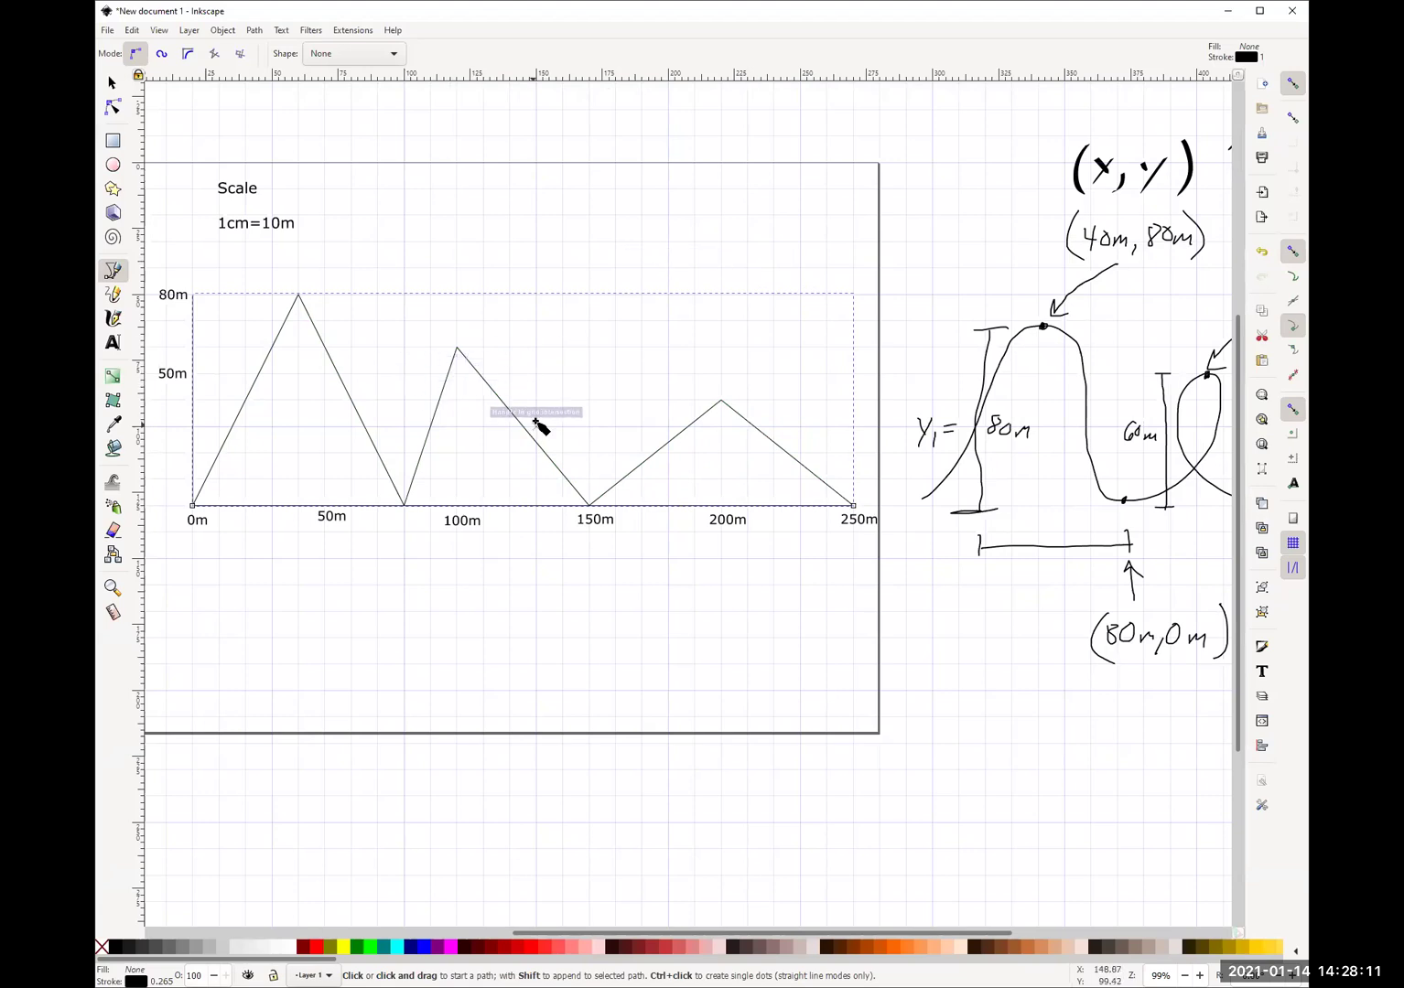
Bow the path's first rising segment outward with the Node tool, and disable snapping.
scroll(398, 577, "left", 3)
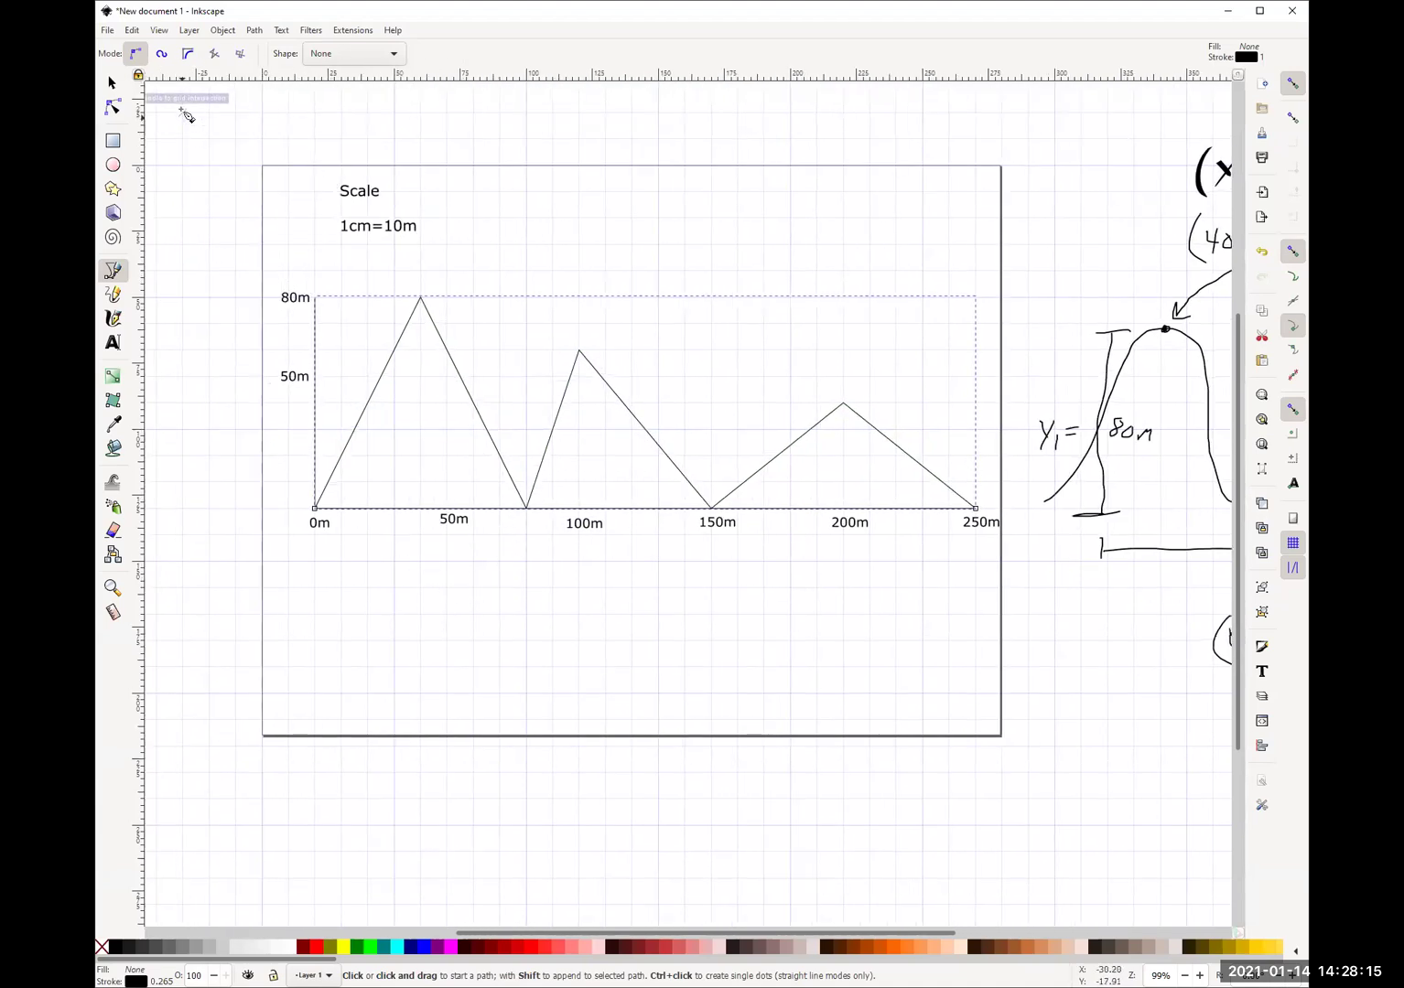
left_click(121, 109)
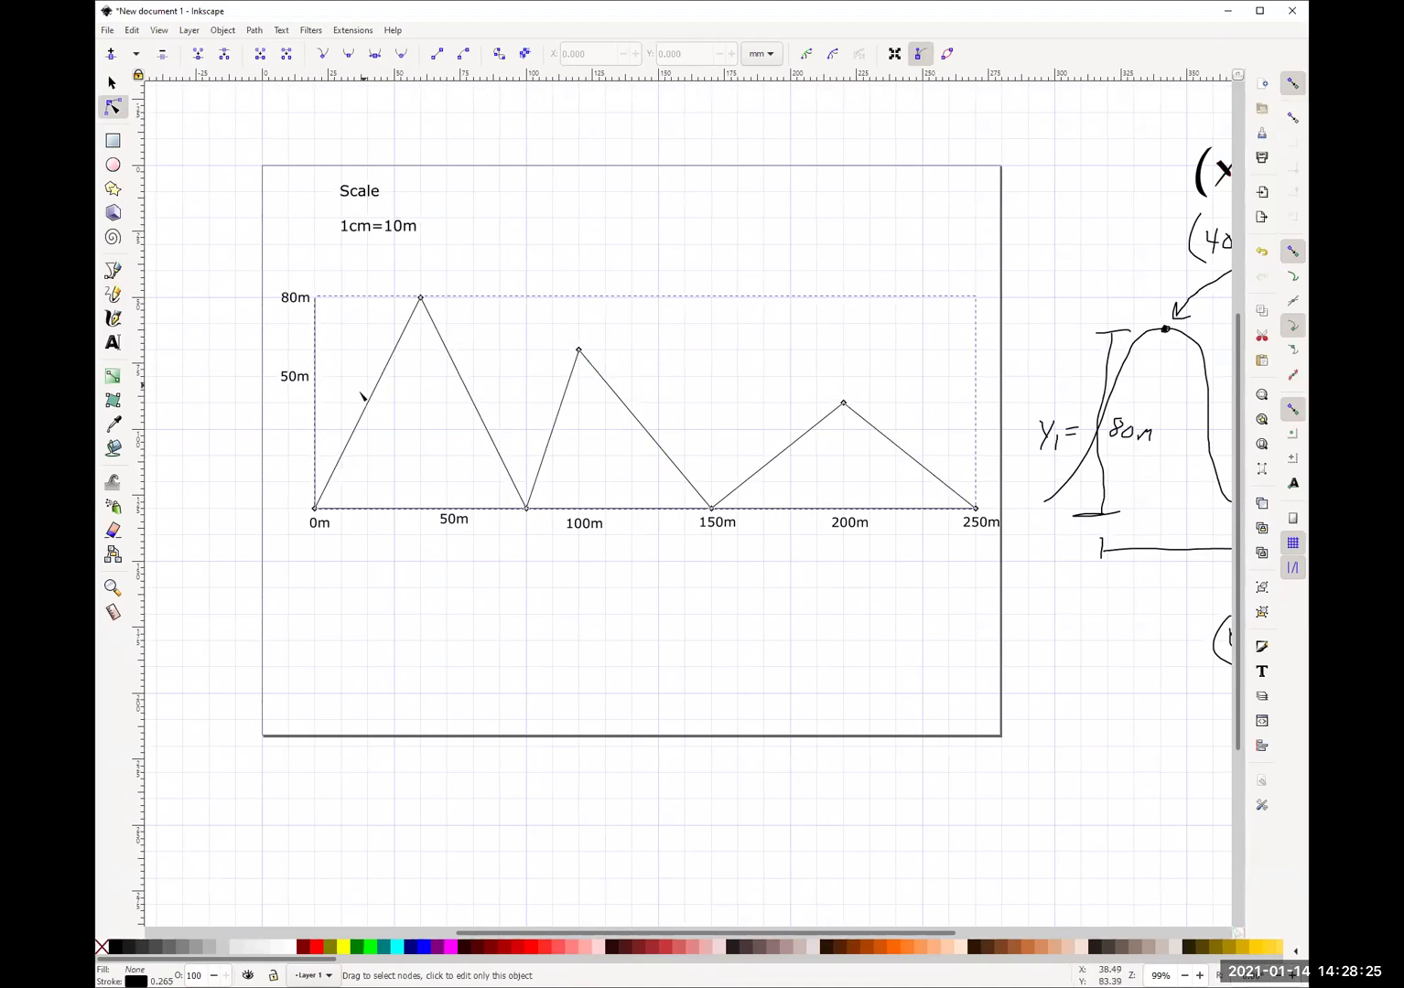
mouse_move(375, 396)
left_mouse_down()
mouse_move(341, 379)
mouse_move(398, 426)
mouse_move(341, 351)
mouse_move(367, 436)
mouse_move(382, 401)
mouse_move(354, 382)
mouse_move(340, 408)
mouse_move(363, 423)
mouse_move(364, 405)
left_mouse_up()
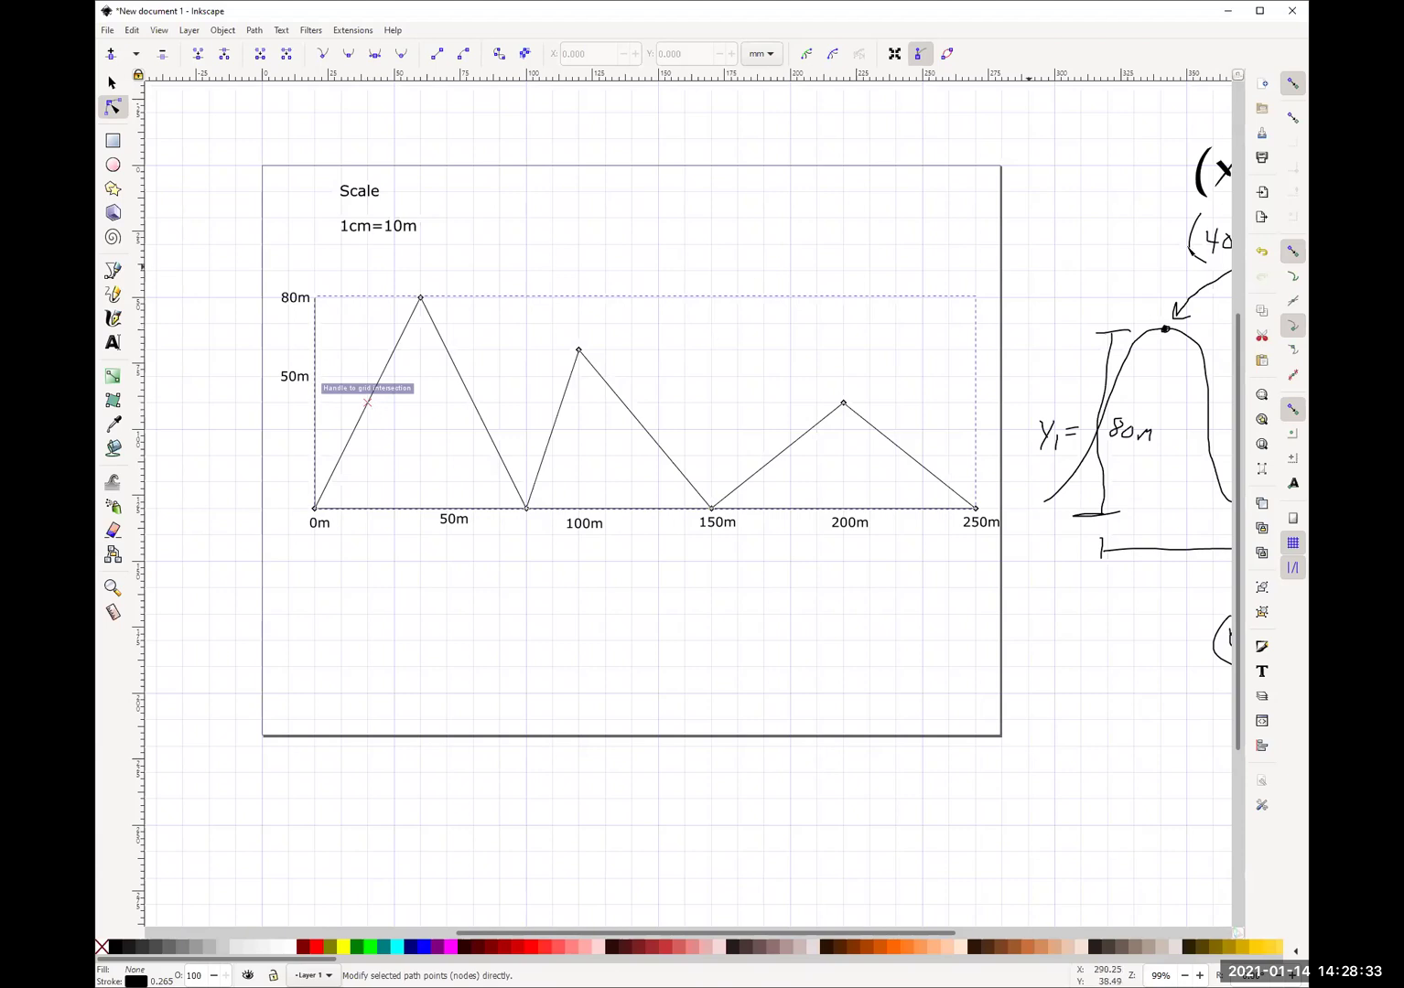
mouse_move(387, 390)
left_mouse_down()
mouse_move(354, 367)
mouse_move(383, 377)
mouse_move(362, 386)
mouse_move(388, 357)
mouse_move(388, 385)
mouse_move(355, 370)
mouse_move(377, 368)
mouse_move(357, 380)
mouse_move(366, 361)
mouse_move(378, 379)
mouse_move(363, 382)
mouse_move(370, 361)
mouse_move(377, 385)
mouse_move(360, 392)
mouse_move(367, 377)
left_mouse_up()
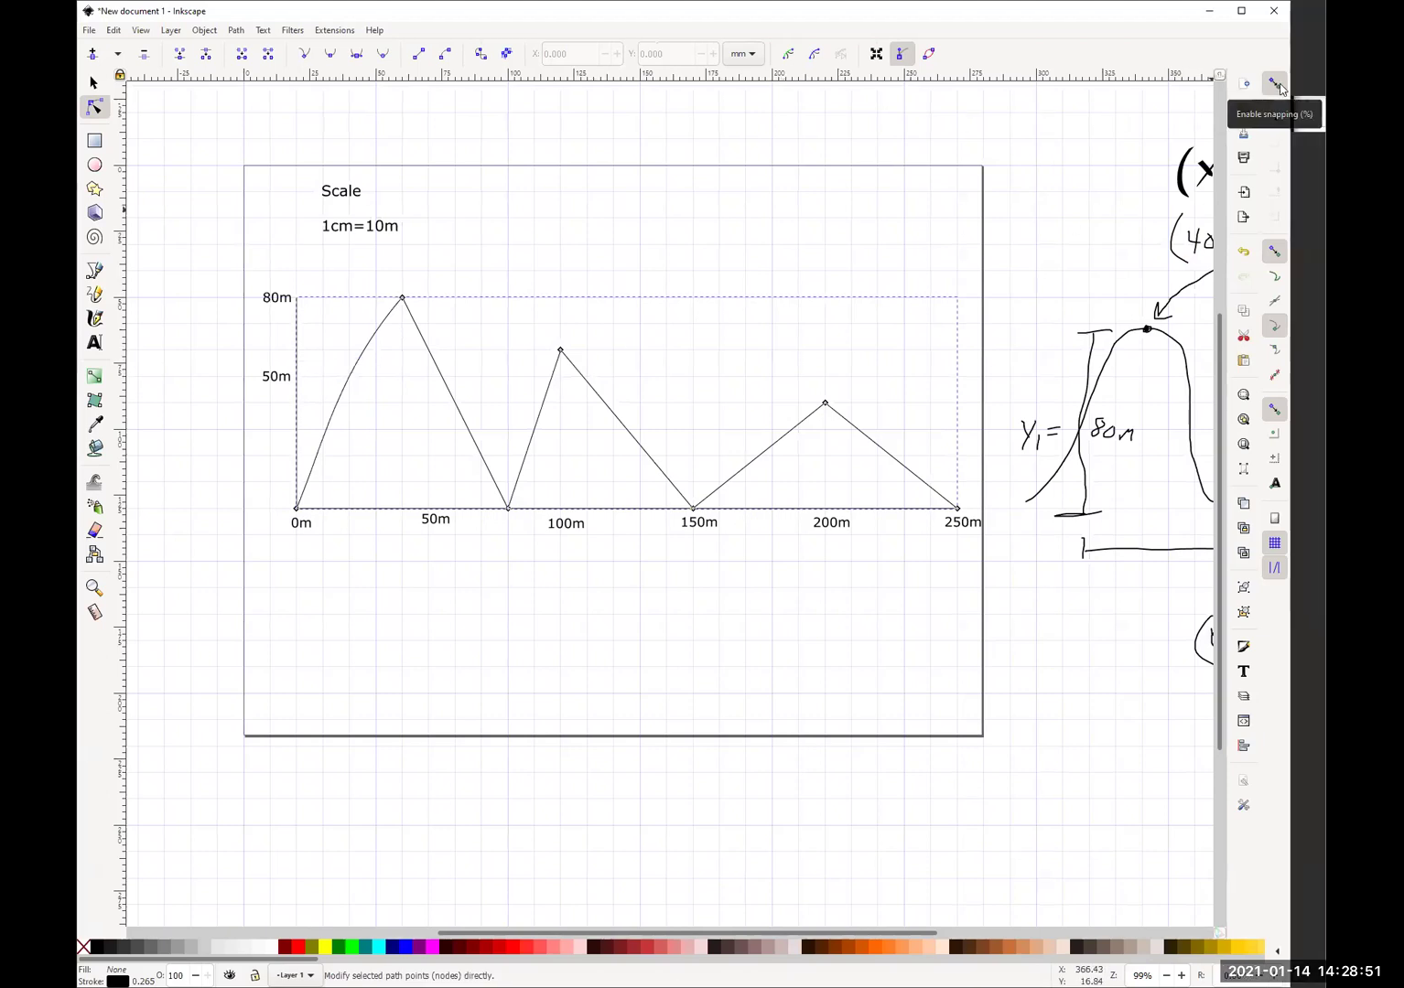
left_click(1276, 85)
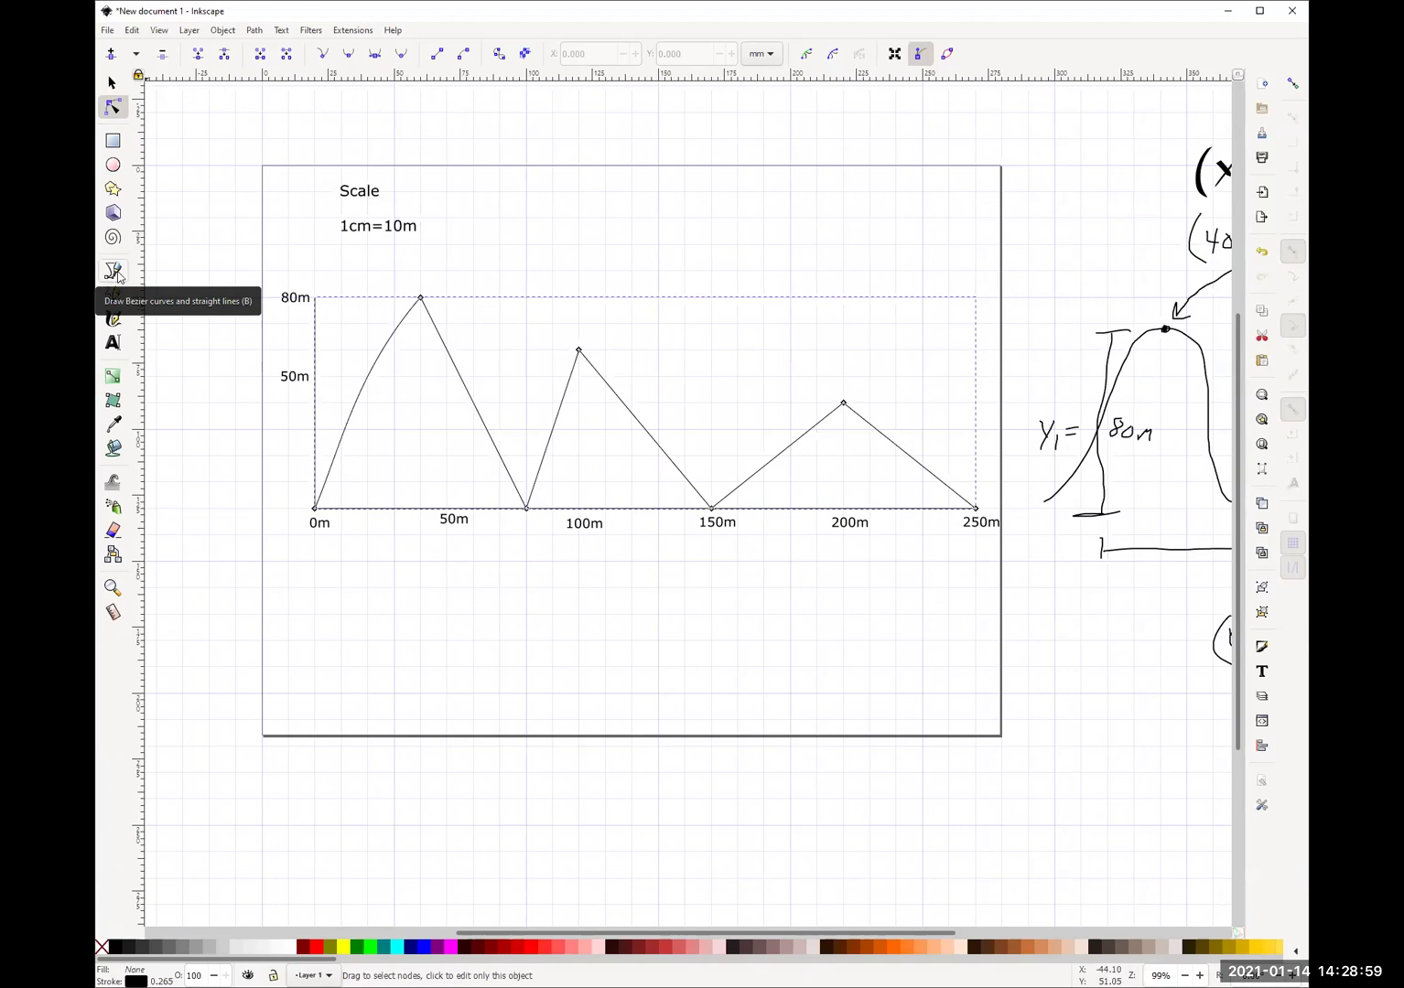
Bend the first rising segment into an S-curve with a shallow foot at 0m and a rounded shoulder below the 80m peak.
scroll(396, 384, "up", 1)
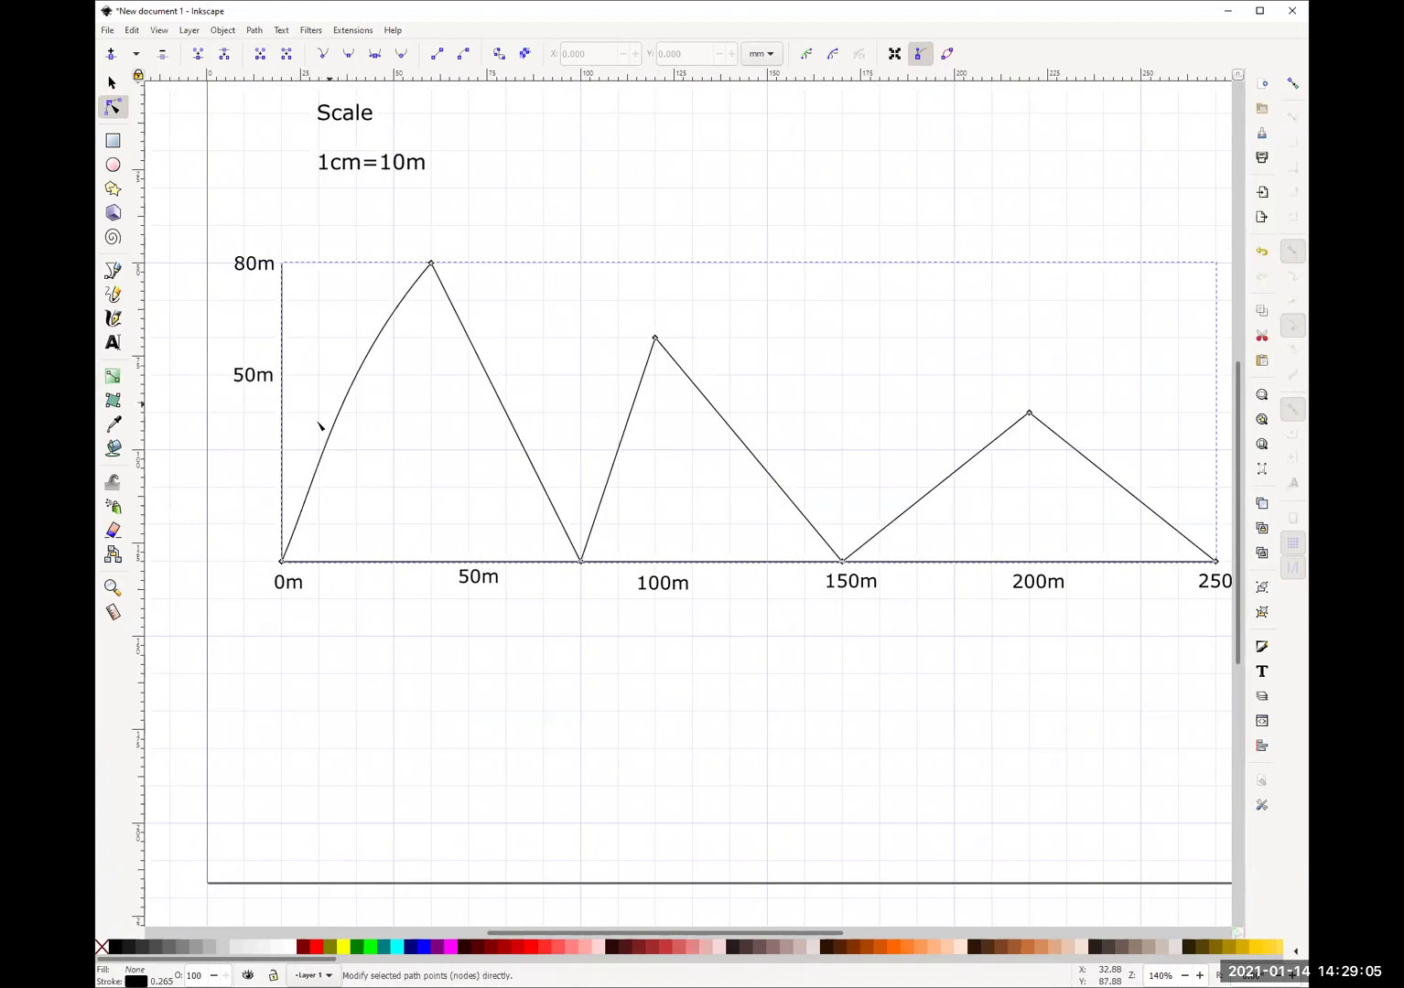
left_click_drag(300, 524, 321, 532)
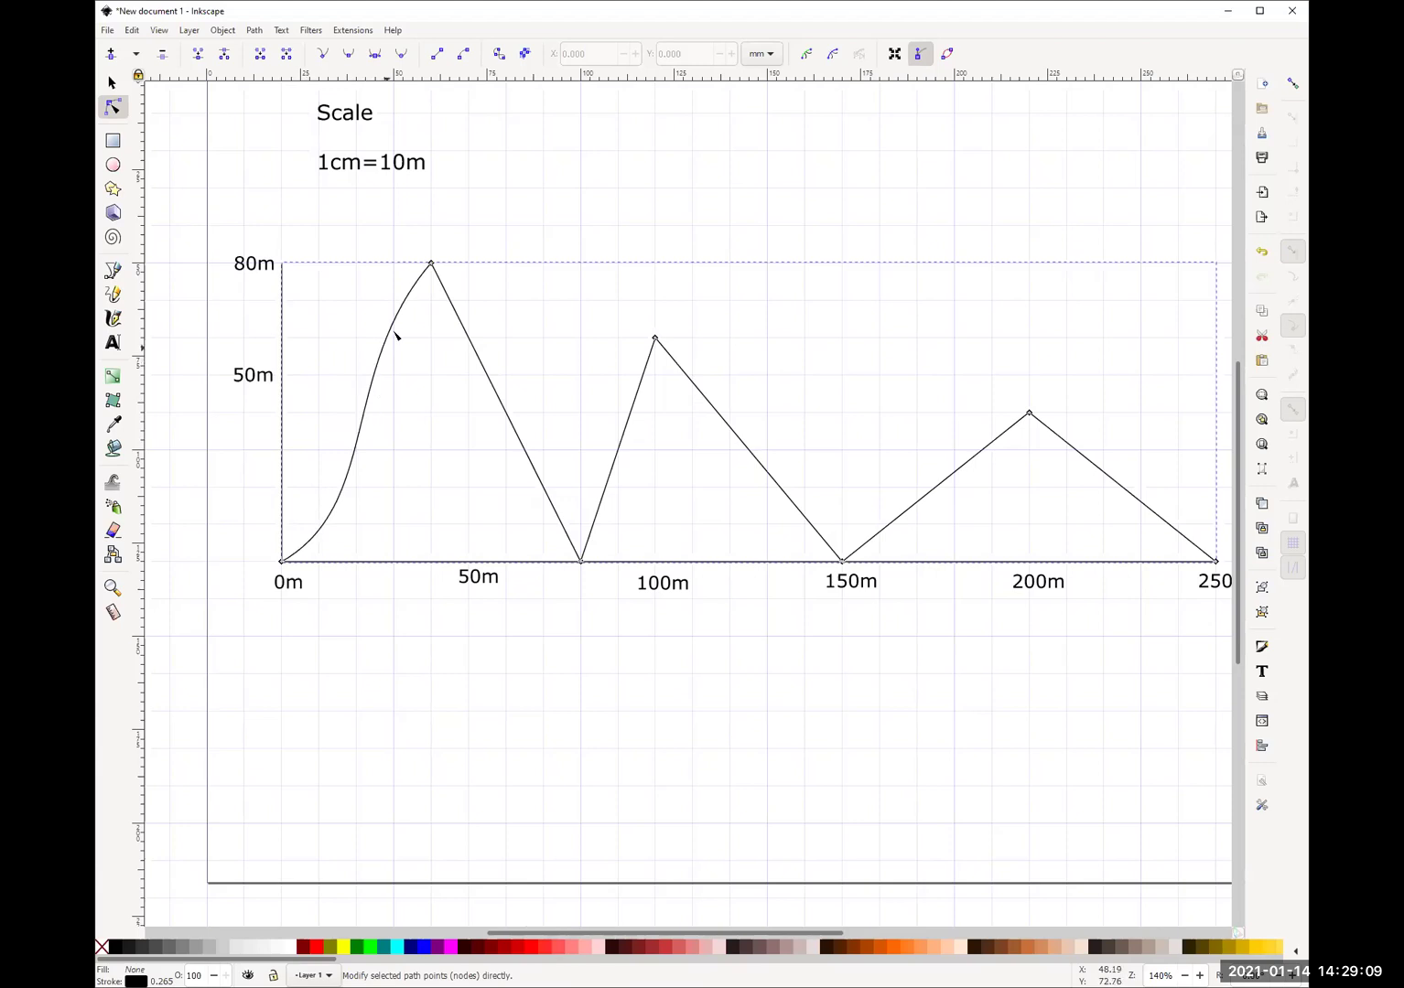
left_click_drag(410, 299, 396, 282)
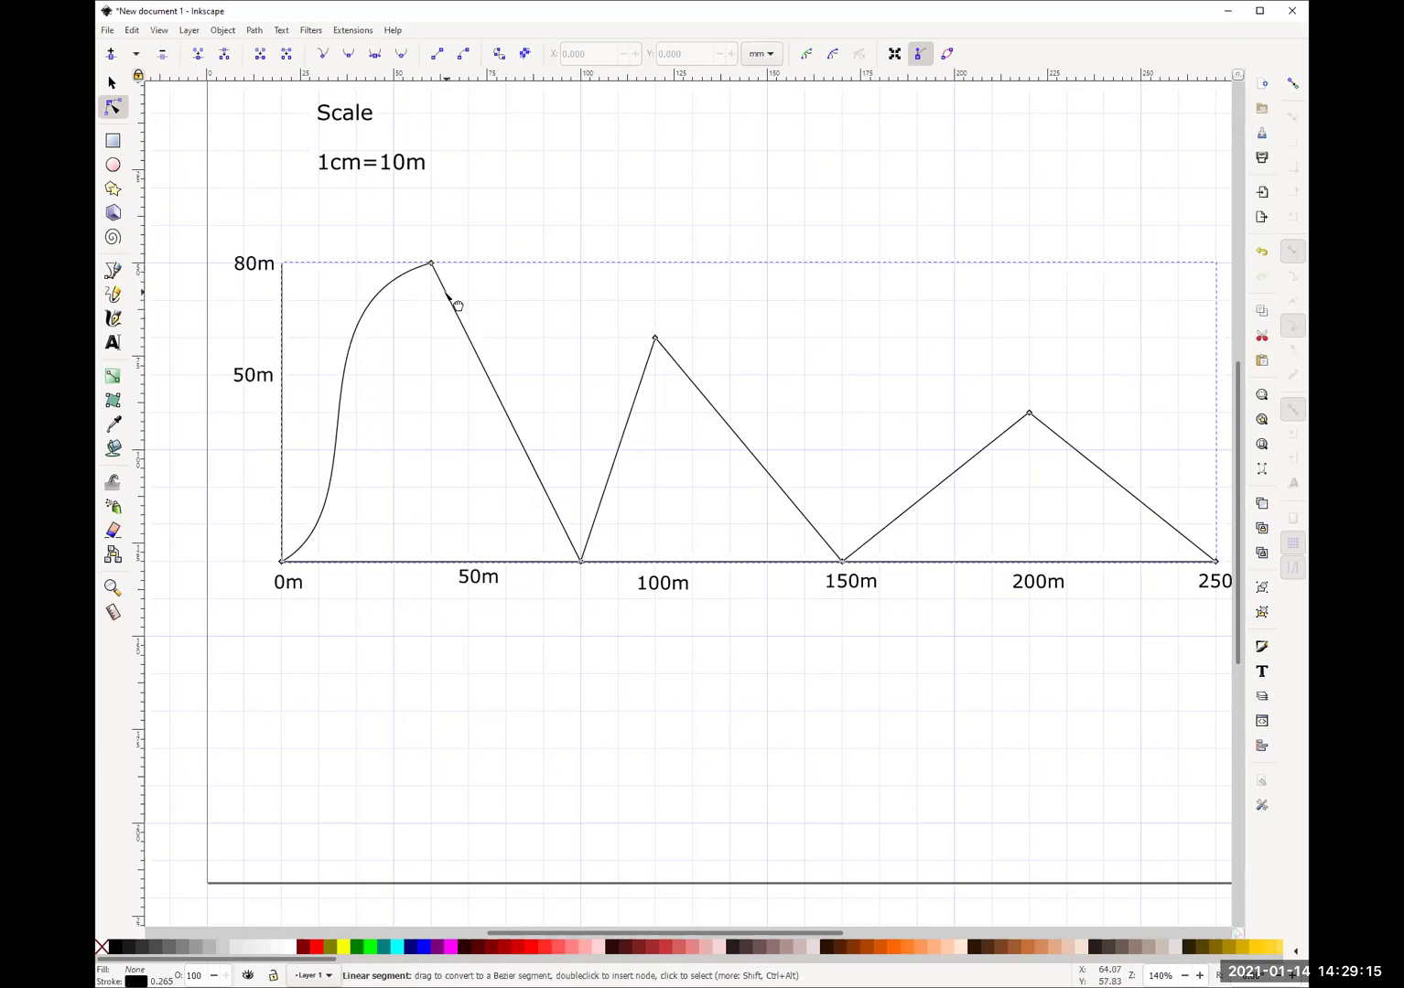
Curve the descent from the 80m-high peak and round both sides of the peak into a smooth crest.
left_click_drag(460, 303, 469, 286)
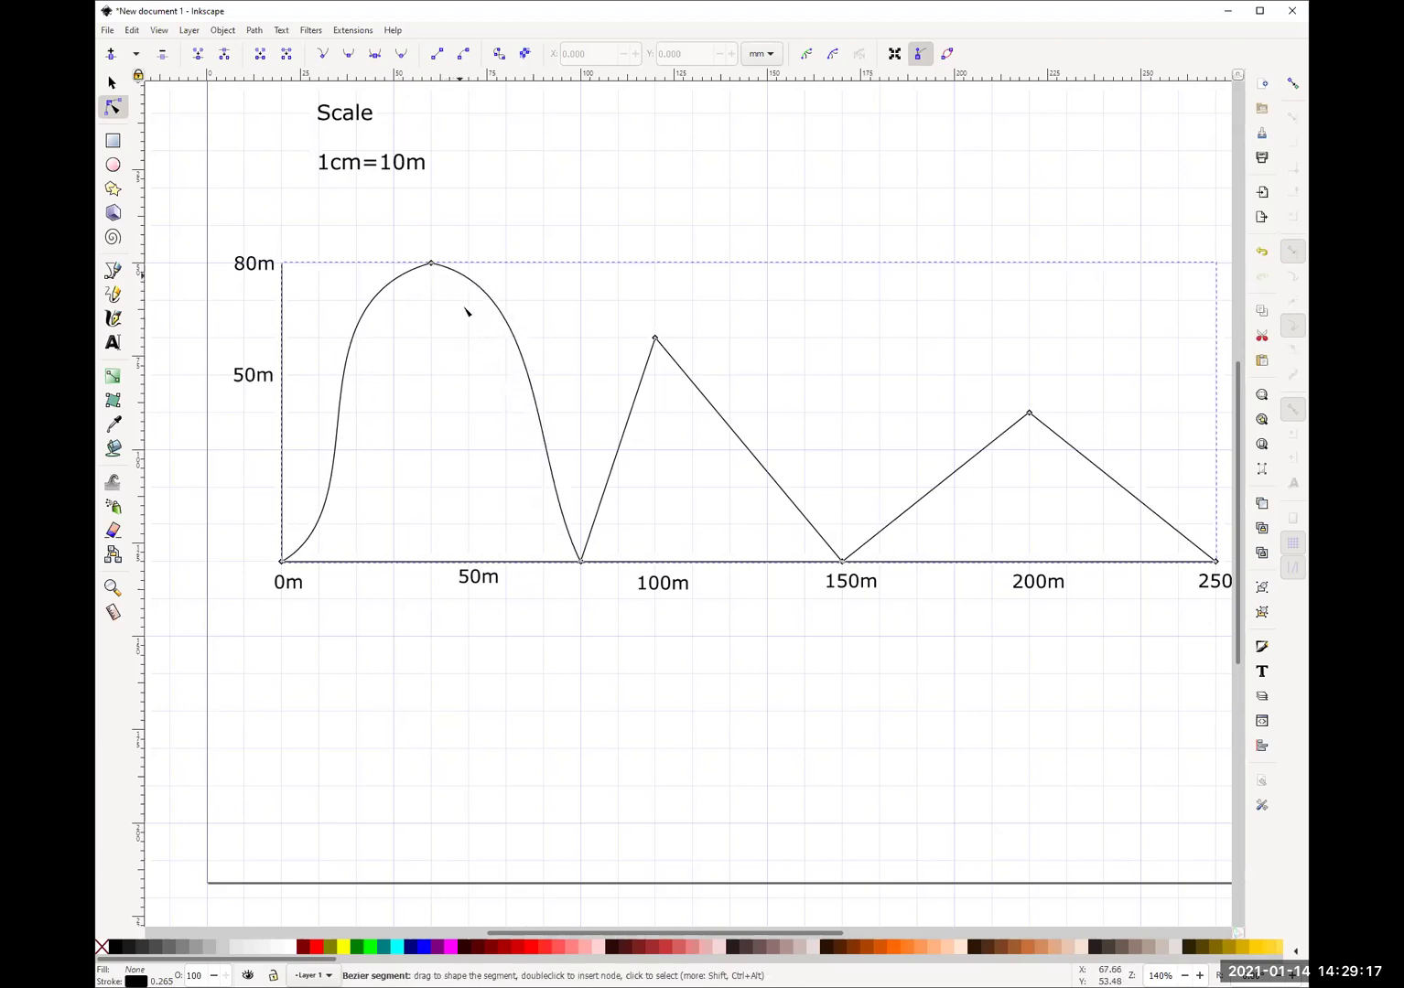
left_click_drag(532, 374, 516, 377)
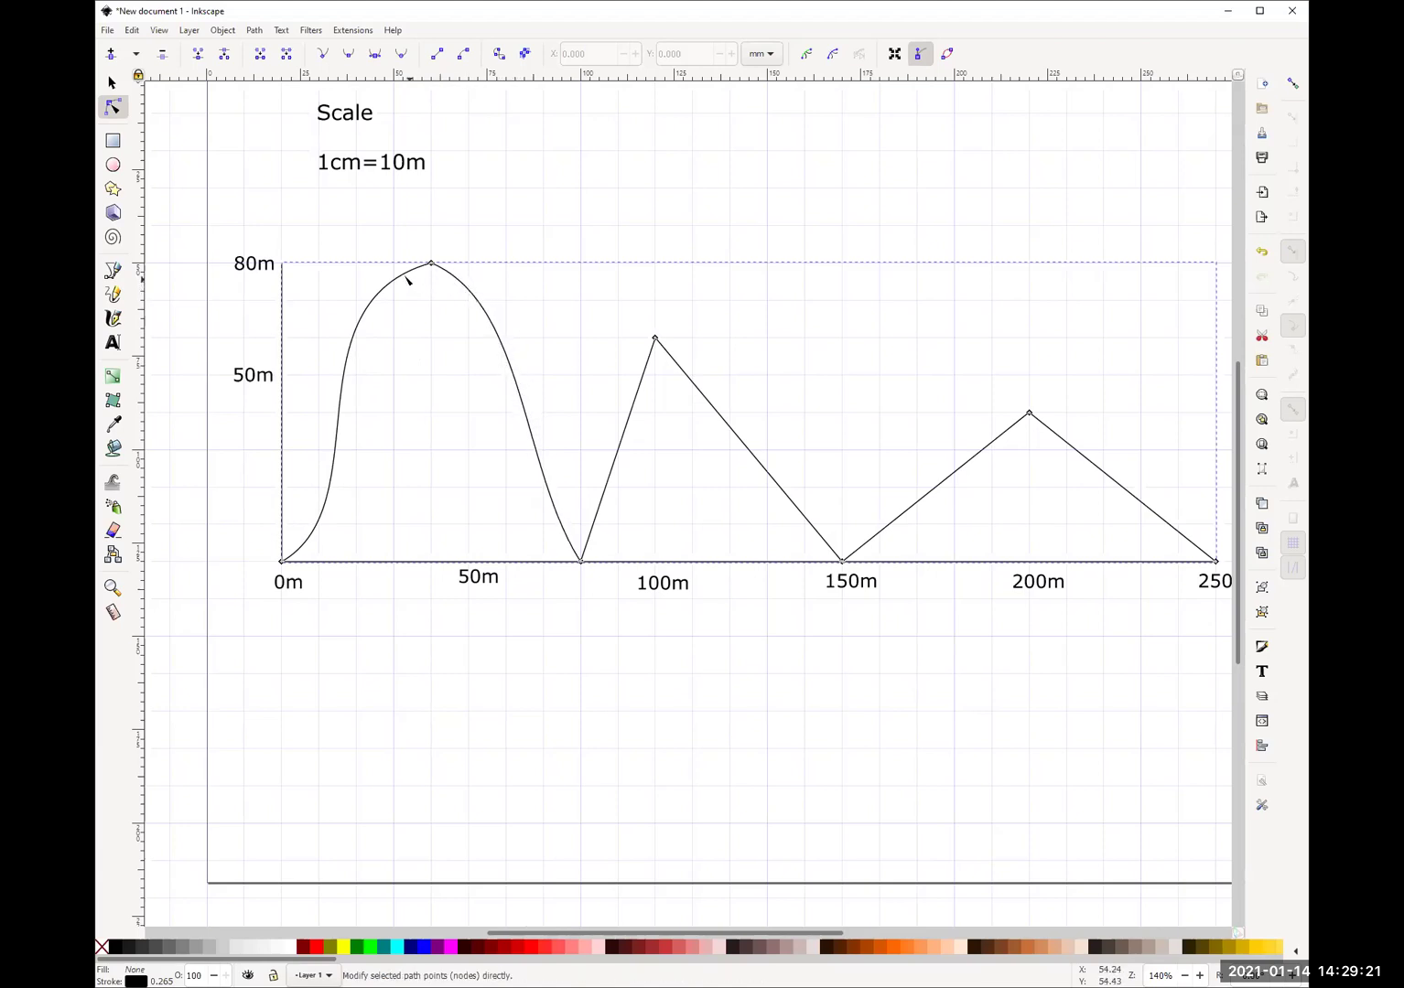
left_click_drag(400, 286, 470, 282)
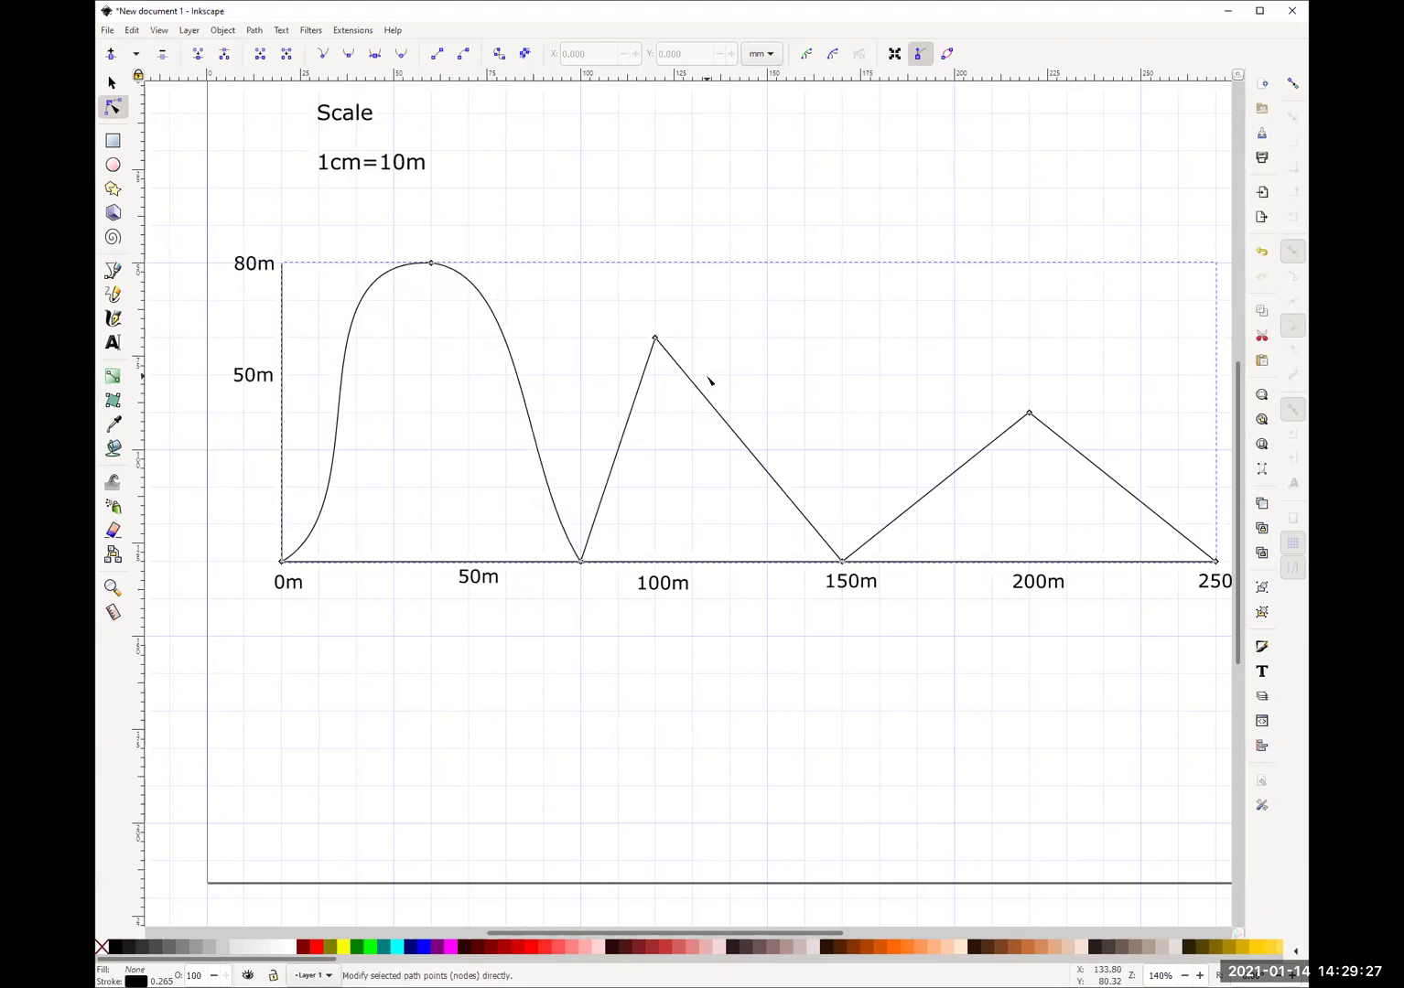
Flare the foot of the first descent into the baseline and slightly bow the rise toward the 60m-high peak.
left_click_drag(802, 451, 659, 539)
left_click_drag(370, 502, 348, 527)
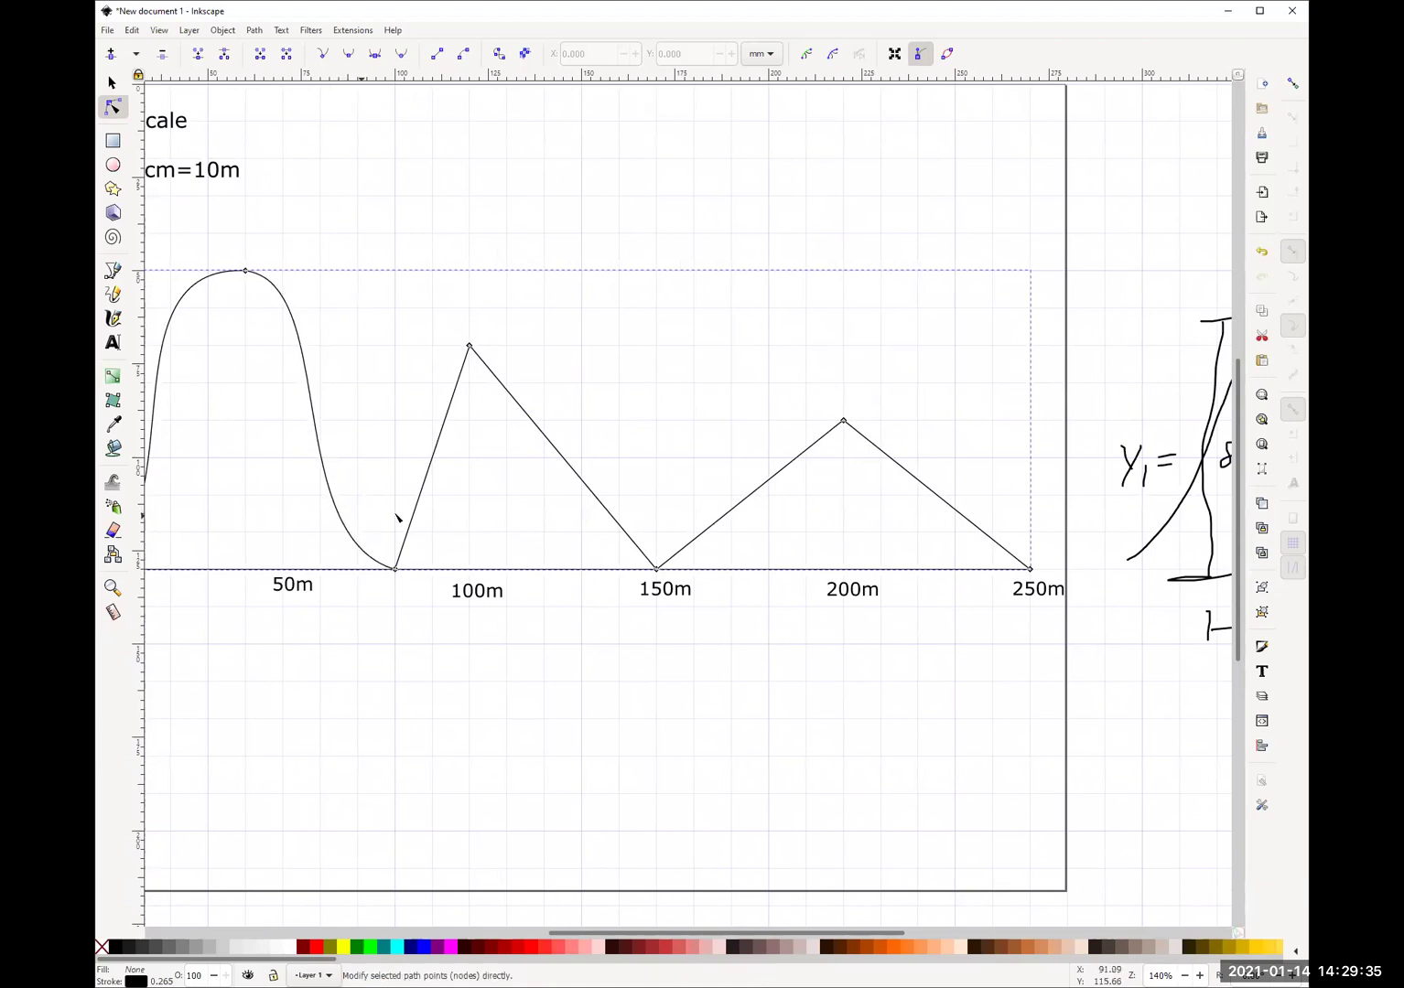
mouse_move(807, 464)
left_mouse_down()
mouse_move(238, 457)
mouse_move(921, 459)
left_mouse_up()
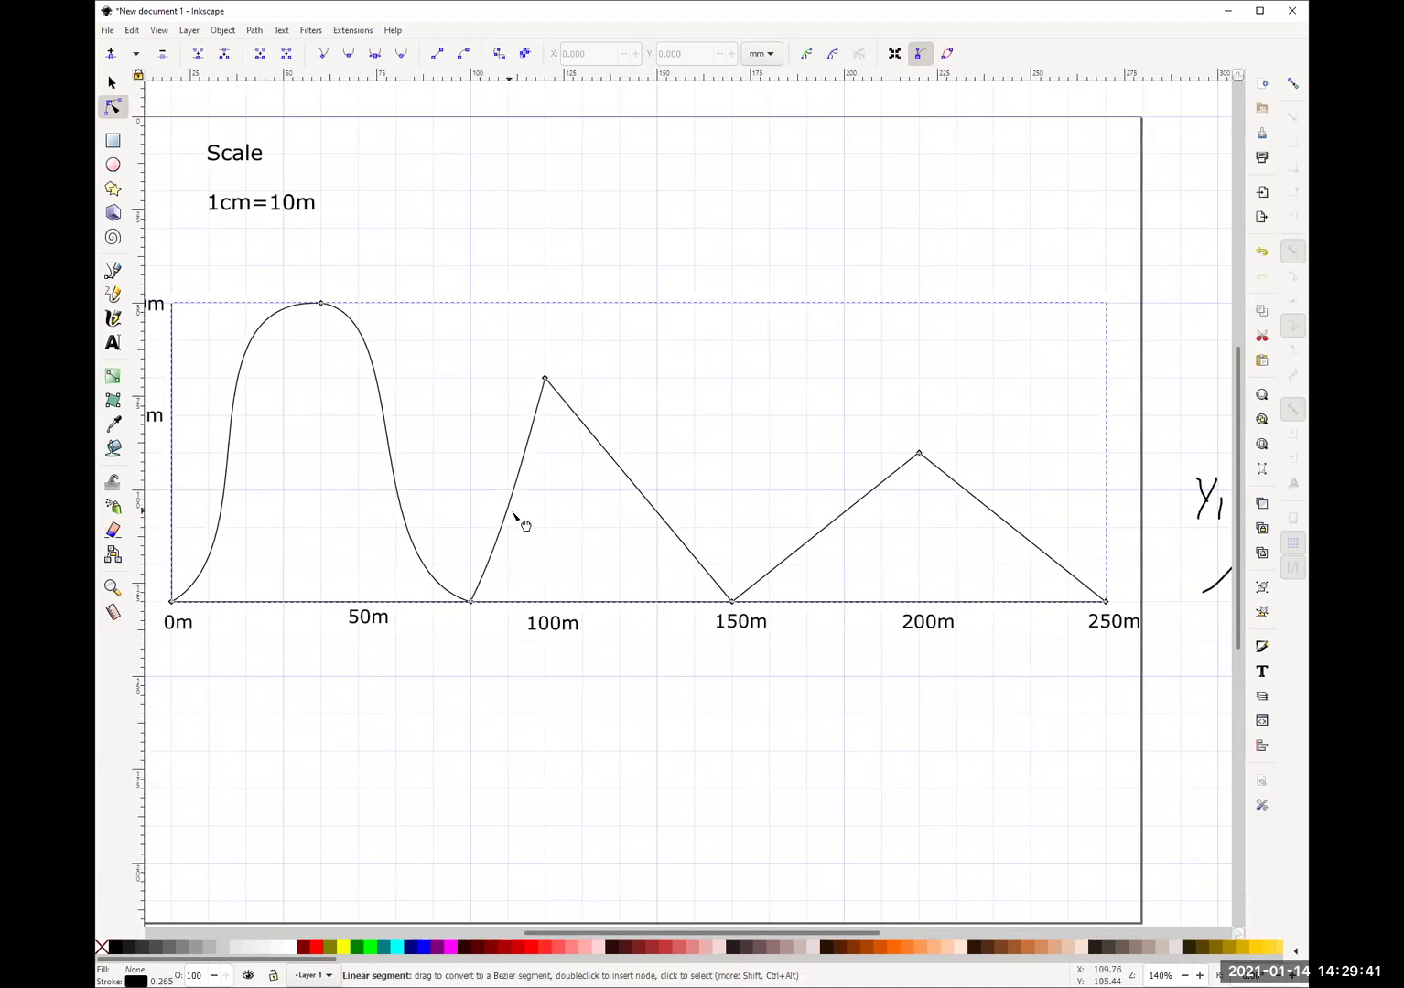
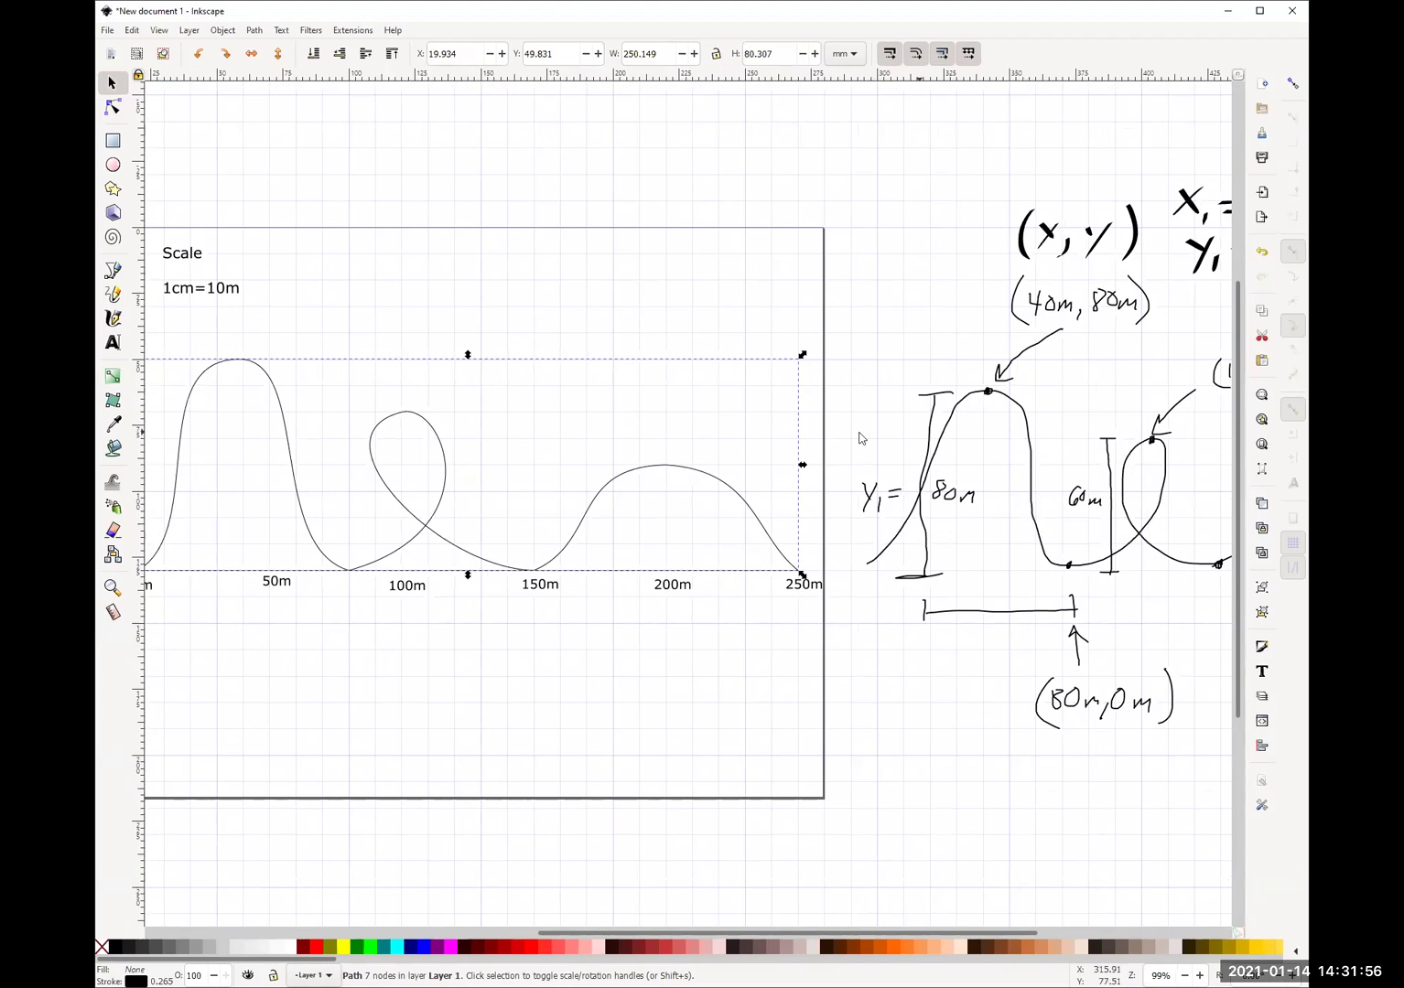
scroll(479, 609, "left", 3)
scroll(510, 646, "left", 1)
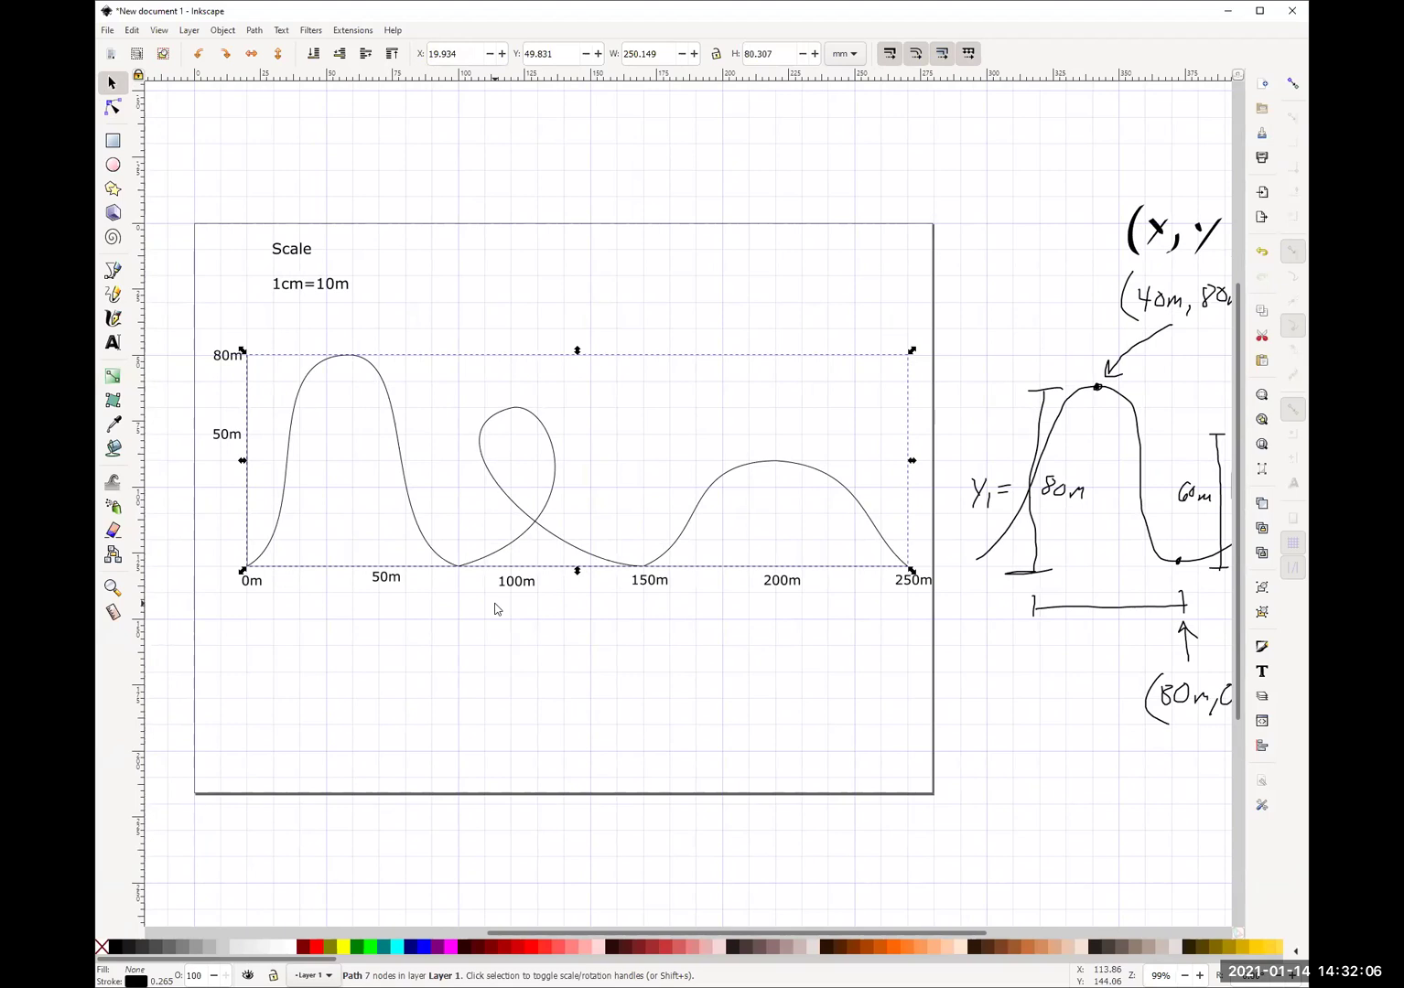
left_click(114, 164)
scroll(501, 474, "up", 2, "ctrl")
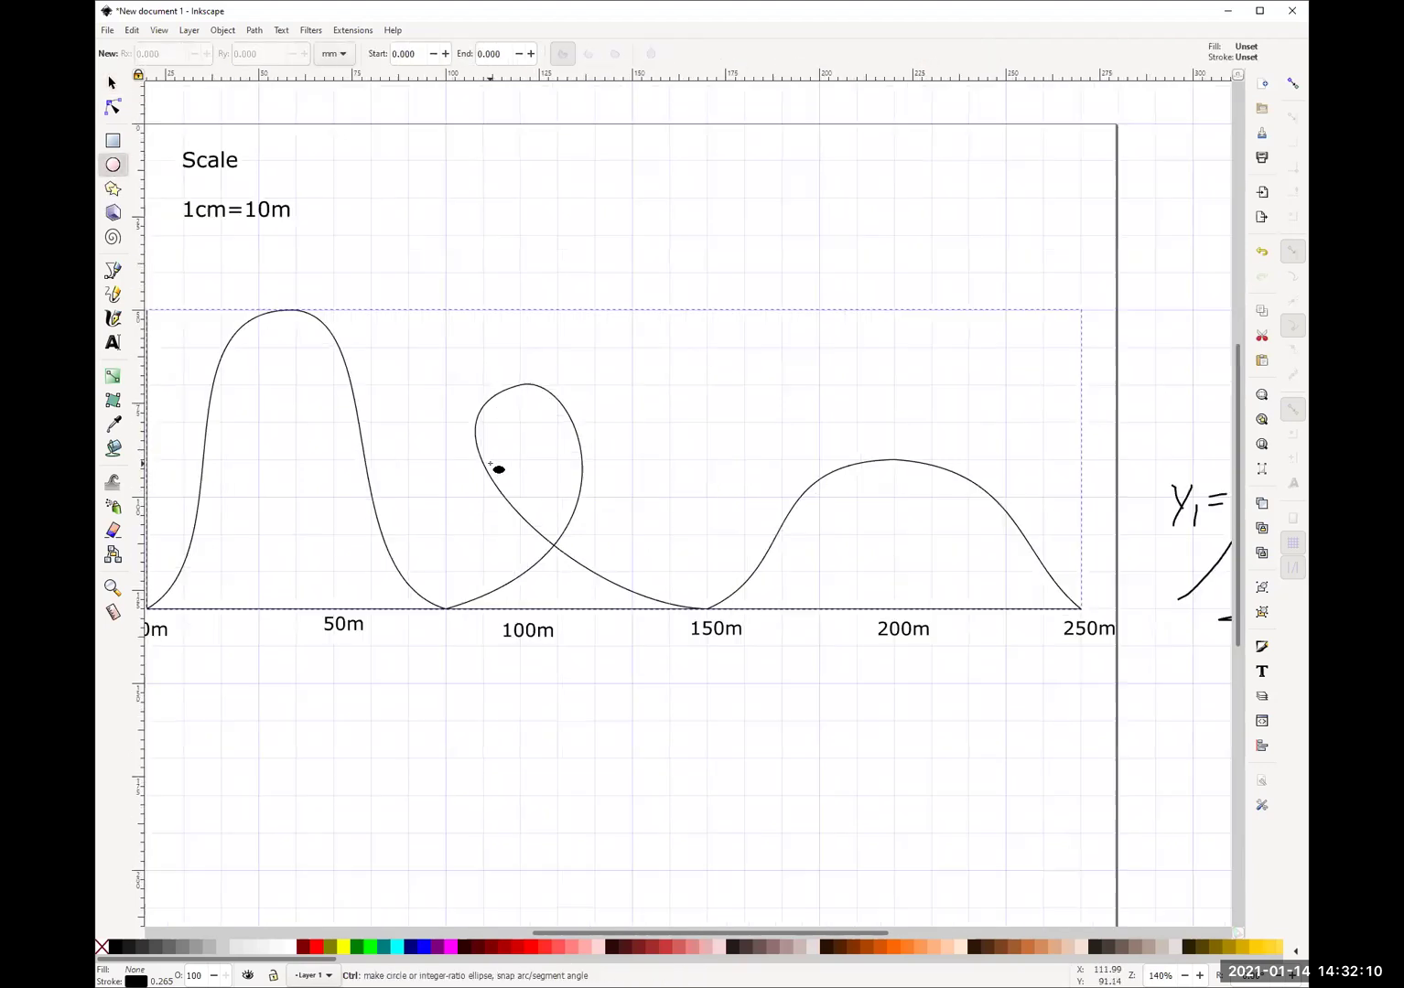
left_click_drag(505, 379, 604, 467)
right_click(566, 443)
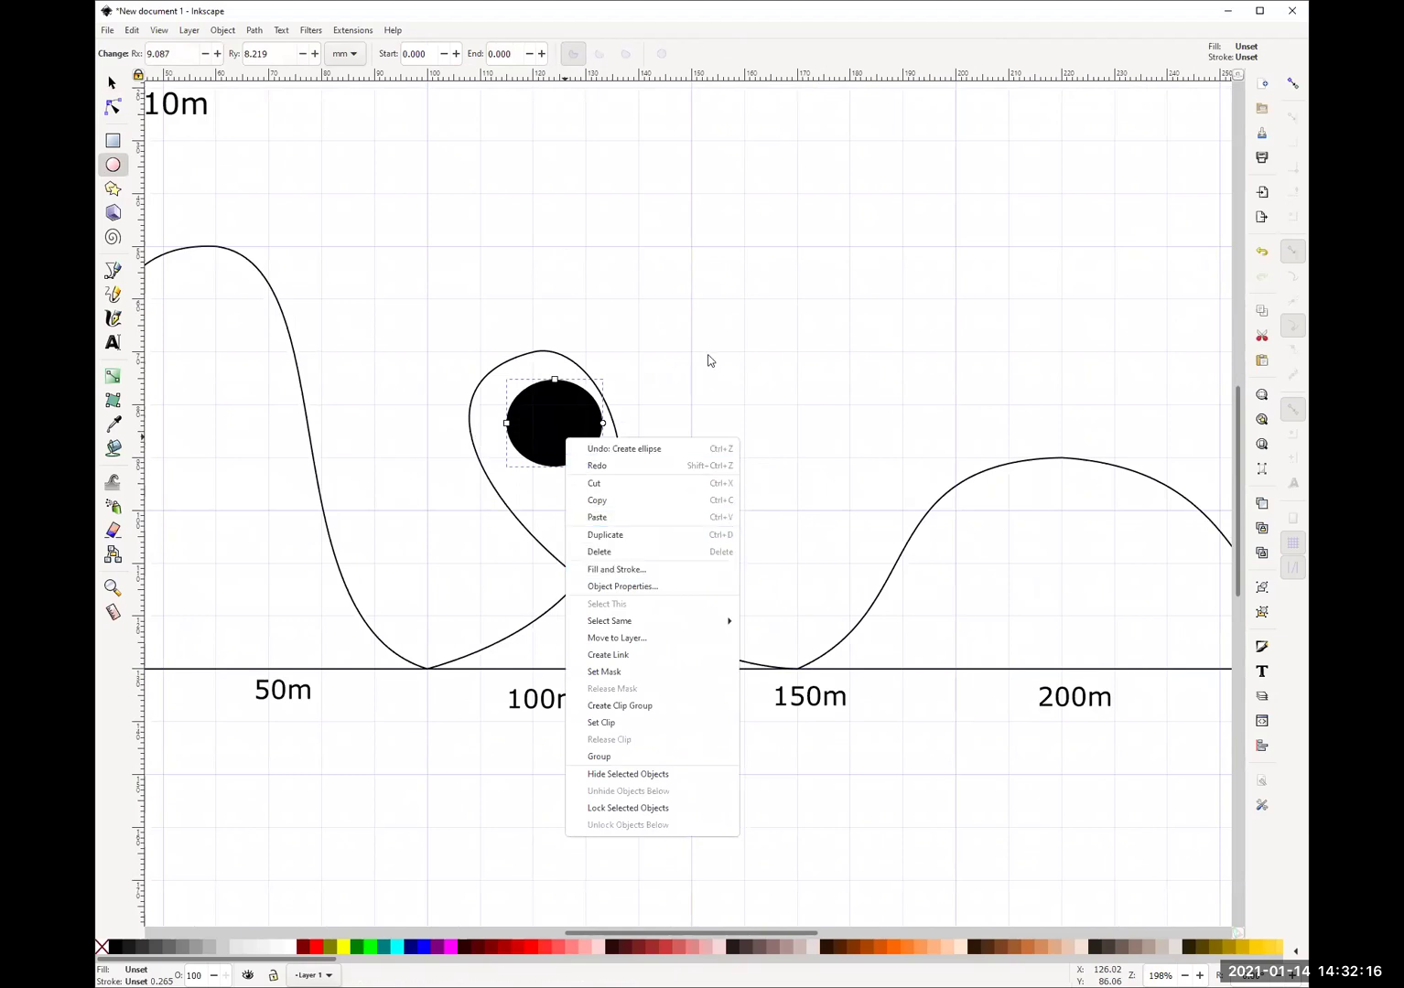
left_click(698, 368)
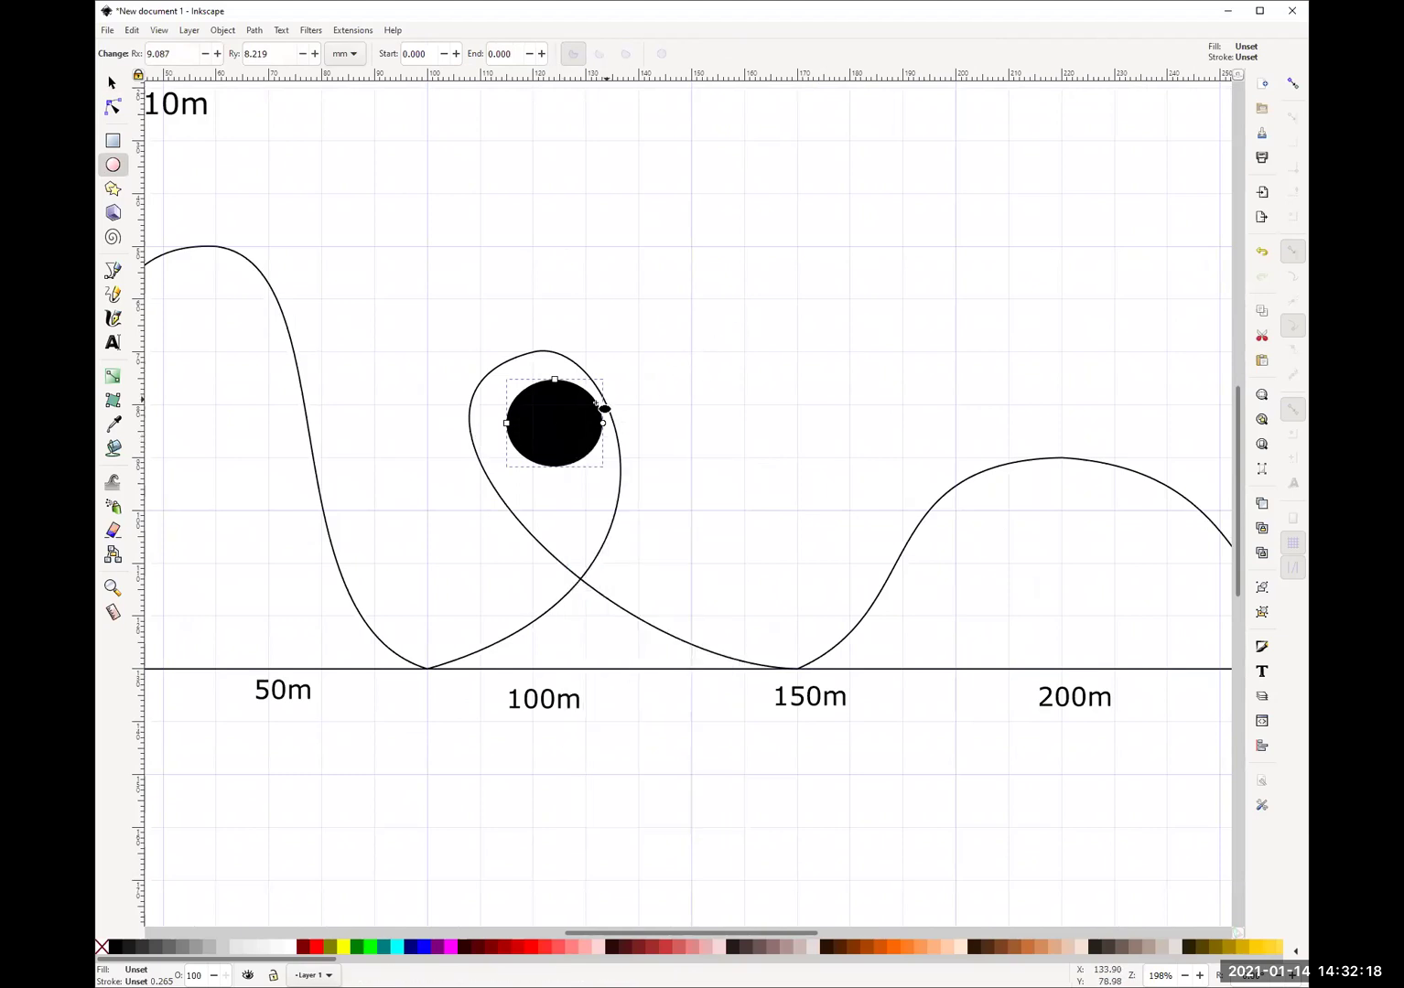
key("Delete")
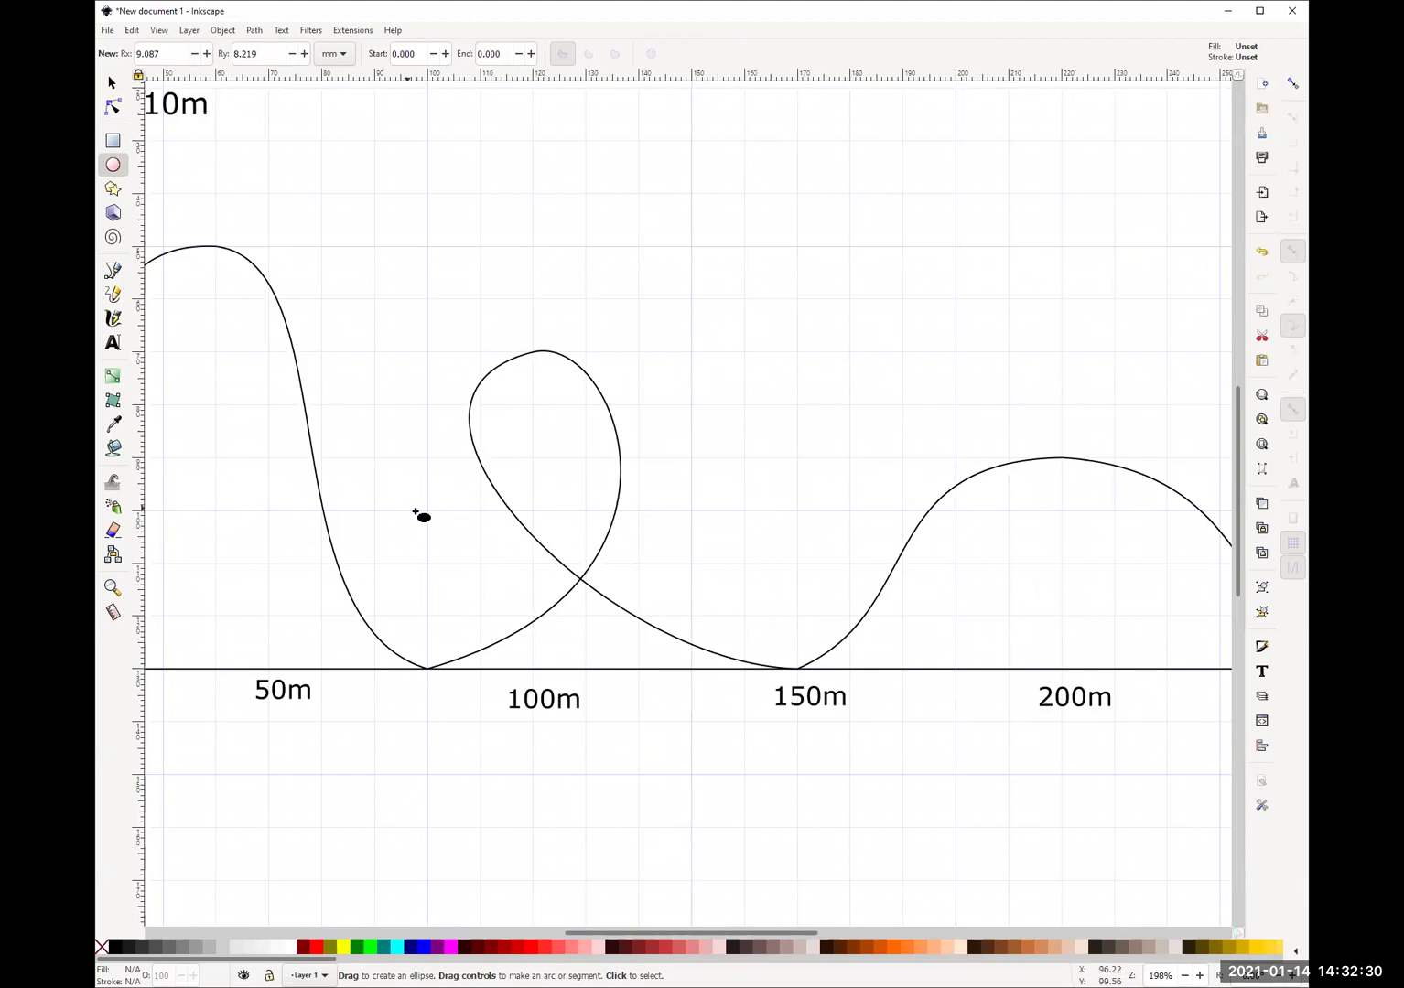
Reshape the loop with the Node tool, bowing its left side farther outward and slightly adjusting its right side.
left_click(113, 108)
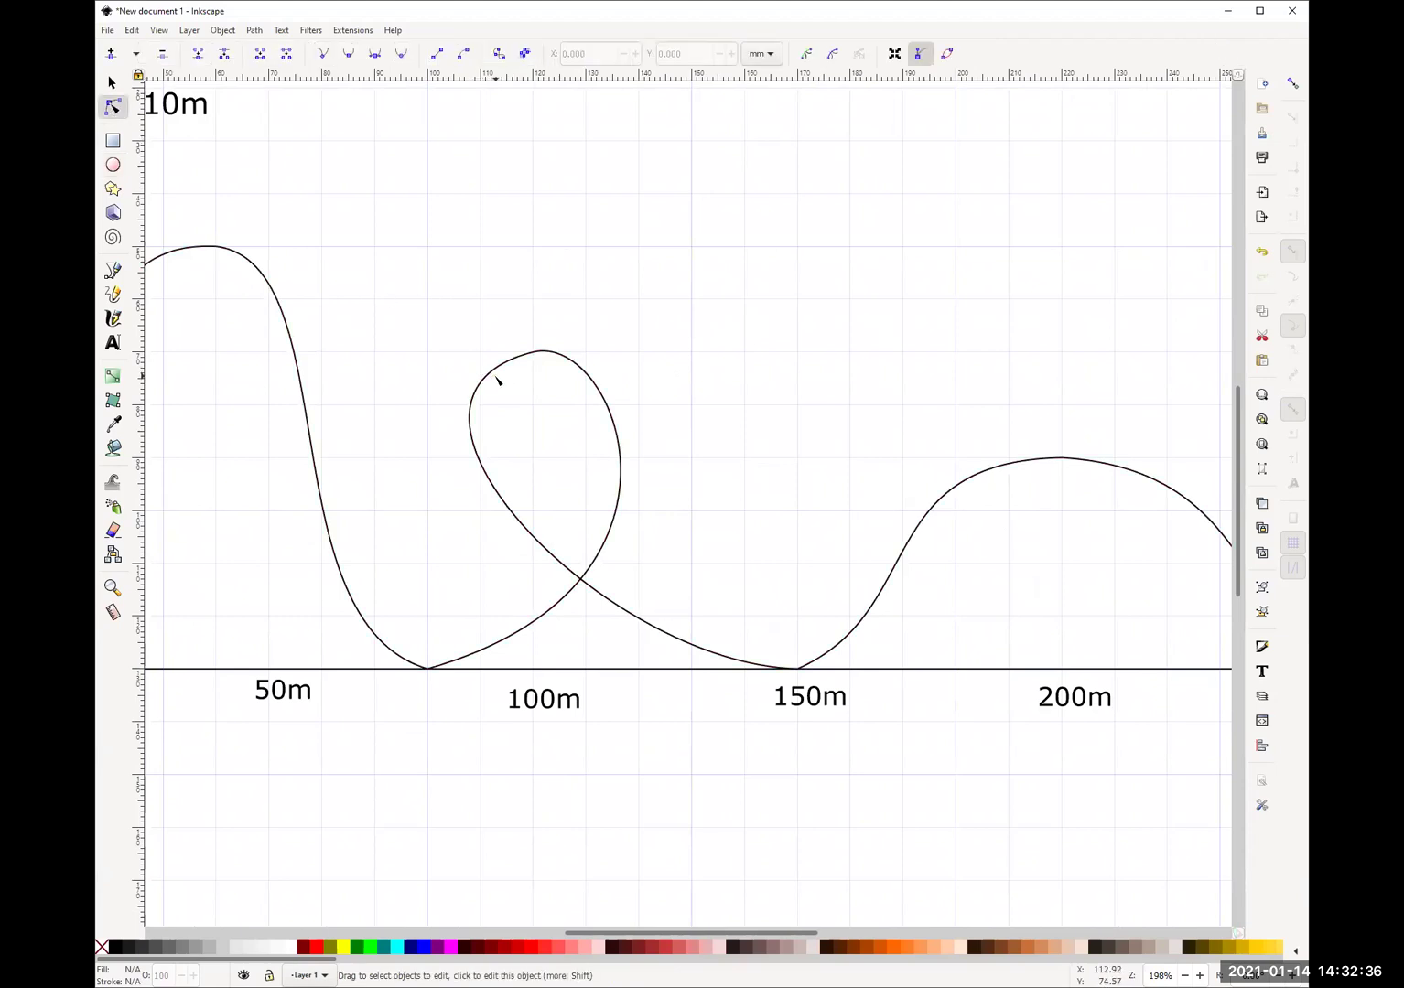
left_click(477, 394)
left_click_drag(484, 405, 501, 407)
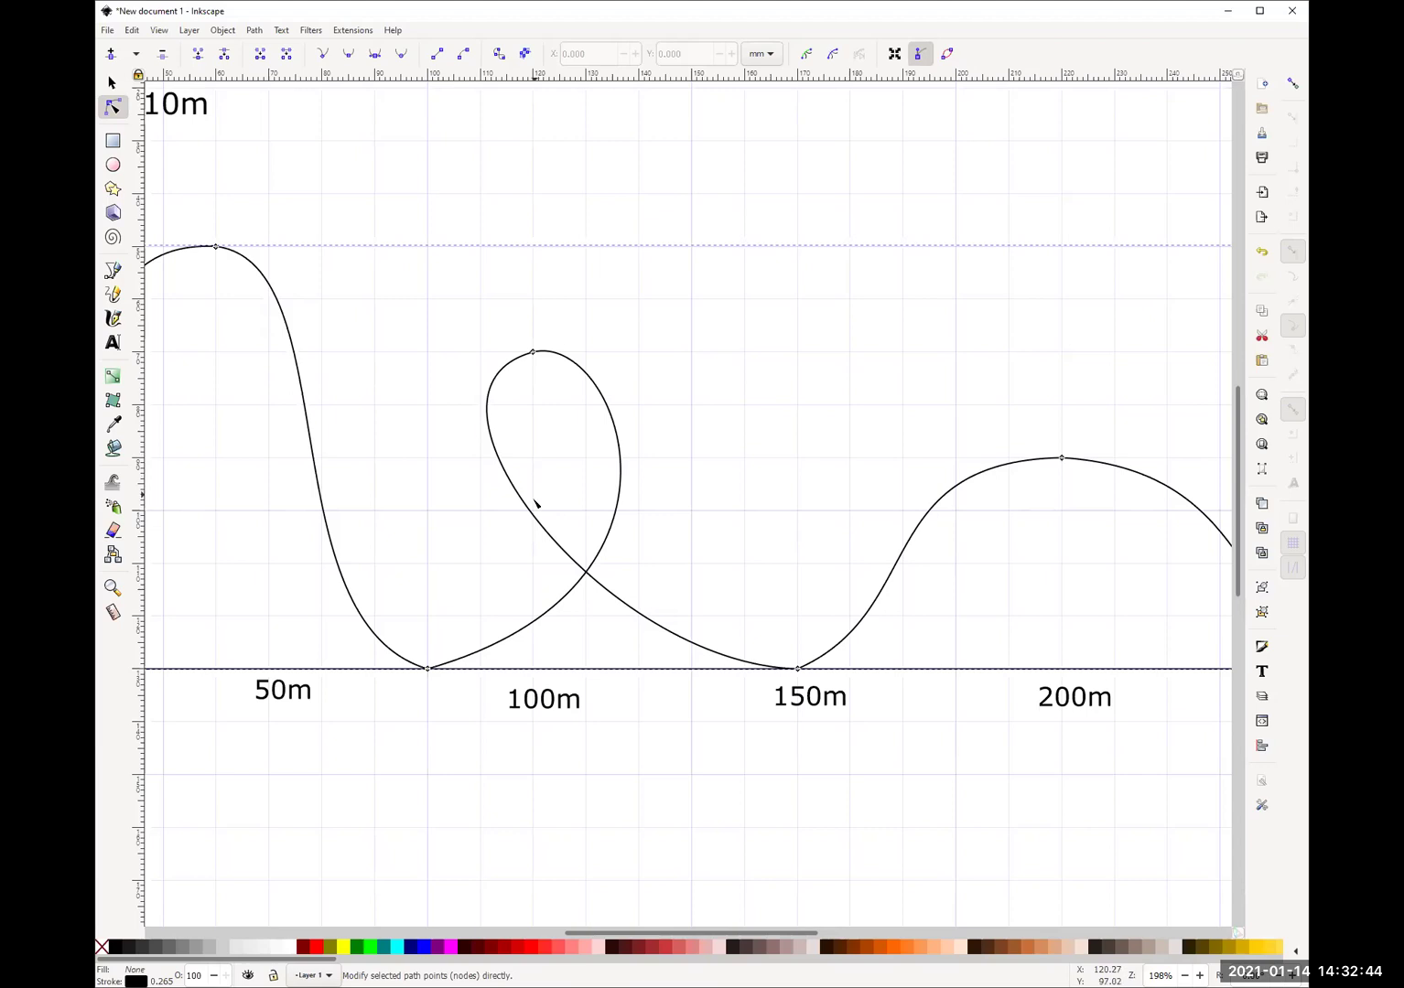
left_click_drag(538, 521, 504, 510)
left_click_drag(630, 468, 626, 470)
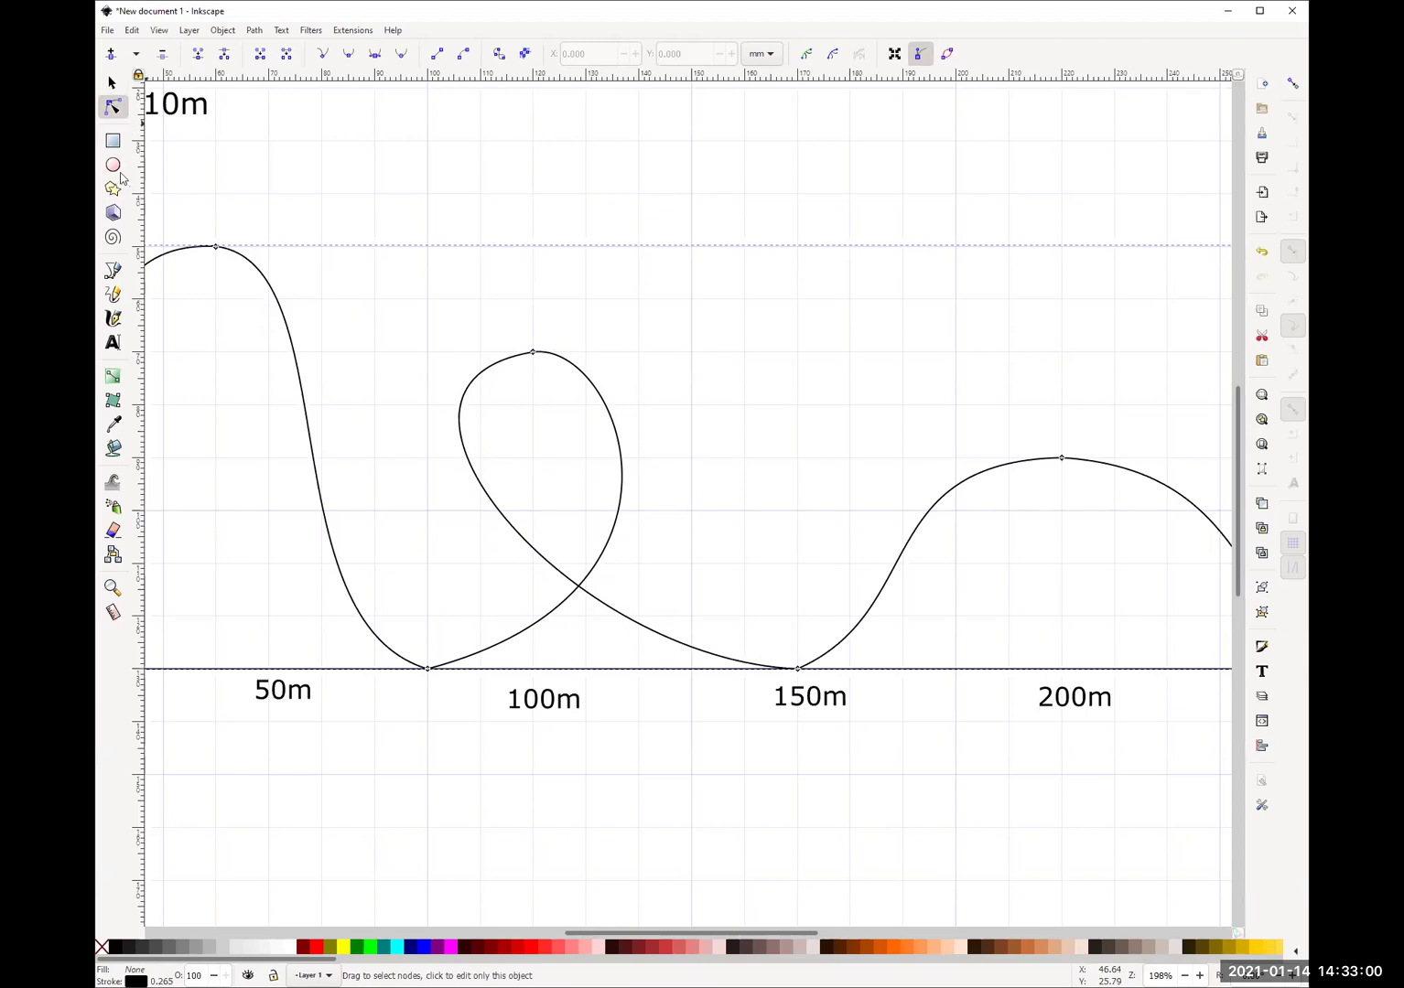
Draw a circle with a radius of about 12 mm in the empty area above the loop.
left_click(113, 271)
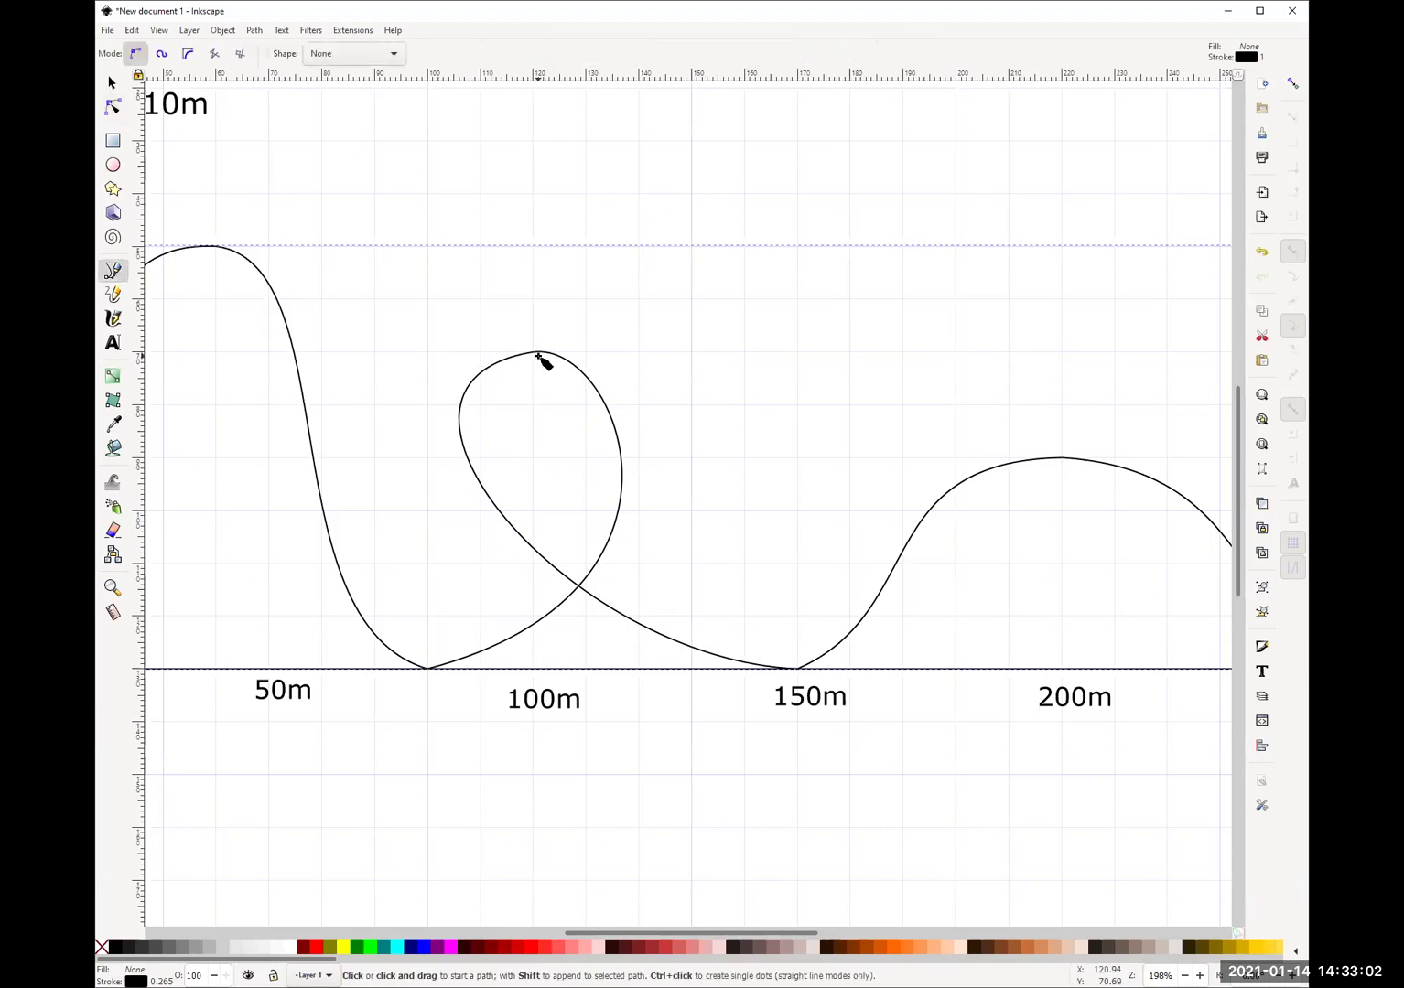
left_click(112, 166)
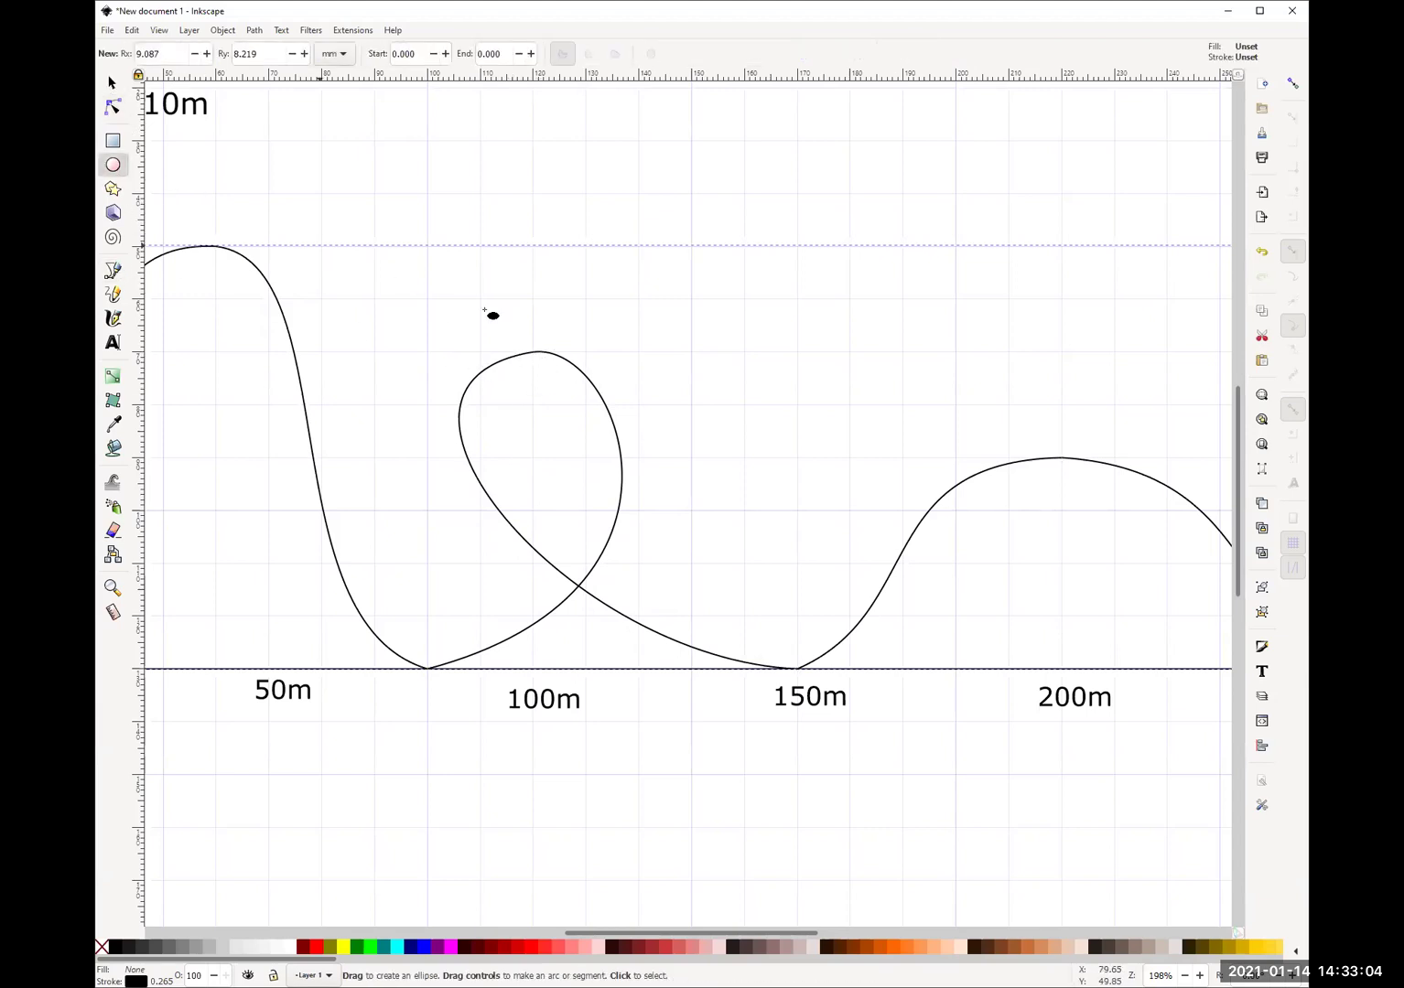
right_click(671, 287)
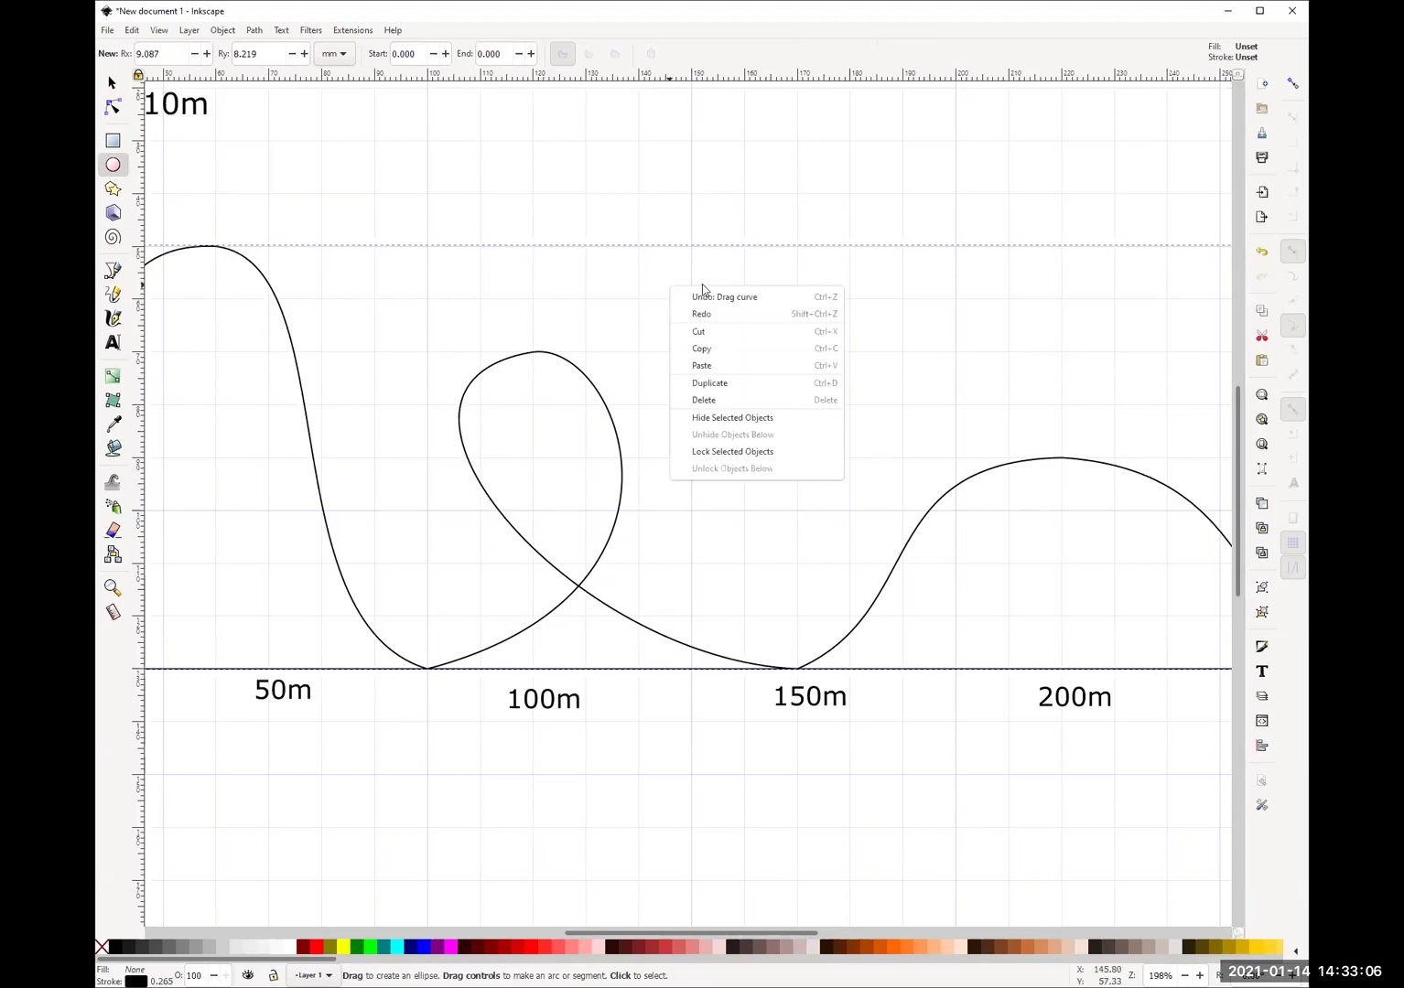
left_click(117, 166)
left_click_drag(440, 248, 426, 236)
left_click_drag(500, 174, 634, 300)
Give the circle a black swatch fill with alpha 12, and move it inside the top of the loop.
right_click(563, 218)
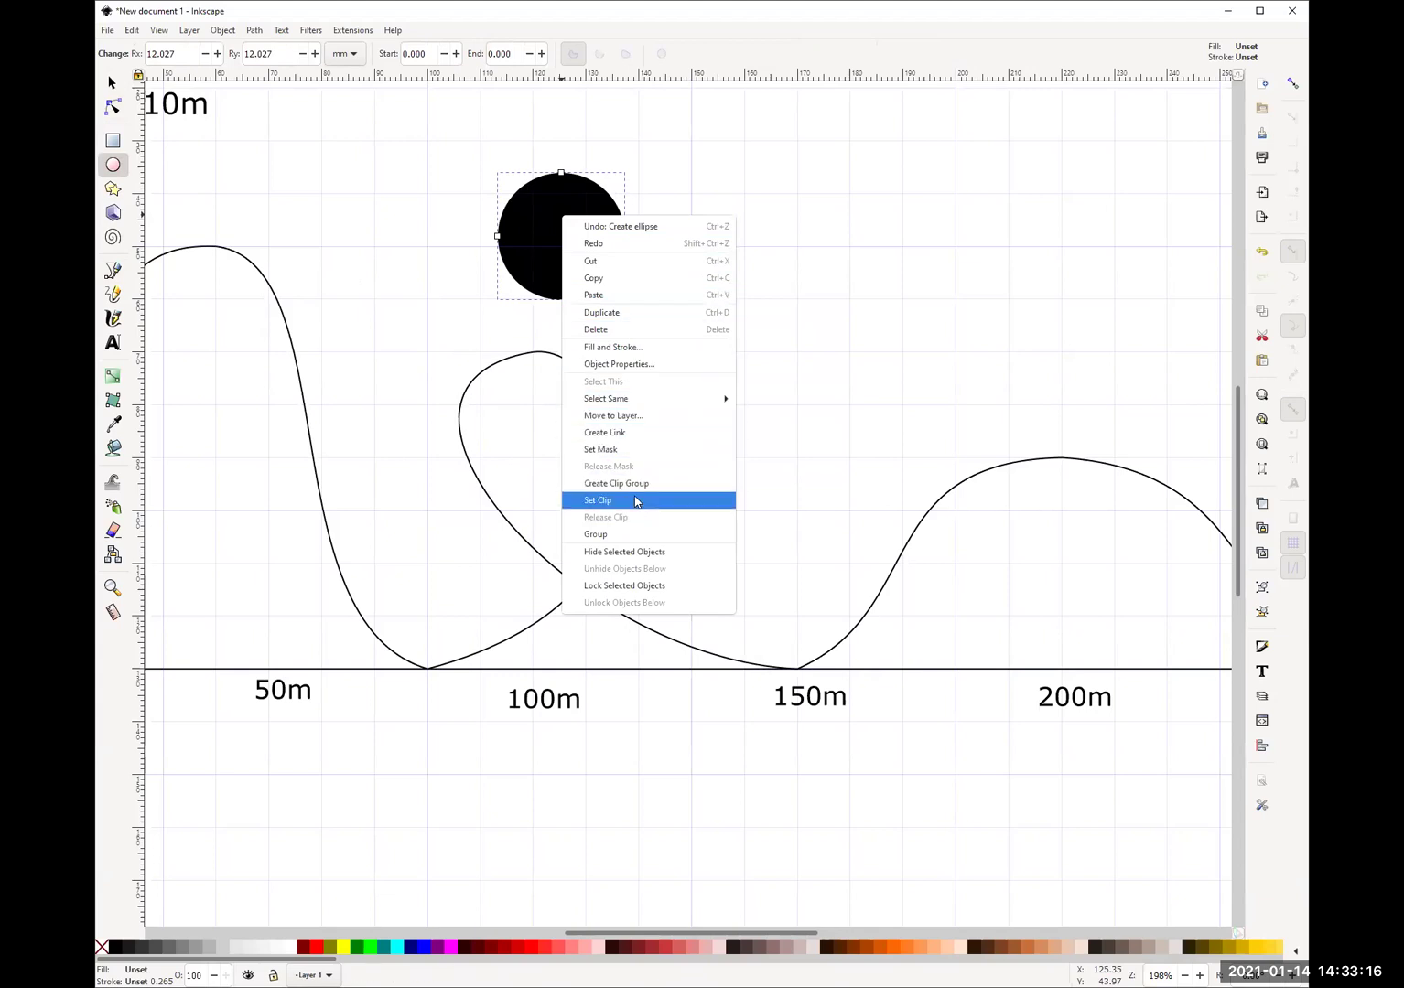
left_click(618, 347)
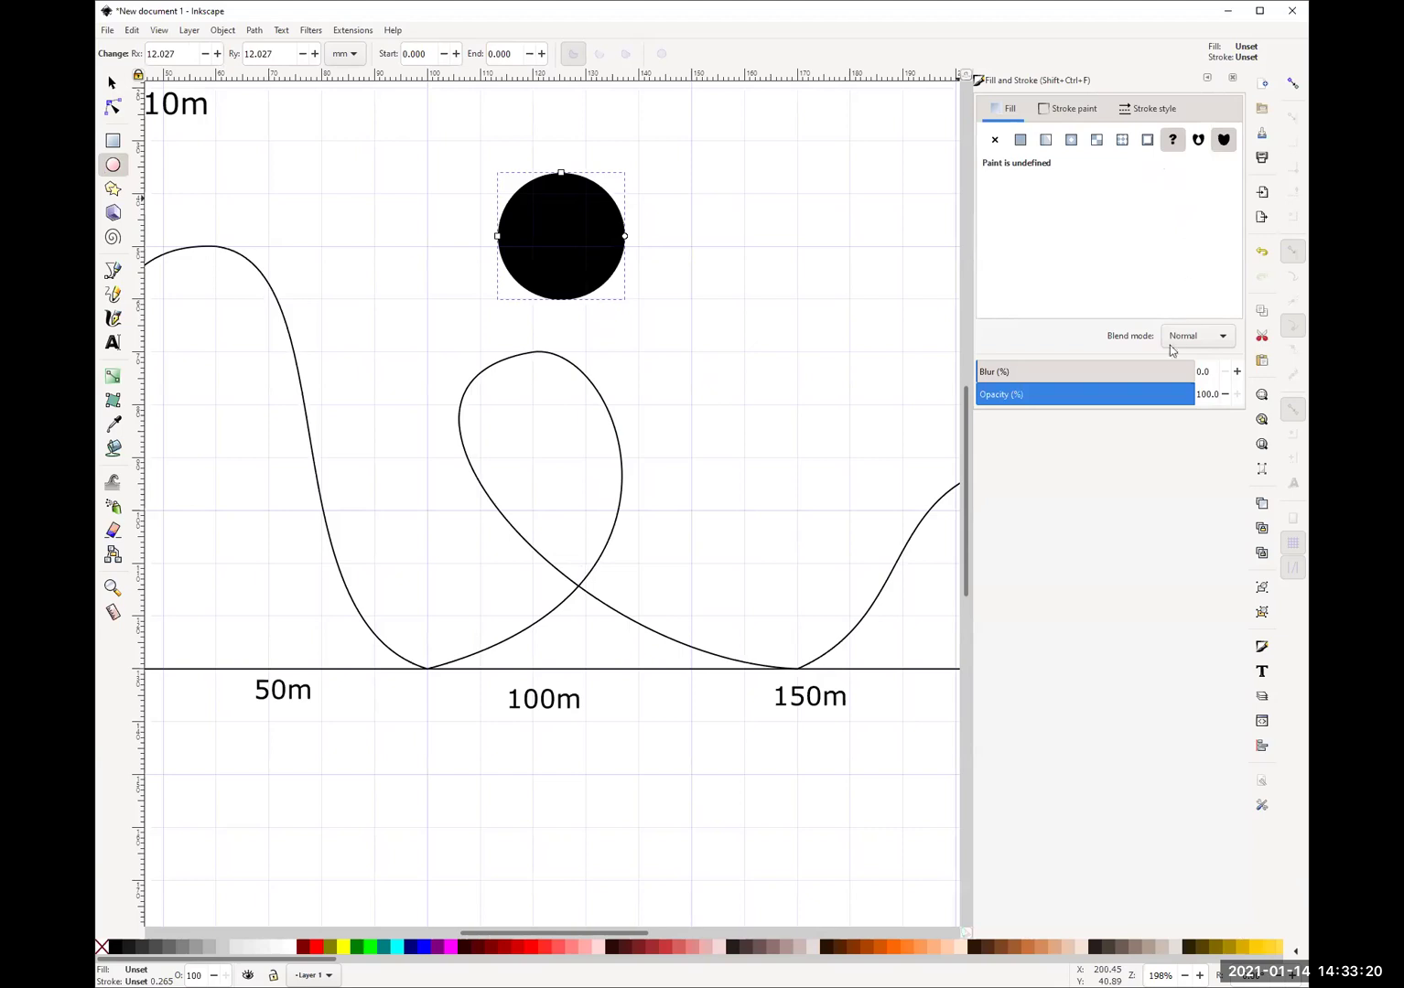
left_click(1045, 139)
left_click(1071, 141)
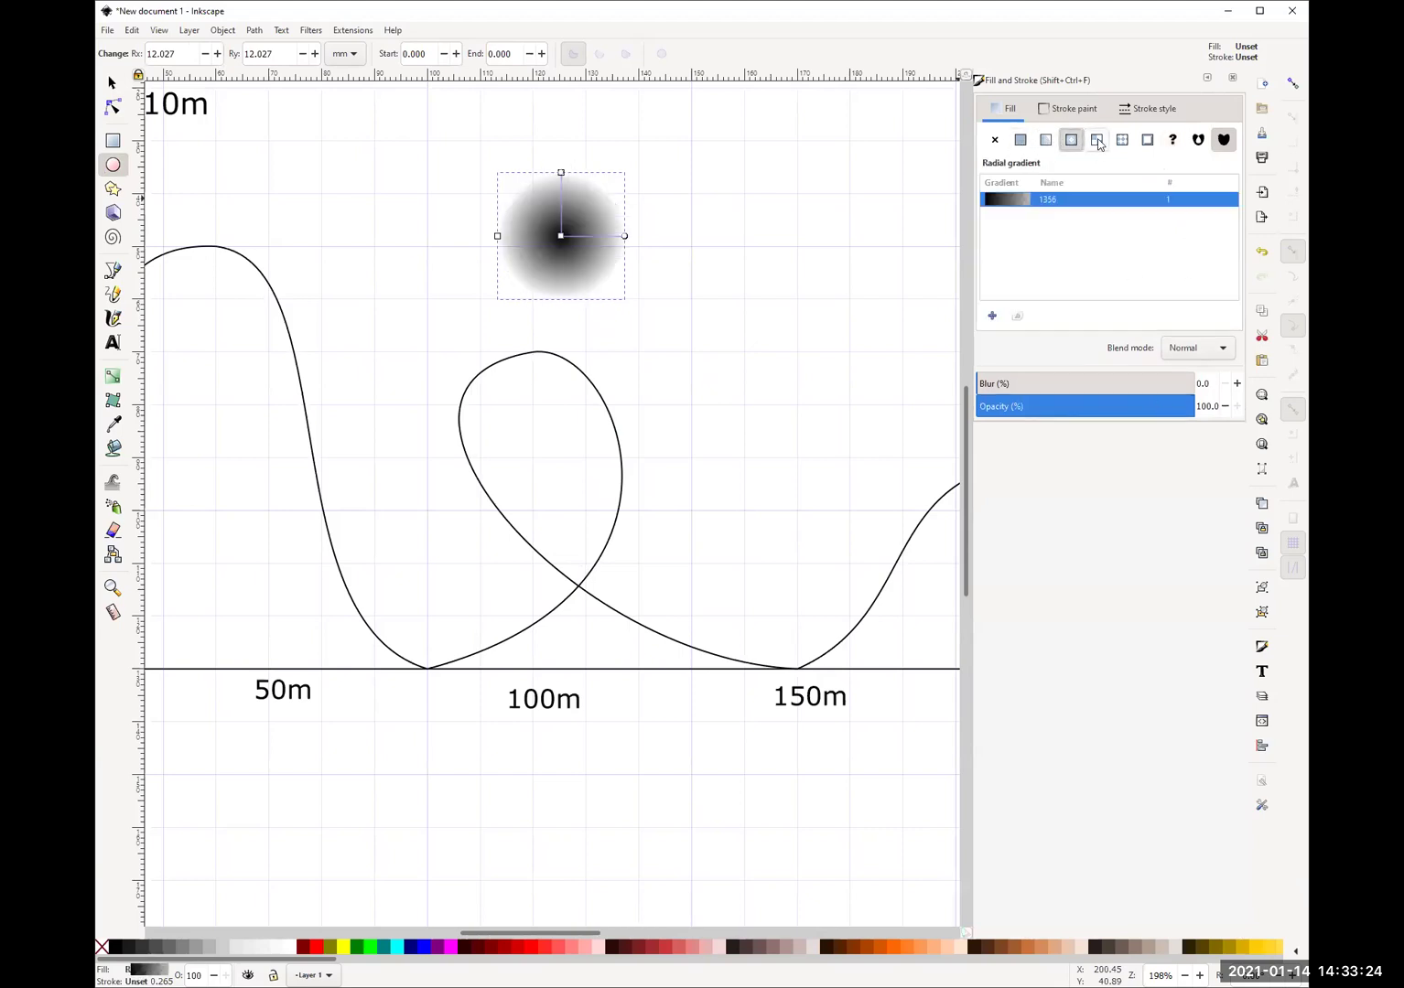
left_click(1096, 141)
left_click(1122, 140)
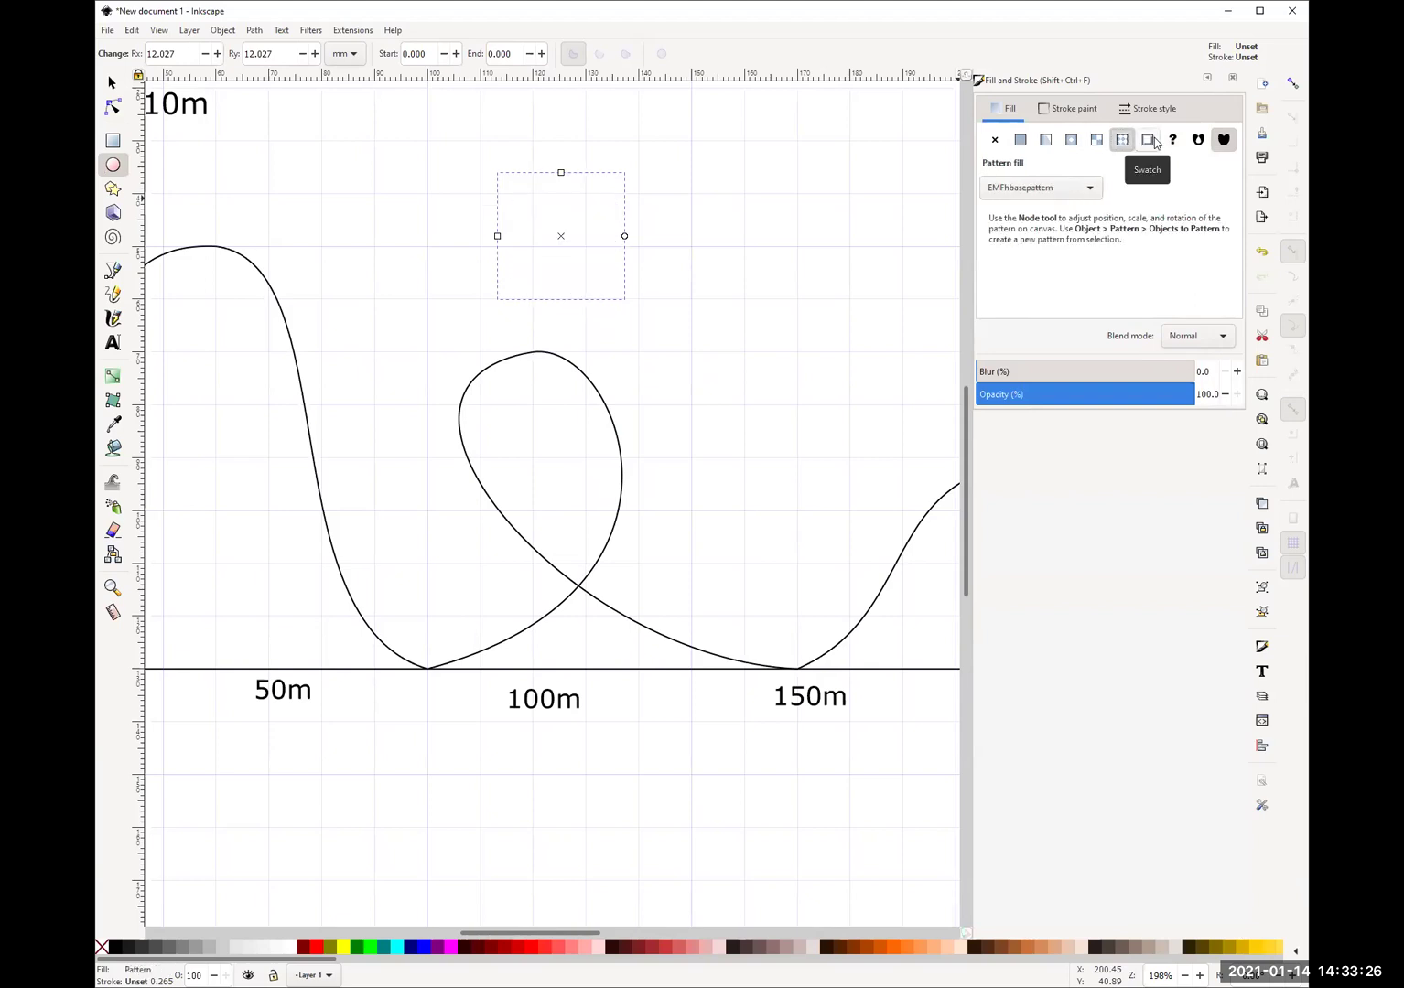
left_click(1153, 139)
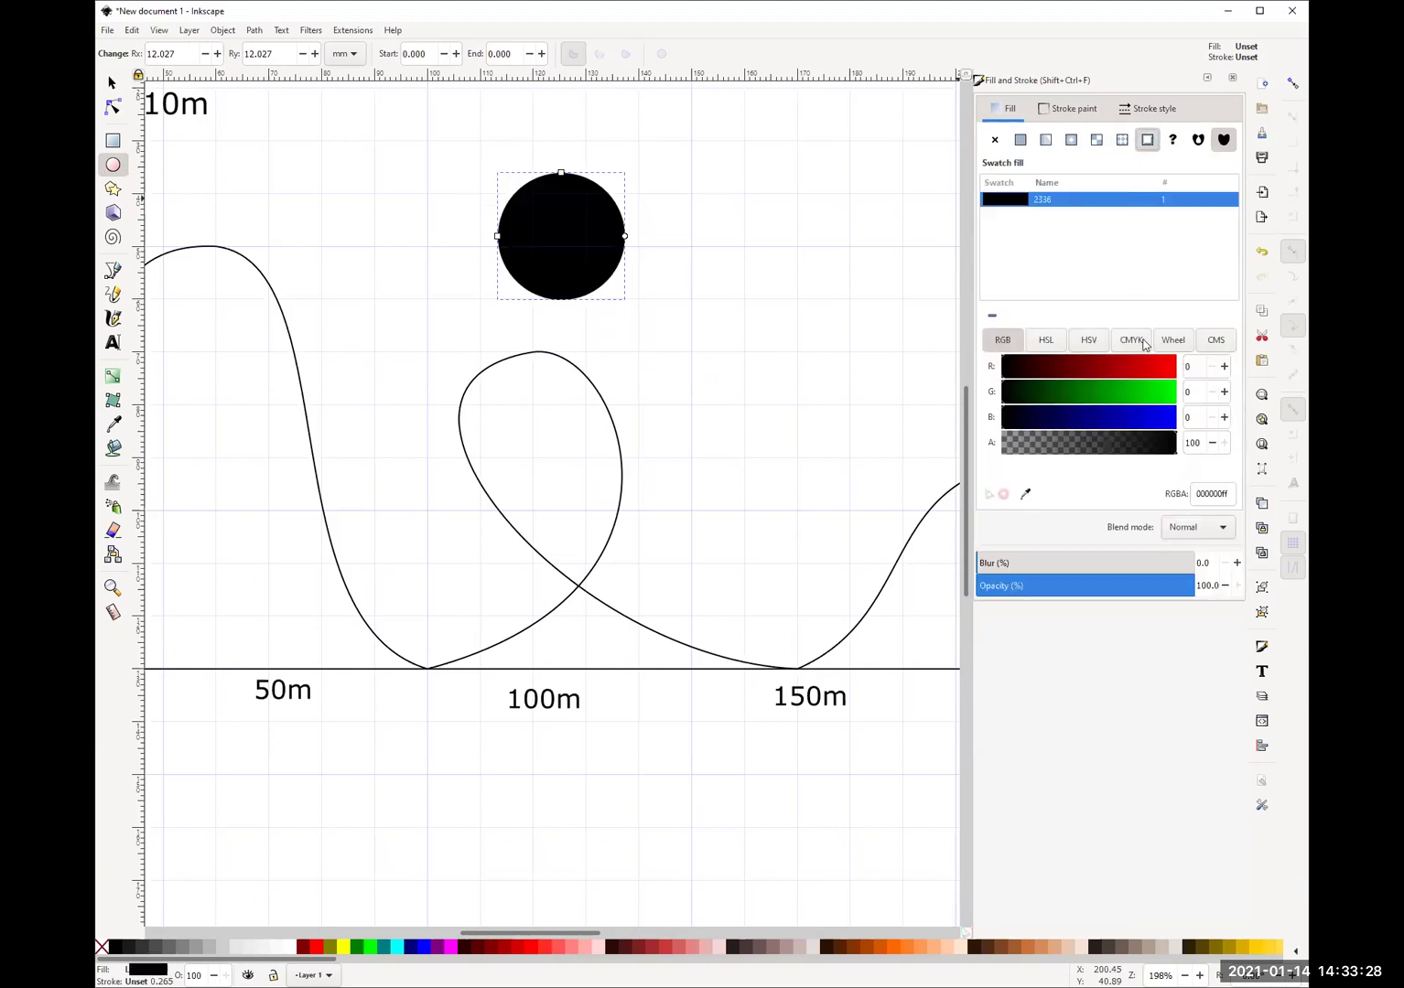
left_click_drag(1144, 446, 1024, 445)
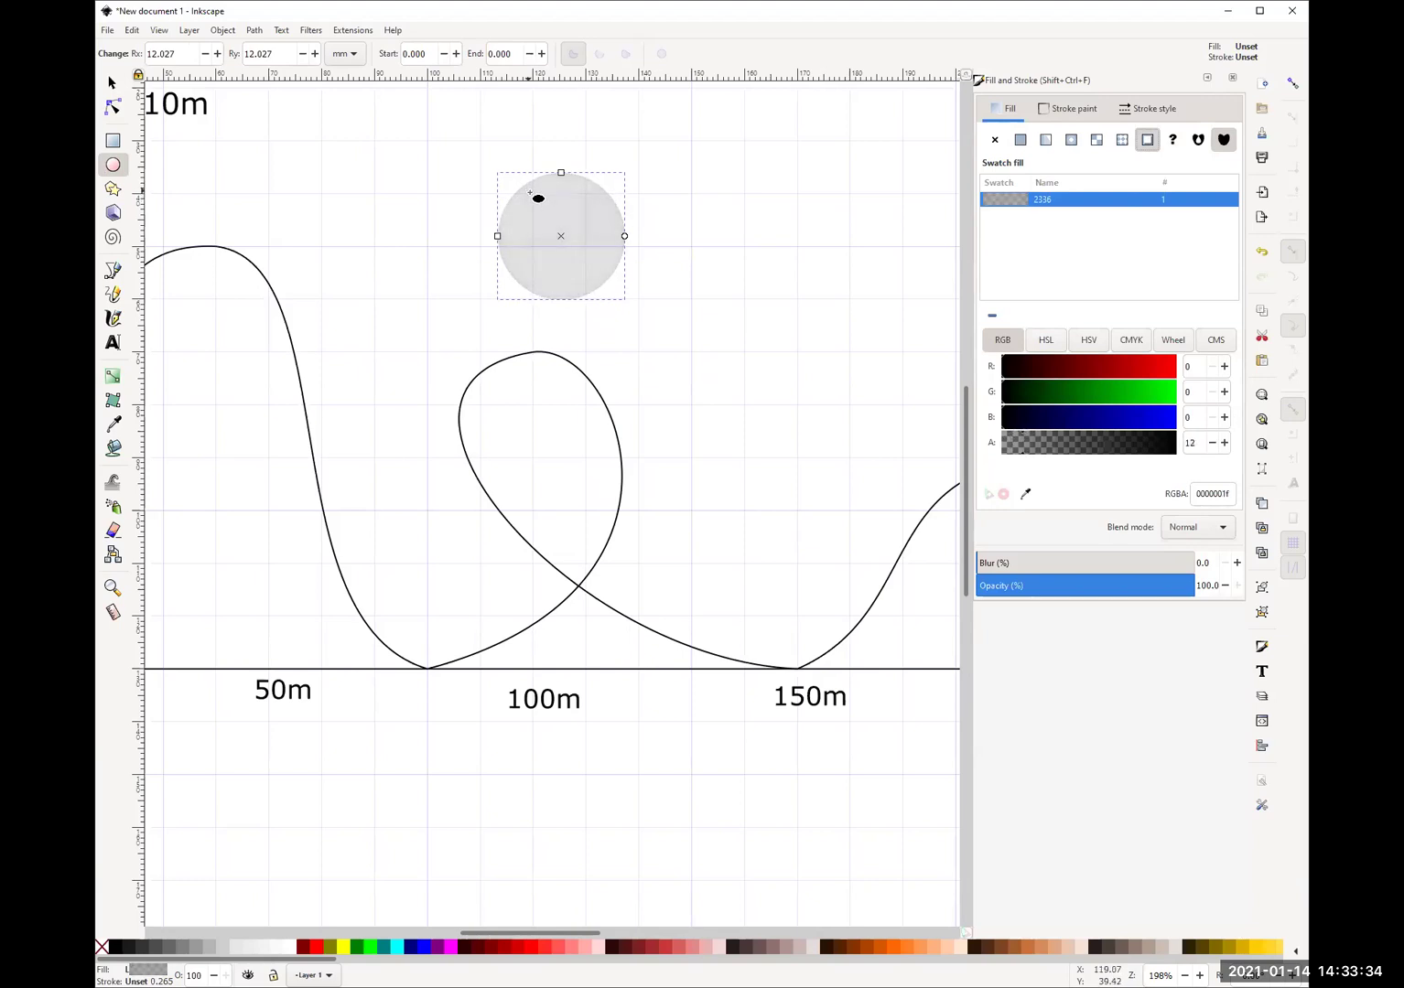
left_click(112, 84)
left_click_drag(548, 232, 519, 410)
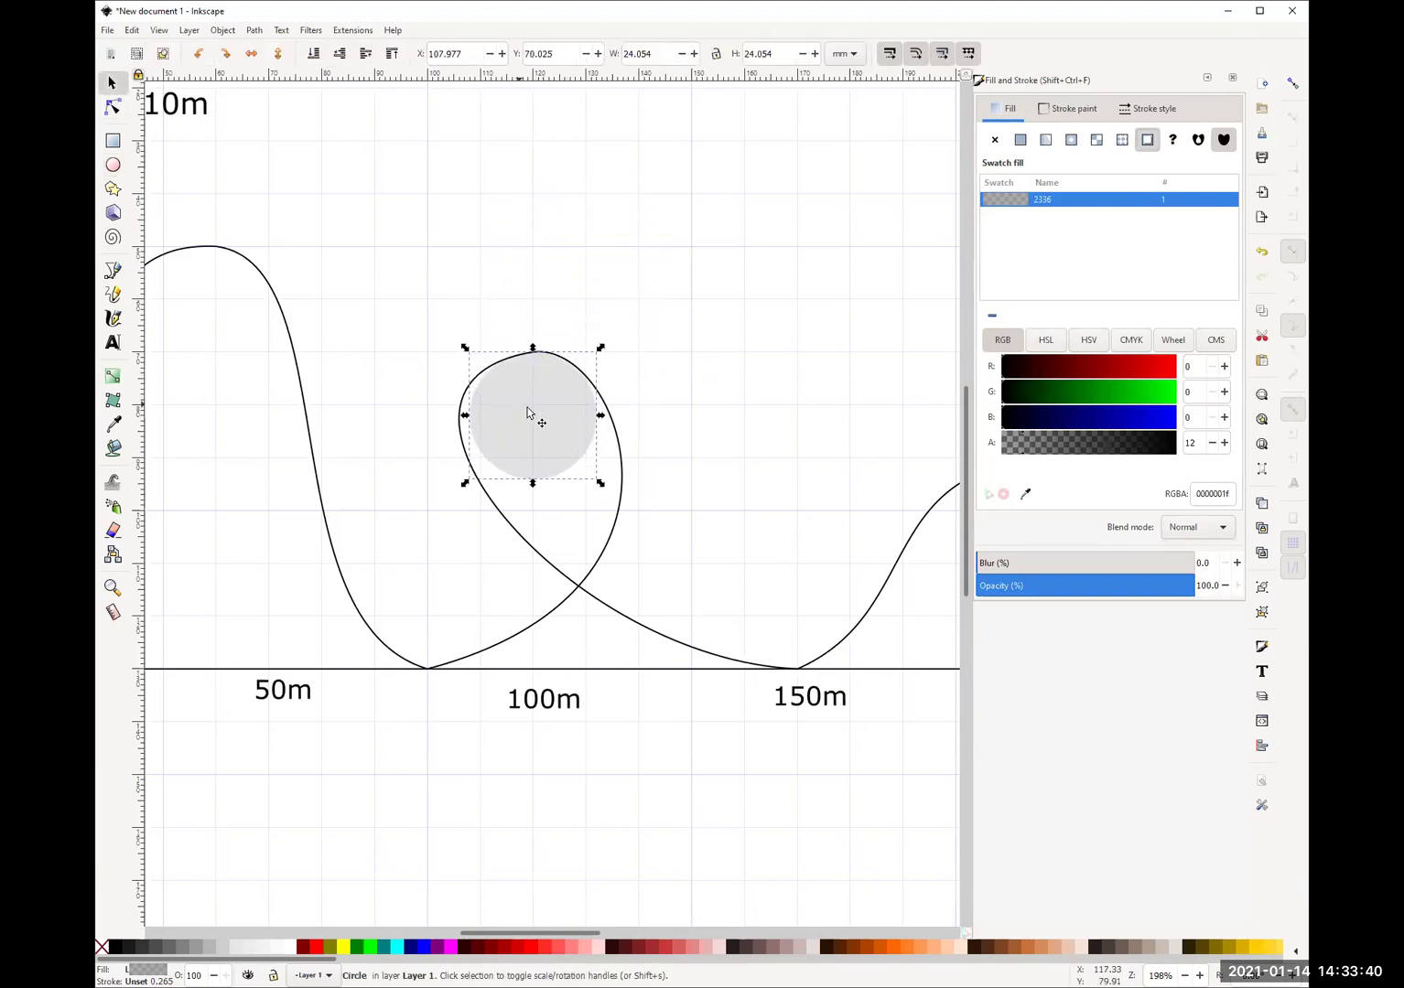
Draw a vertical radius line about 10 mm long from inside the loop up to its crest.
left_click(112, 270)
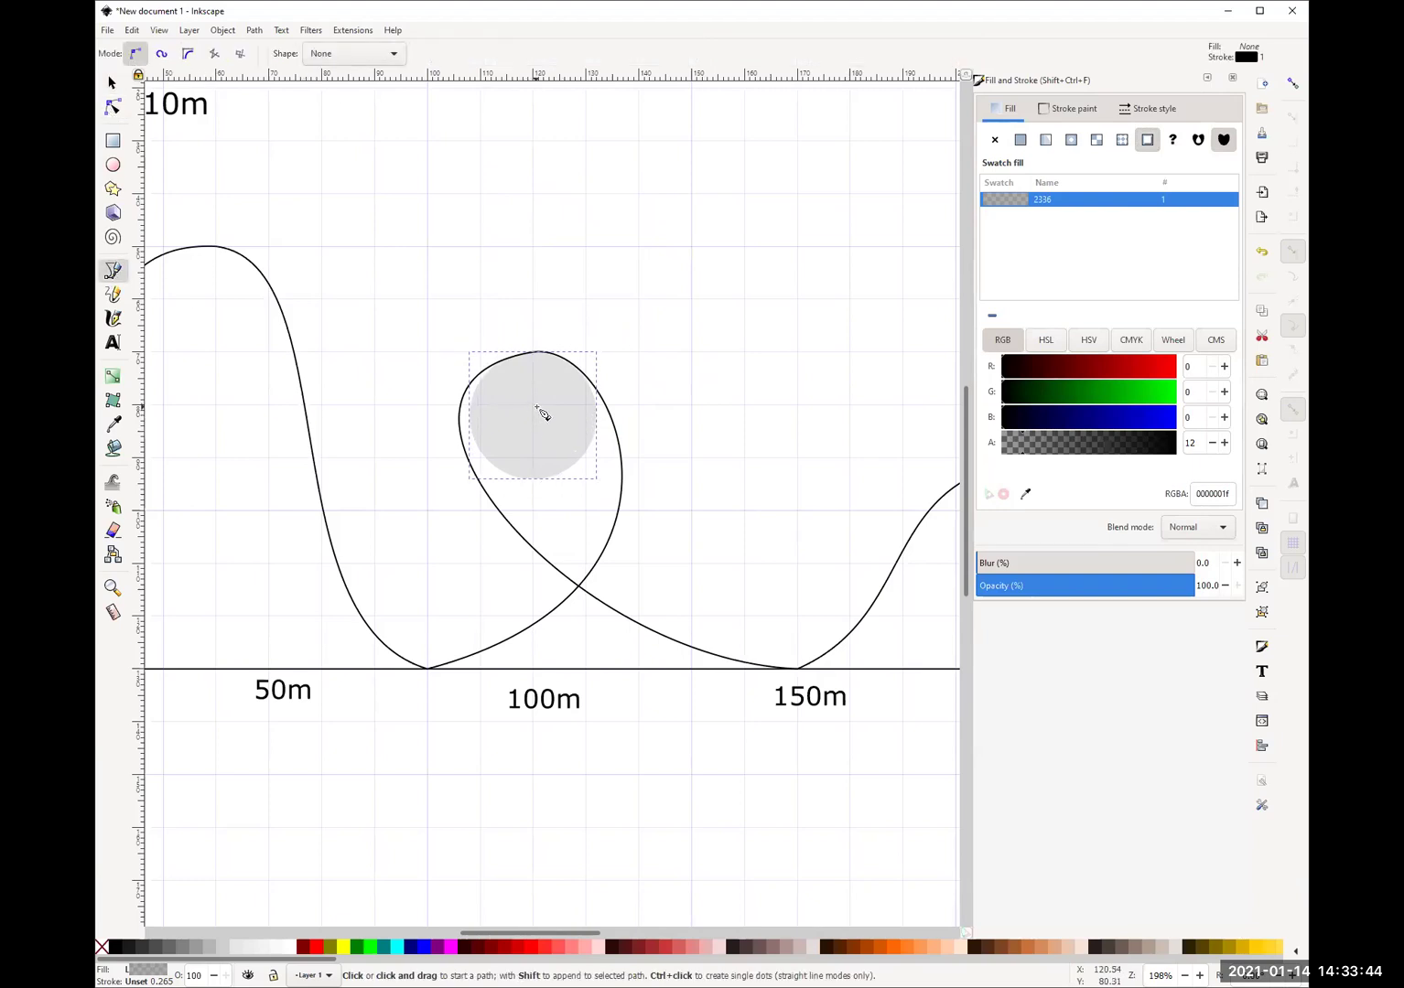
left_click(538, 407)
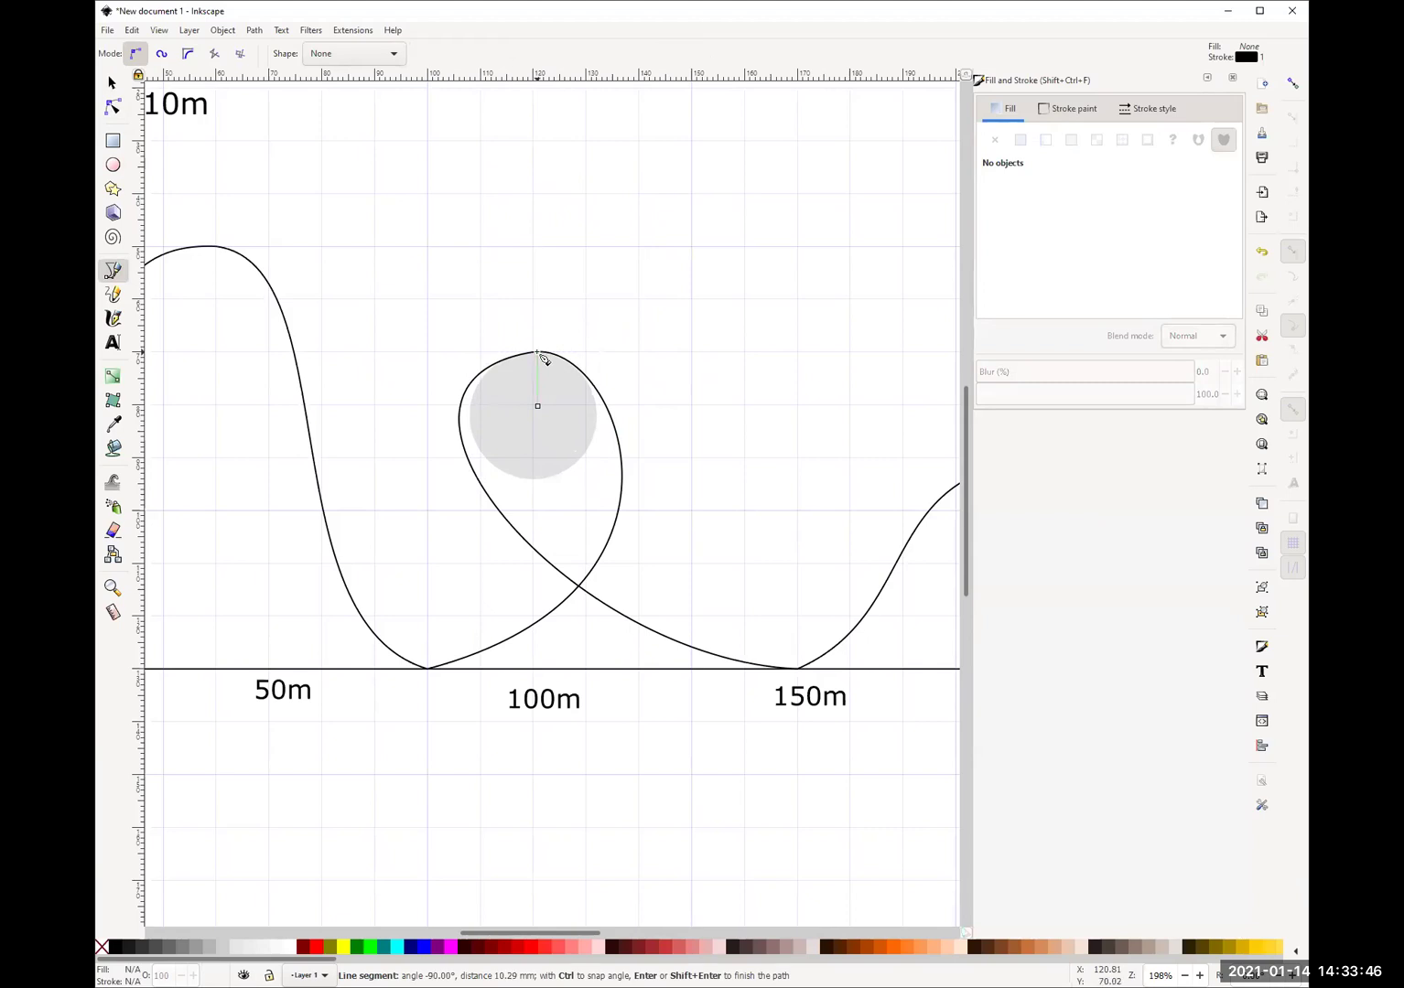
double_click(542, 358)
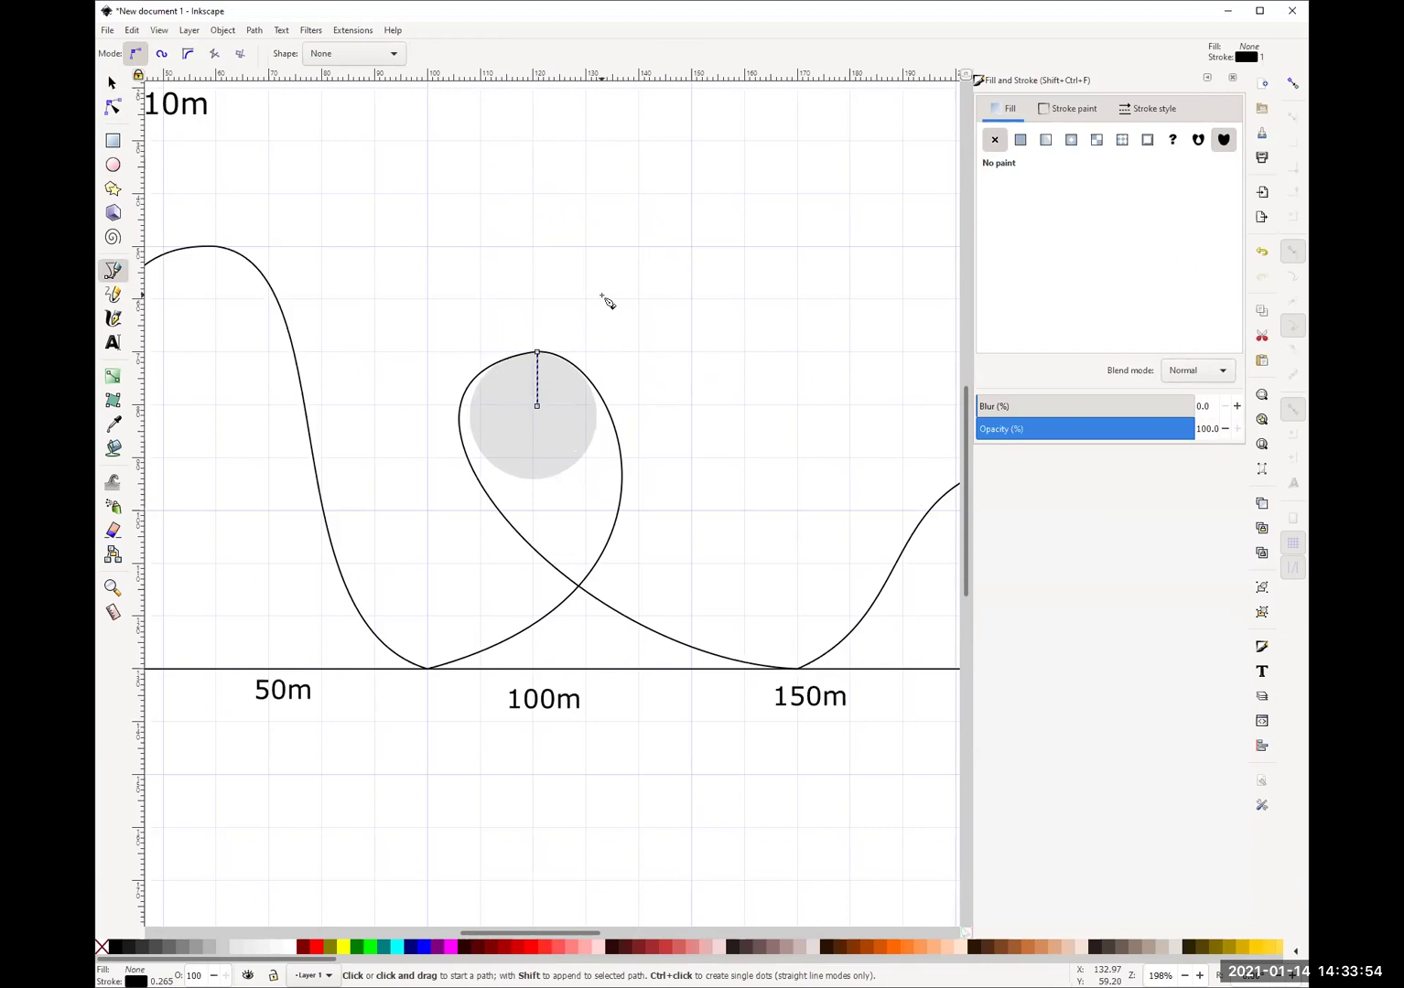
Delete the translucent circle inside the loop.
left_click(111, 84)
left_click(527, 429)
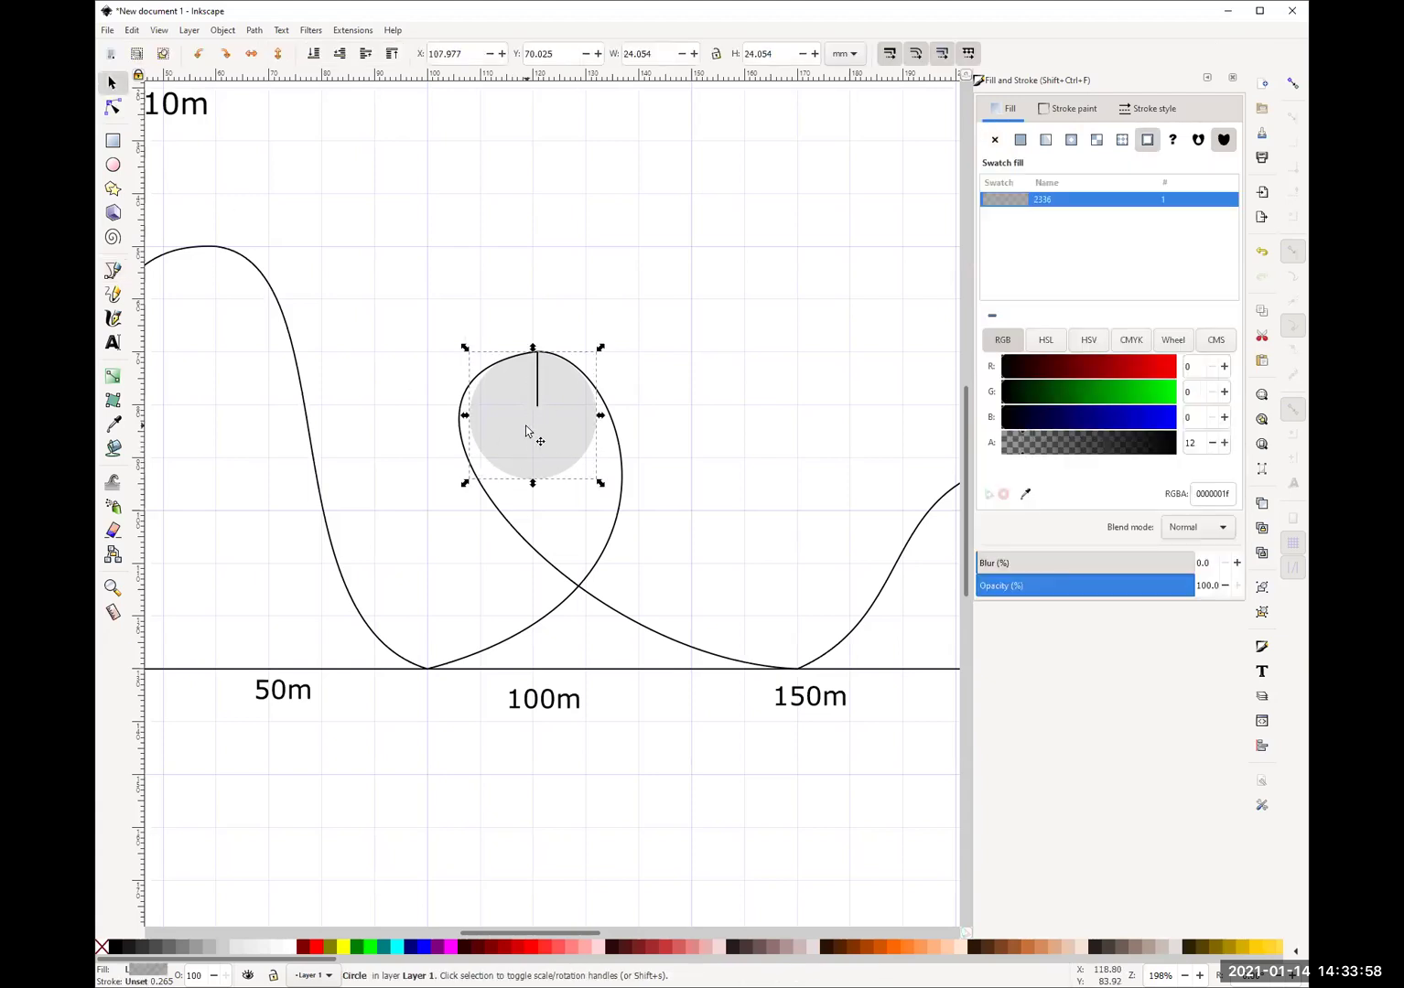
key("Delete")
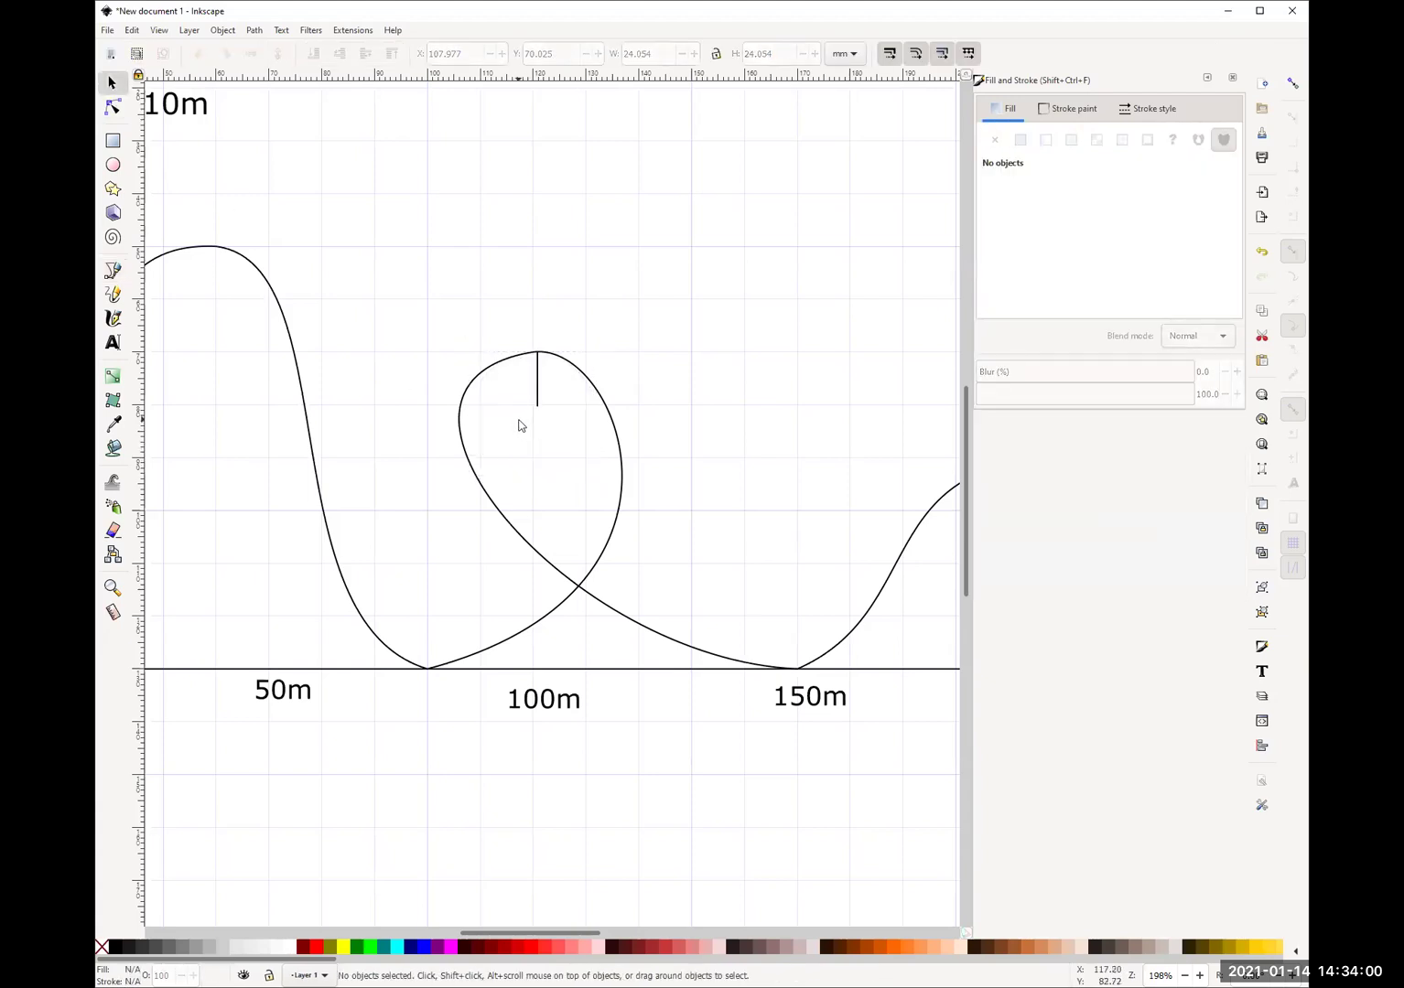
Handwrite the label "r = 10m" beside the top of the loop with the Calligraphy tool.
left_click(114, 319)
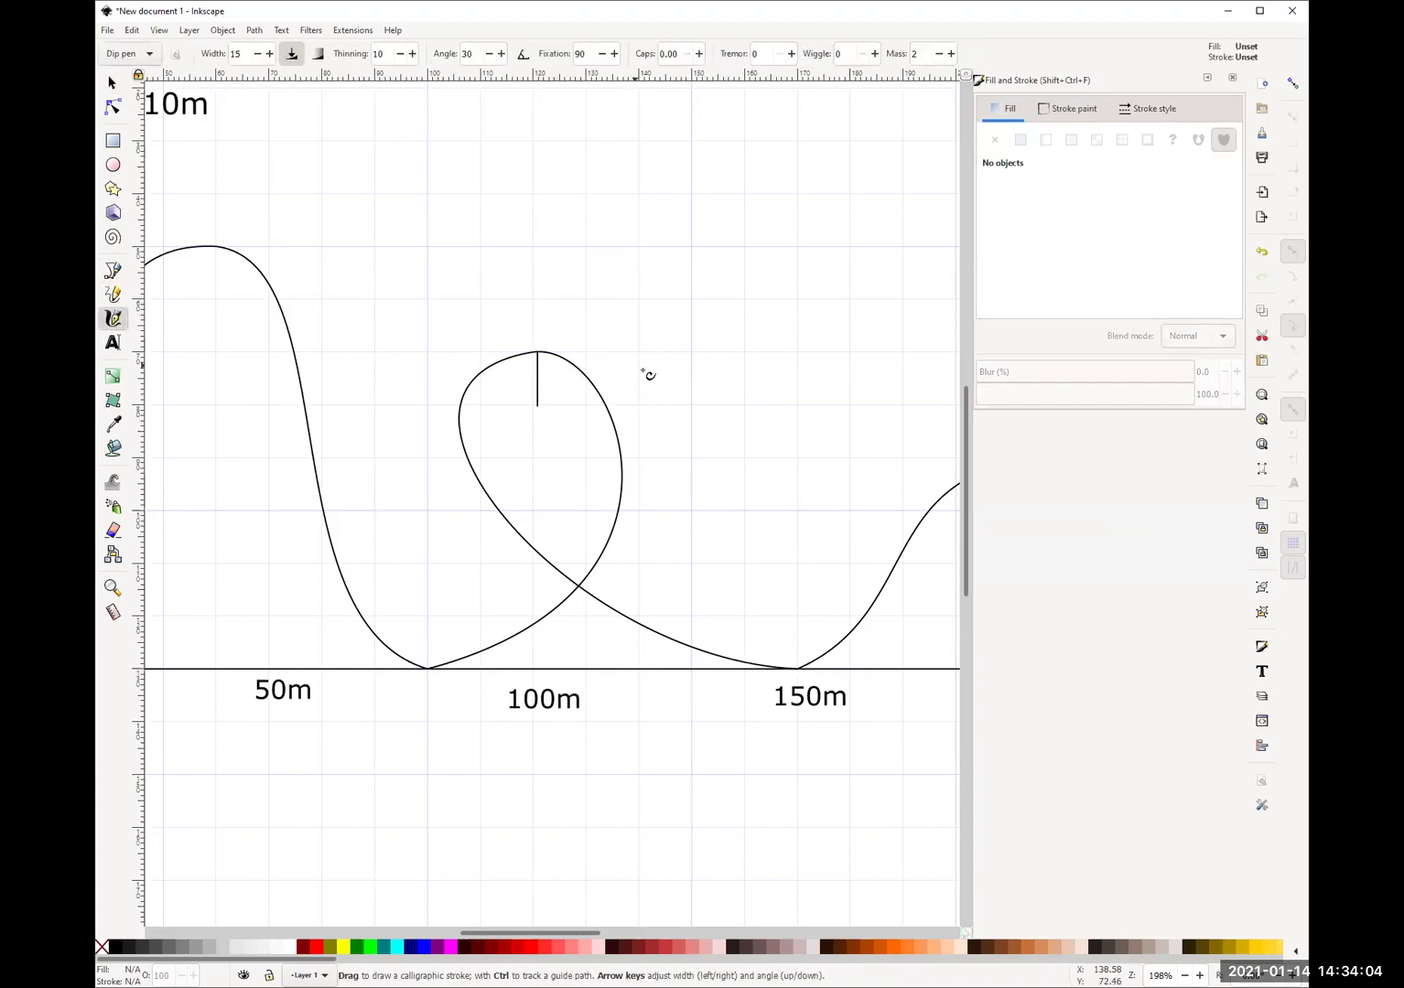
mouse_move(629, 383)
left_mouse_down()
mouse_move(653, 365)
mouse_move(695, 389)
mouse_move(743, 382)
mouse_move(762, 394)
left_mouse_up()
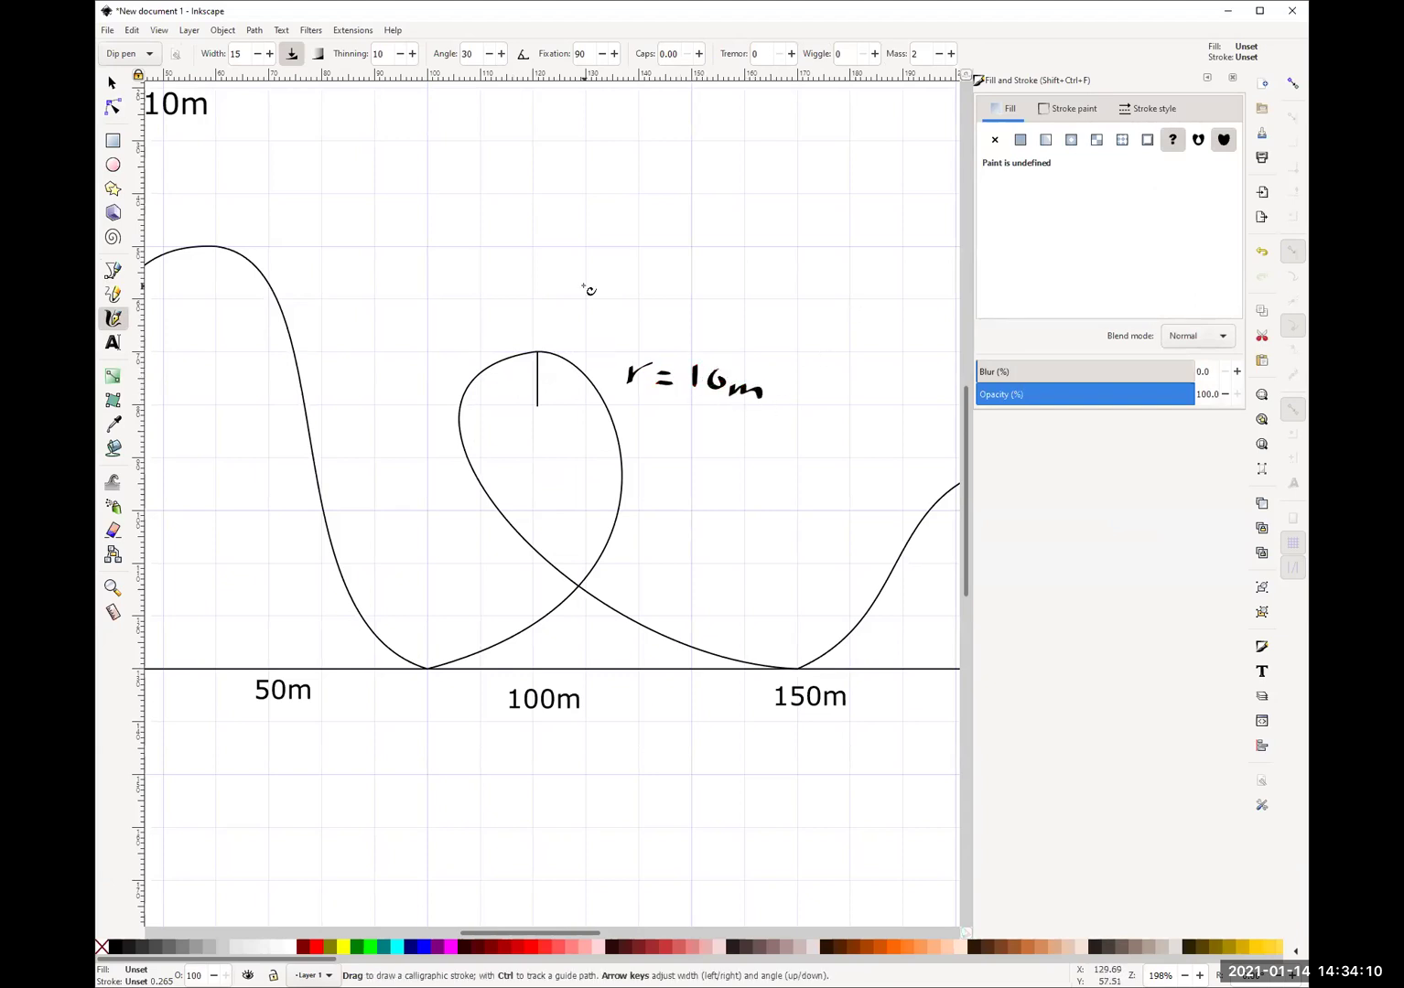